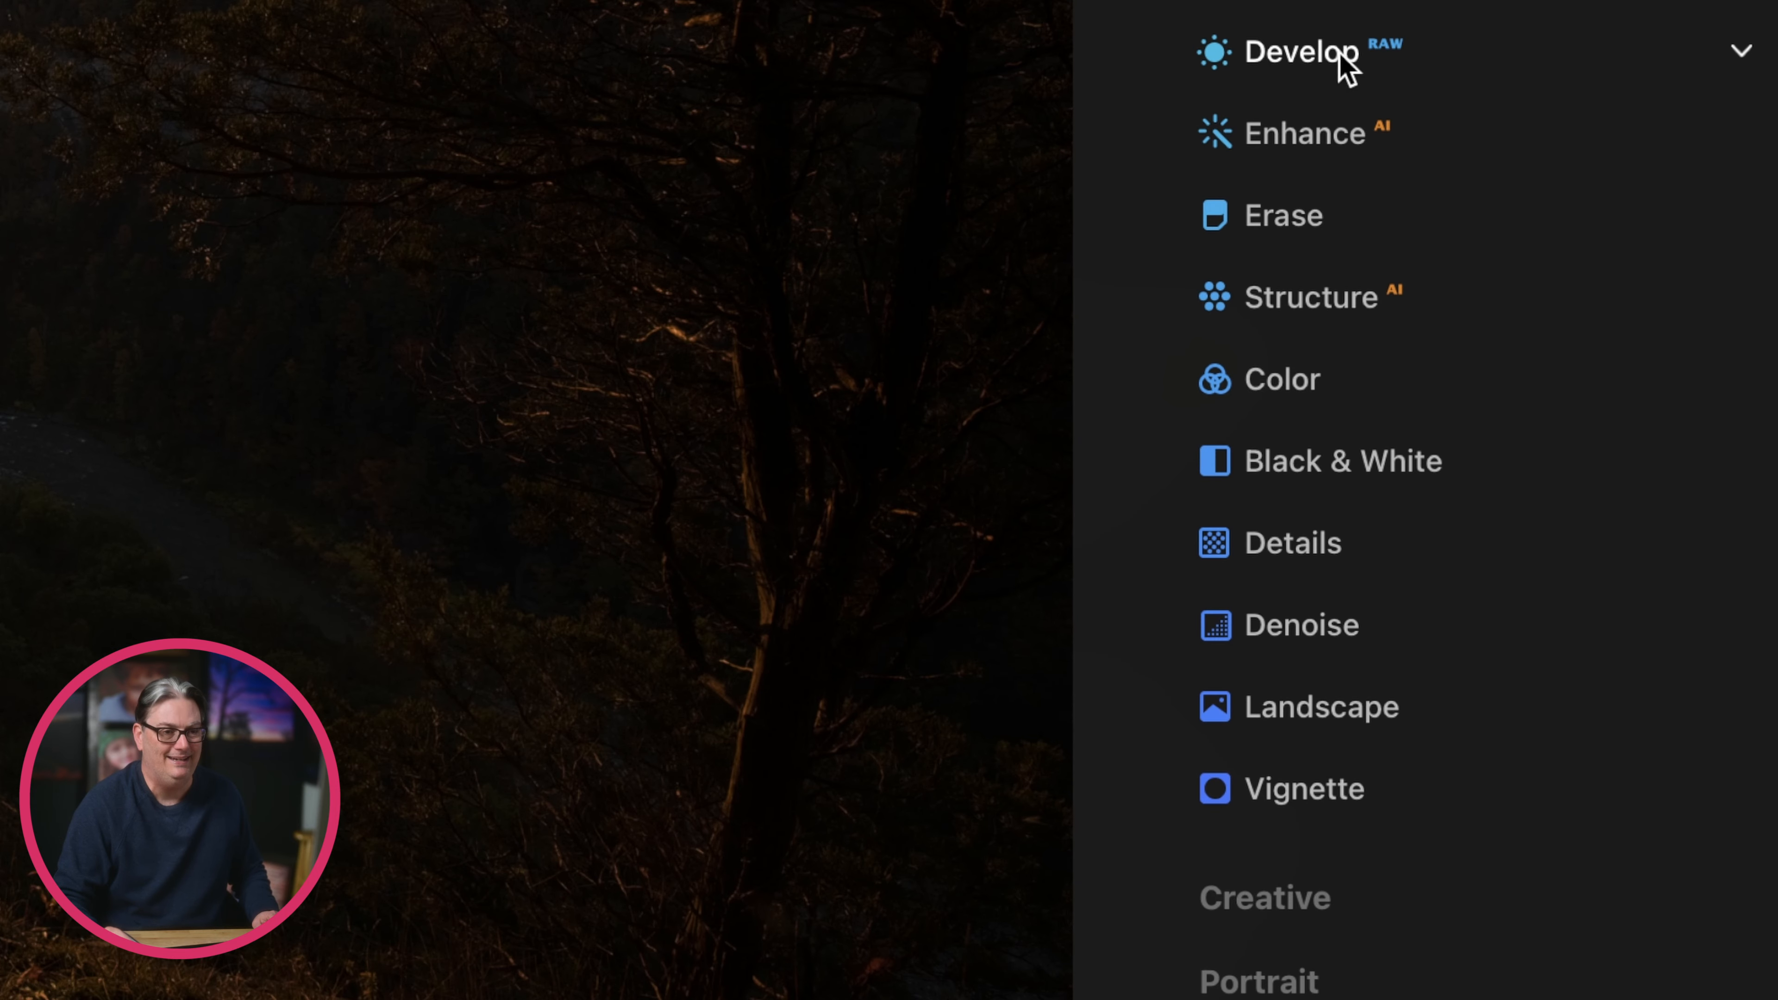
Browse the camera profiles in the Develop tool and apply Camera Flat to the RAW photo.
left_click(1340, 60)
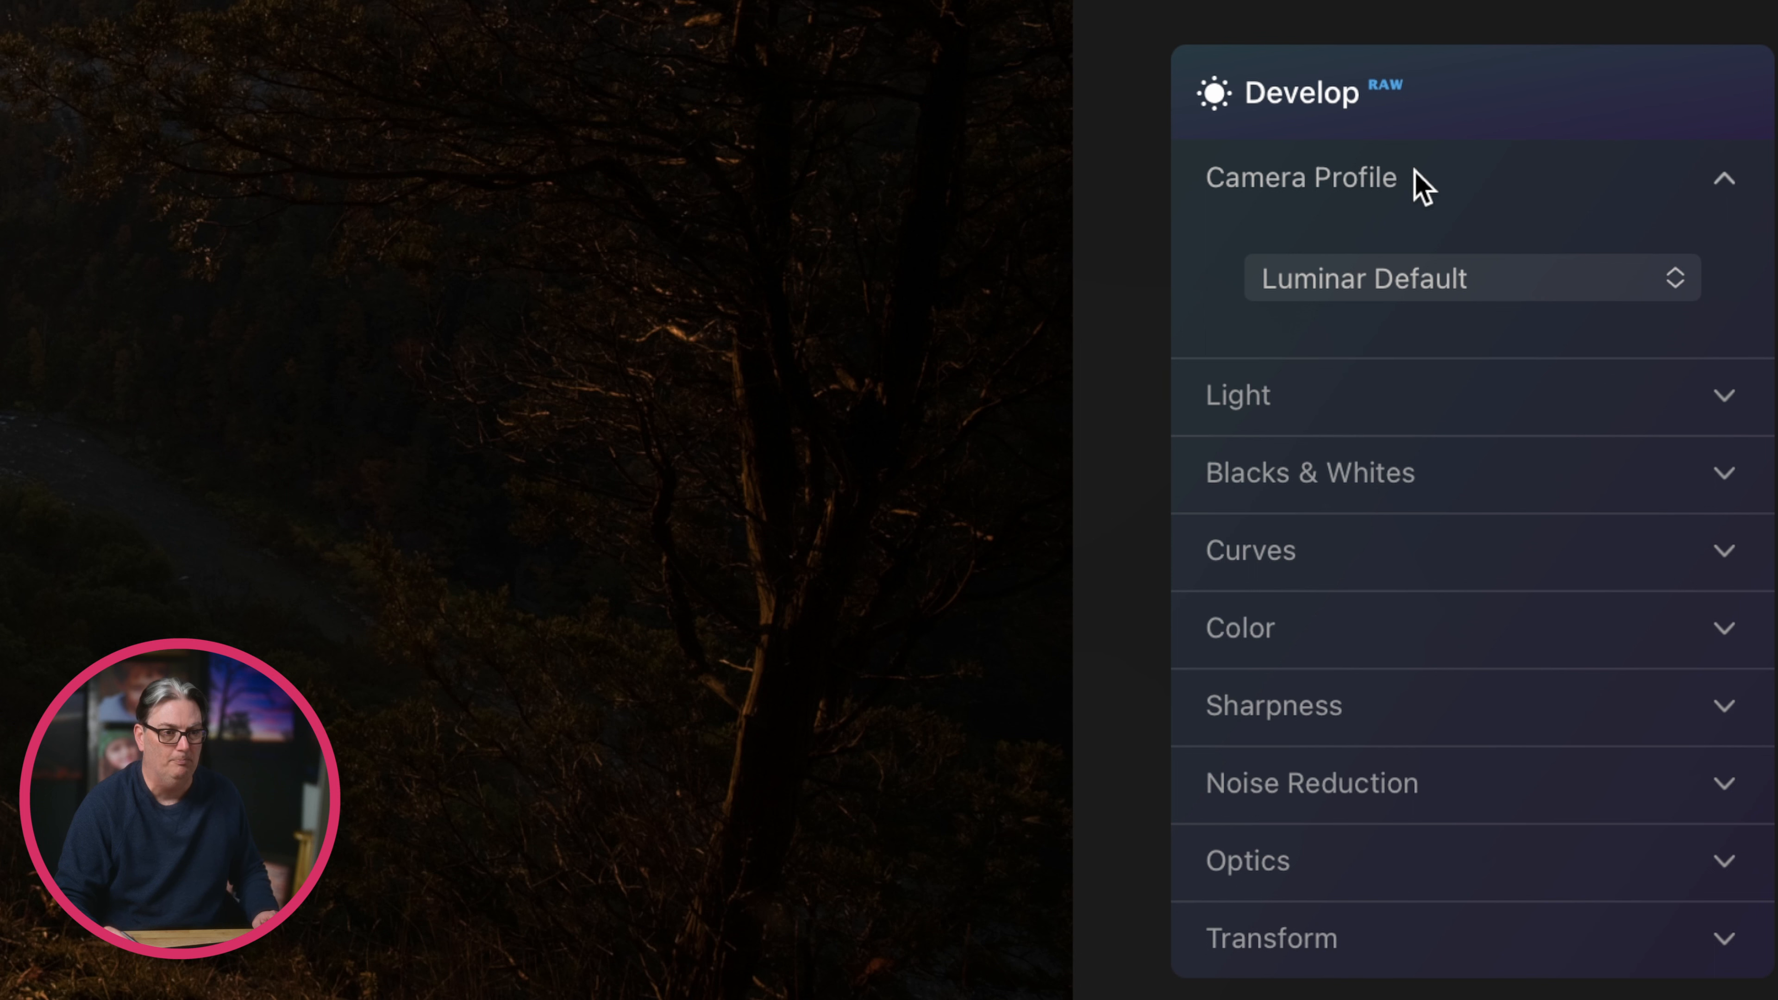
left_click(1287, 294)
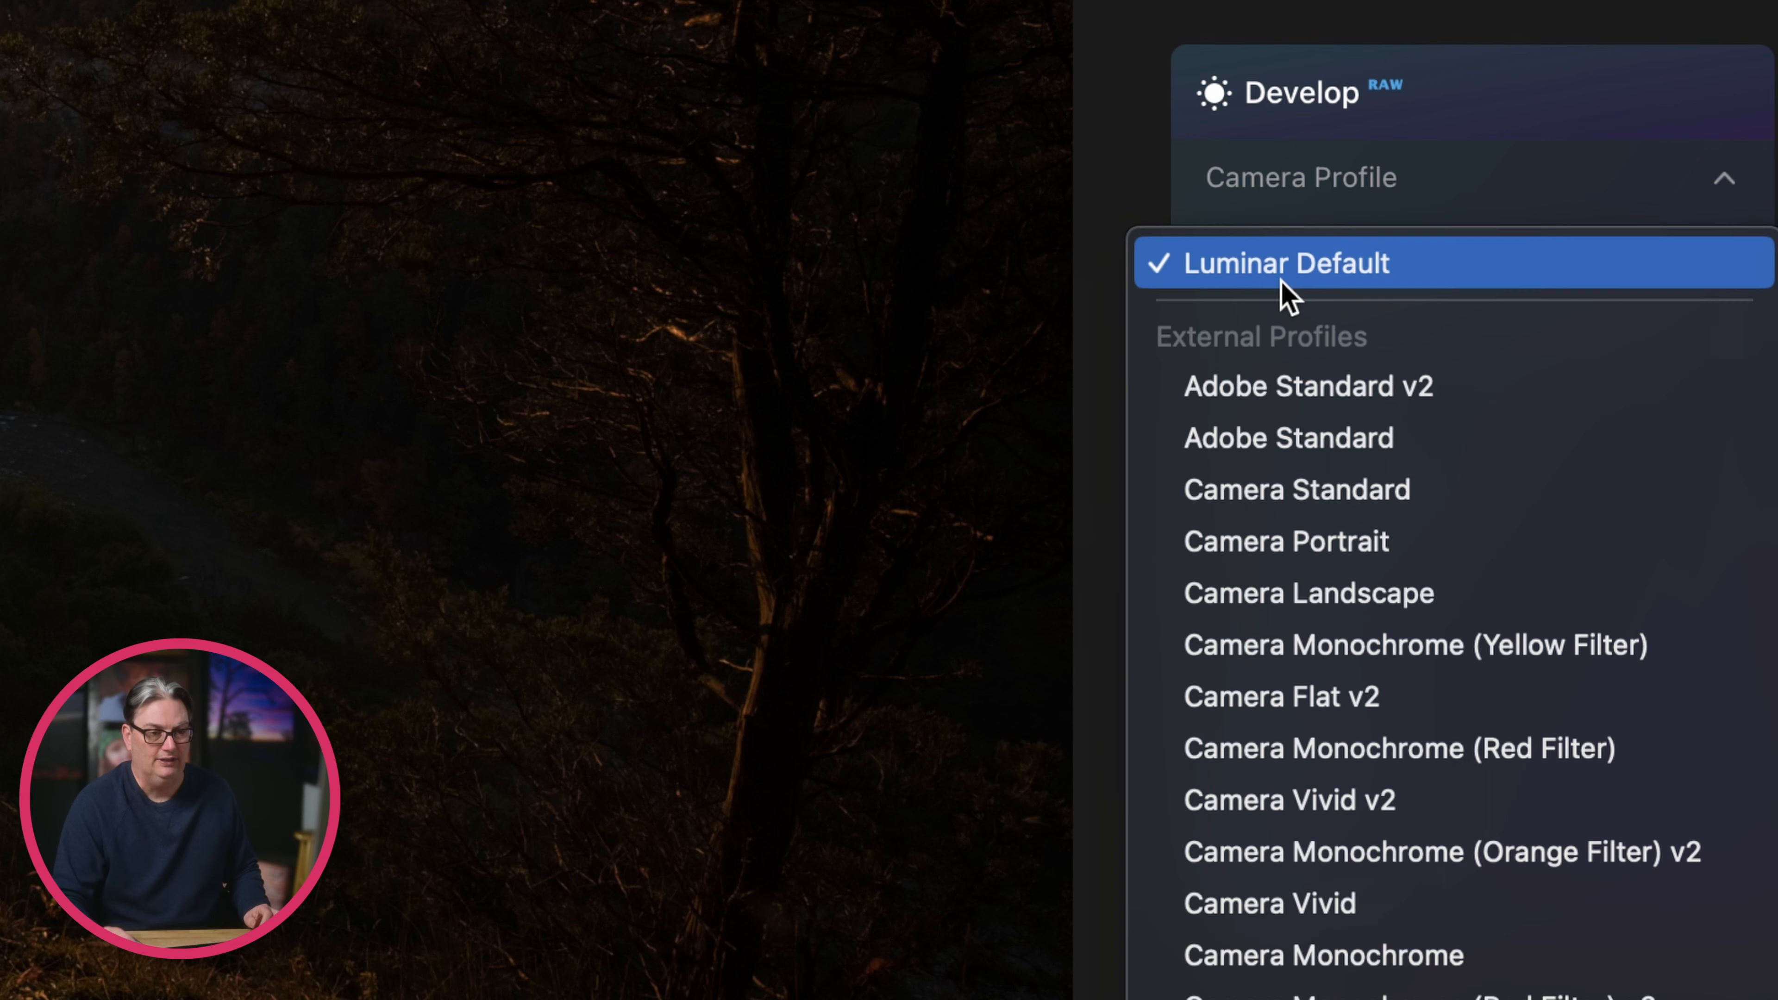
scroll(1283, 283, "down", 5)
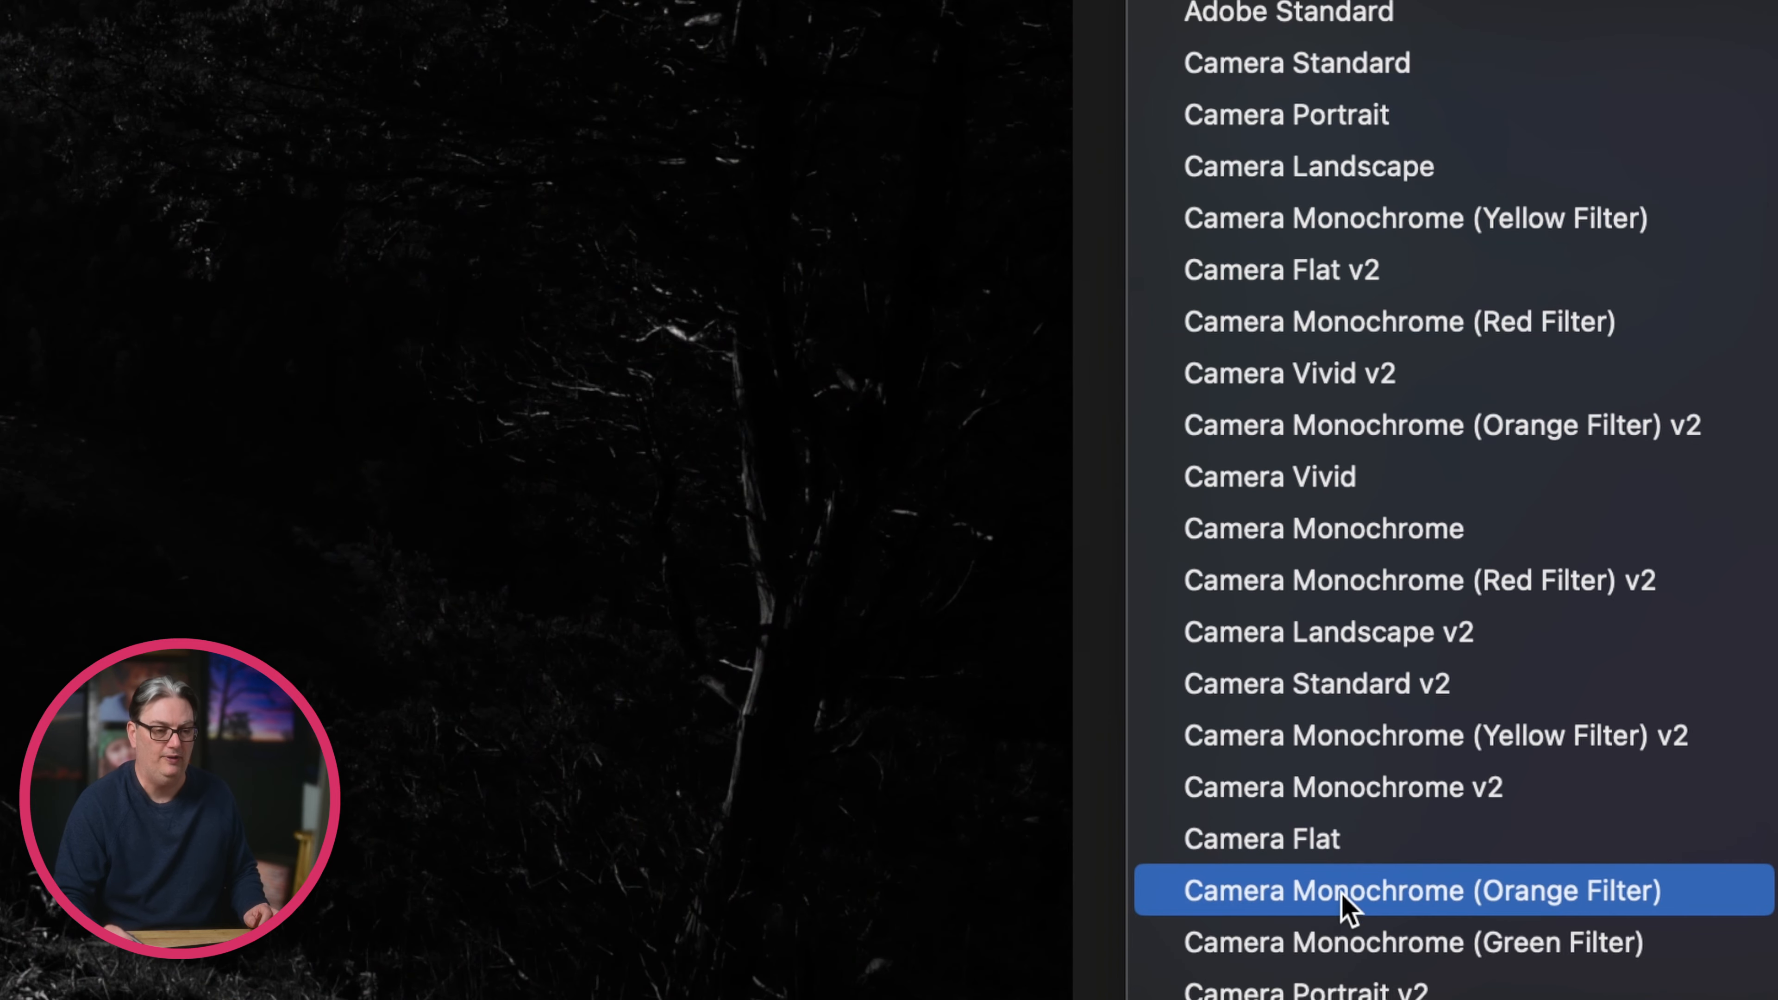
scroll(1341, 907, "down", 2)
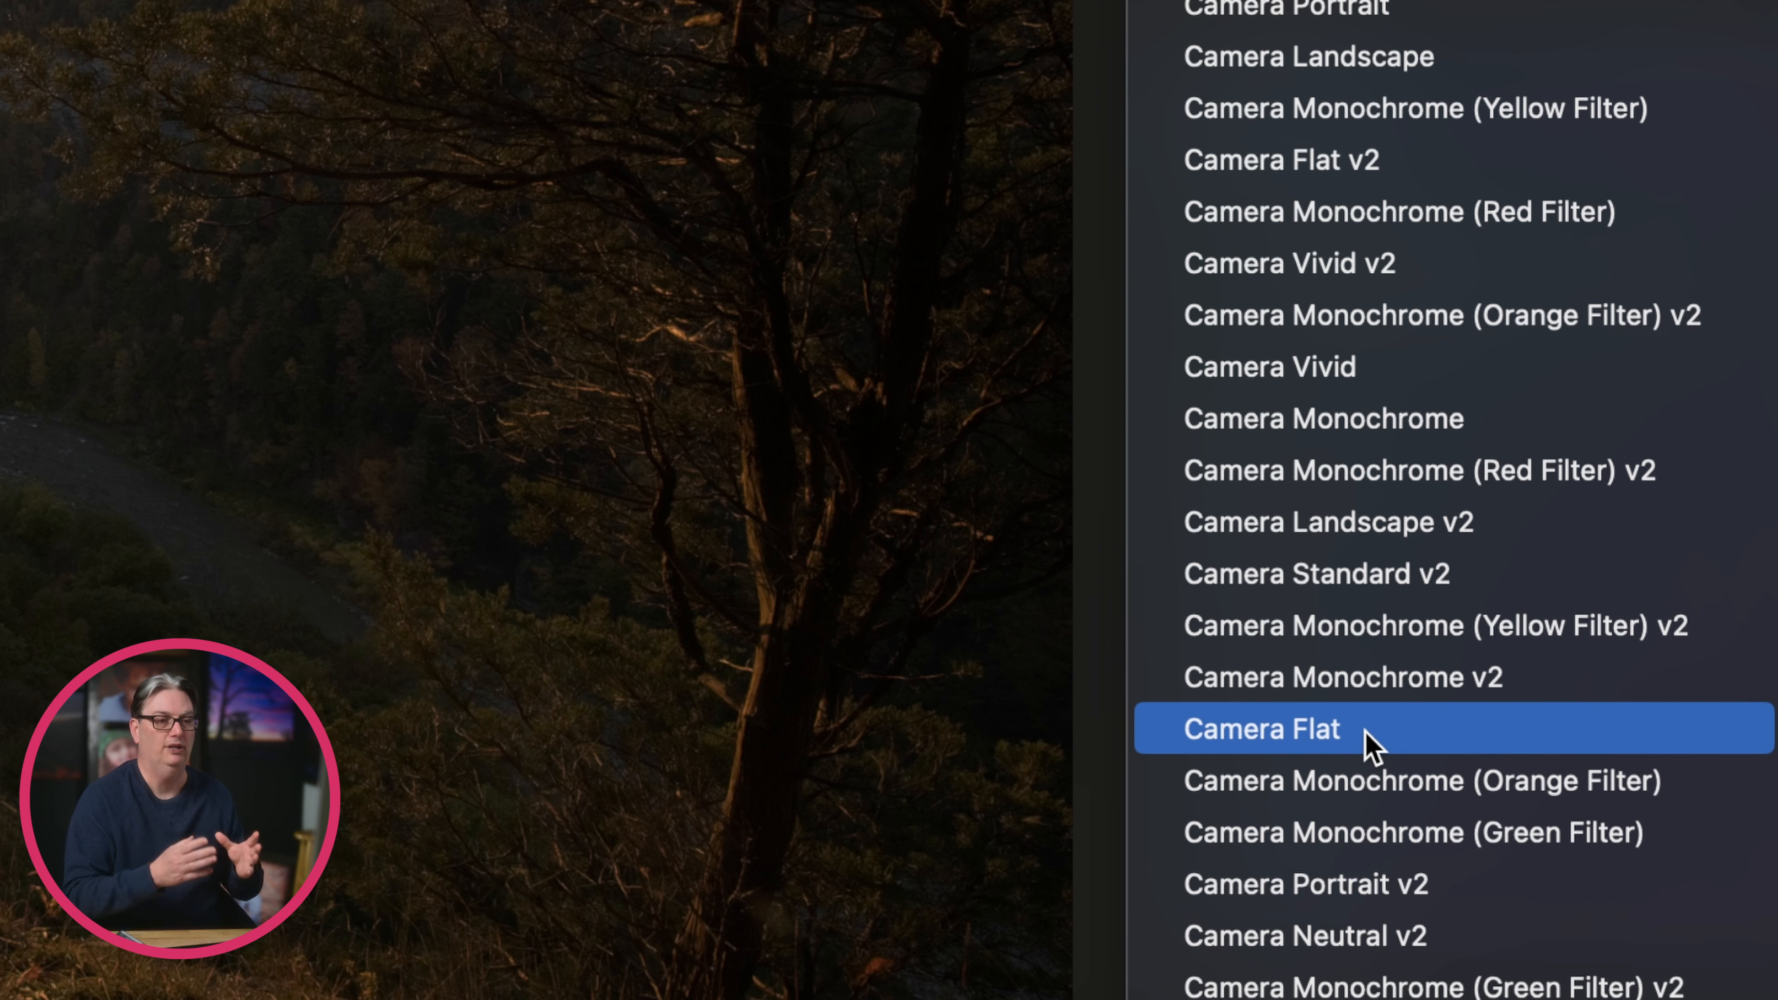
left_click(1278, 735)
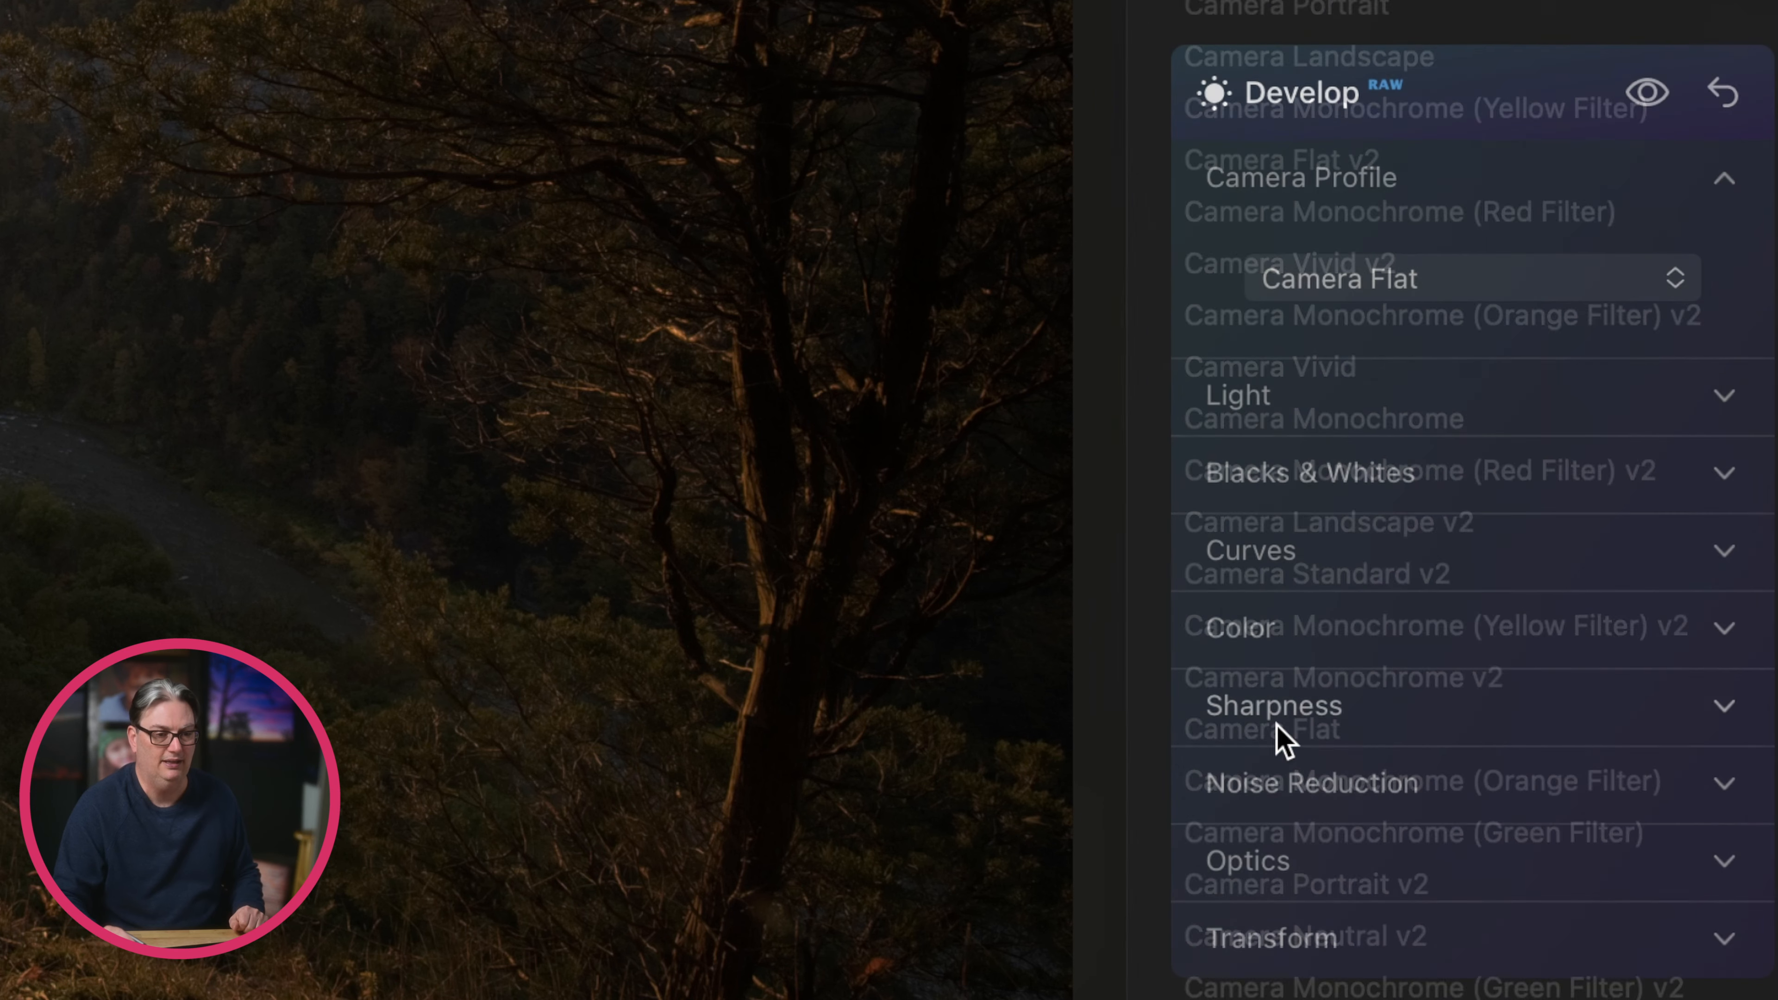
scroll(1407, 154, "up", 10)
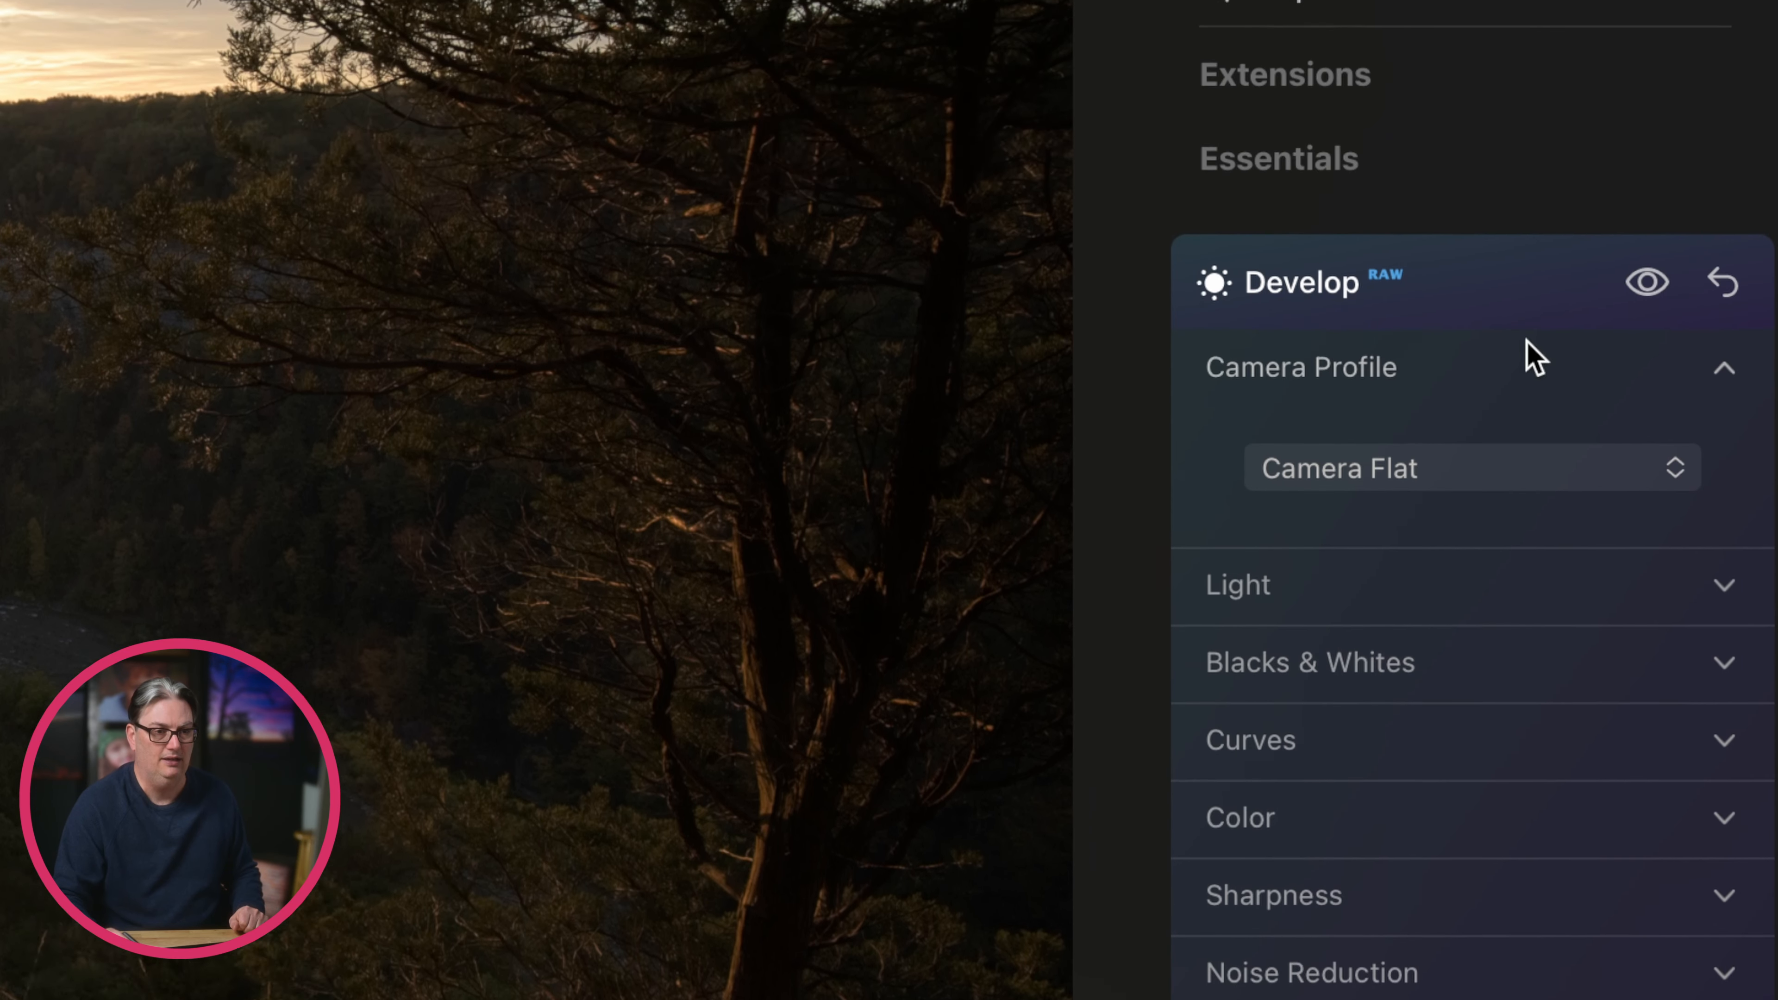
left_click(1529, 357)
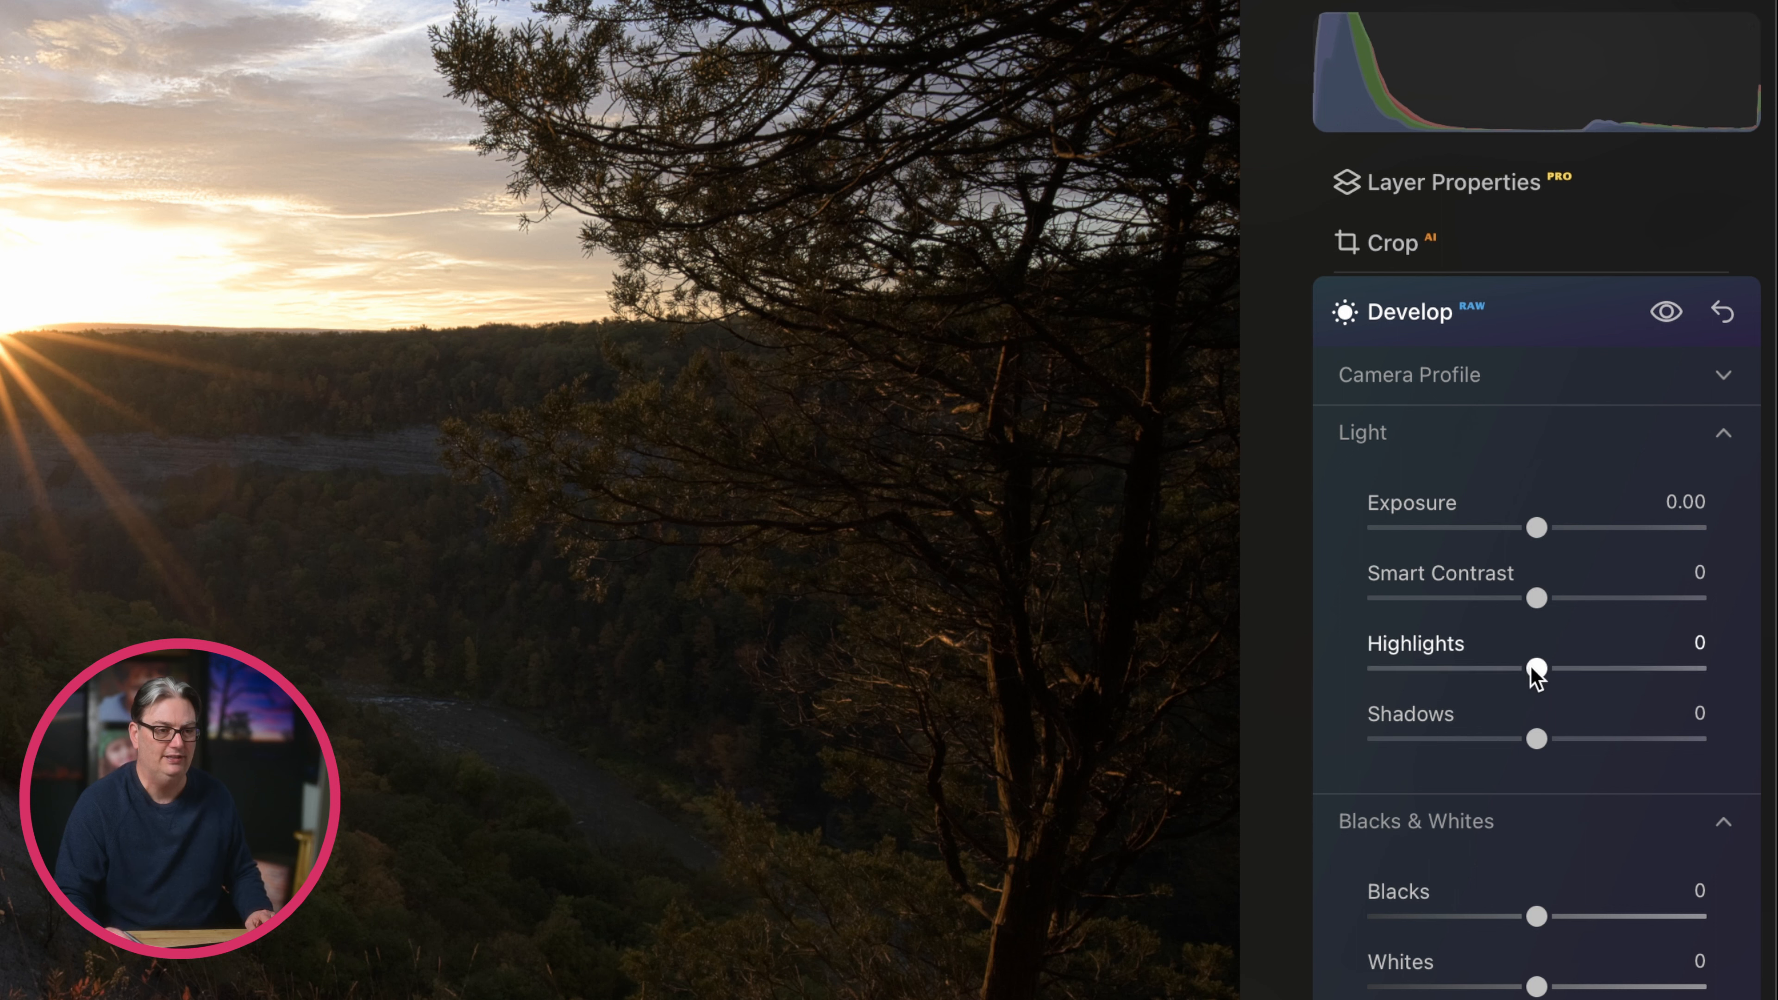
Set Highlights to -100 and Shadows to 19 in the Develop light adjustments.
left_click_drag(1532, 671, 1350, 654)
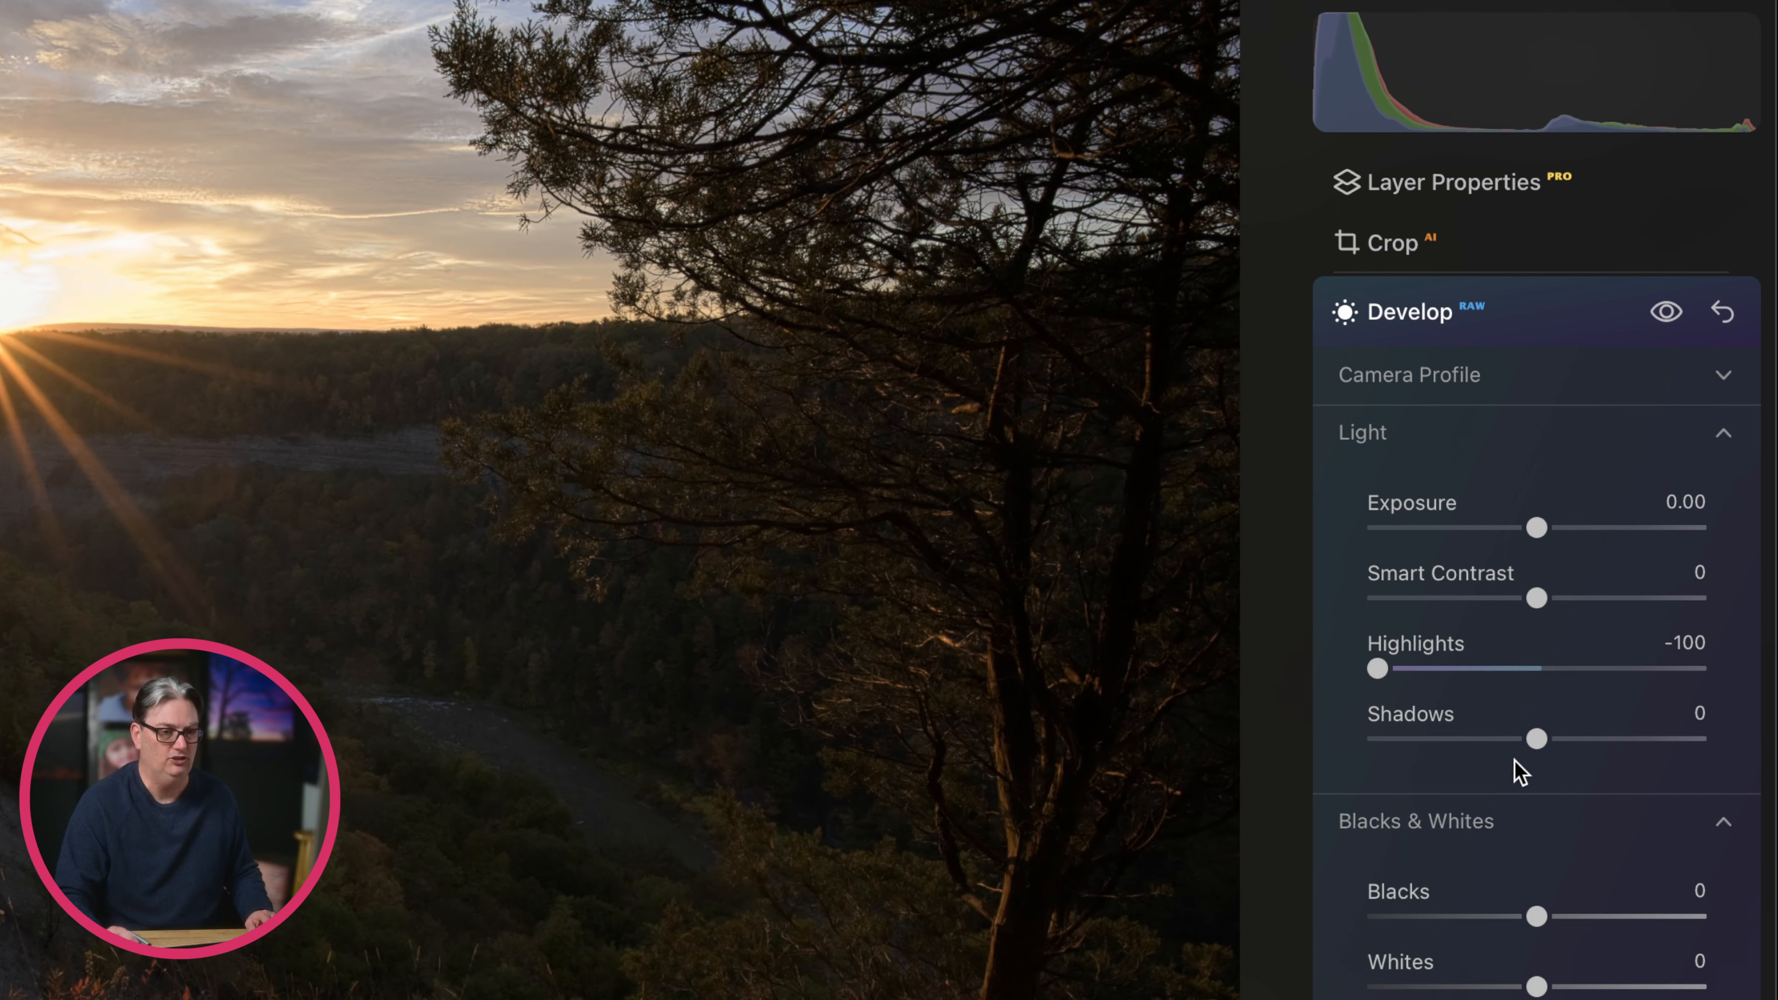
mouse_move(1535, 738)
left_mouse_down()
mouse_move(1588, 740)
mouse_move(1567, 739)
left_mouse_up()
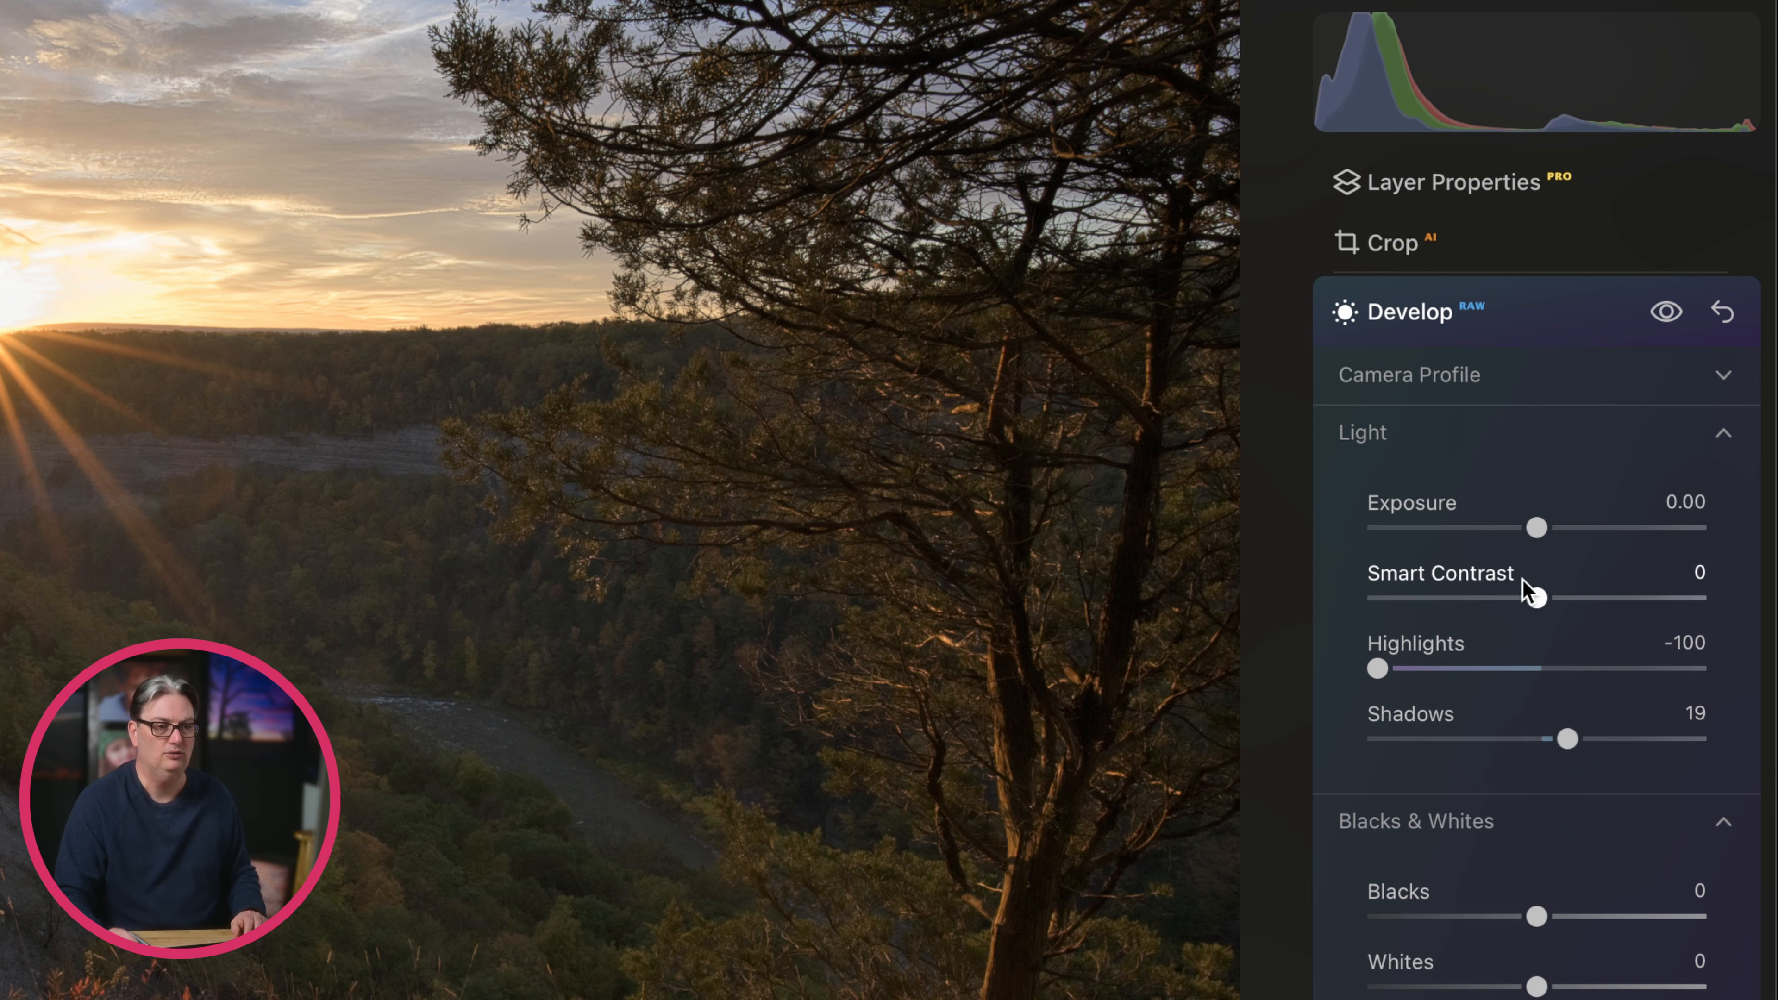
Try a higher Smart Contrast and a slightly lower Exposure, resetting each to its default.
left_click_drag(1536, 596, 1620, 596)
double_click(1620, 604)
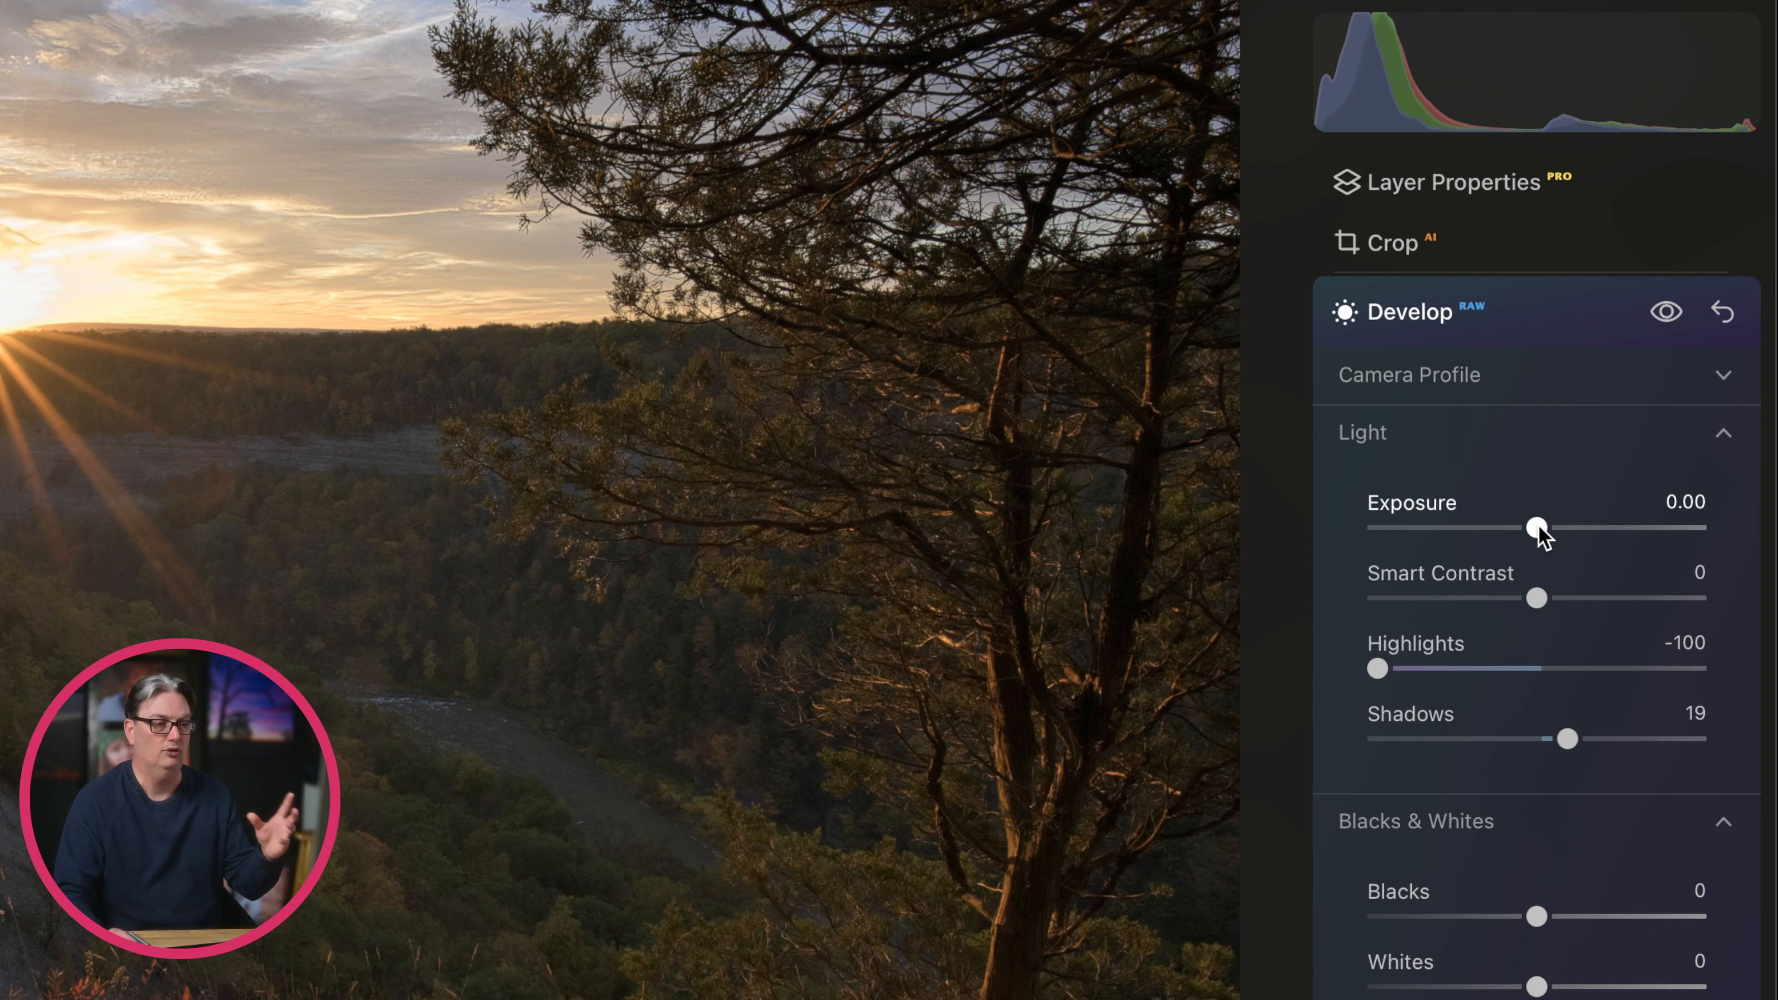
mouse_move(1538, 524)
left_mouse_down()
mouse_move(1576, 533)
mouse_move(1521, 532)
left_mouse_up()
double_click(1521, 531)
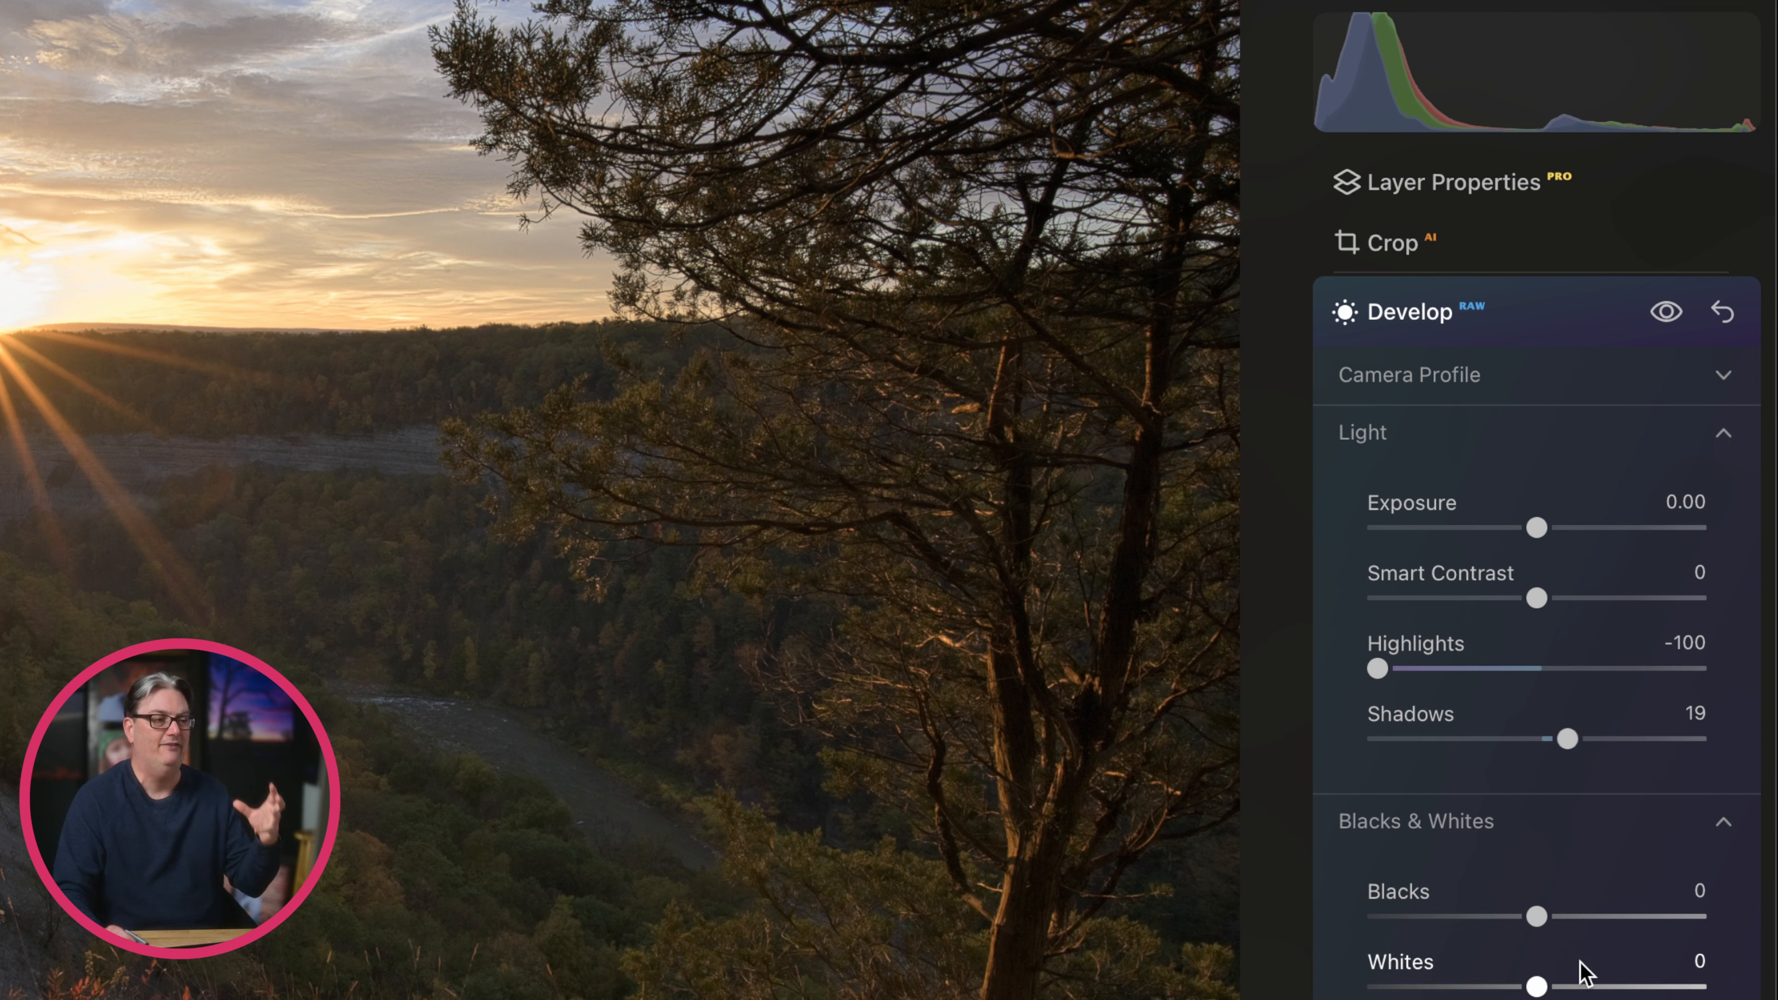
Check both ends of the histogram, set Blacks to -6 and raise Whites slightly.
mouse_move(1351, 133)
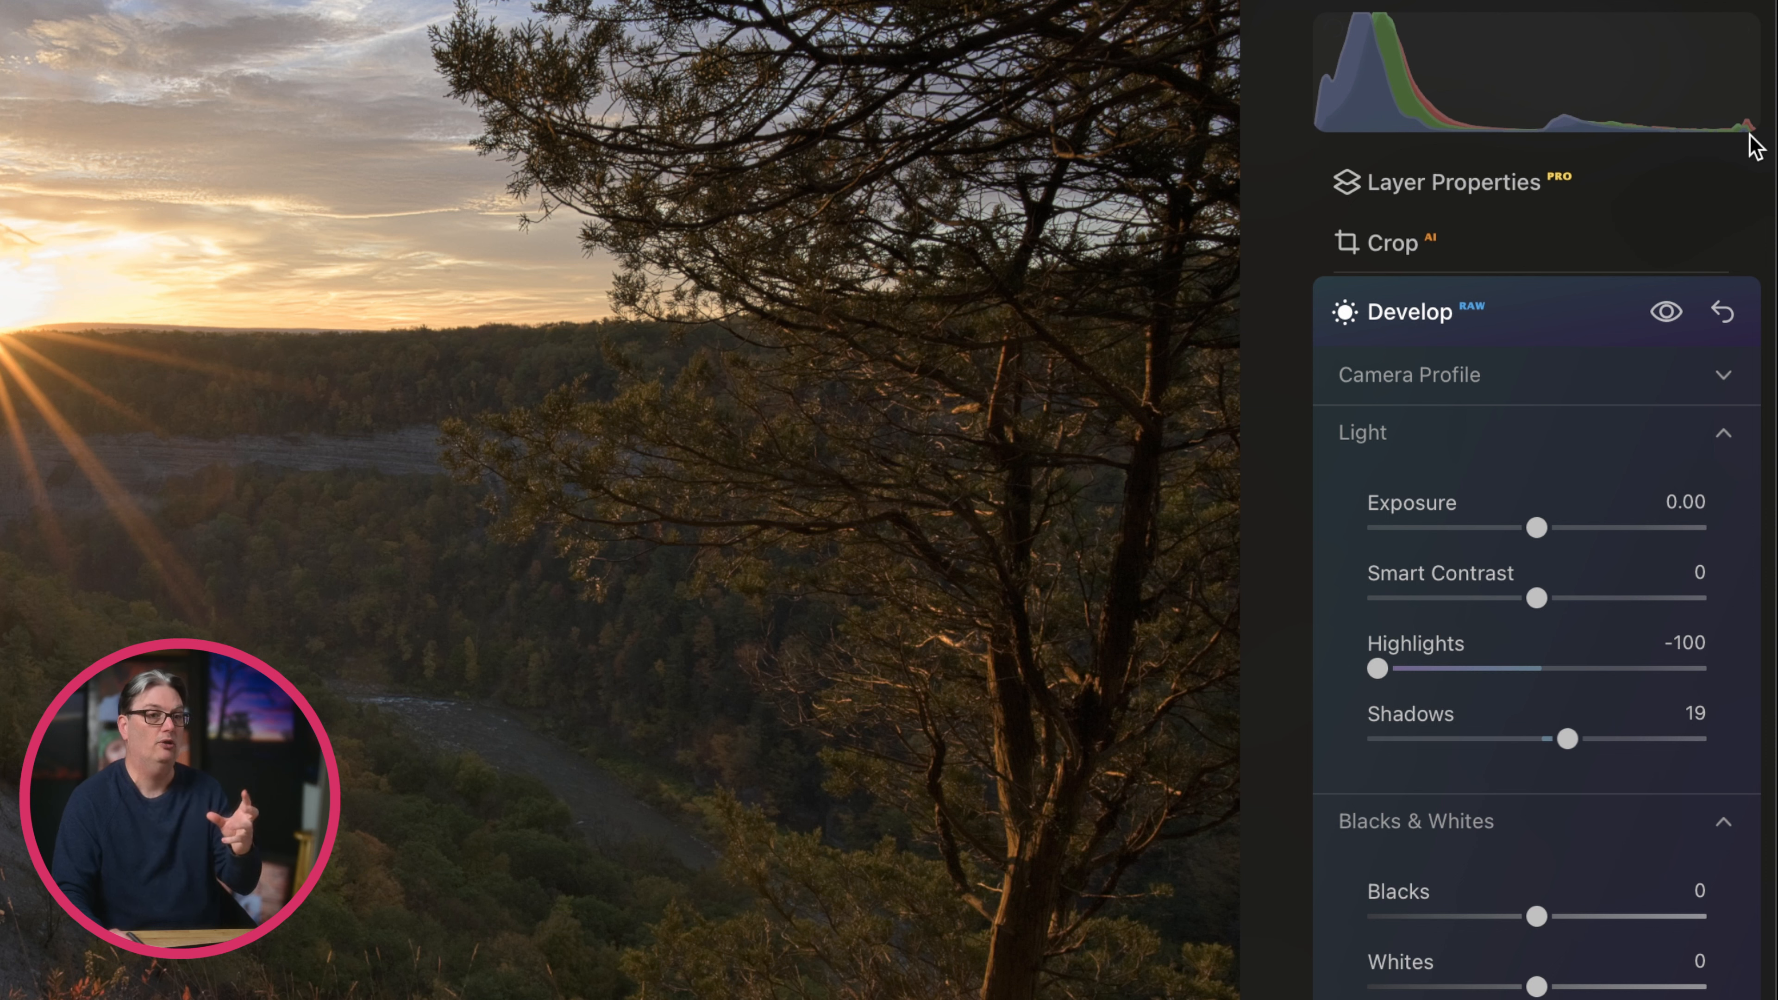
mouse_move(1712, 112)
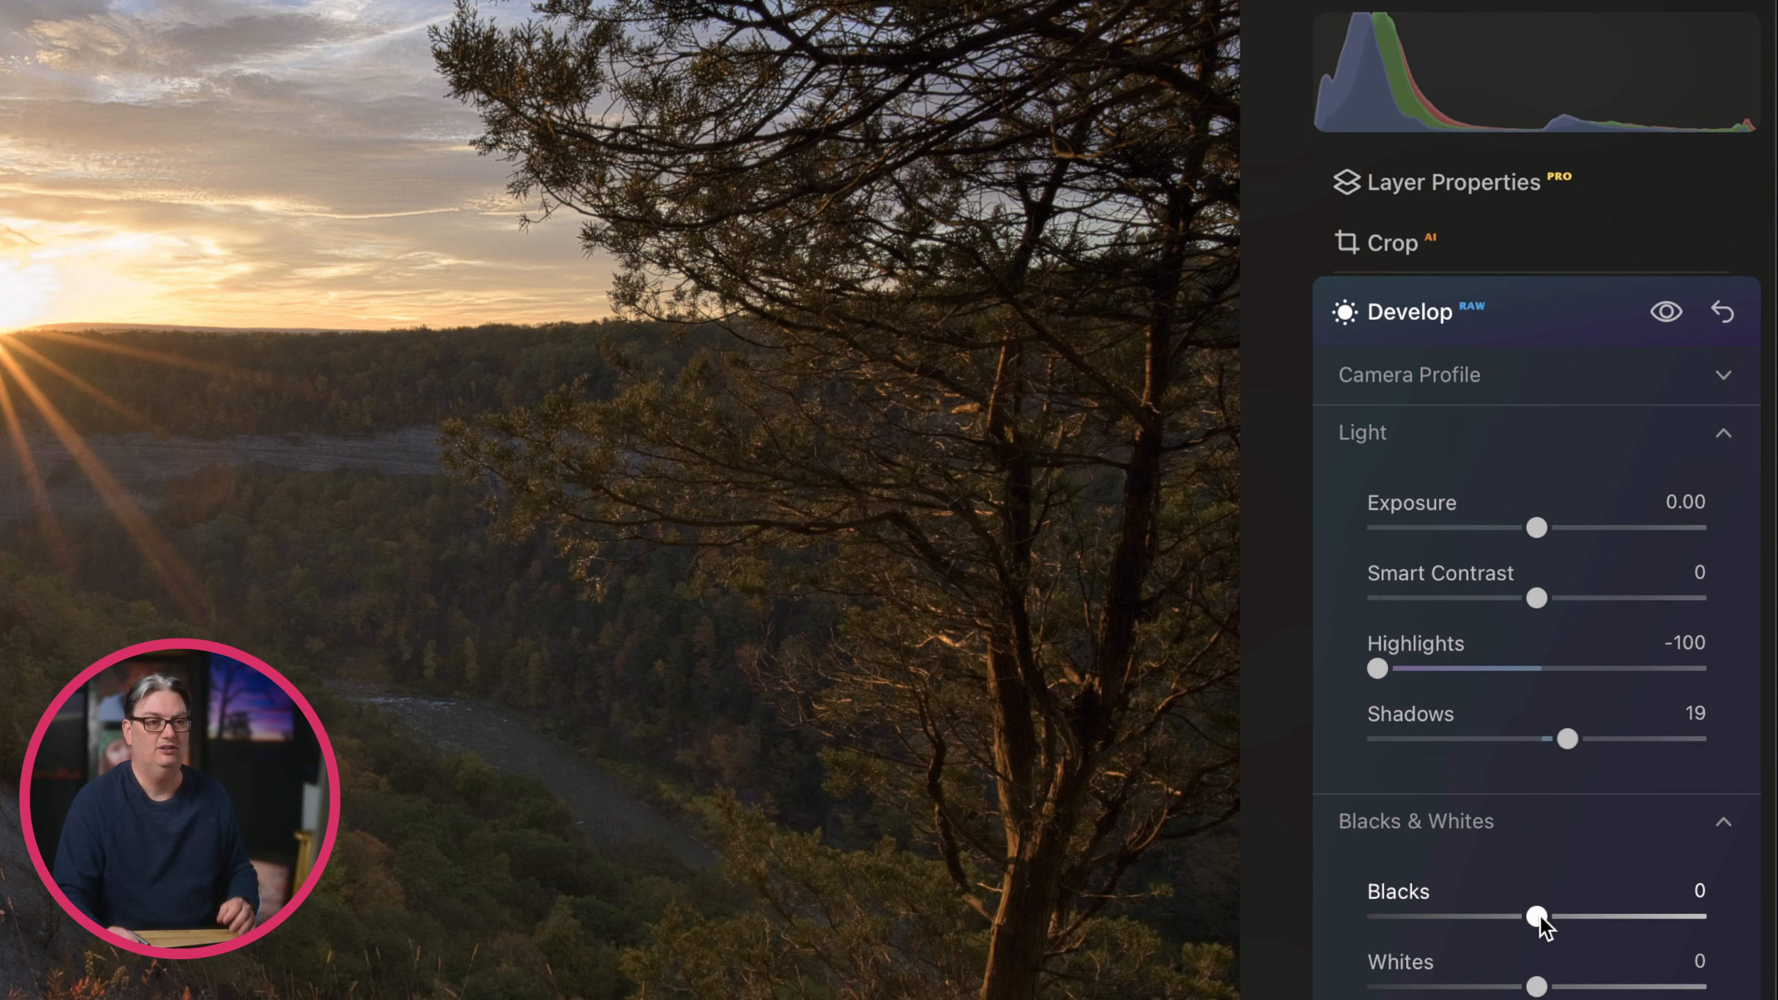
left_click_drag(1538, 914, 1531, 916)
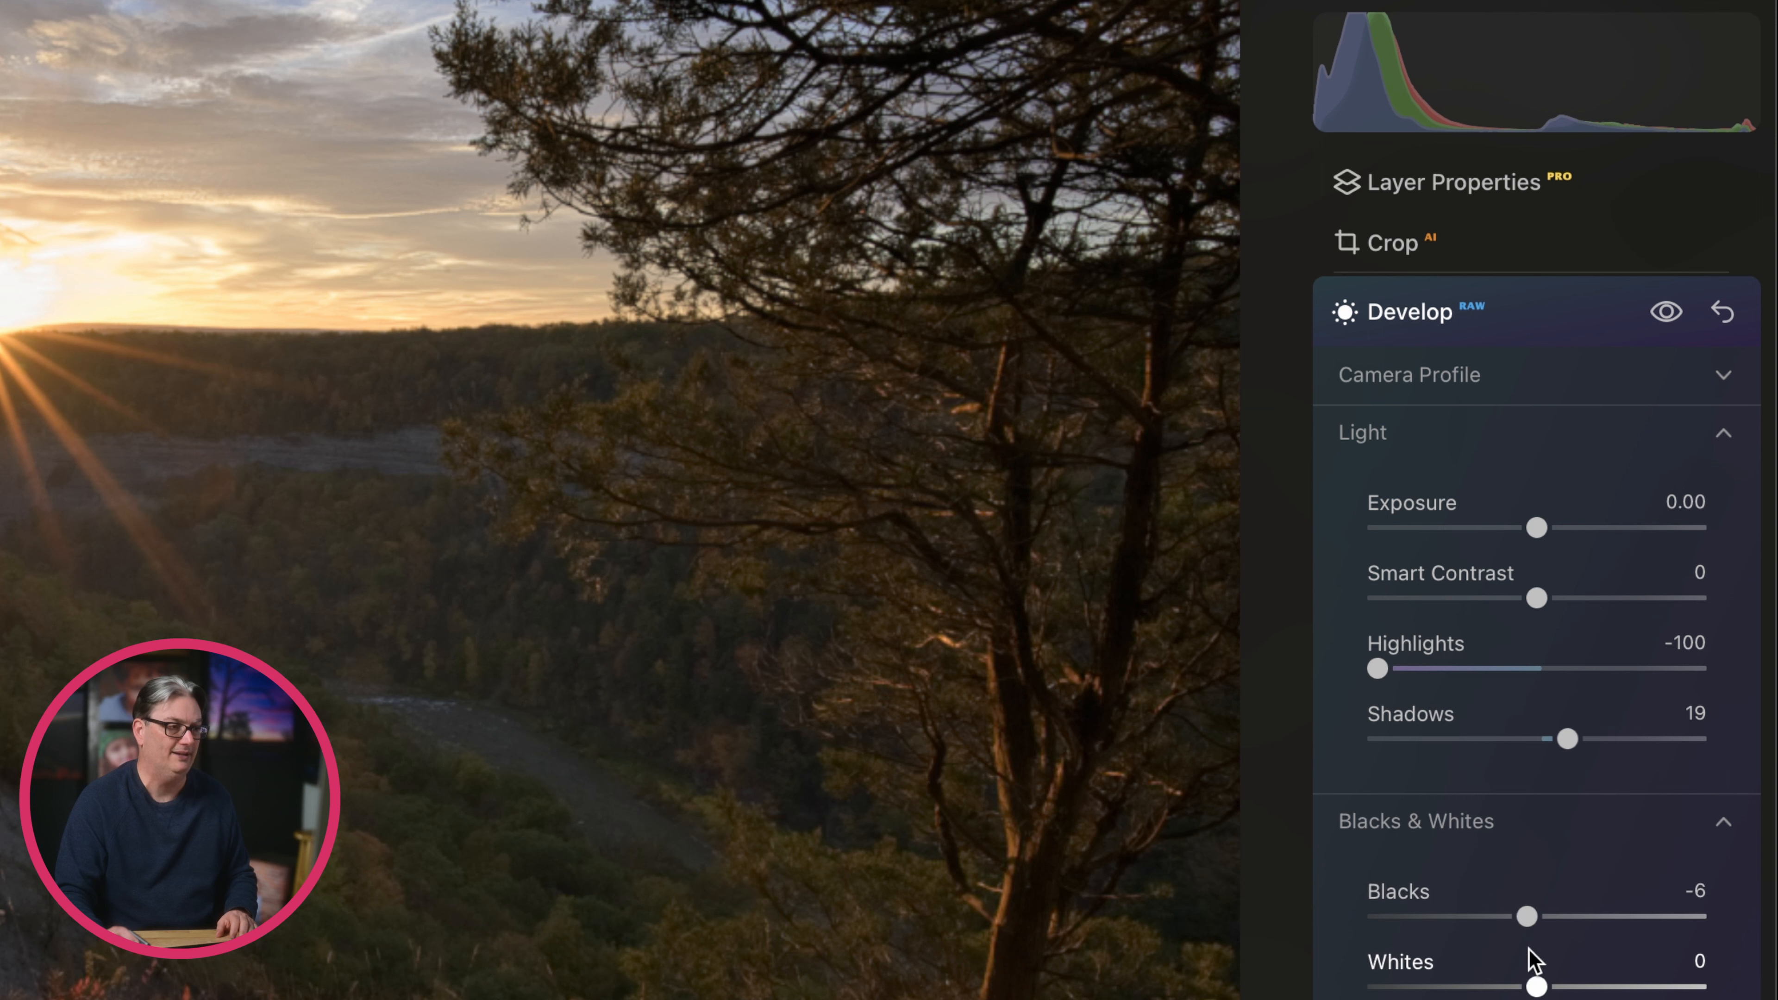
left_click_drag(1537, 986, 1544, 987)
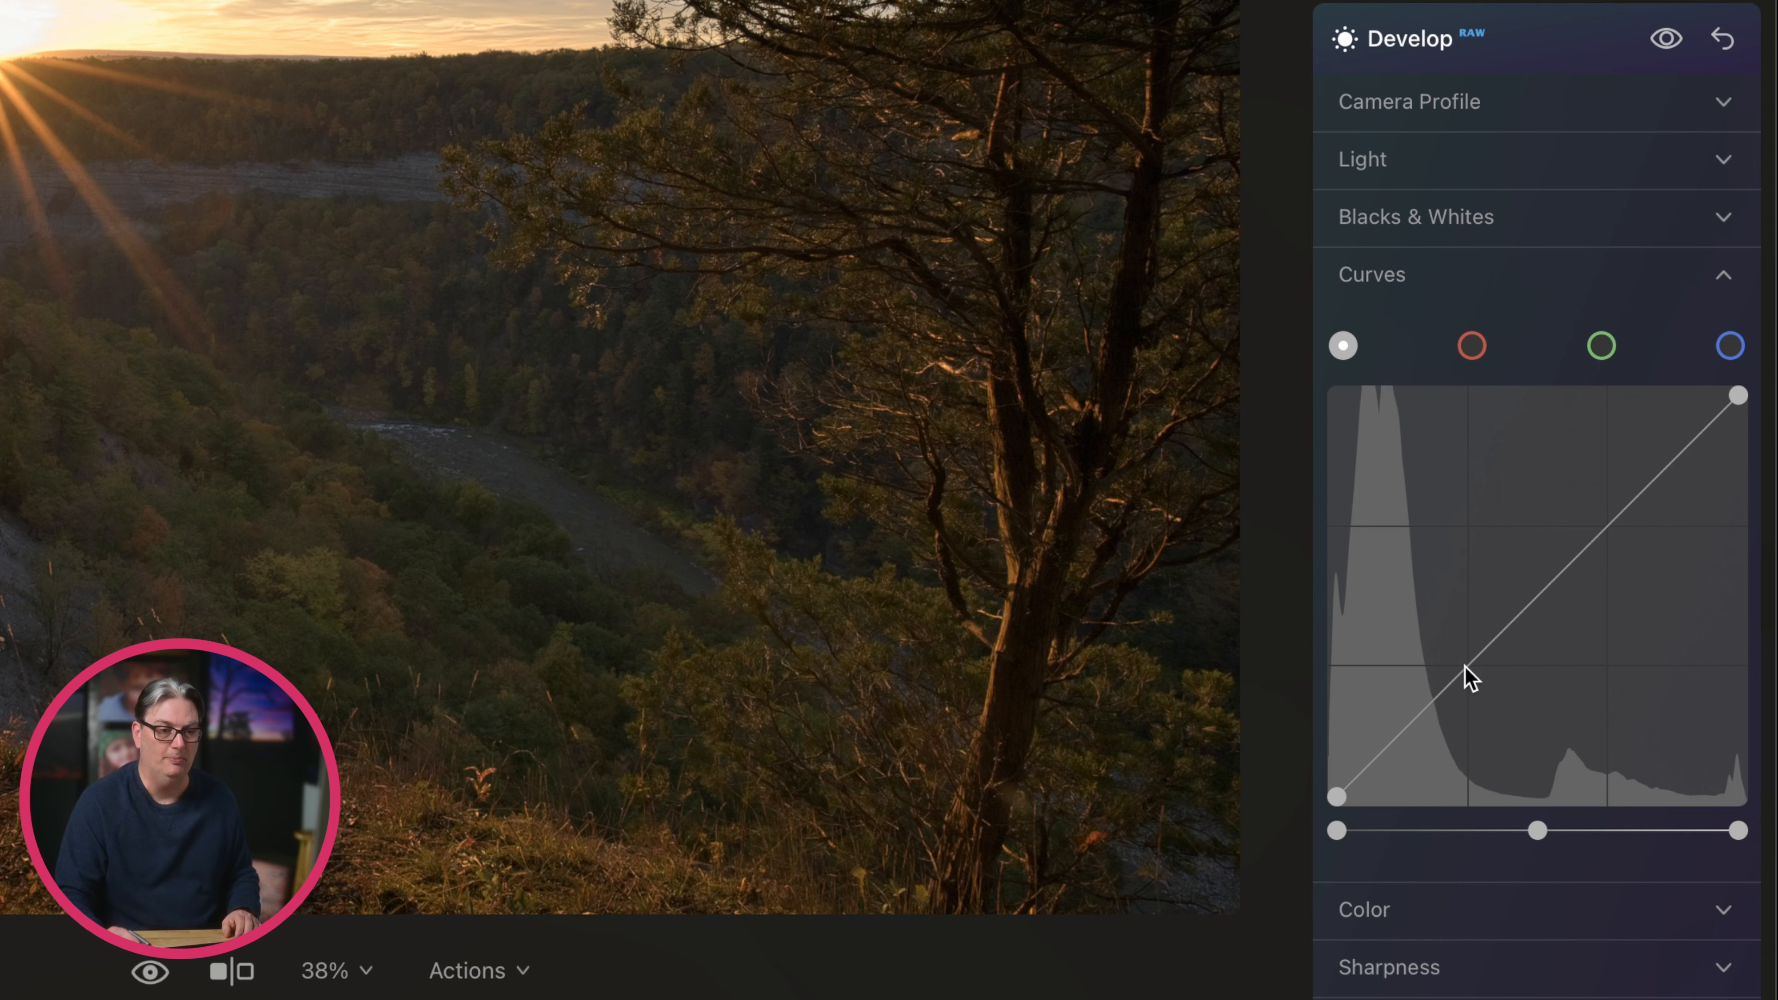
Shape a gentle S-curve on the master tone curve by lowering the shadows and raising the highlights.
left_click_drag(1465, 667, 1473, 687)
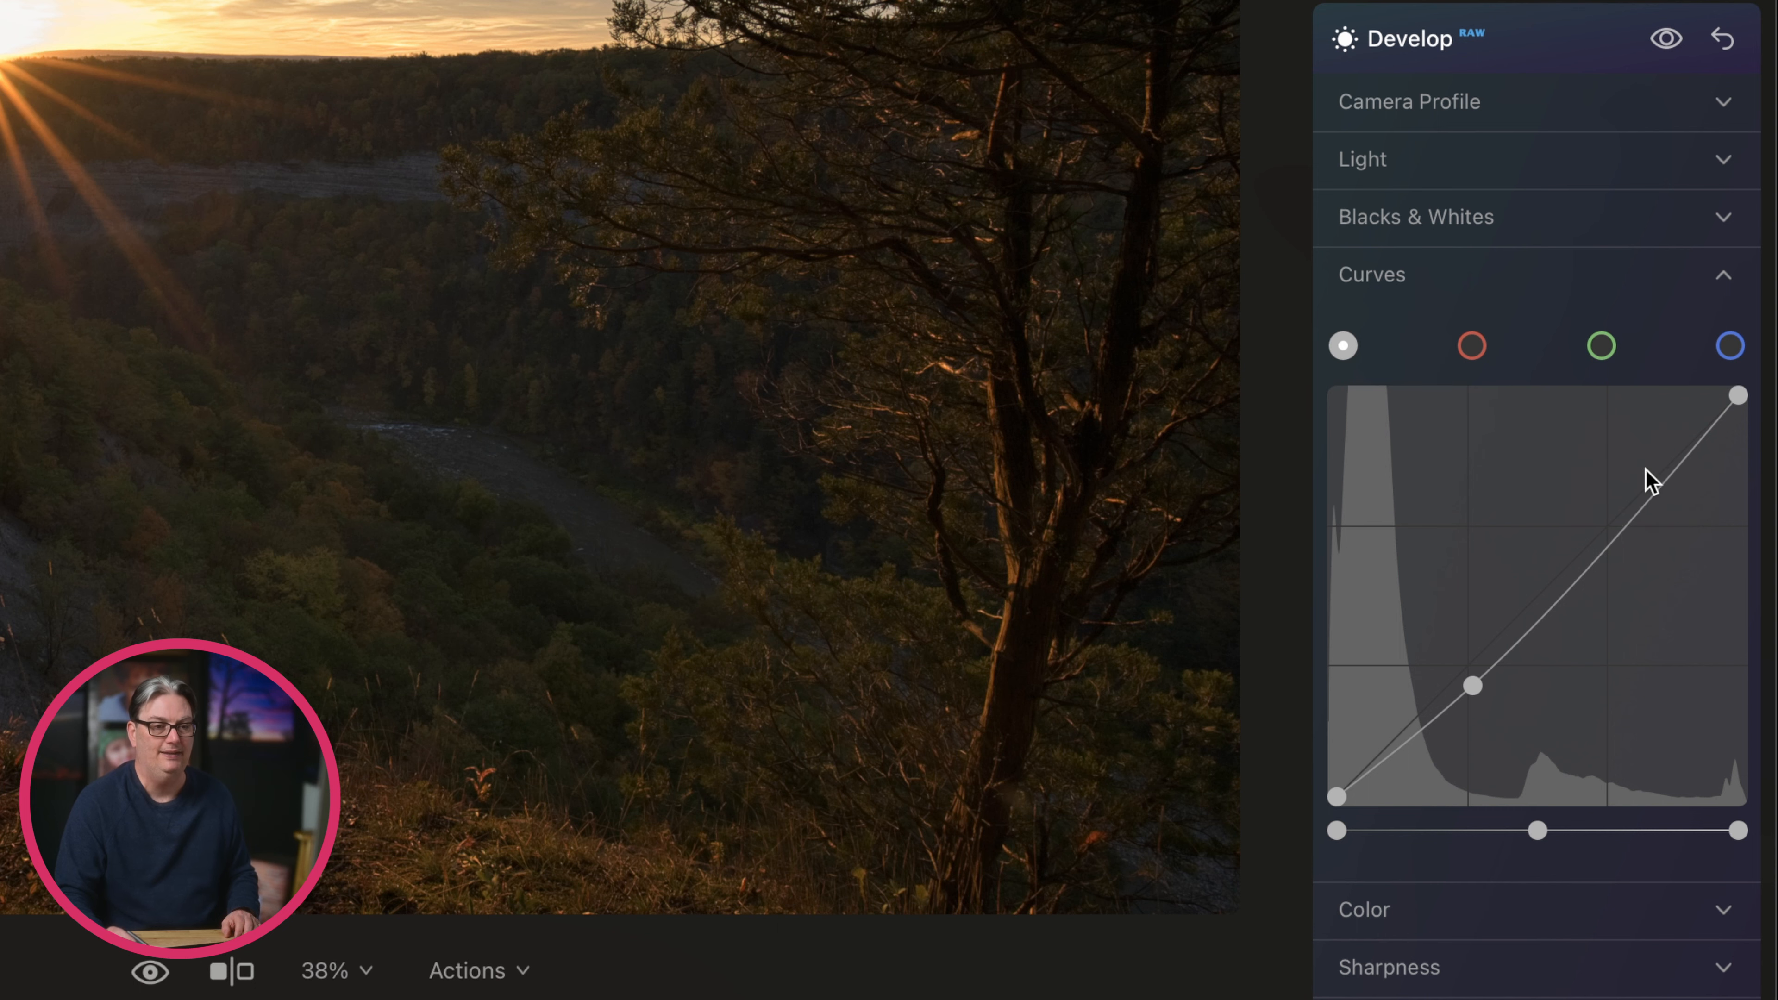
left_click_drag(1668, 483, 1650, 461)
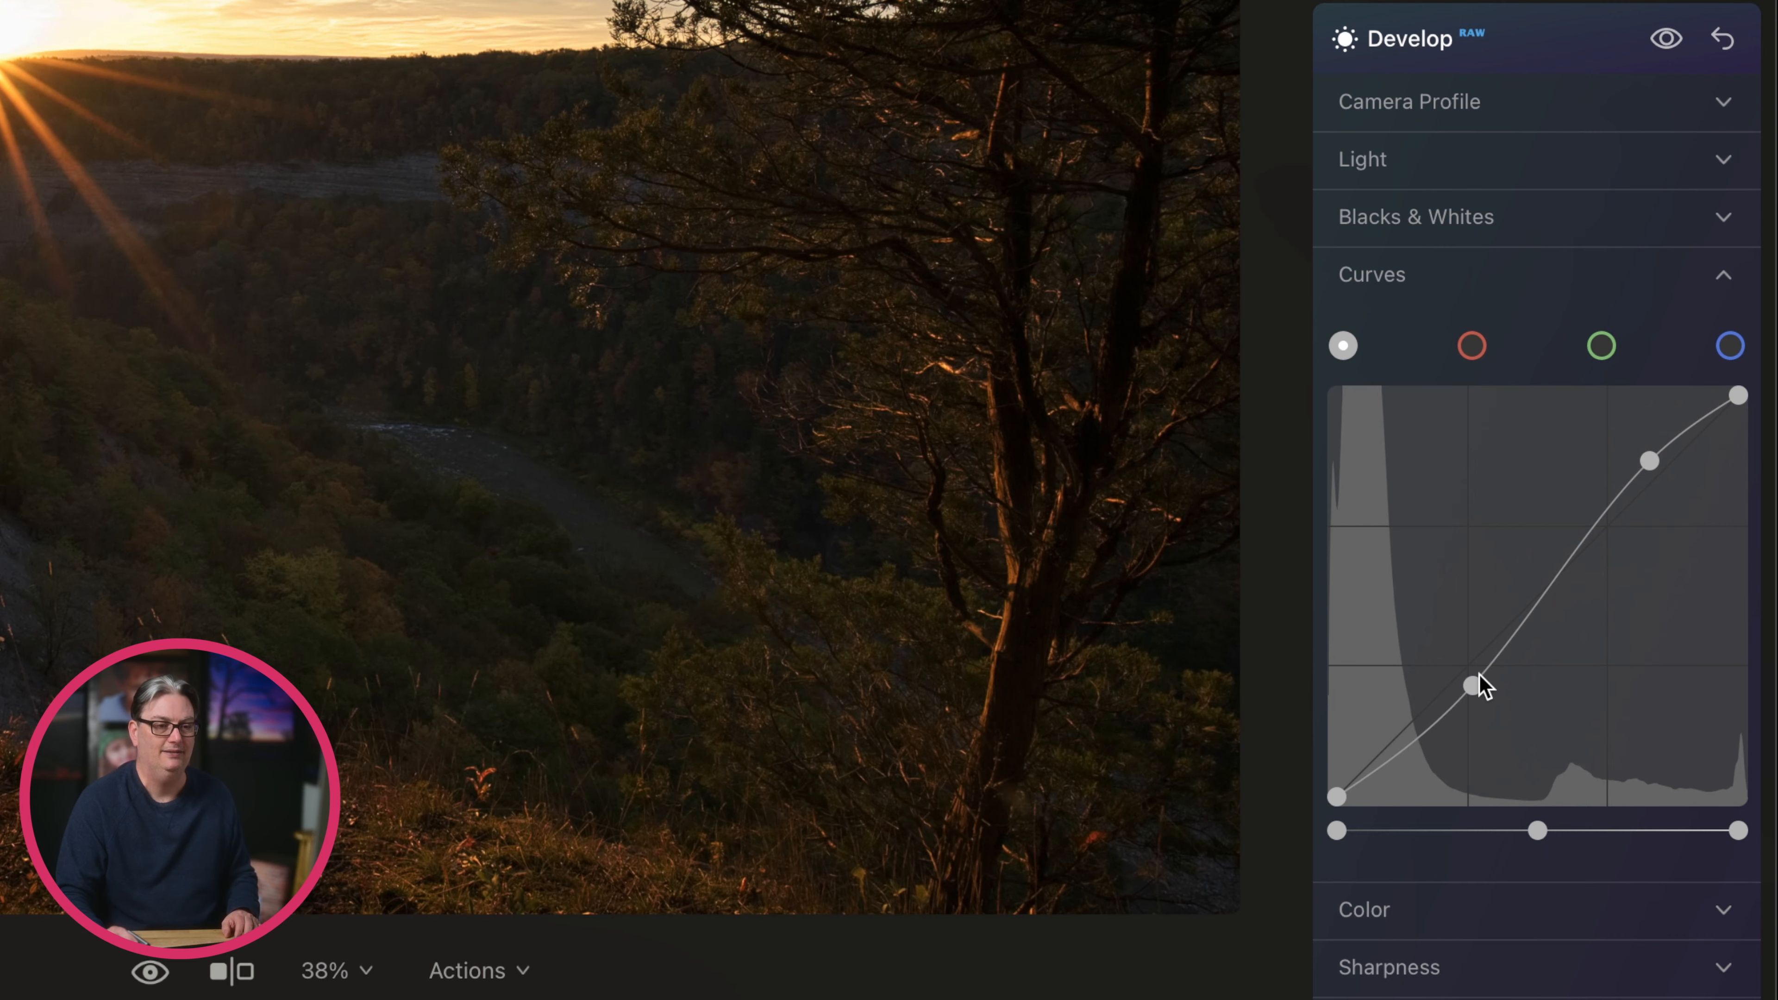
left_click_drag(1474, 683, 1470, 684)
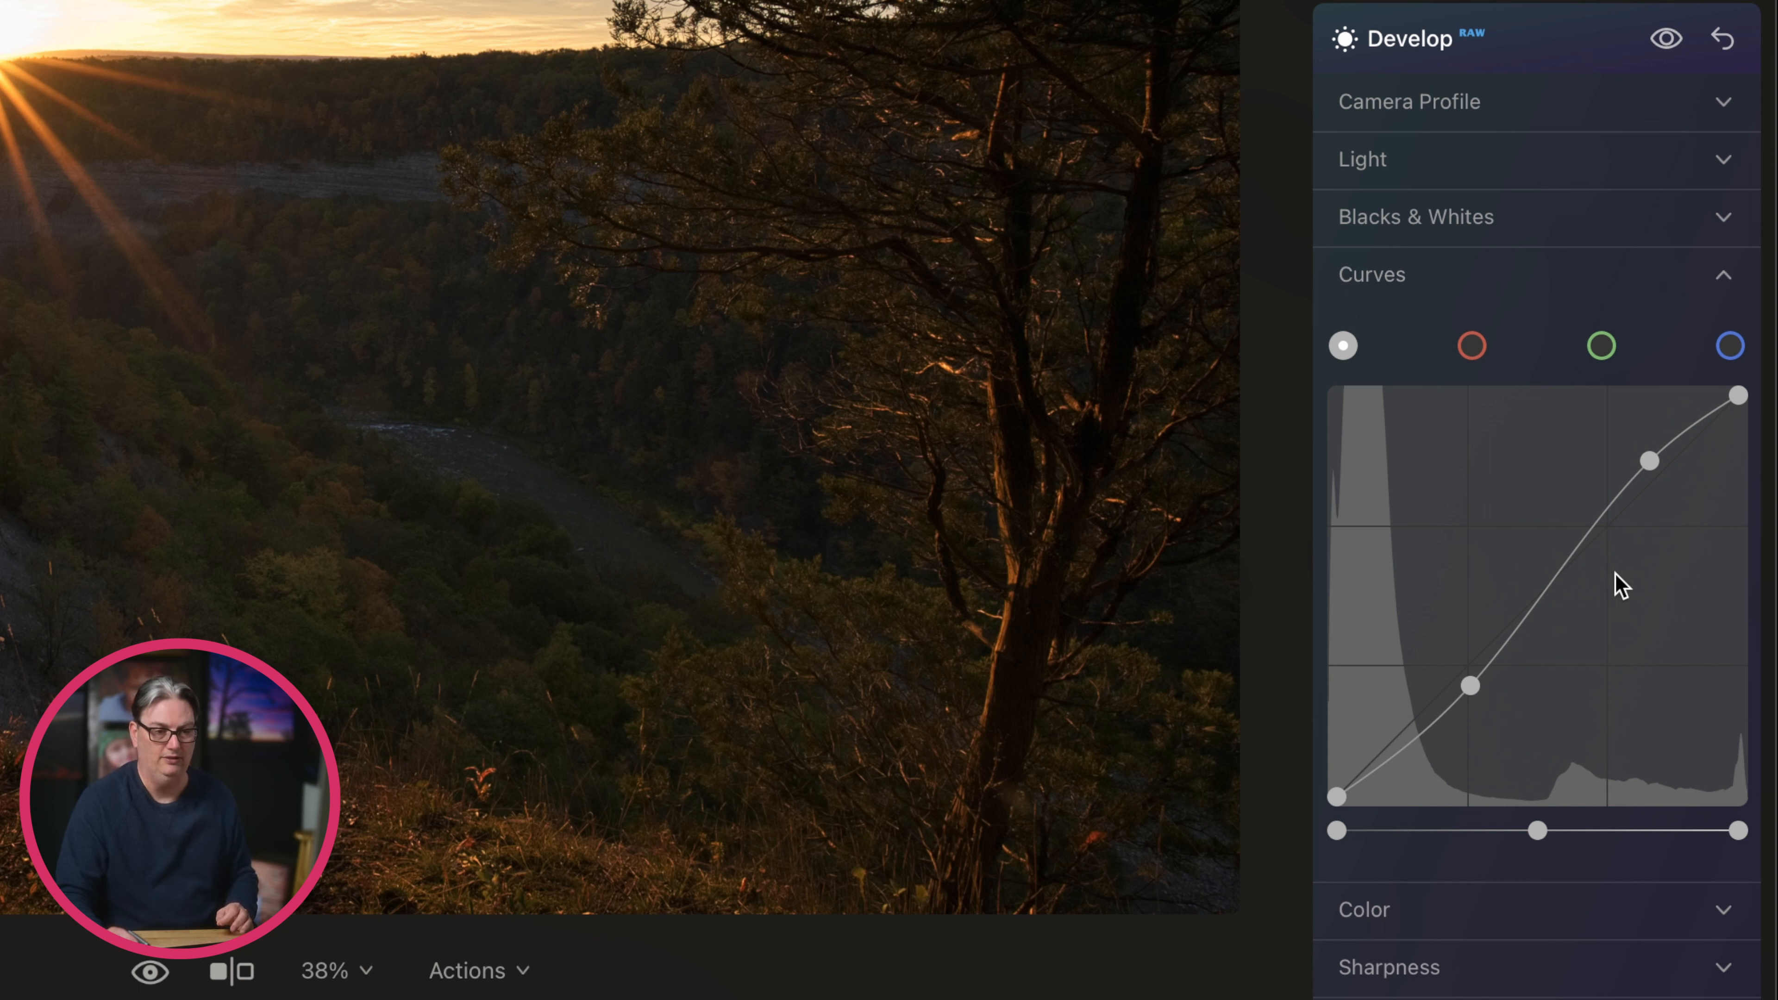
Add three more points between the shadow and highlight points of the master curve and fine-tune its upper section.
left_click(1555, 572)
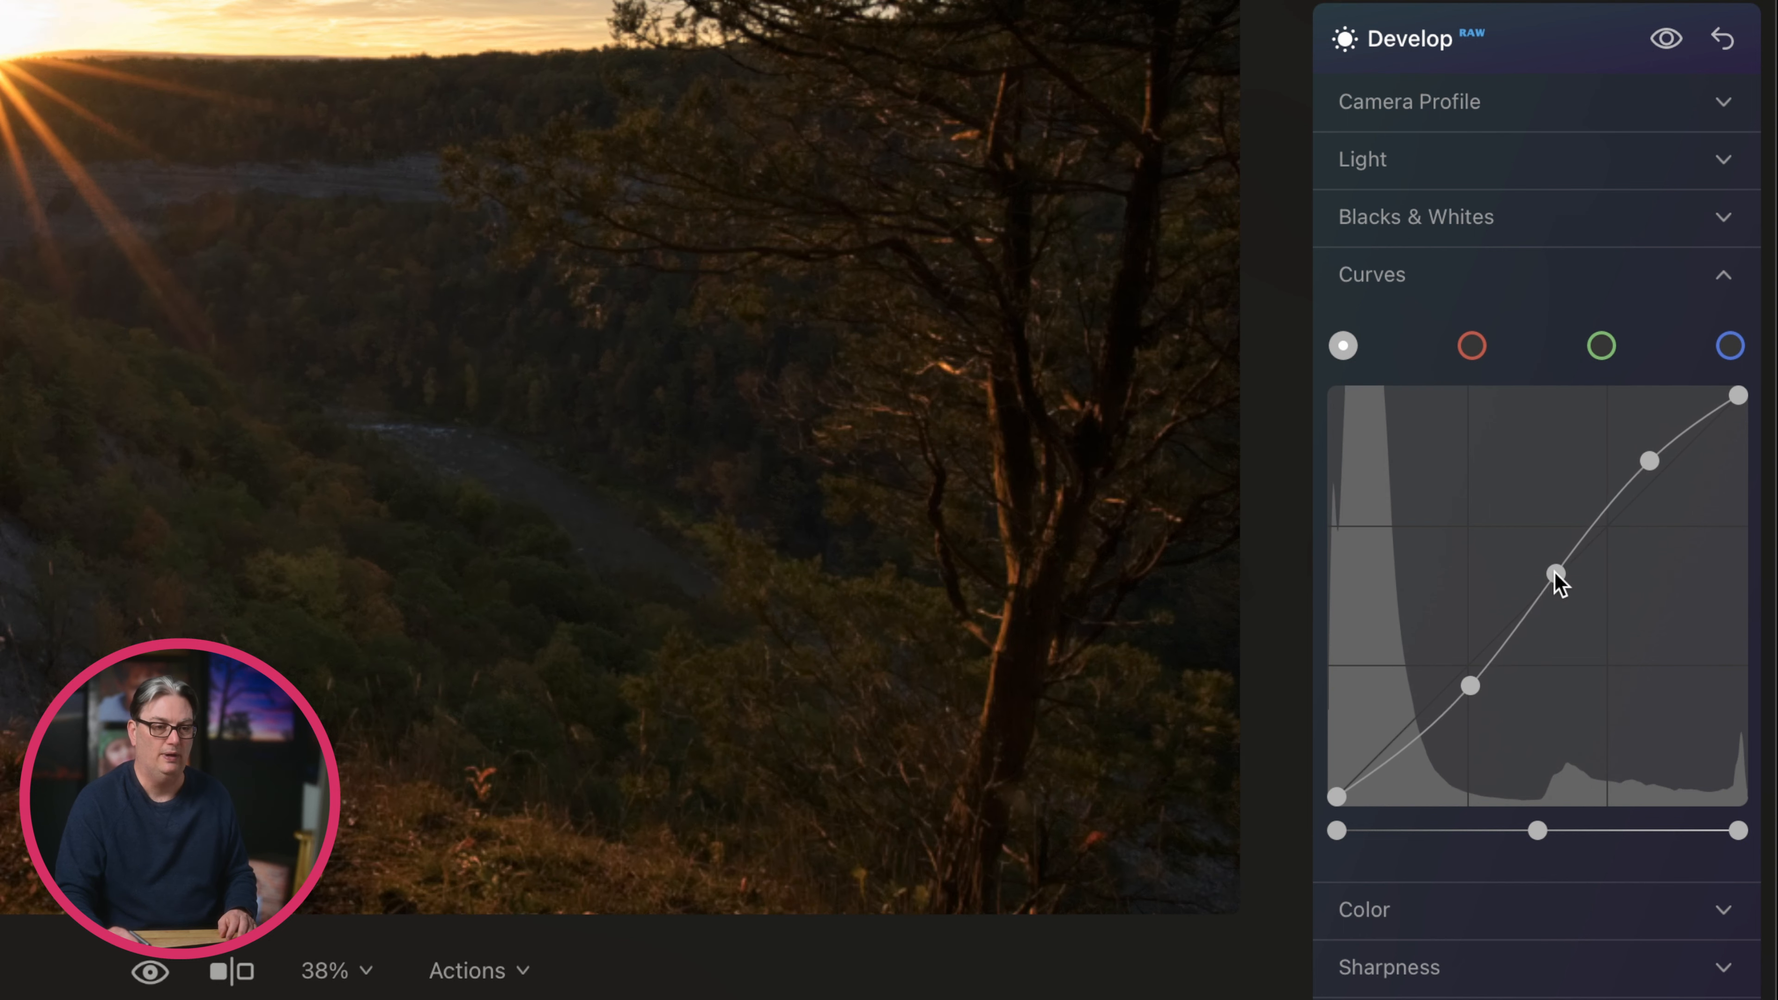
left_click(1529, 610)
left_click(1610, 500)
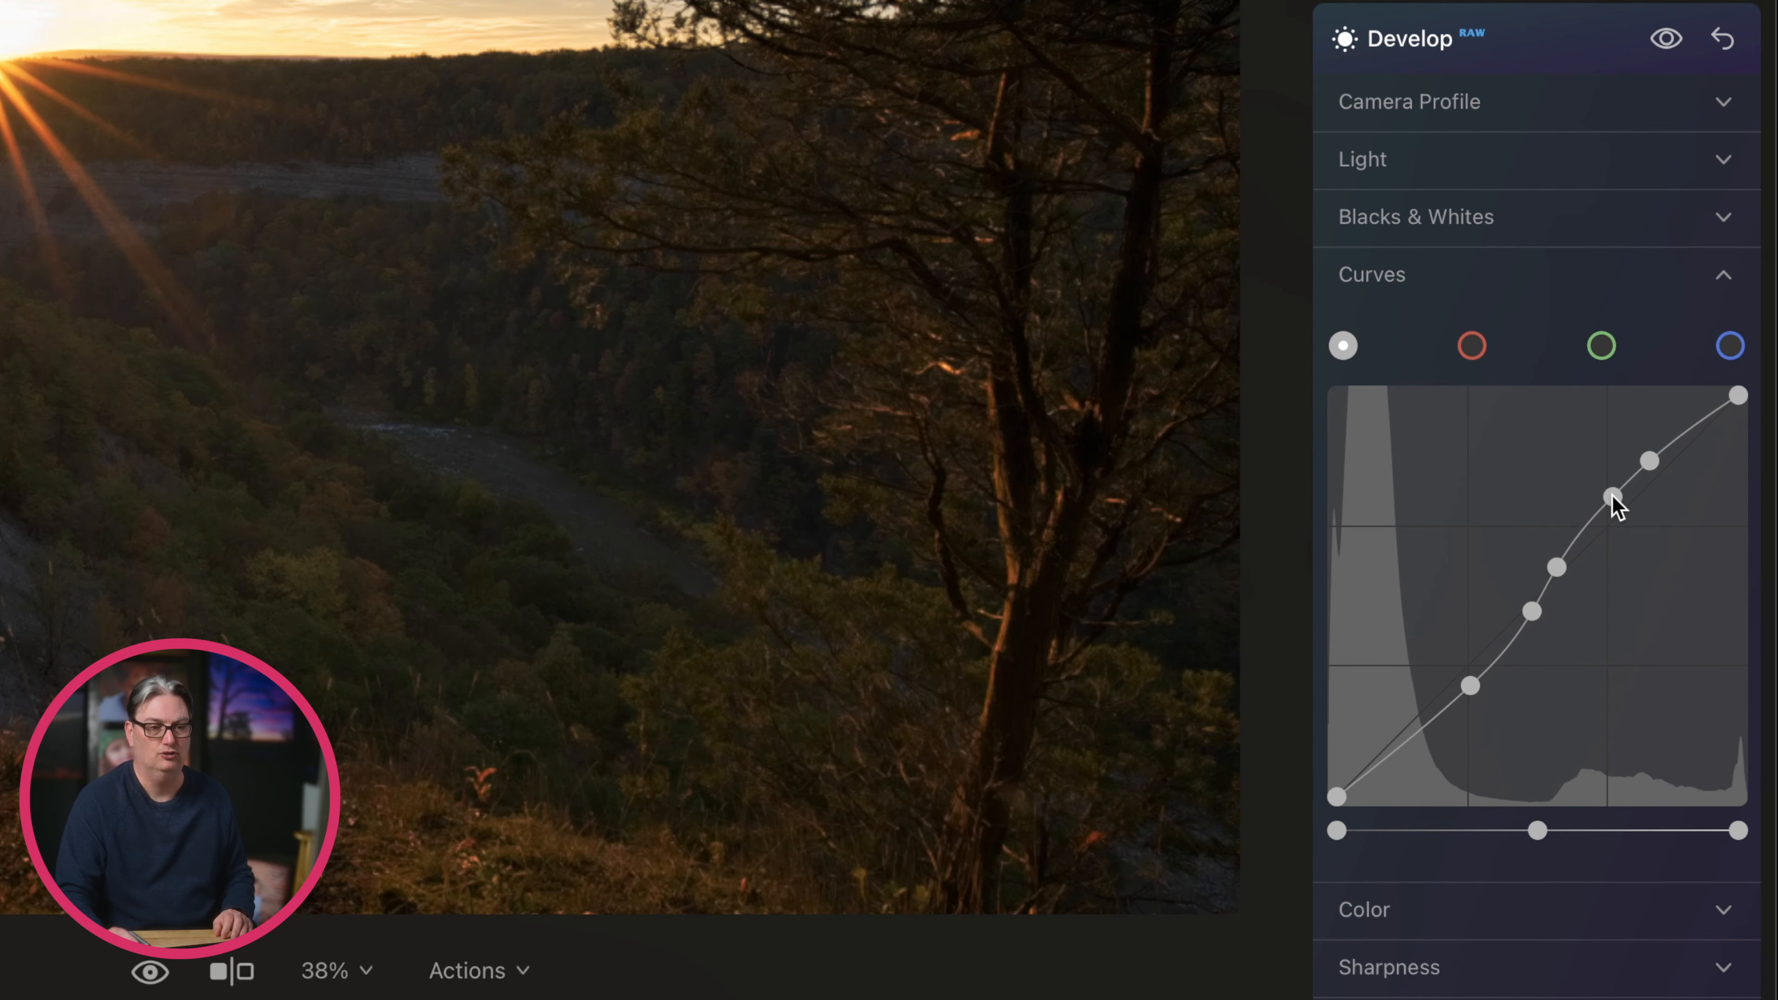
left_click_drag(1610, 499, 1605, 498)
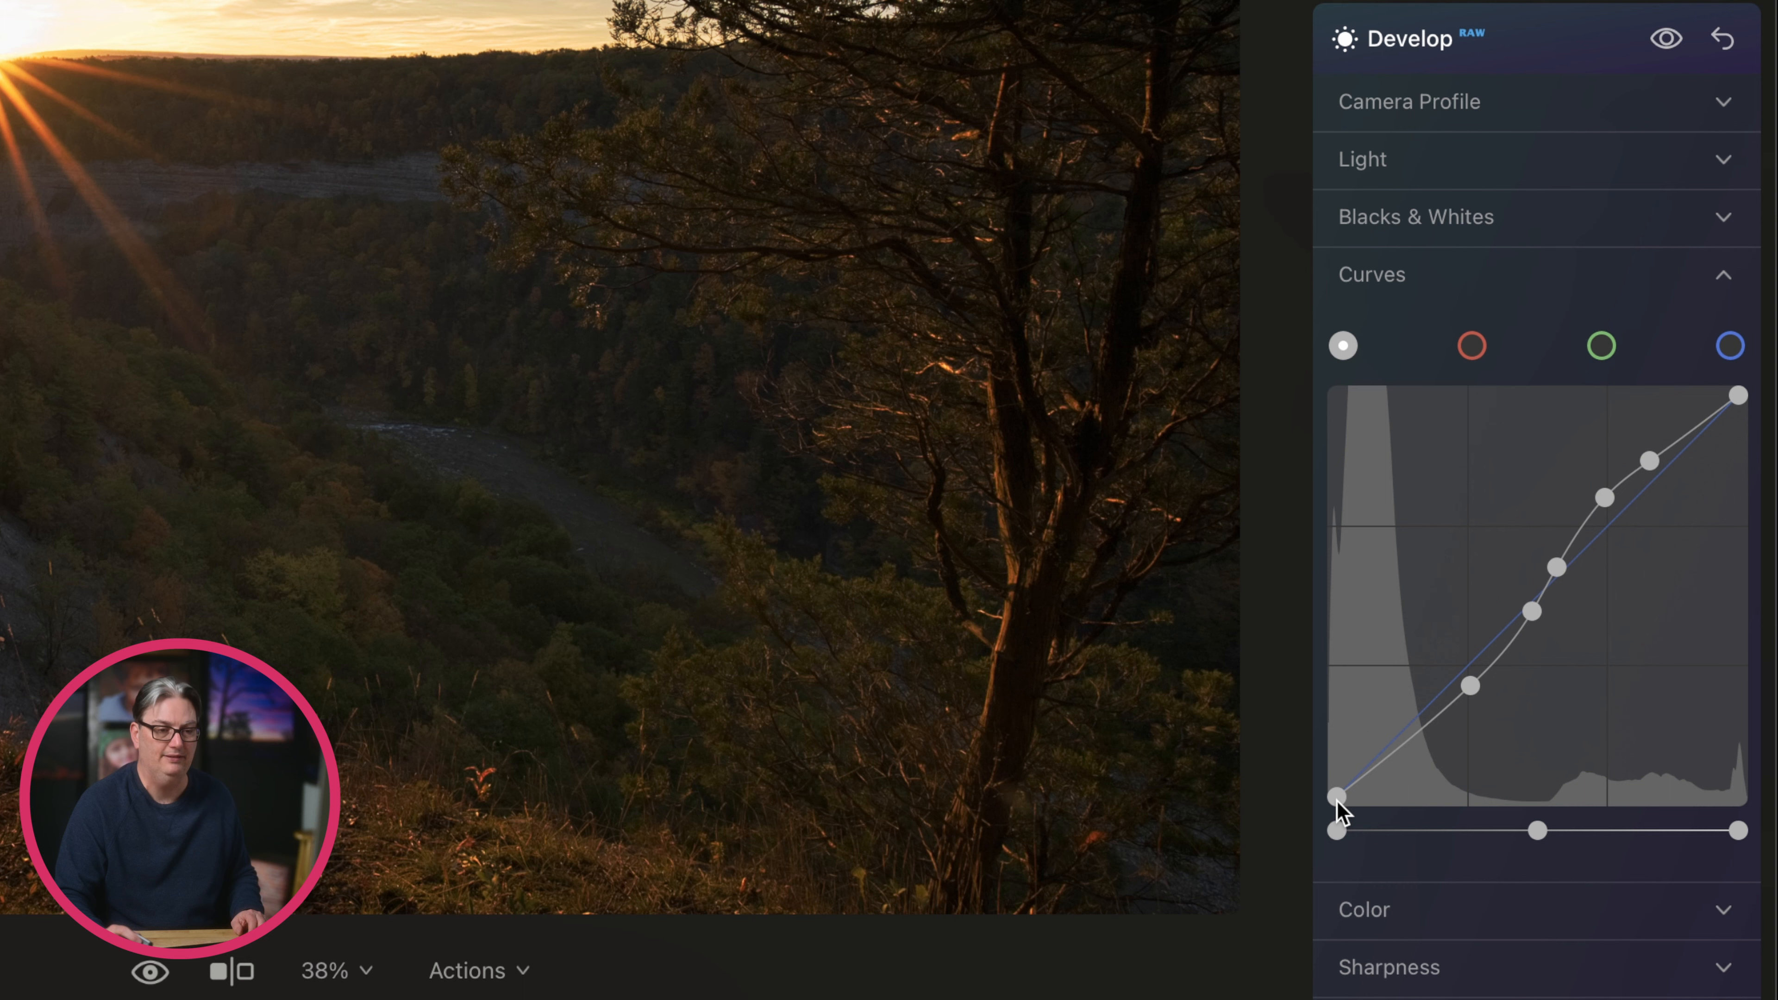
Try shifting the master curve's midtone slider toward the highlights and reset it to its default.
mouse_move(1536, 832)
left_mouse_down()
mouse_move(1497, 834)
mouse_move(1555, 832)
left_mouse_up()
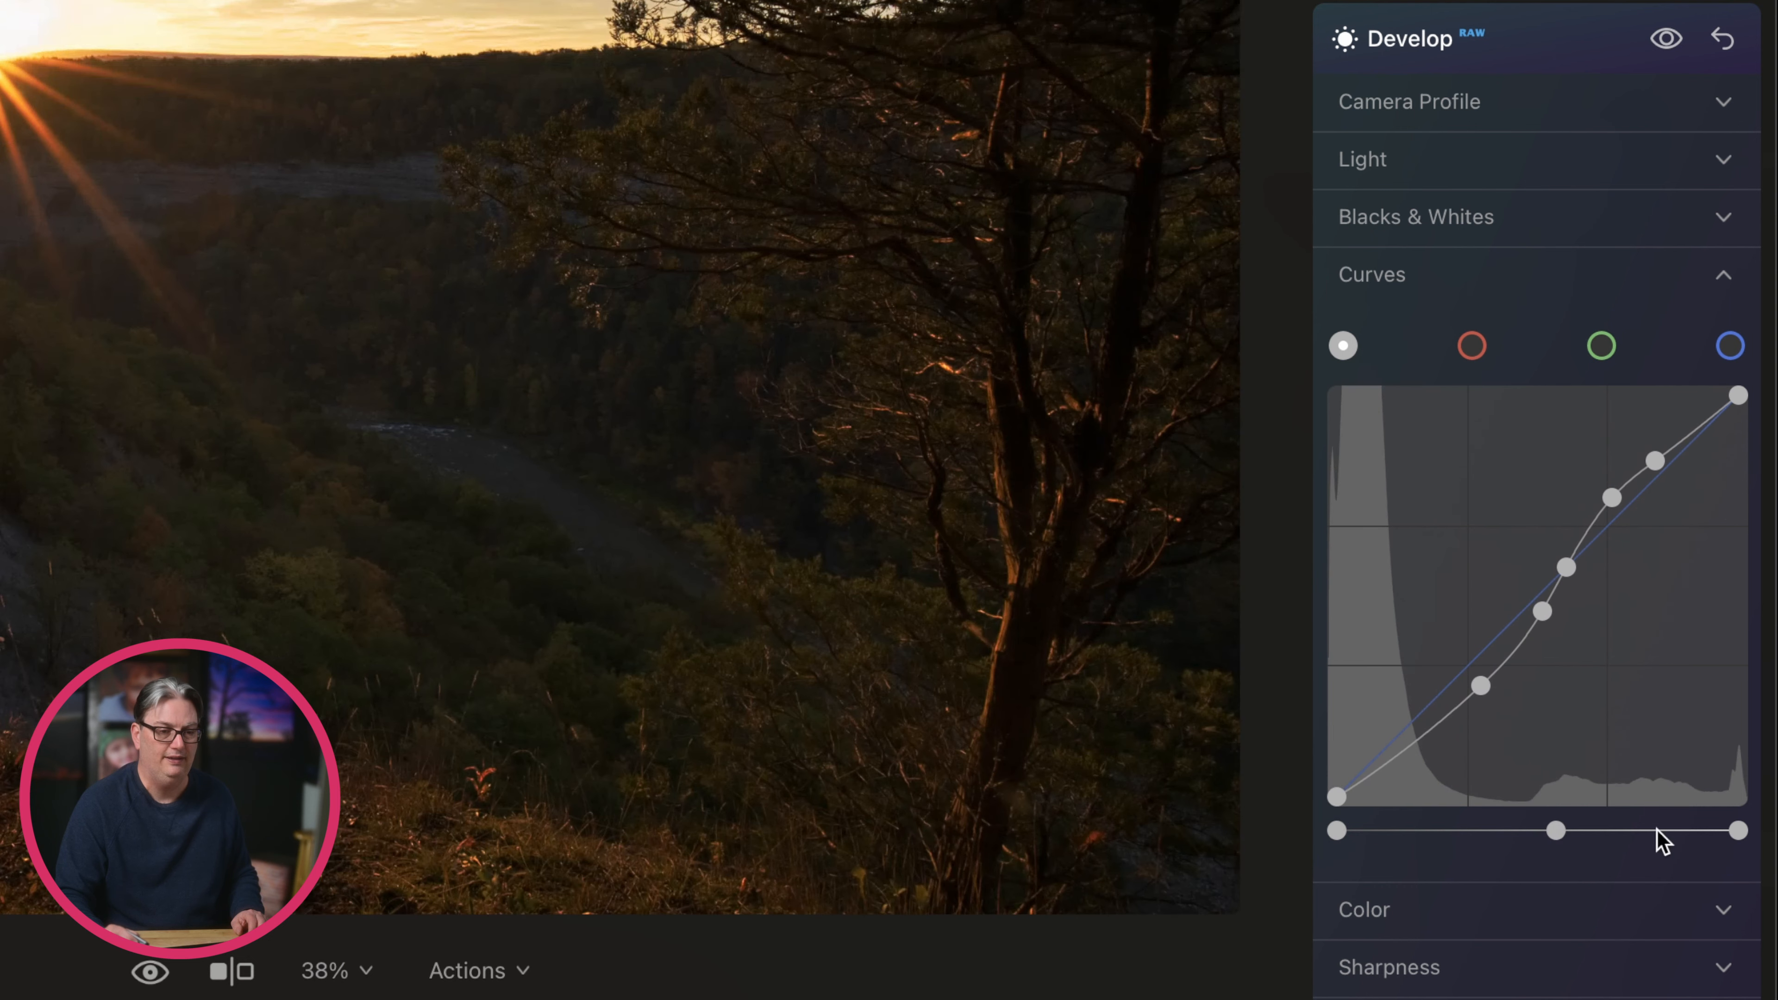
mouse_move(1736, 832)
left_mouse_down()
mouse_move(1707, 834)
mouse_move(1739, 832)
left_mouse_up()
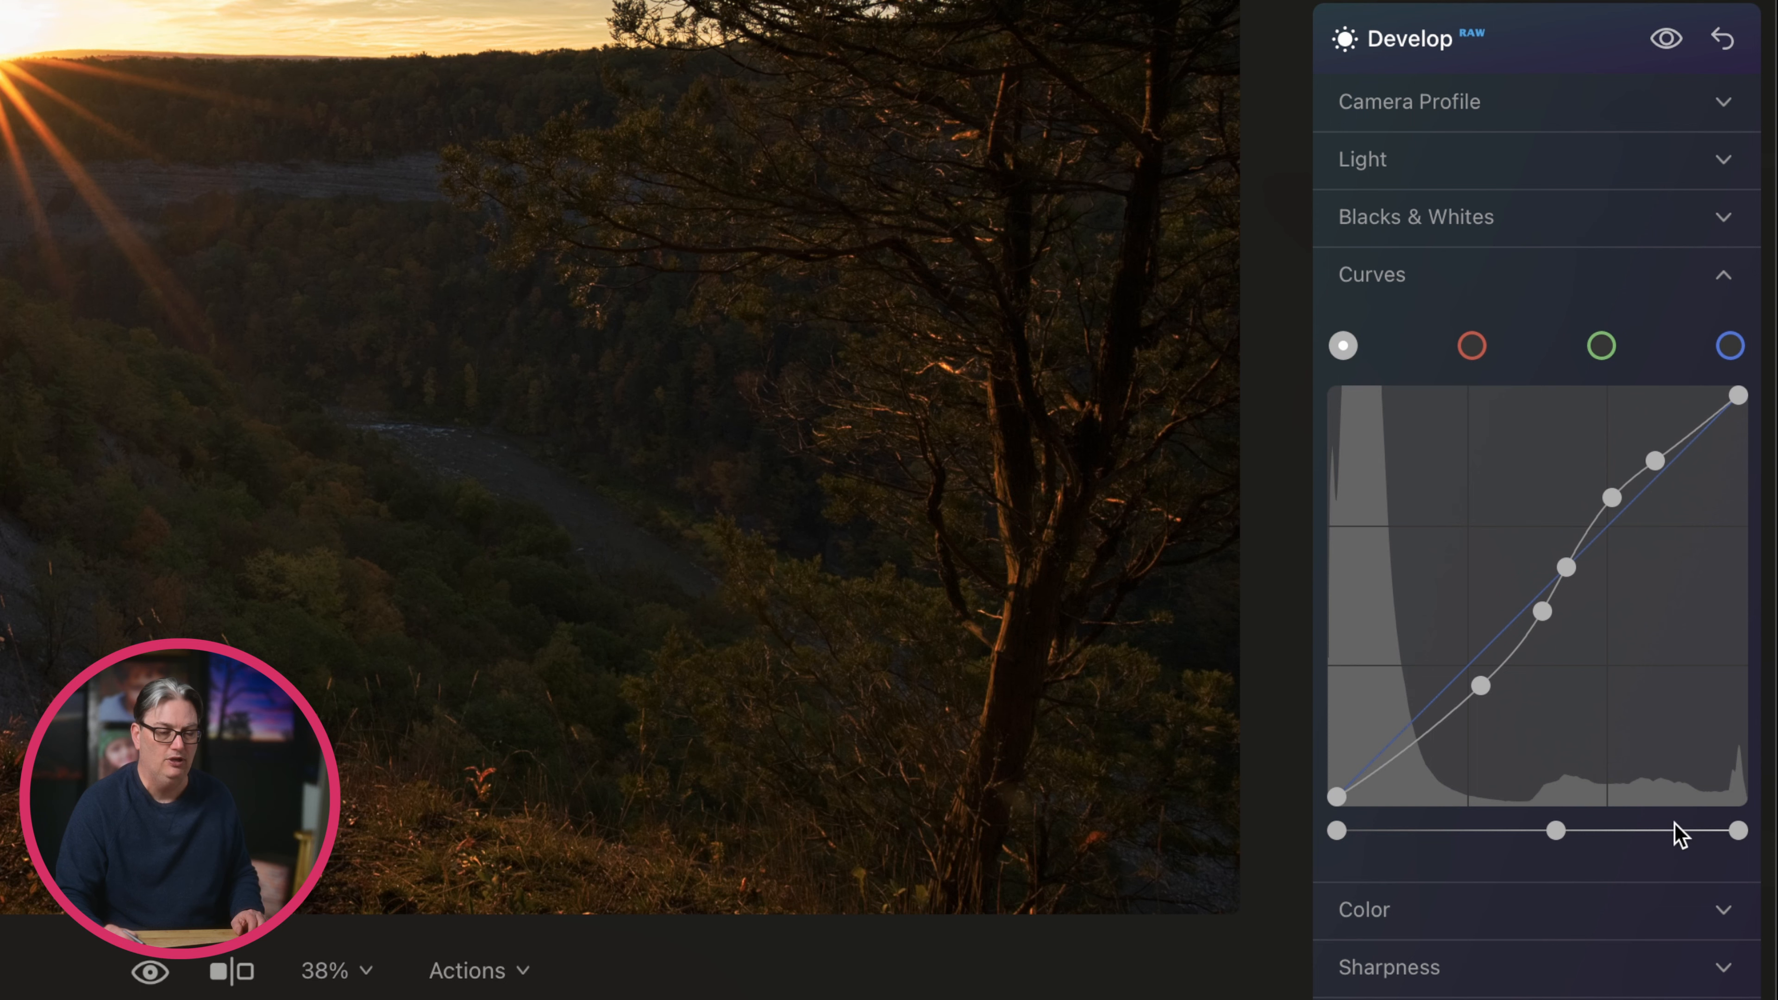
left_click_drag(1556, 828, 1558, 828)
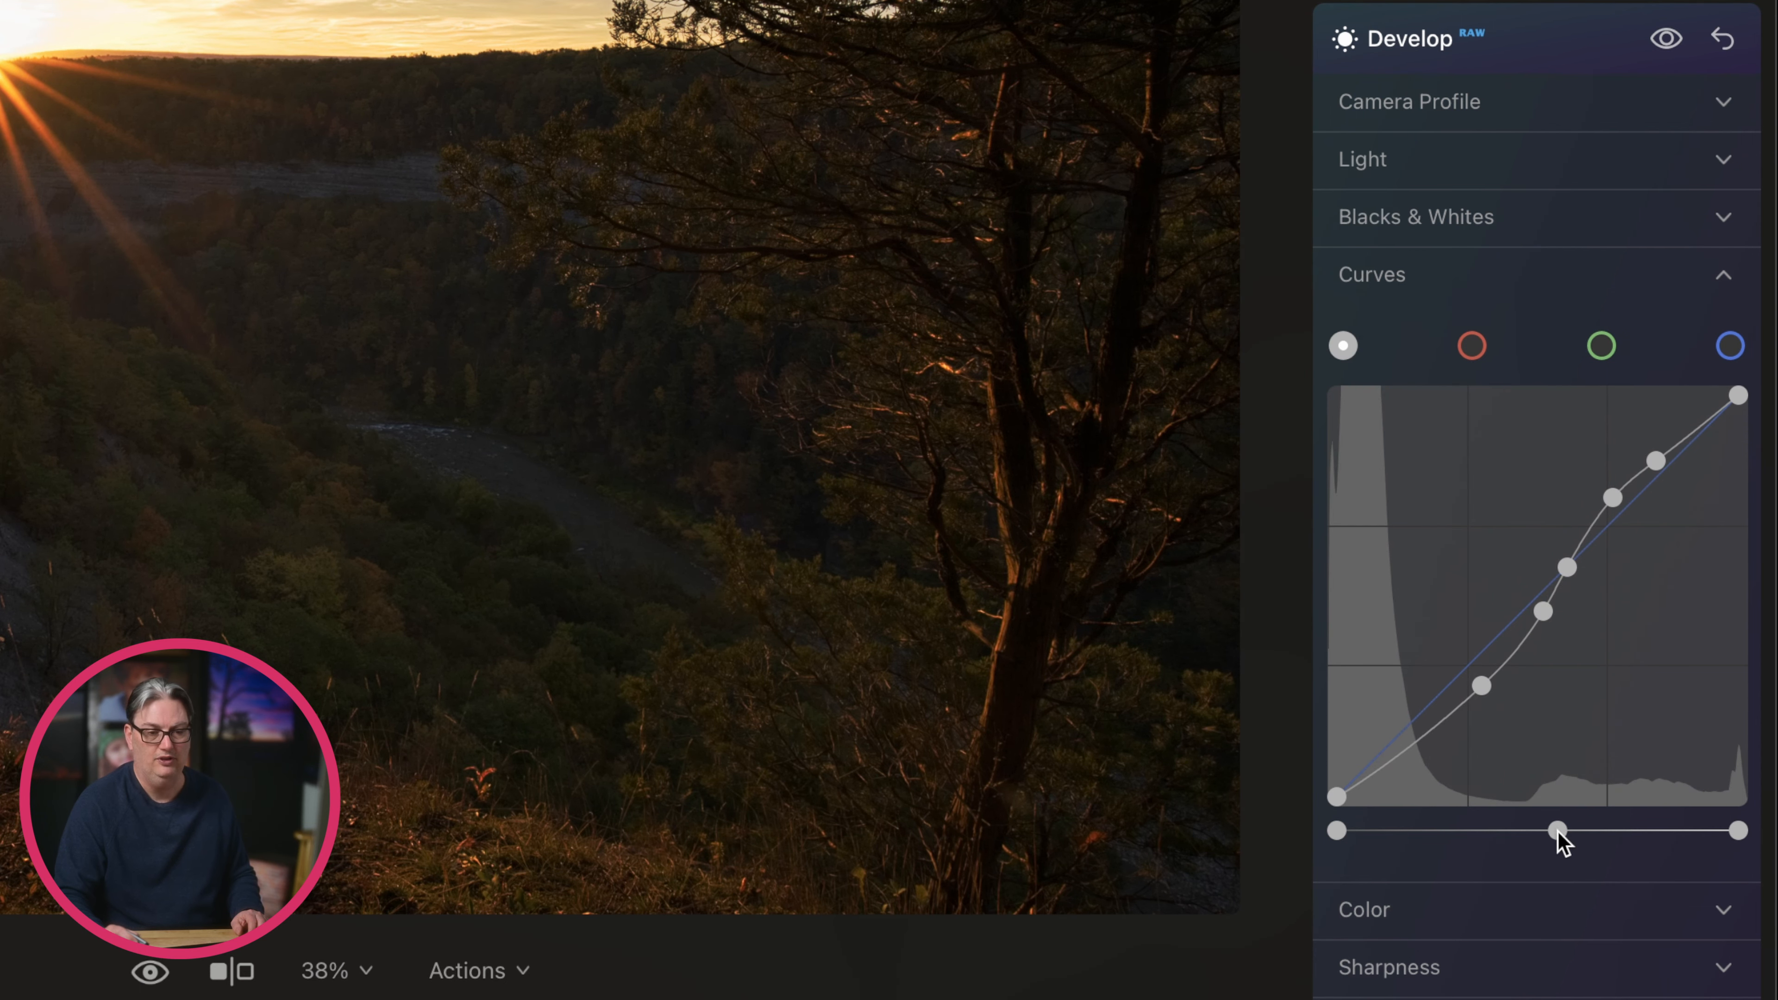
double_click(1558, 831)
Look through the red and green curves and try lifting the blue curve's shadows, pulling its midtones back toward the diagonal.
left_click(1472, 345)
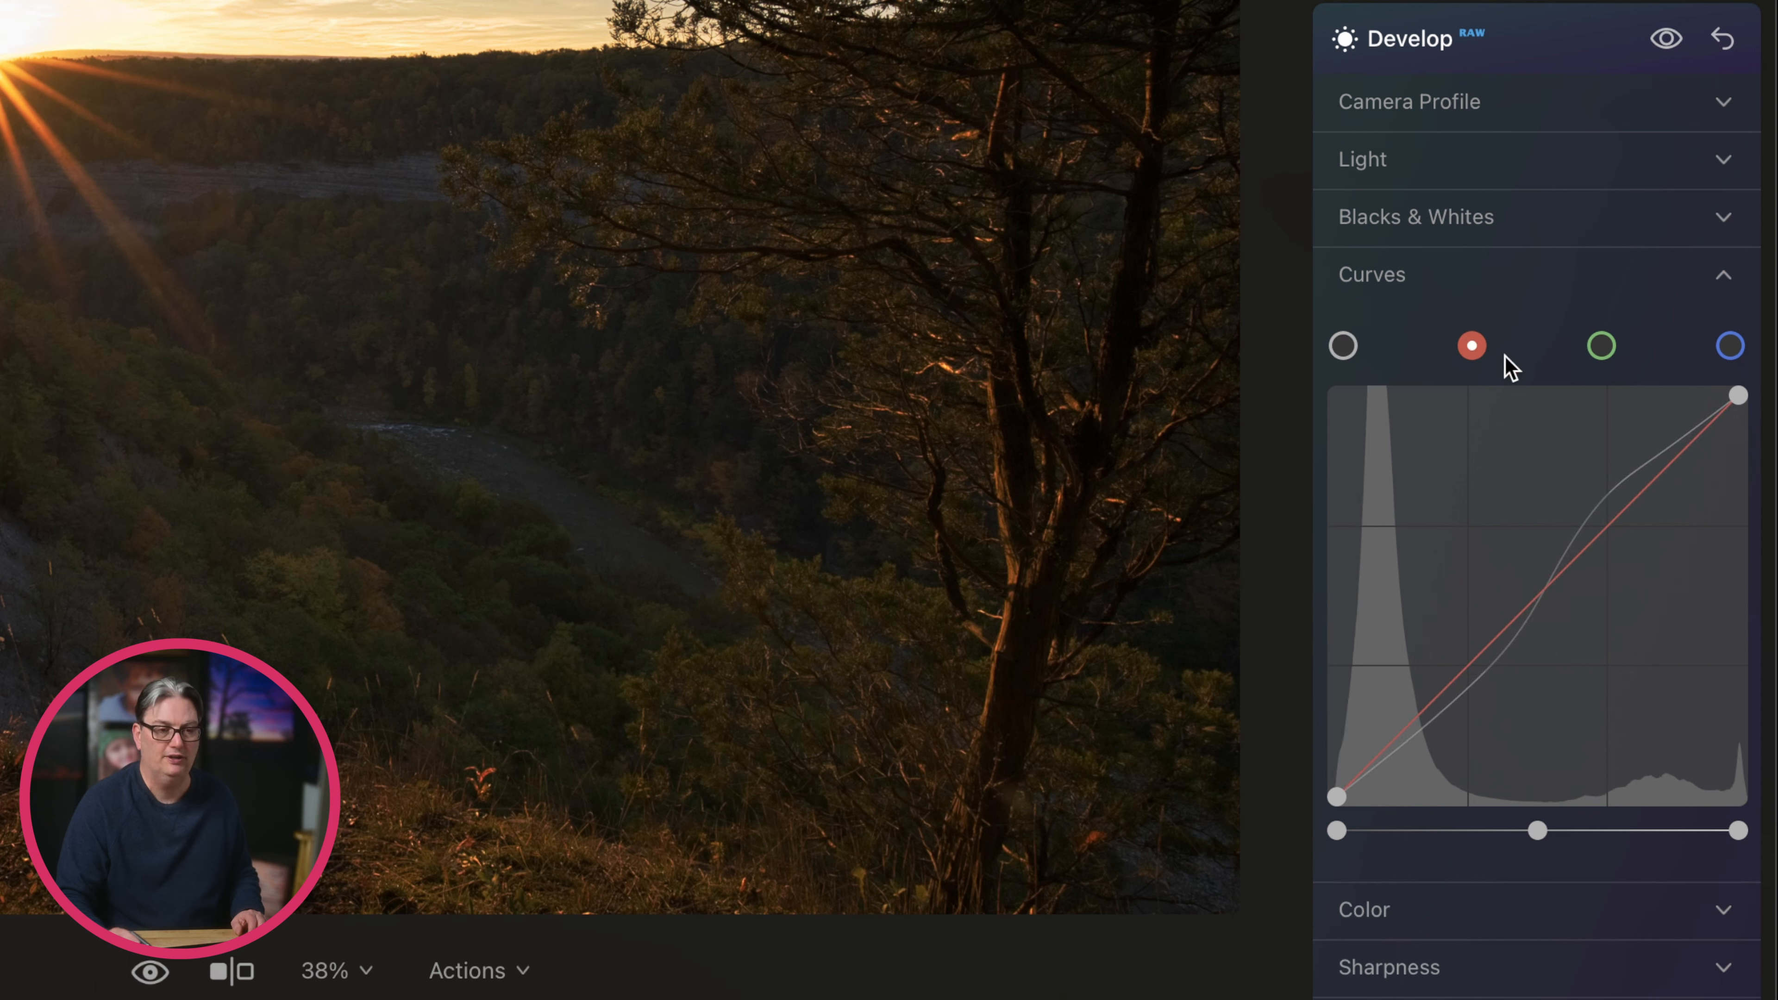
left_click(1603, 345)
left_click(1730, 345)
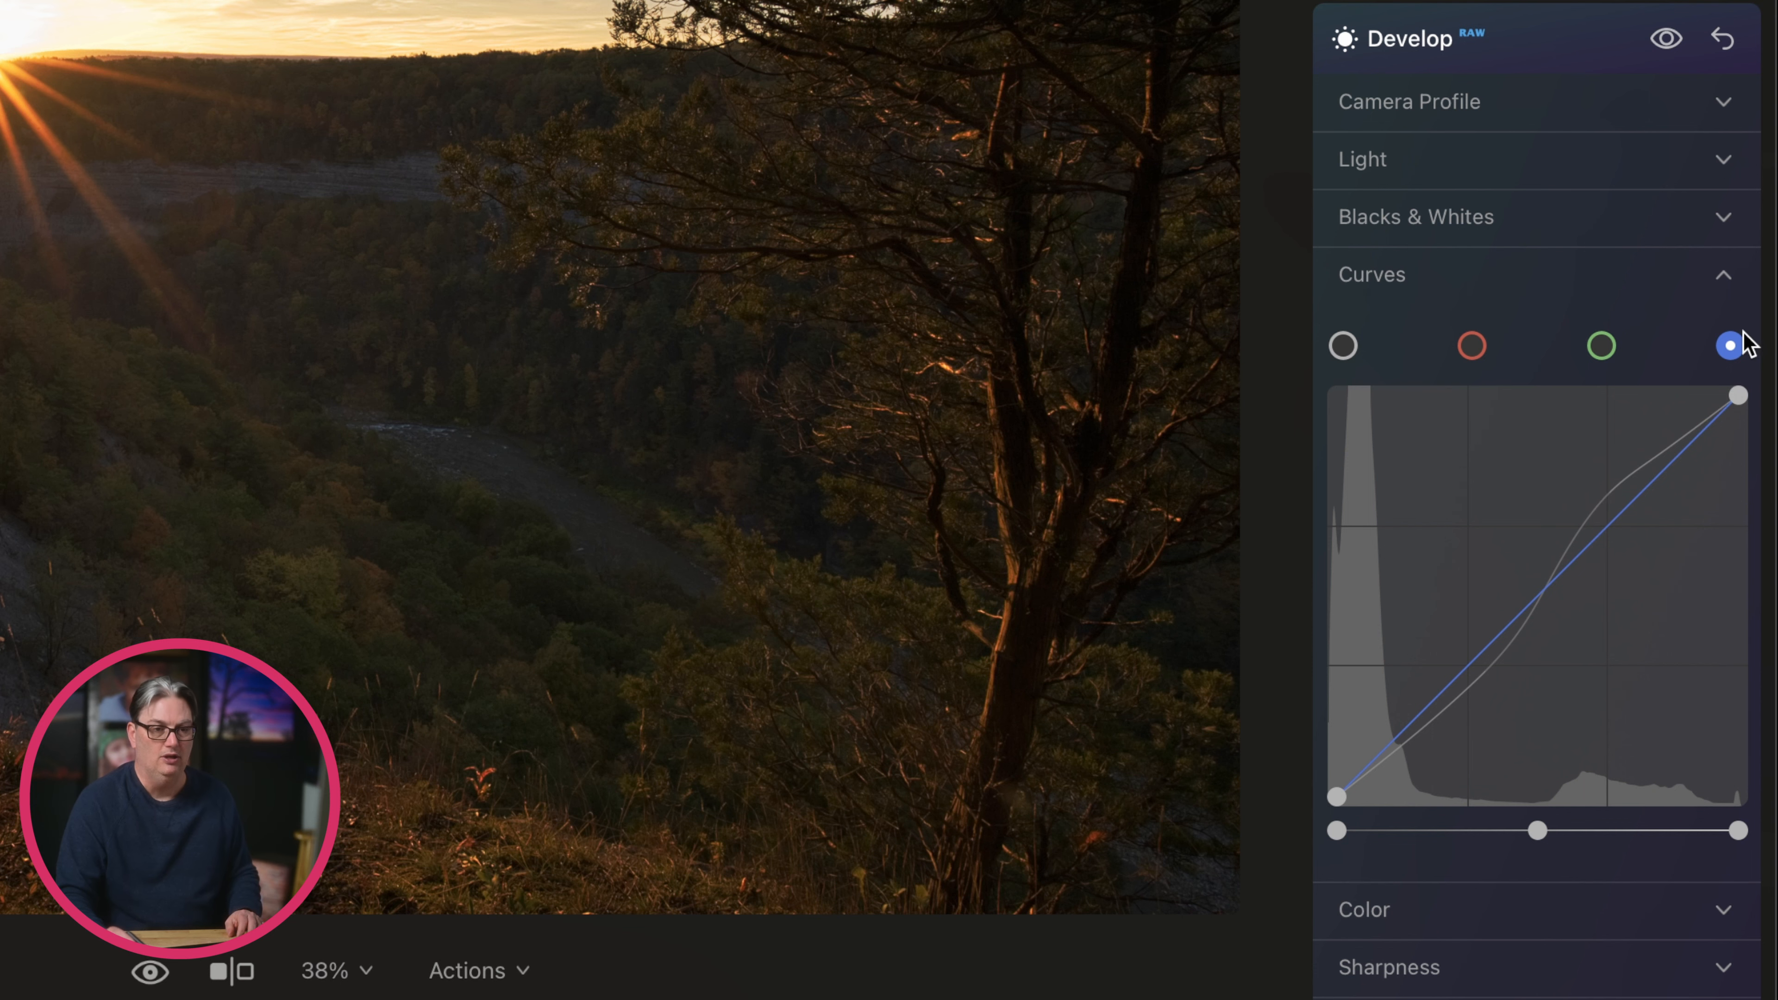
left_click_drag(1545, 592, 1386, 698)
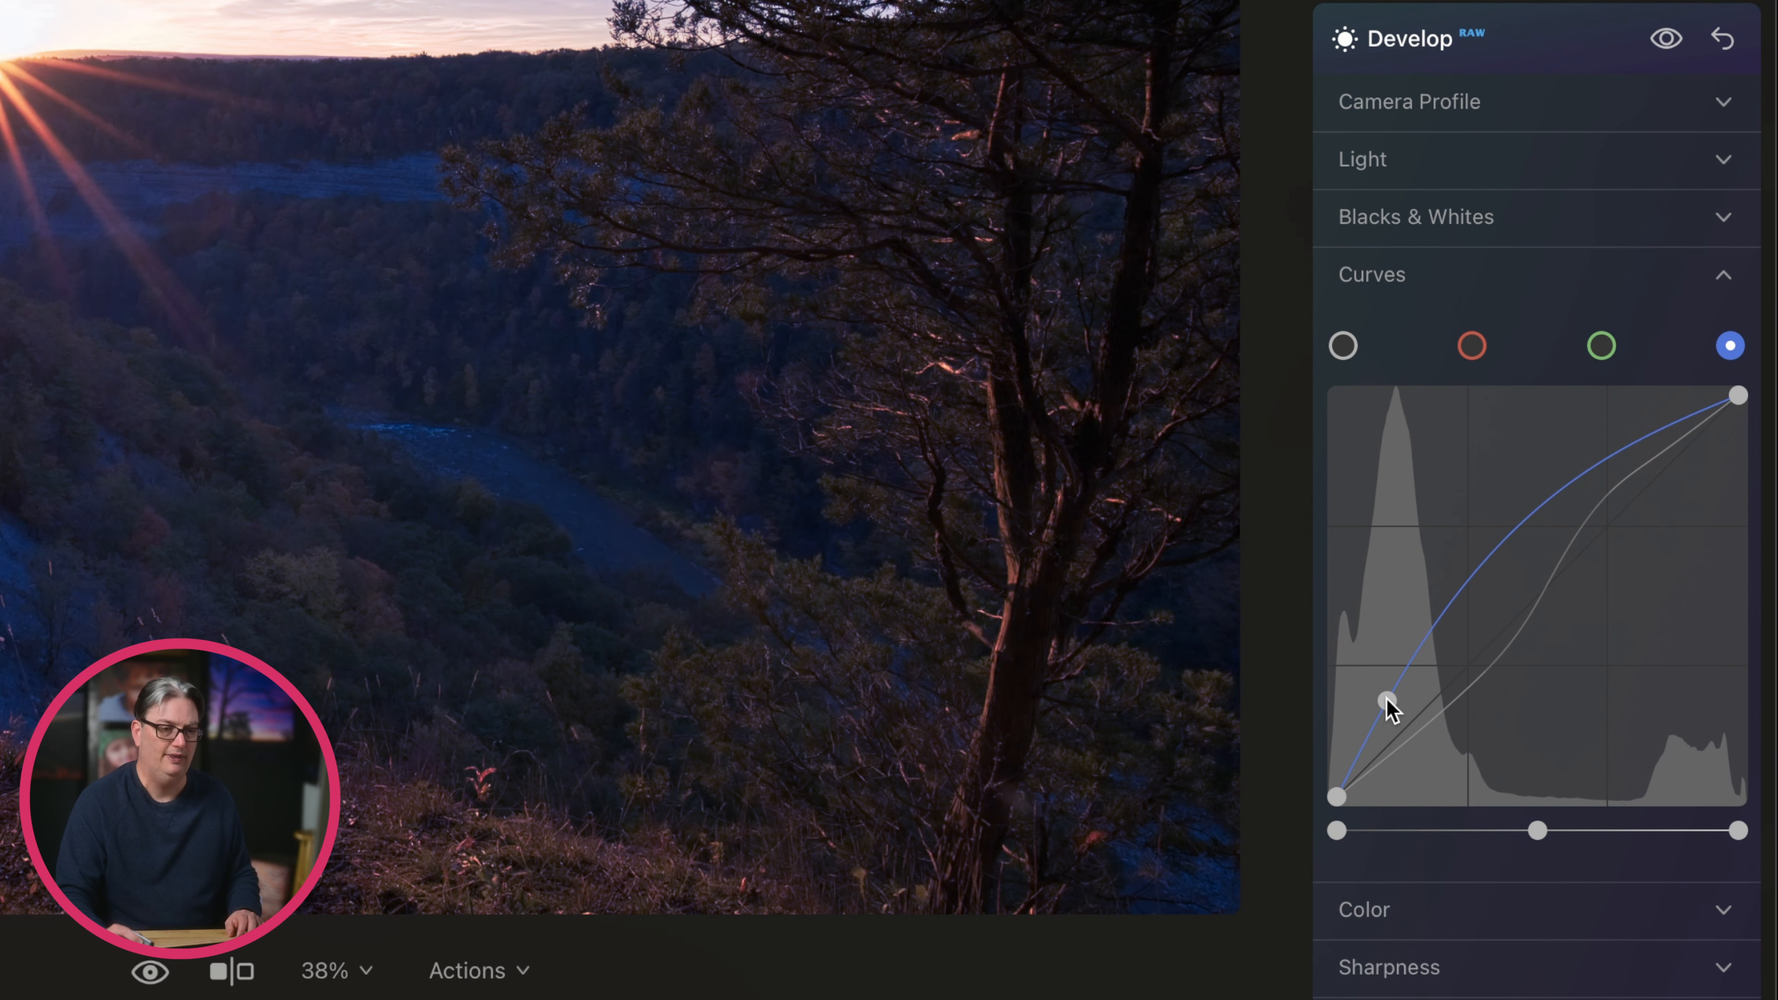
left_click_drag(1536, 517, 1531, 593)
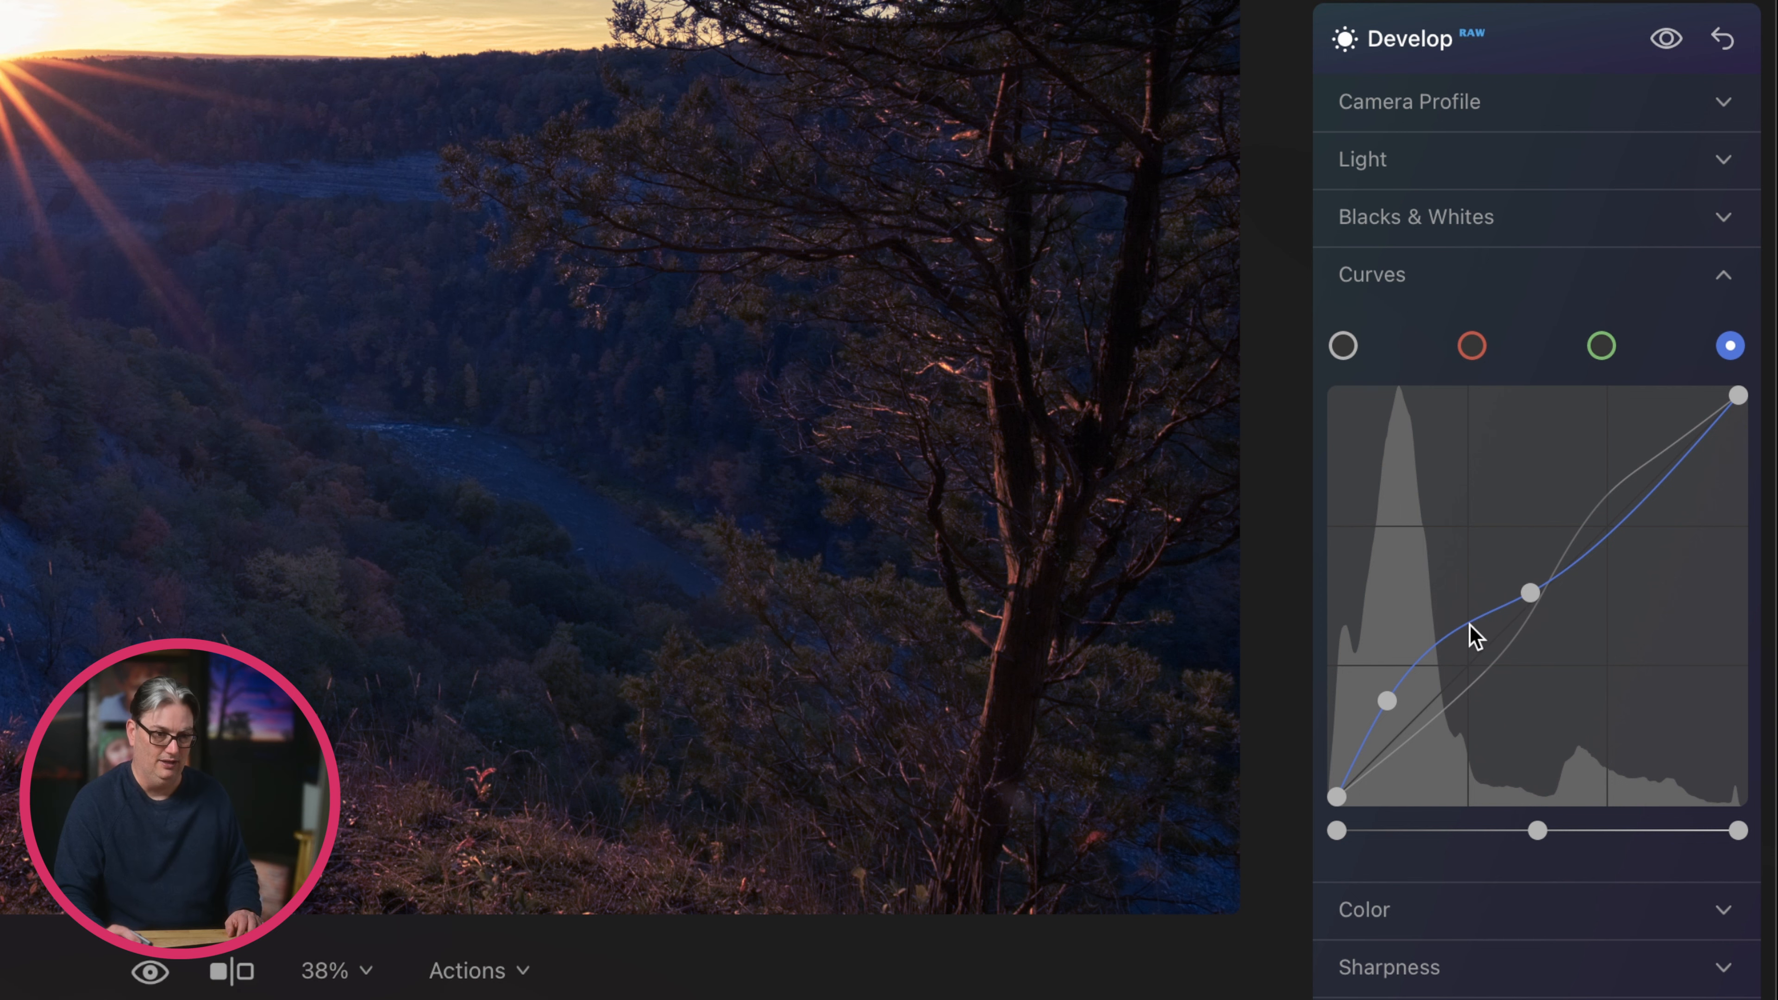
left_click_drag(1472, 631, 1475, 645)
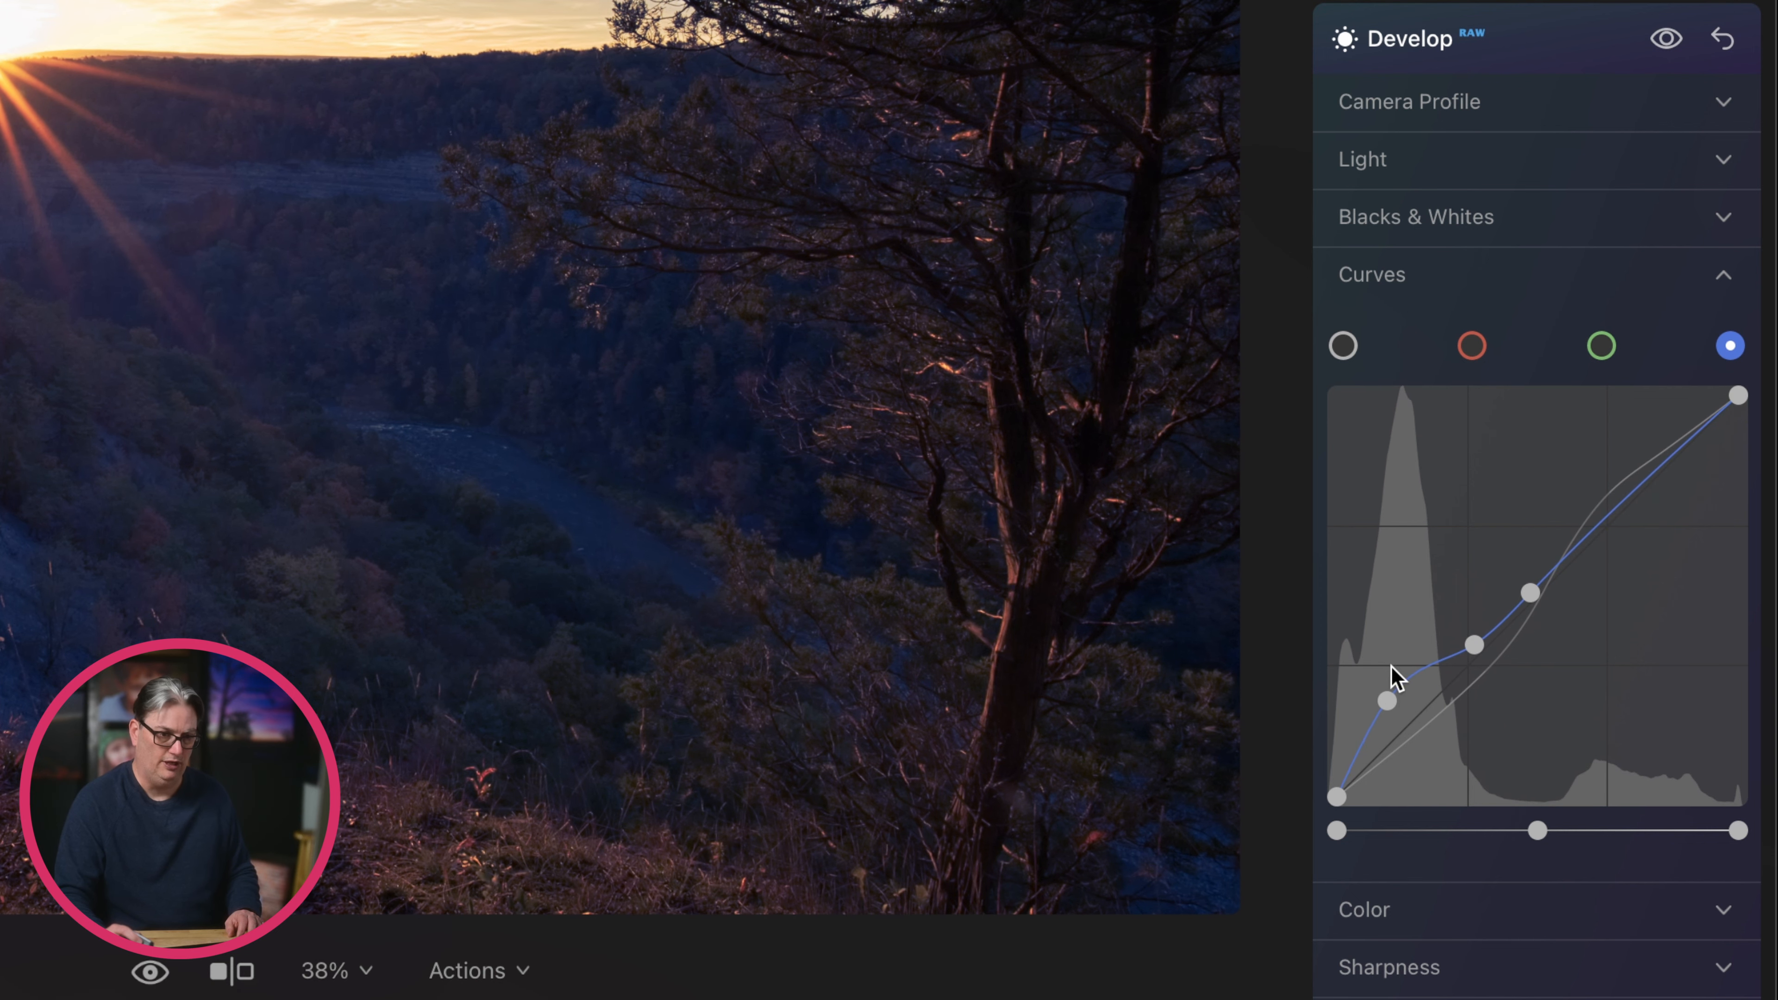
Remove the three added points from the blue curve.
double_click(1531, 594)
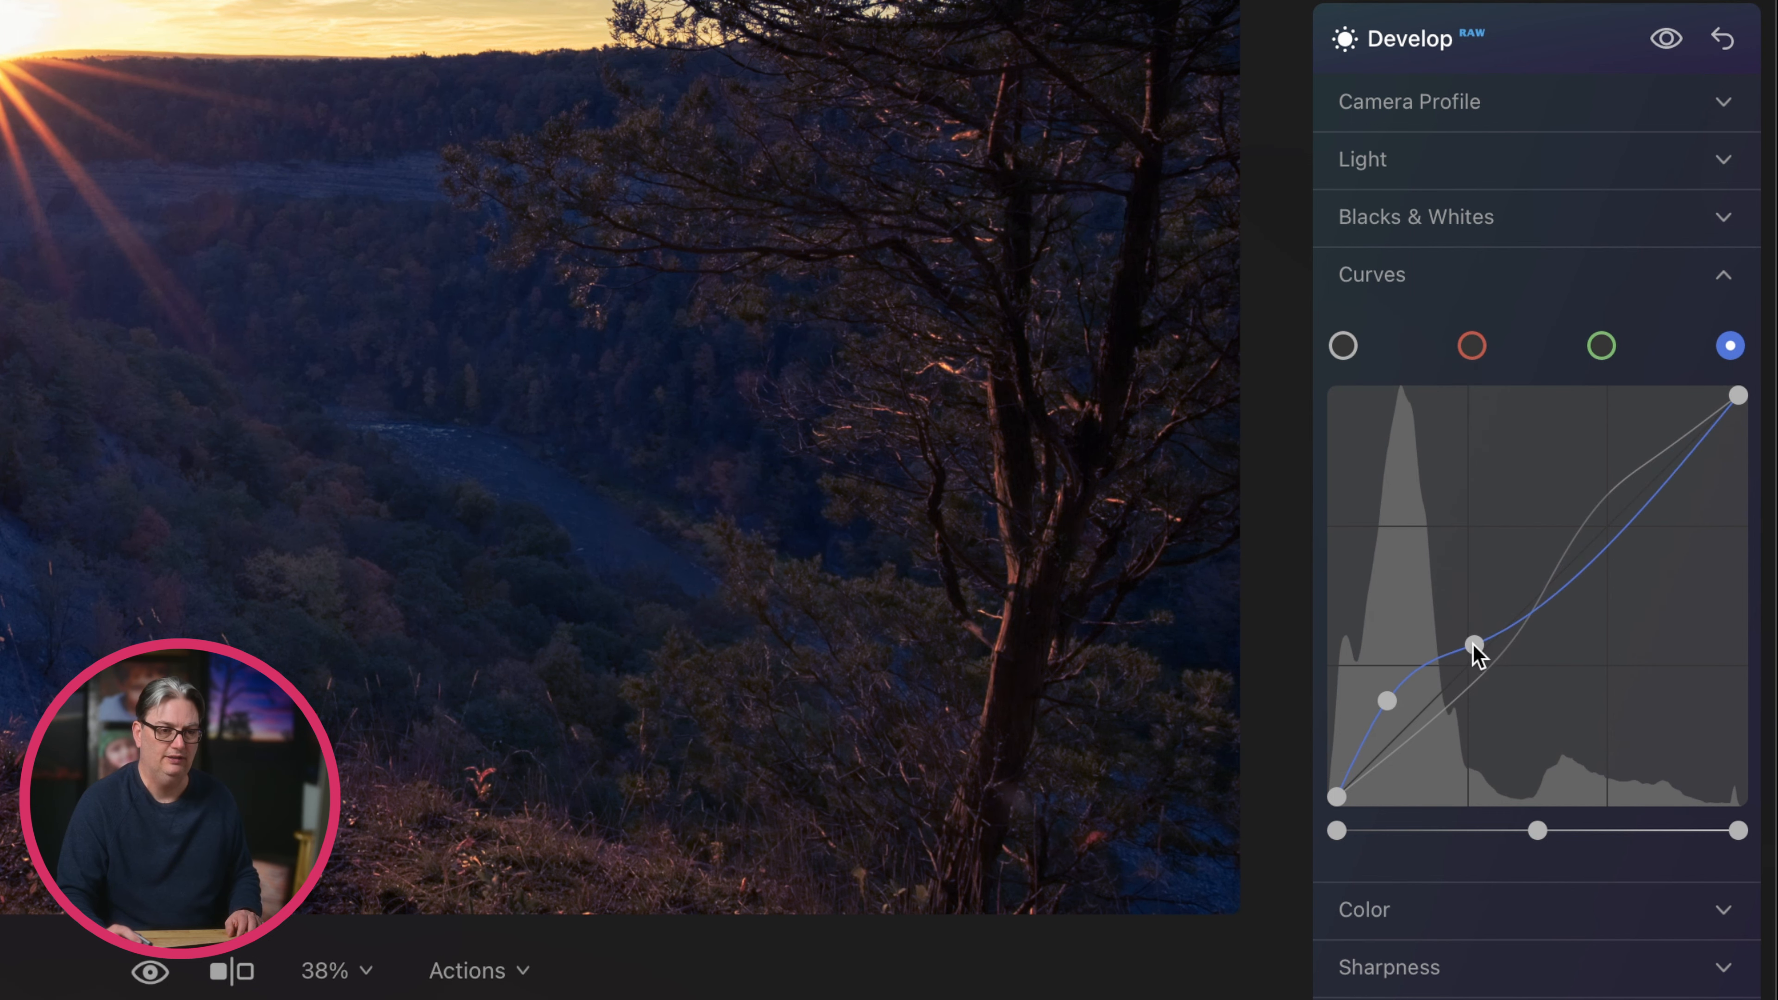
double_click(1474, 645)
double_click(1386, 700)
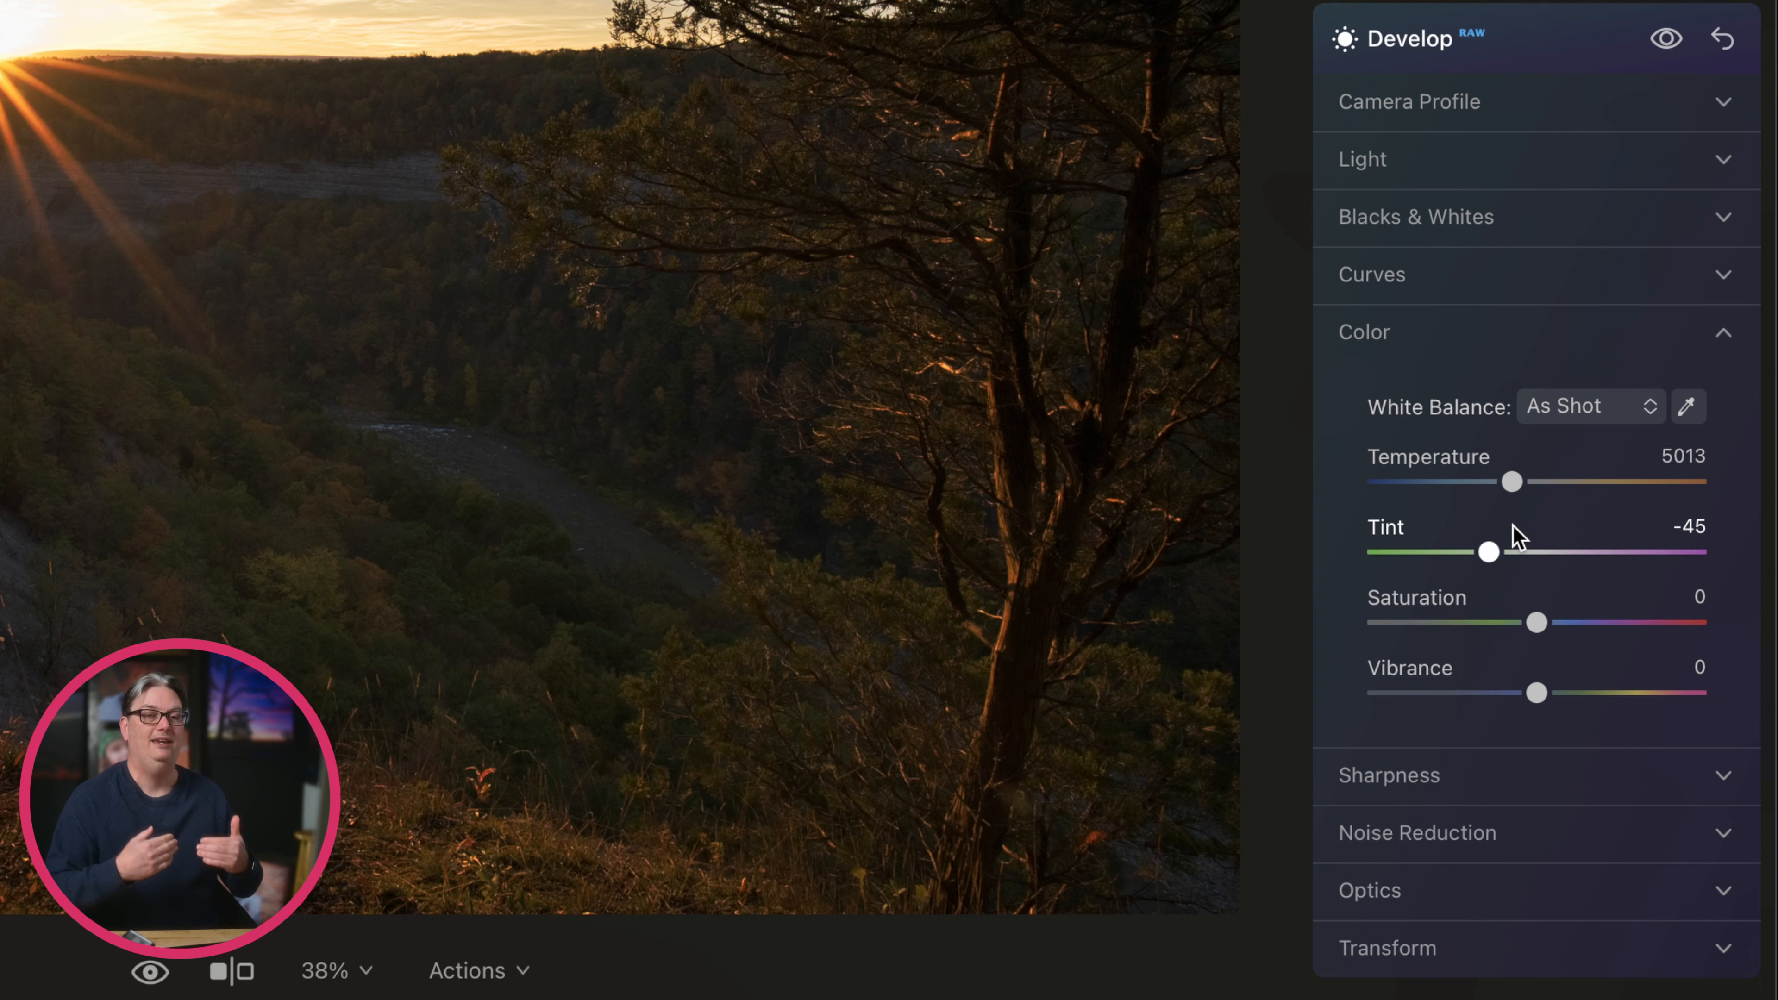
Try setting the white balance from a neutral target in the bright sky and return it to As Shot.
left_click(1699, 421)
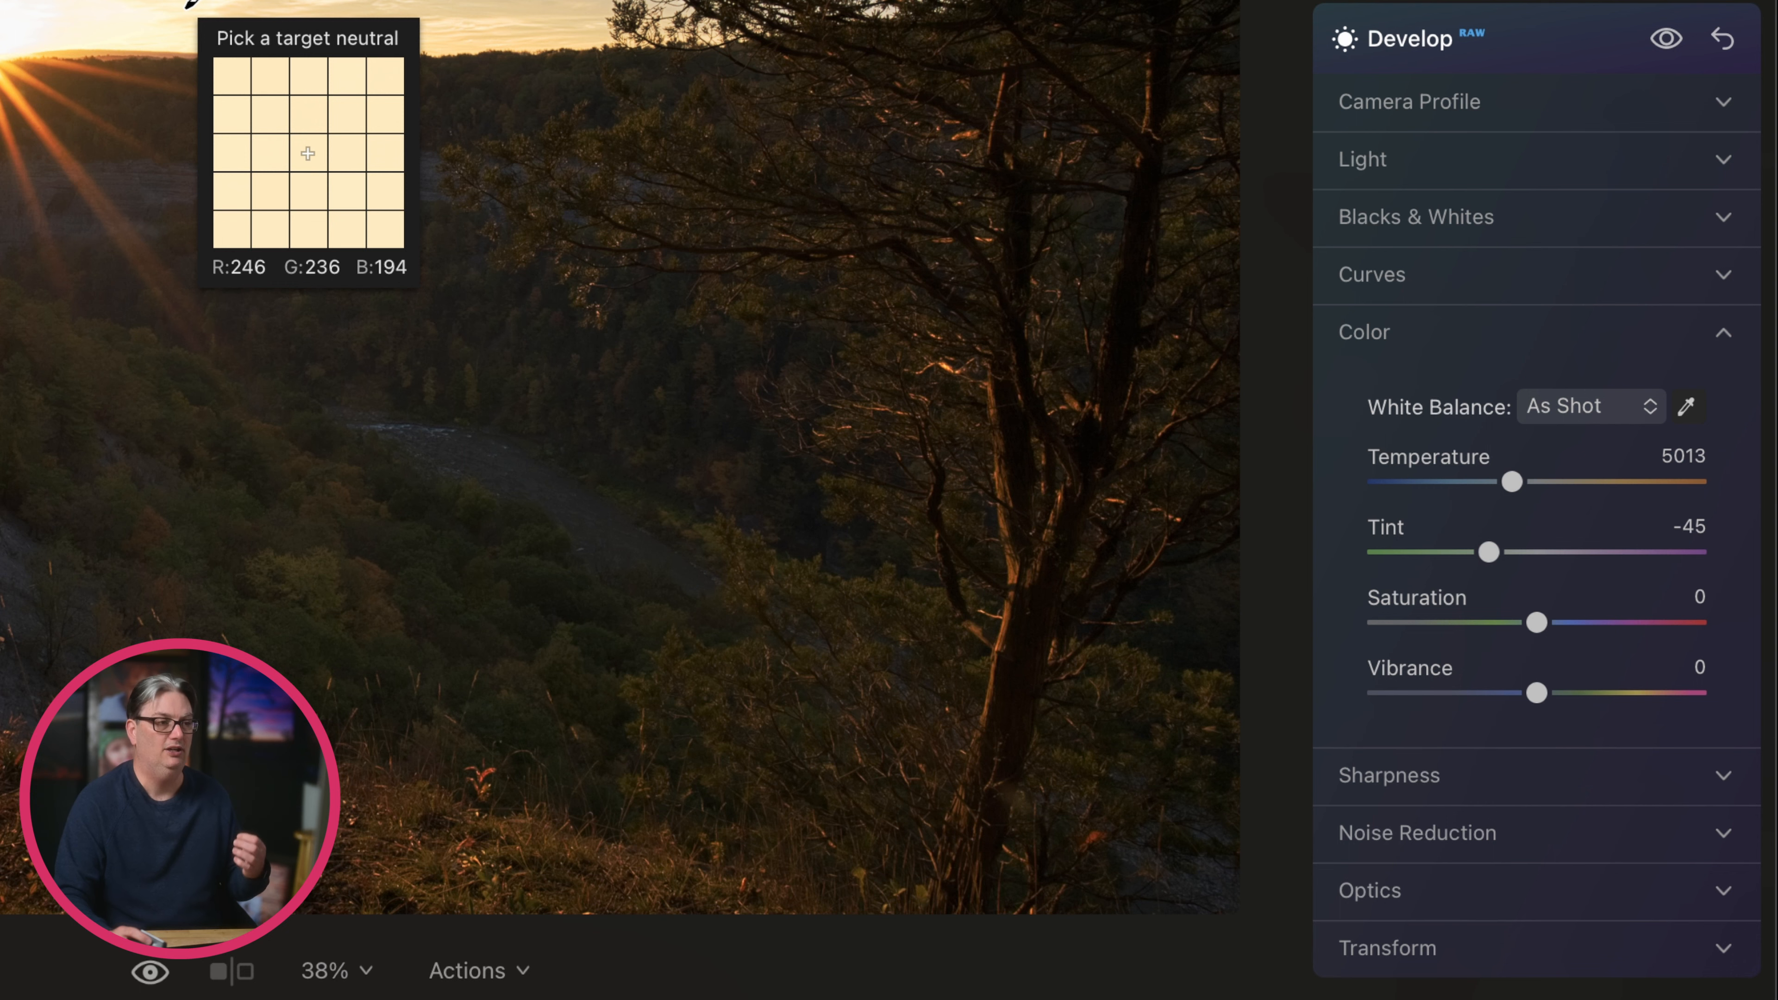
left_click(186, 7)
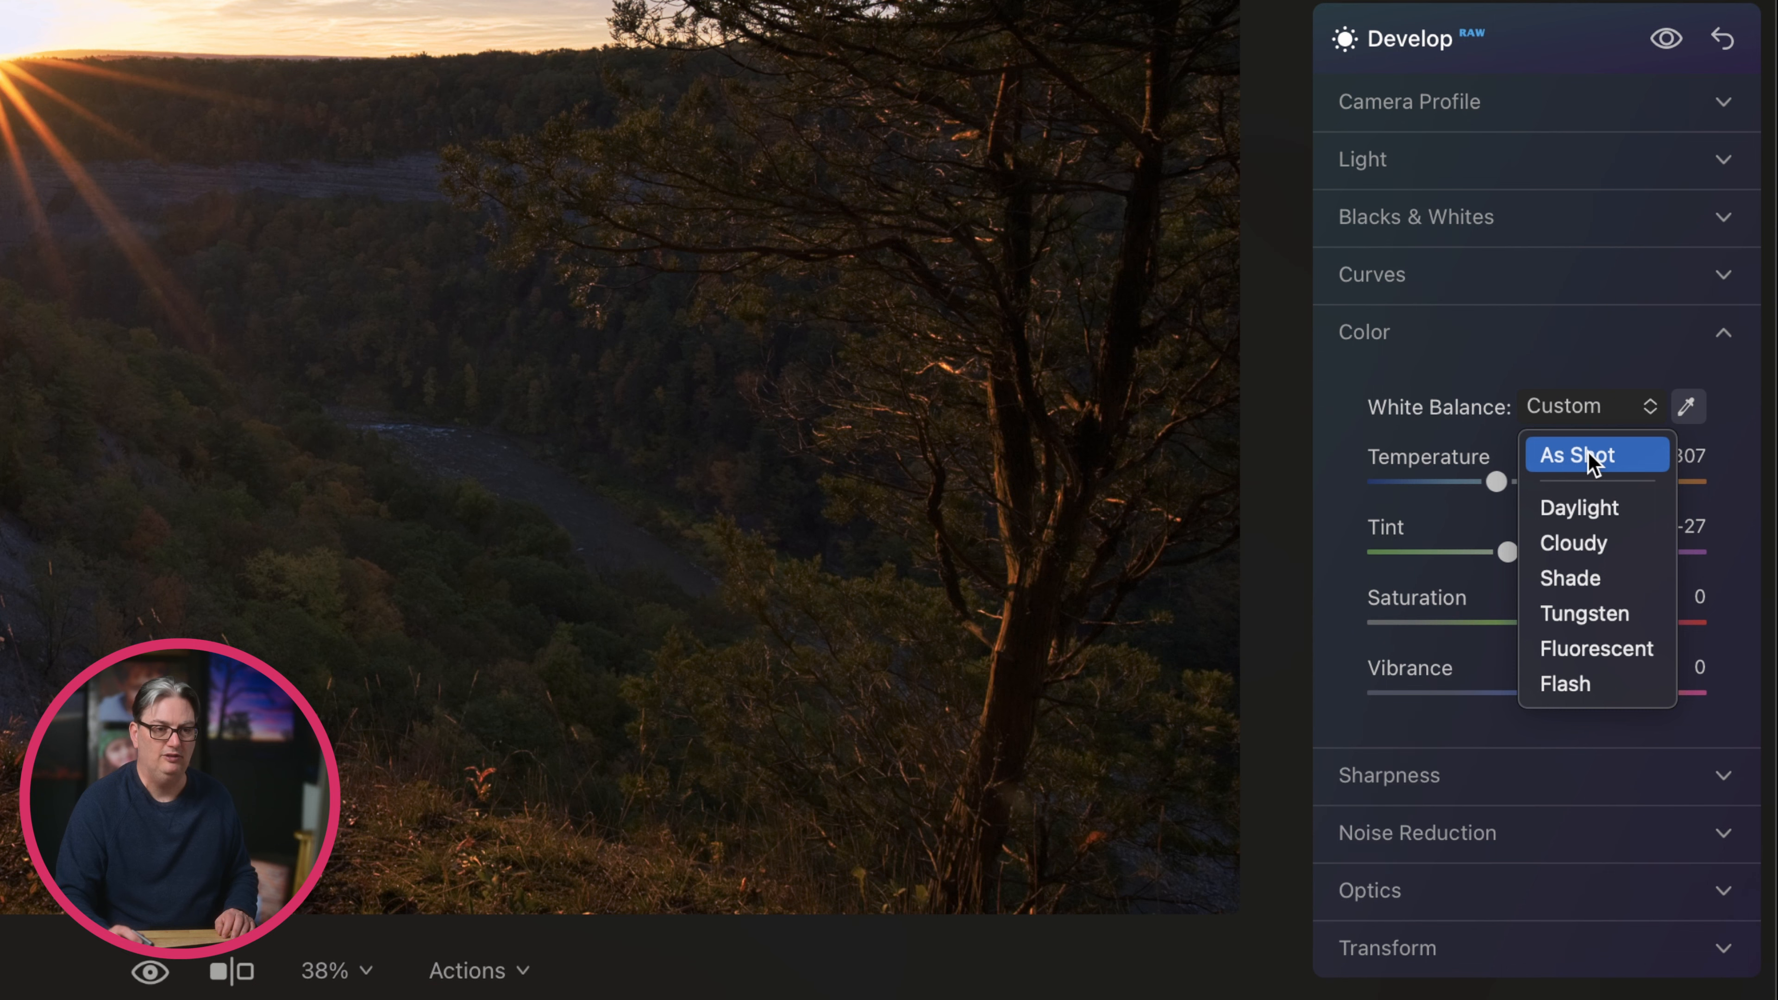
left_click(1588, 452)
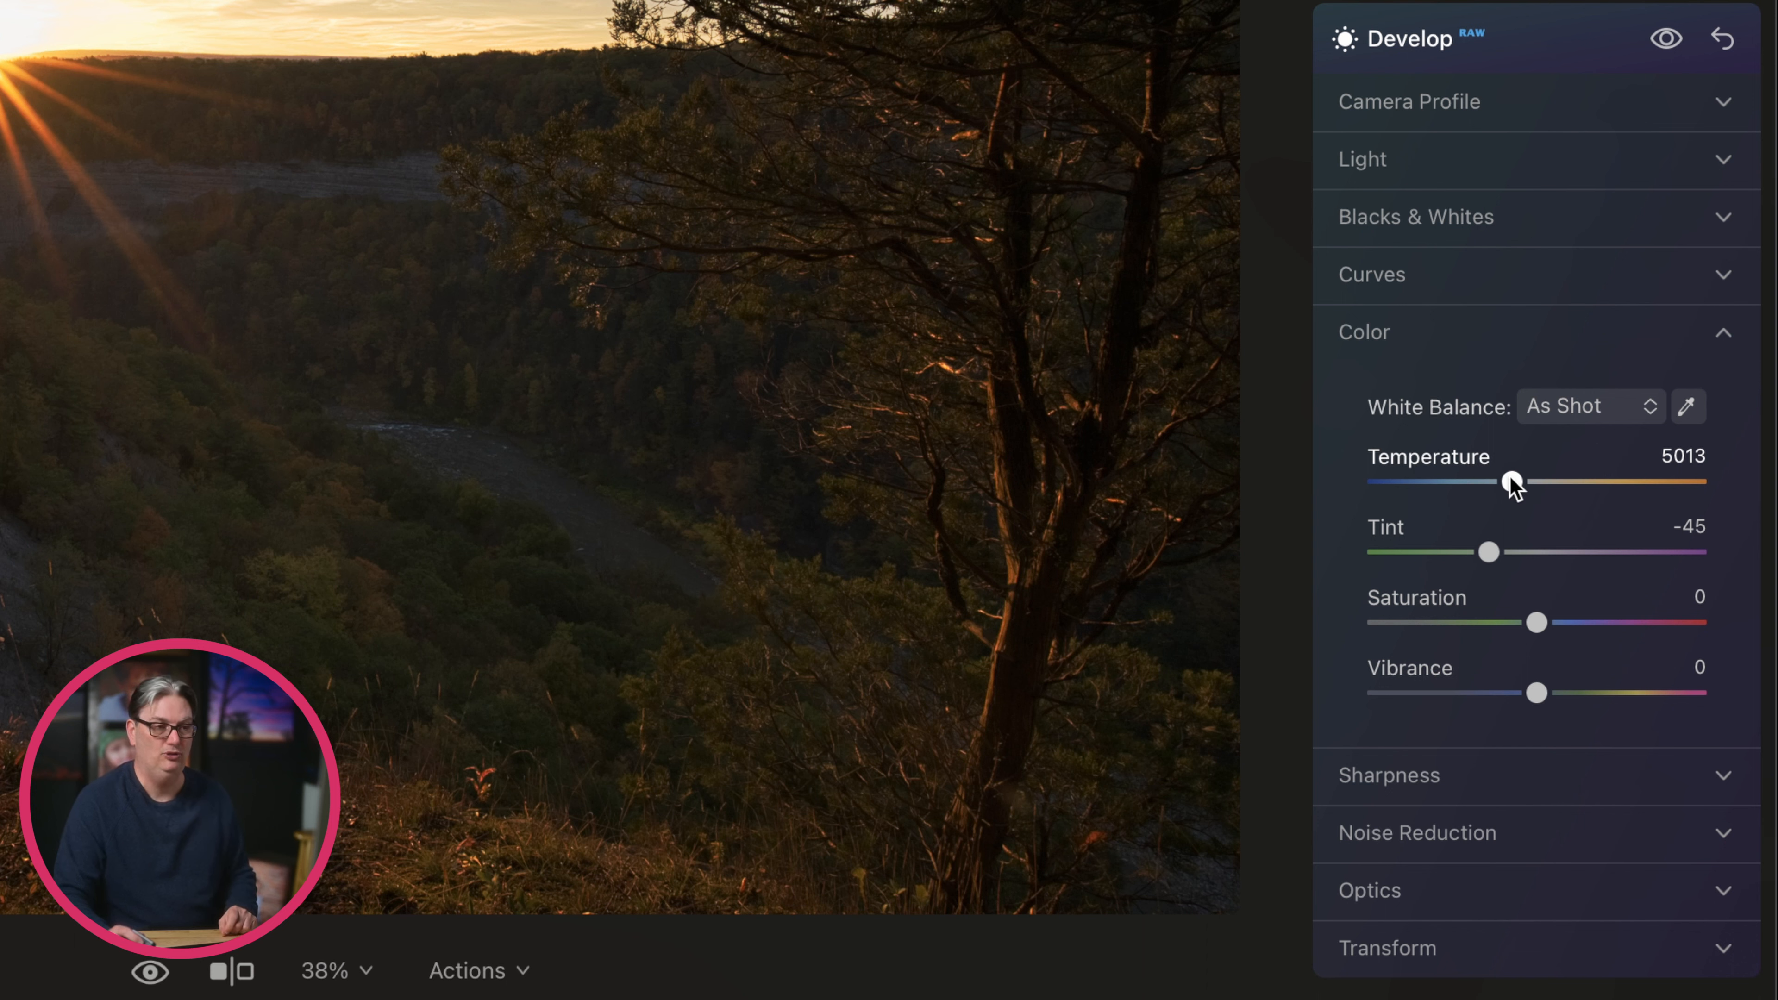
Try cooling the temperature to 3561 and shifting the tint to -76, resetting each to its As Shot value.
left_click_drag(1511, 482, 1470, 486)
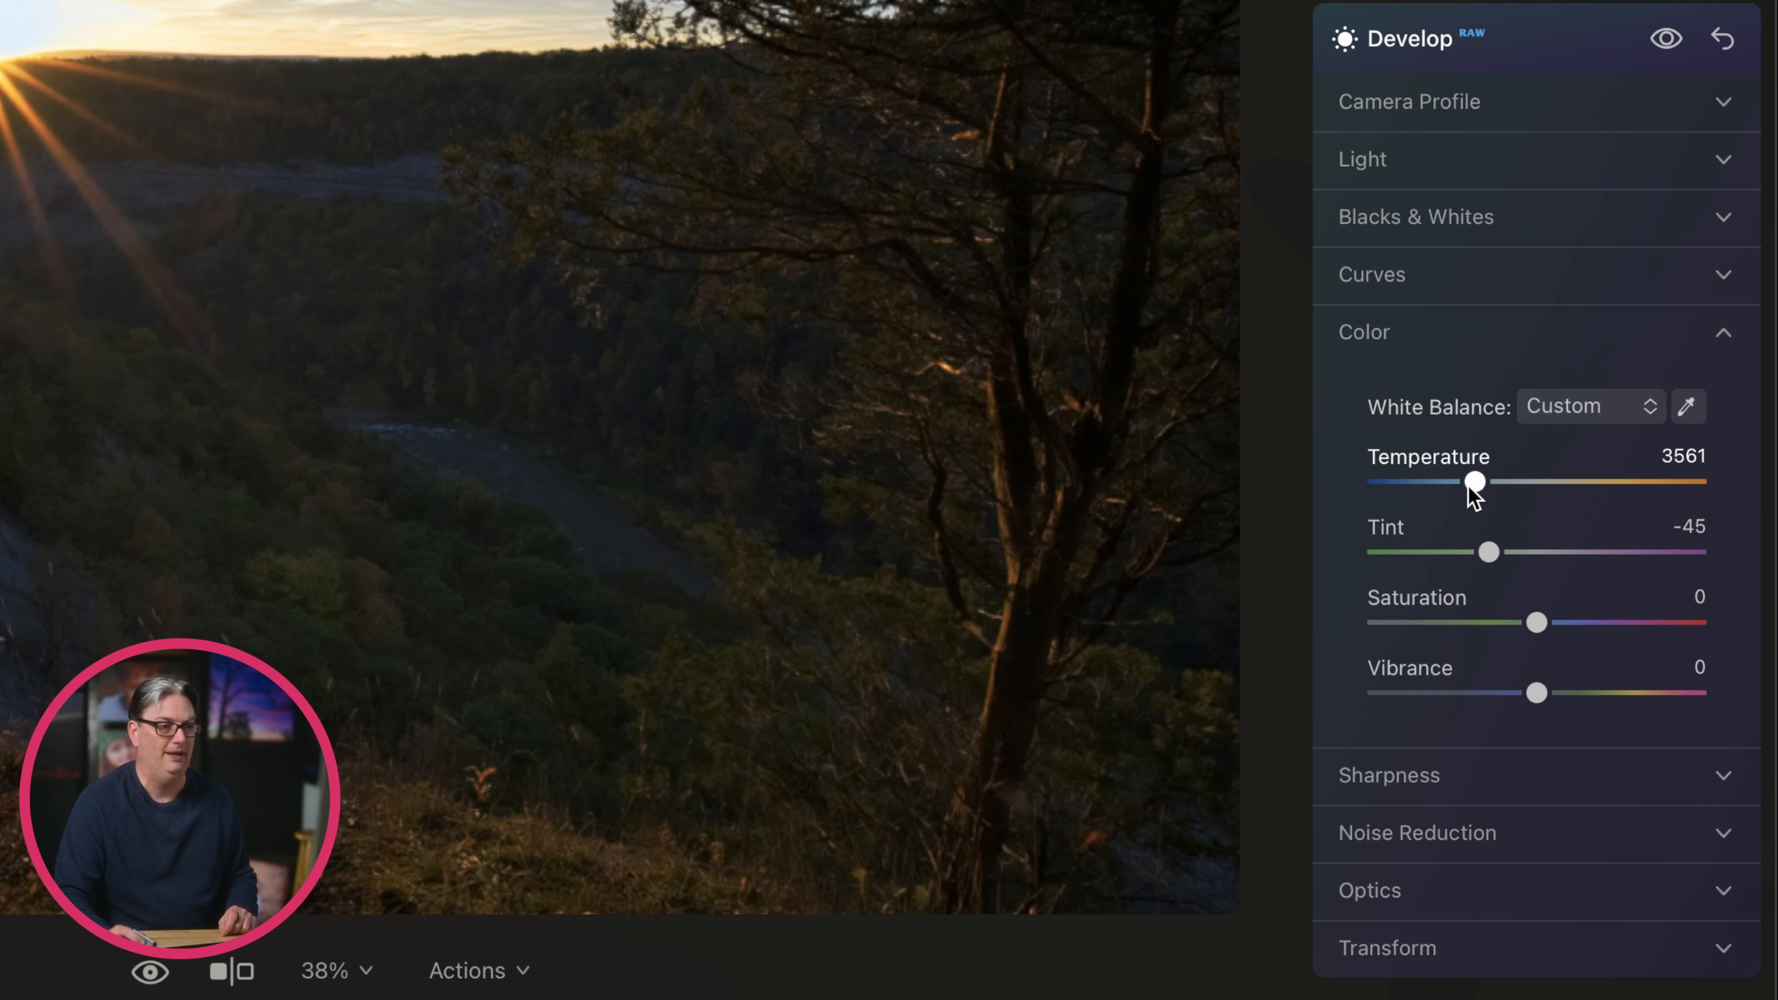
double_click(1474, 483)
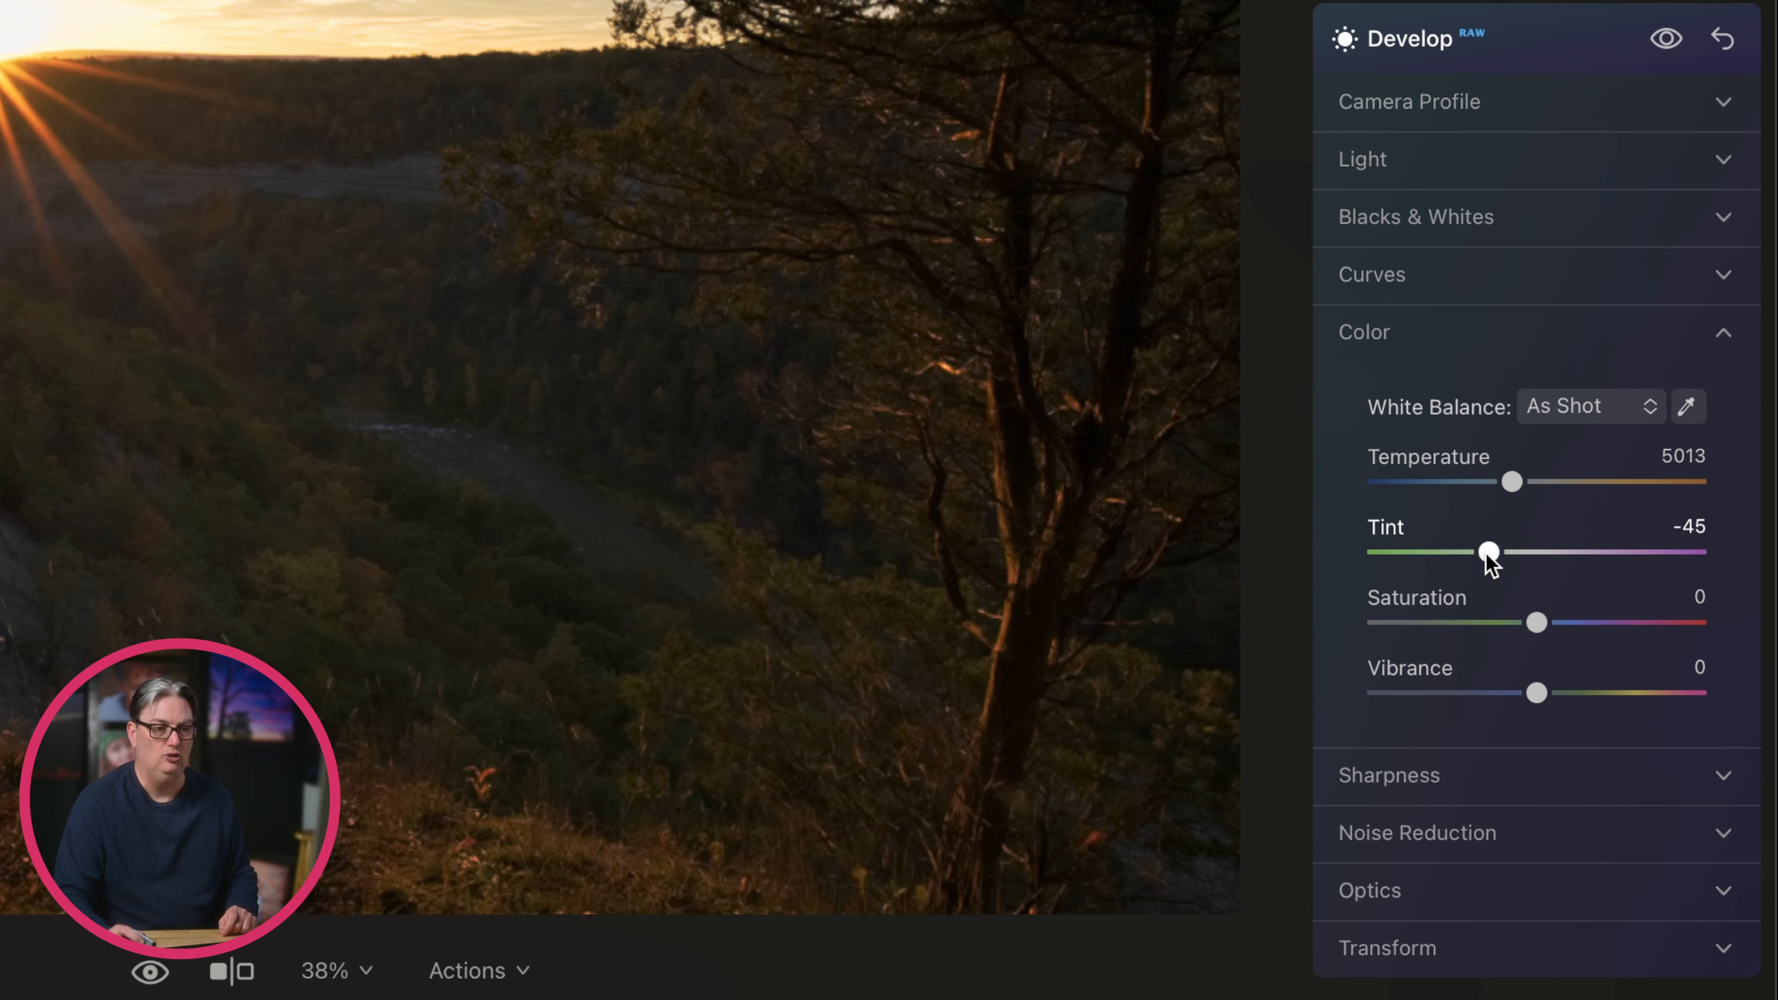
left_click_drag(1488, 554, 1452, 552)
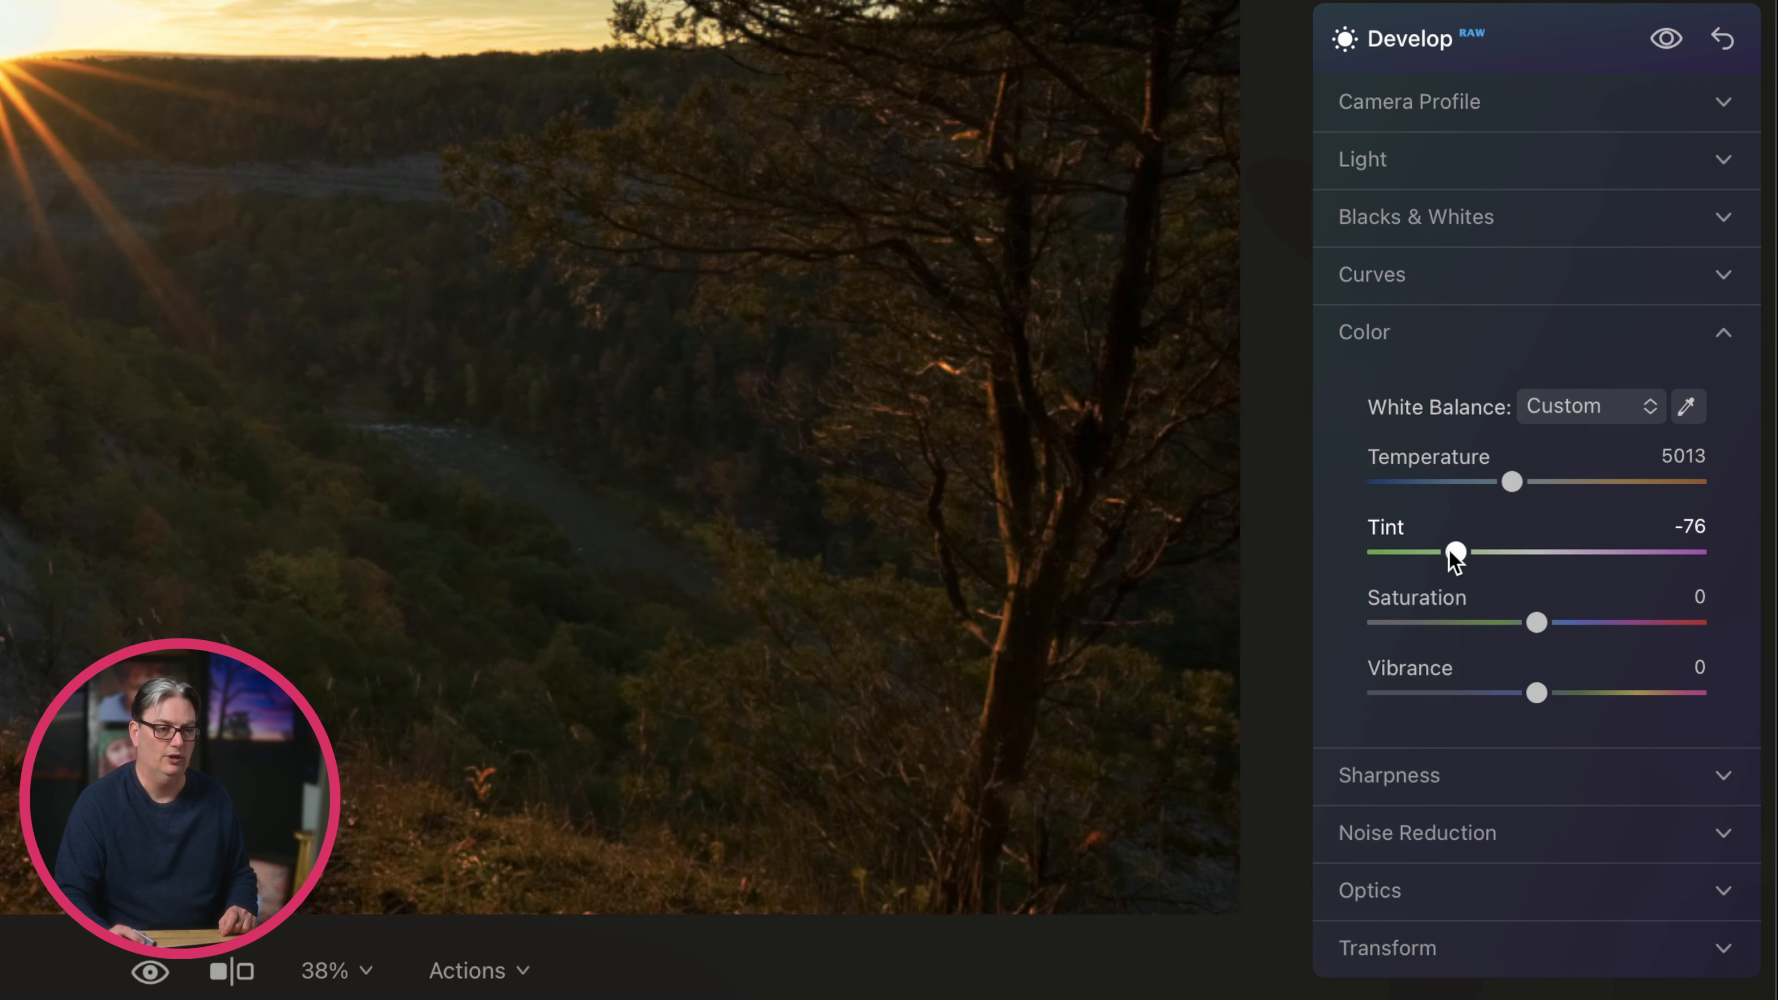
double_click(1457, 553)
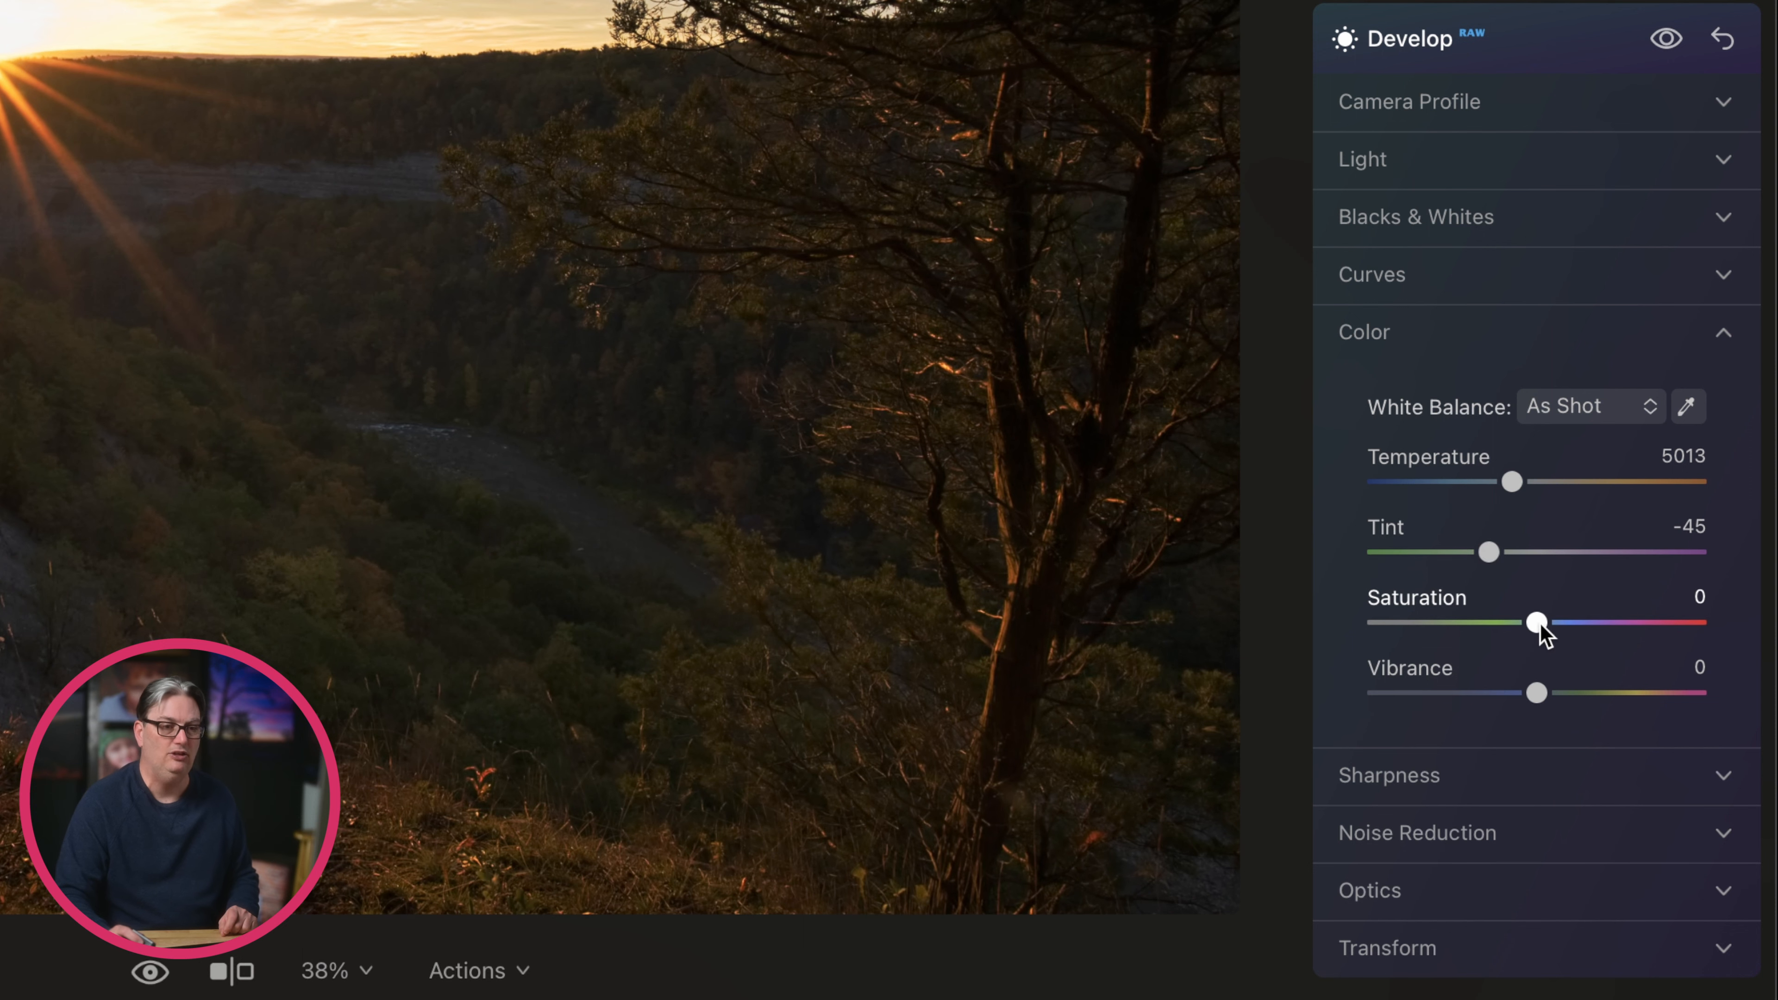
Try the saturation at 97, -100 and -94, and reset it to its default.
mouse_move(1539, 623)
left_mouse_down()
mouse_move(1619, 630)
mouse_move(1501, 630)
mouse_move(1538, 630)
left_mouse_up()
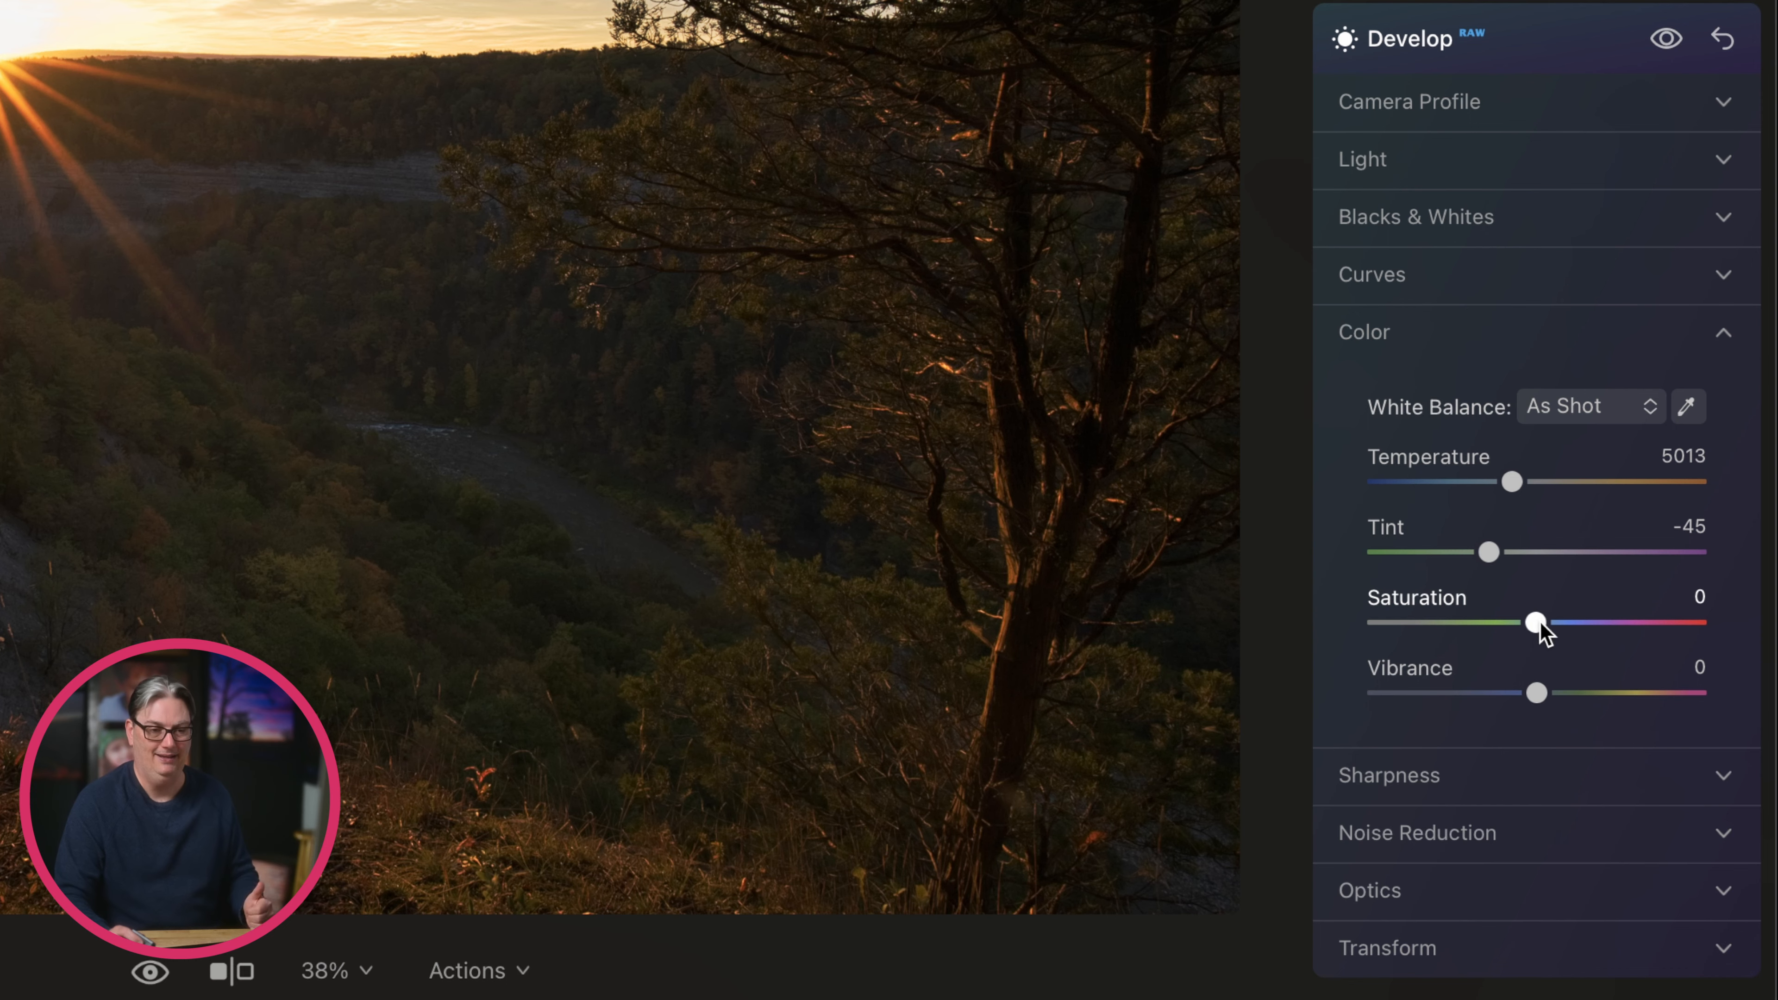
left_click_drag(1539, 622, 1716, 636)
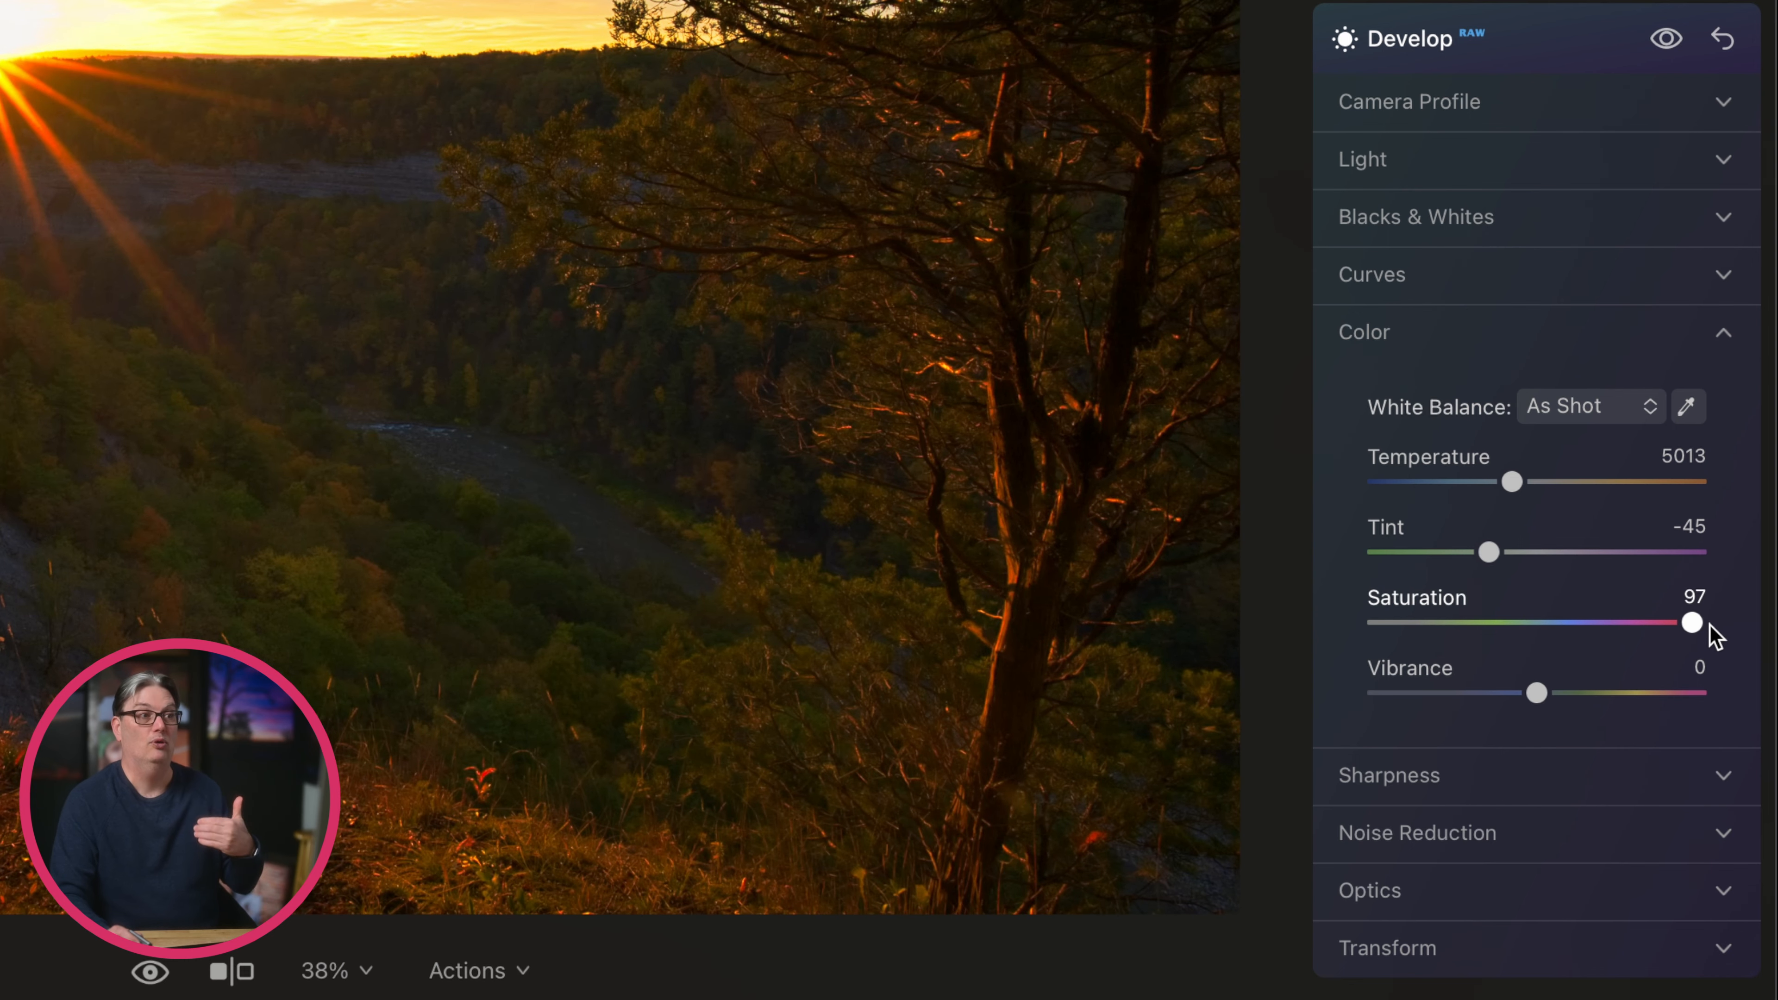
left_click_drag(1710, 626, 1354, 623)
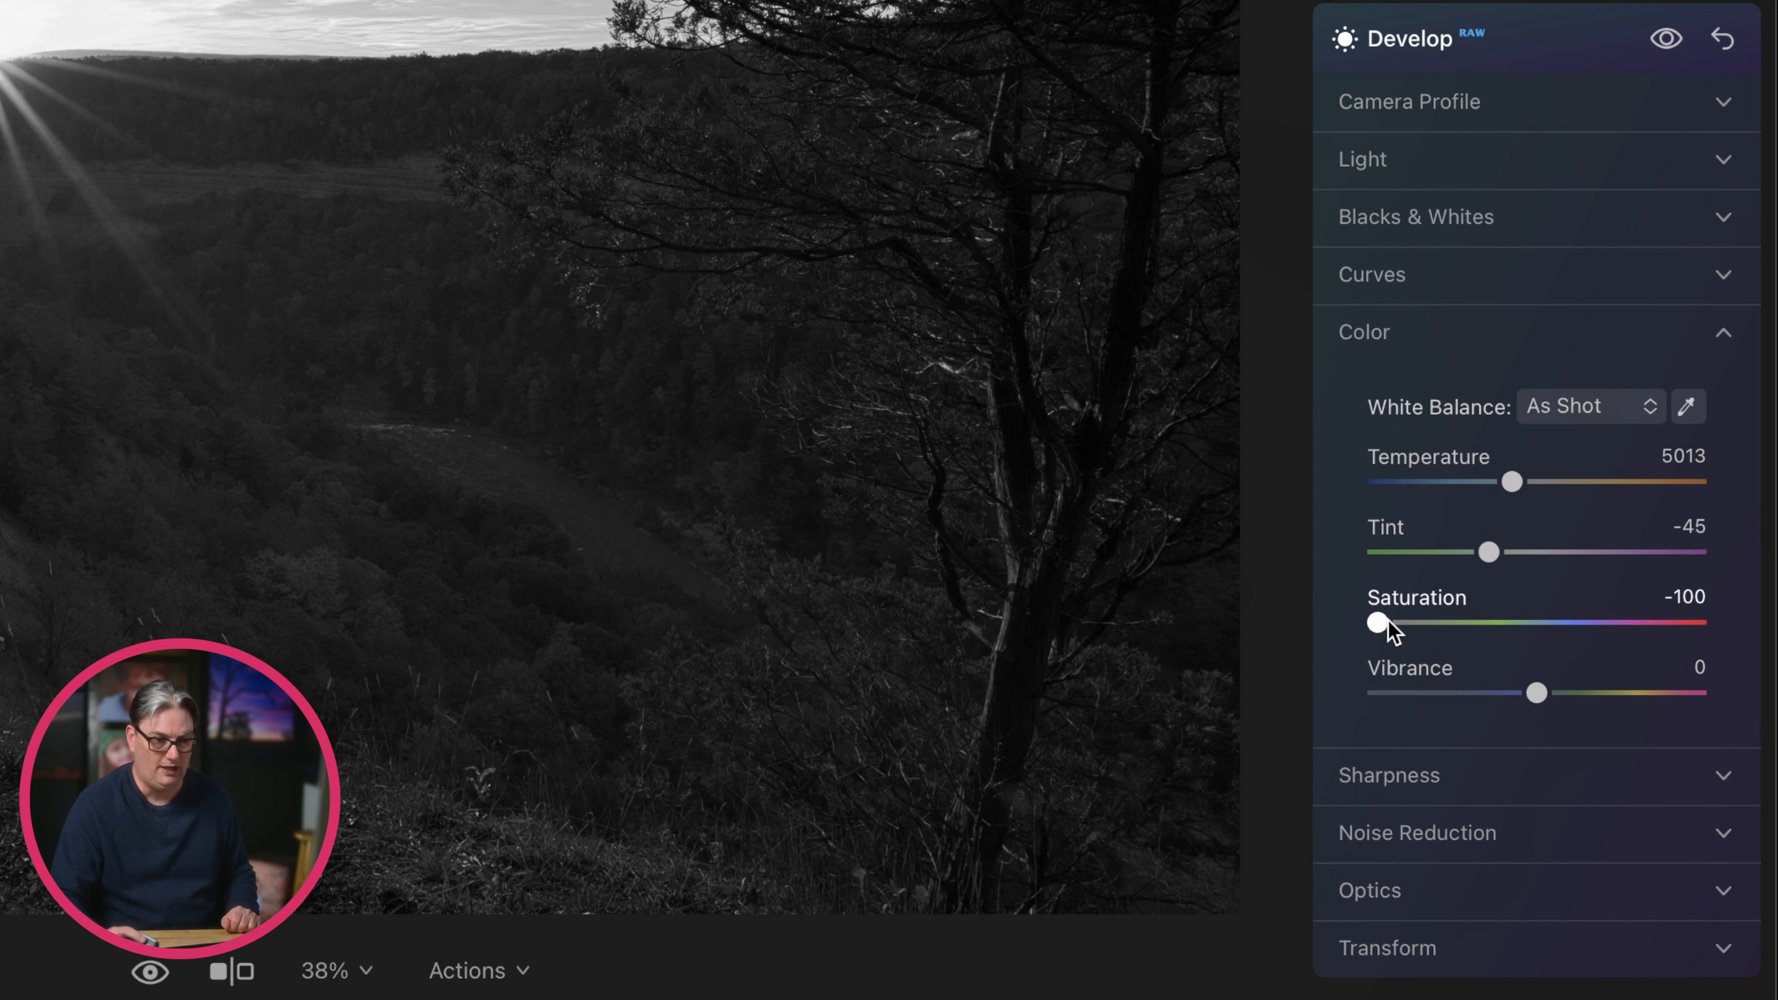
left_click_drag(1372, 619, 1378, 620)
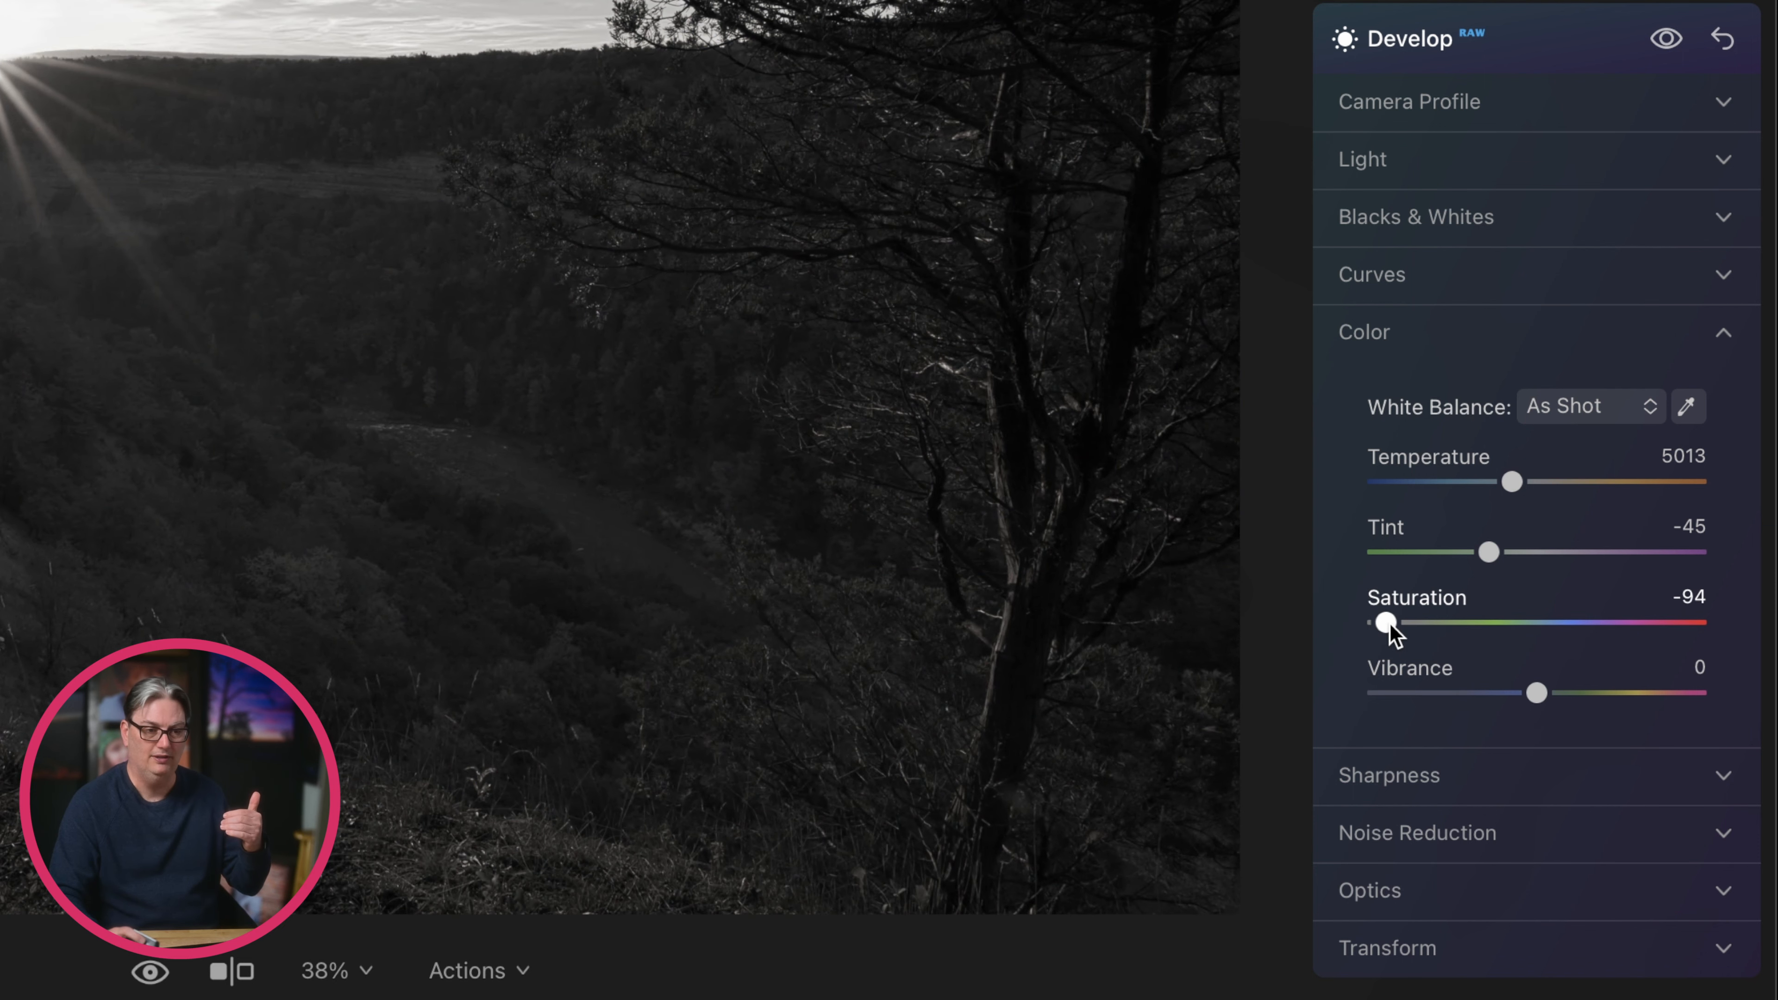
double_click(1388, 625)
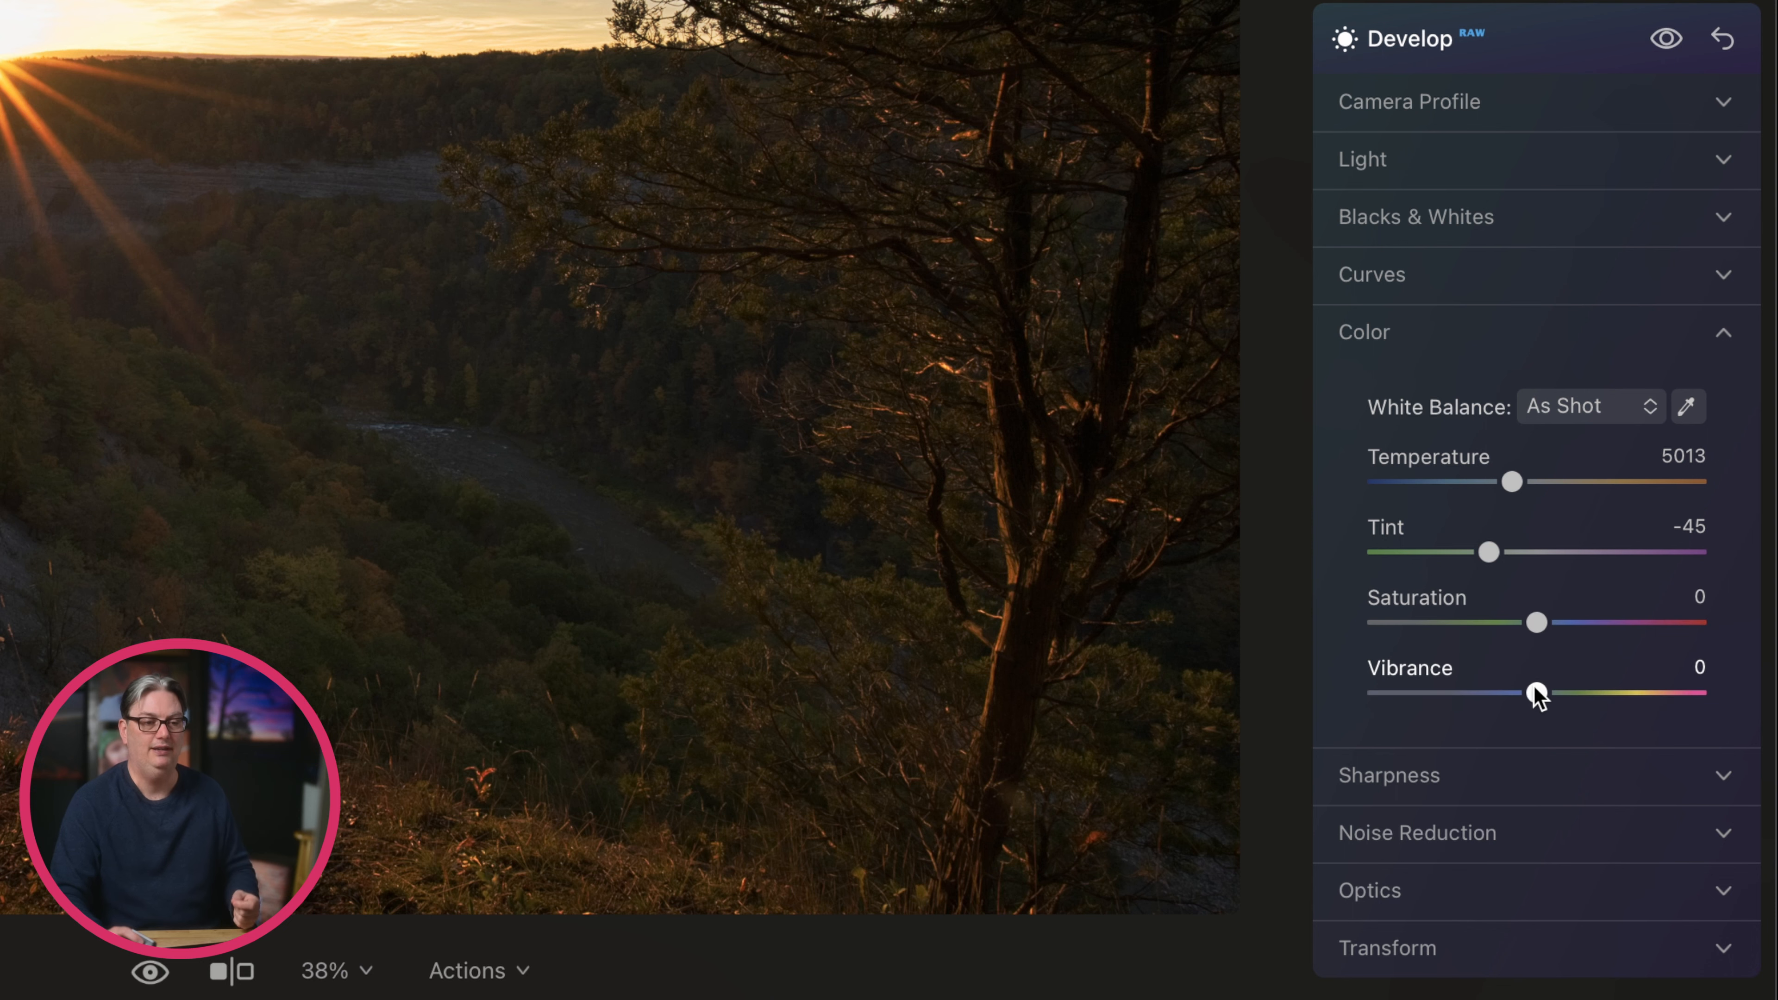
Try the vibrance at -100 and at -37, resetting it to its default each time.
left_click_drag(1537, 693, 1345, 674)
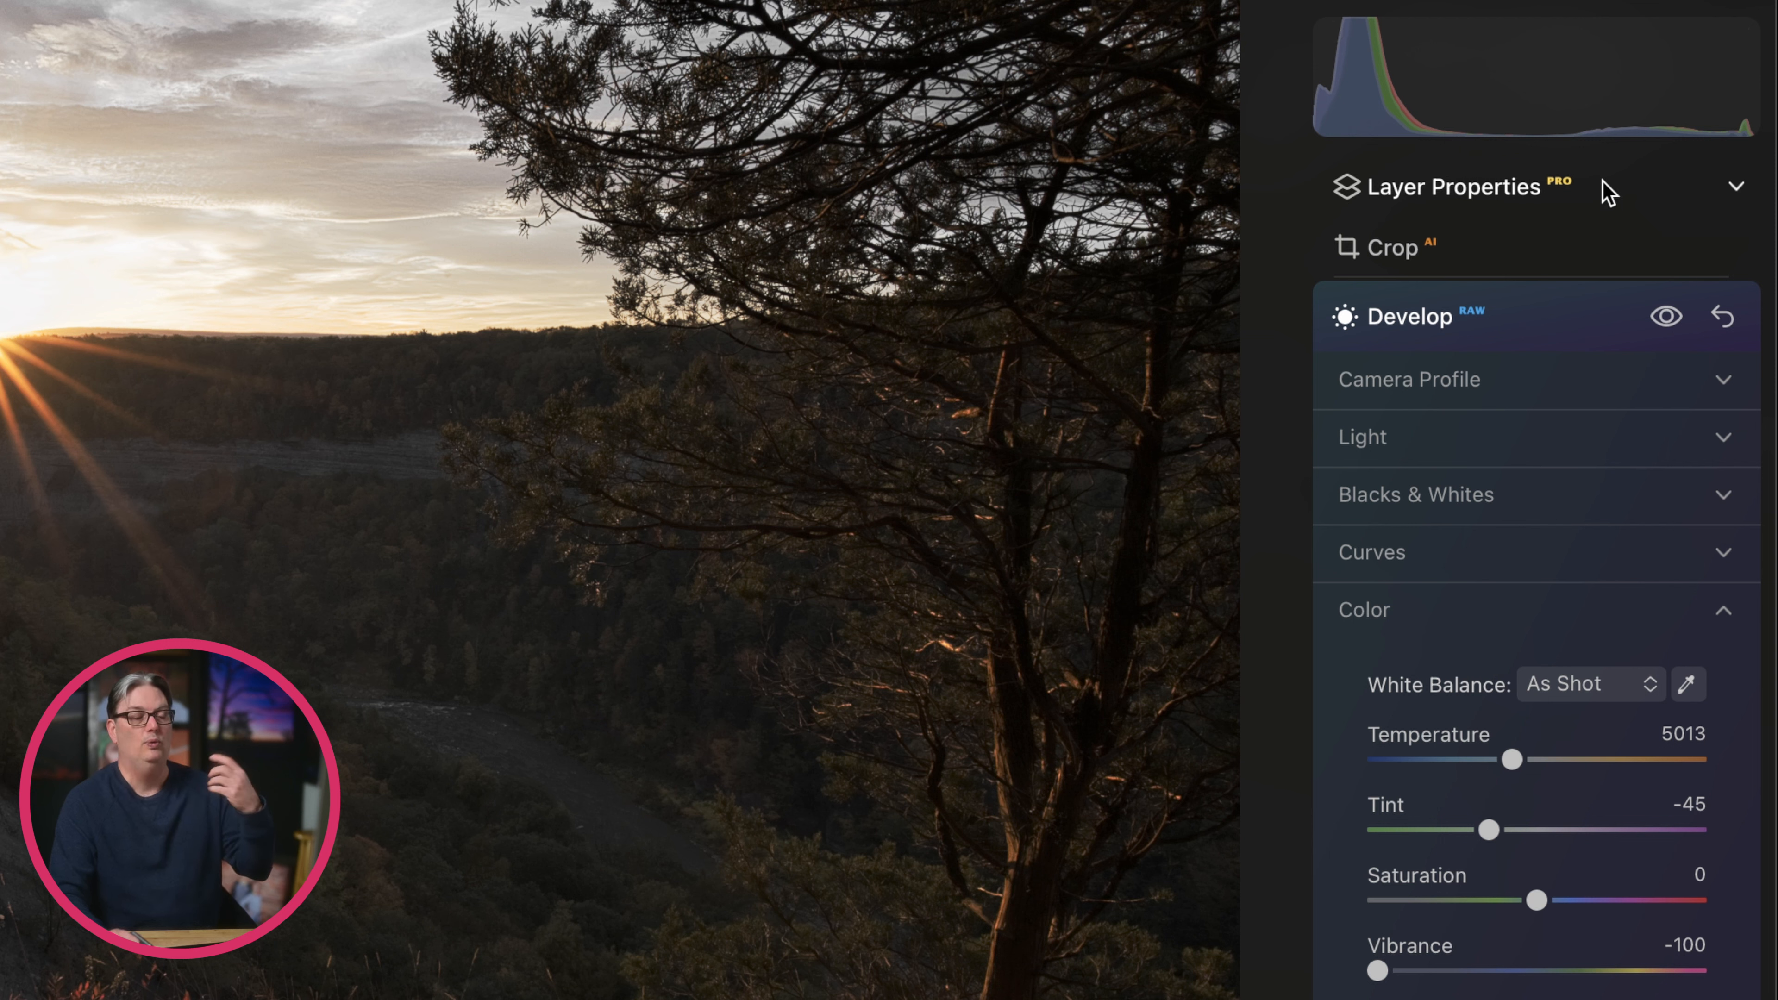
double_click(1378, 971)
left_click_drag(1538, 974, 1476, 972)
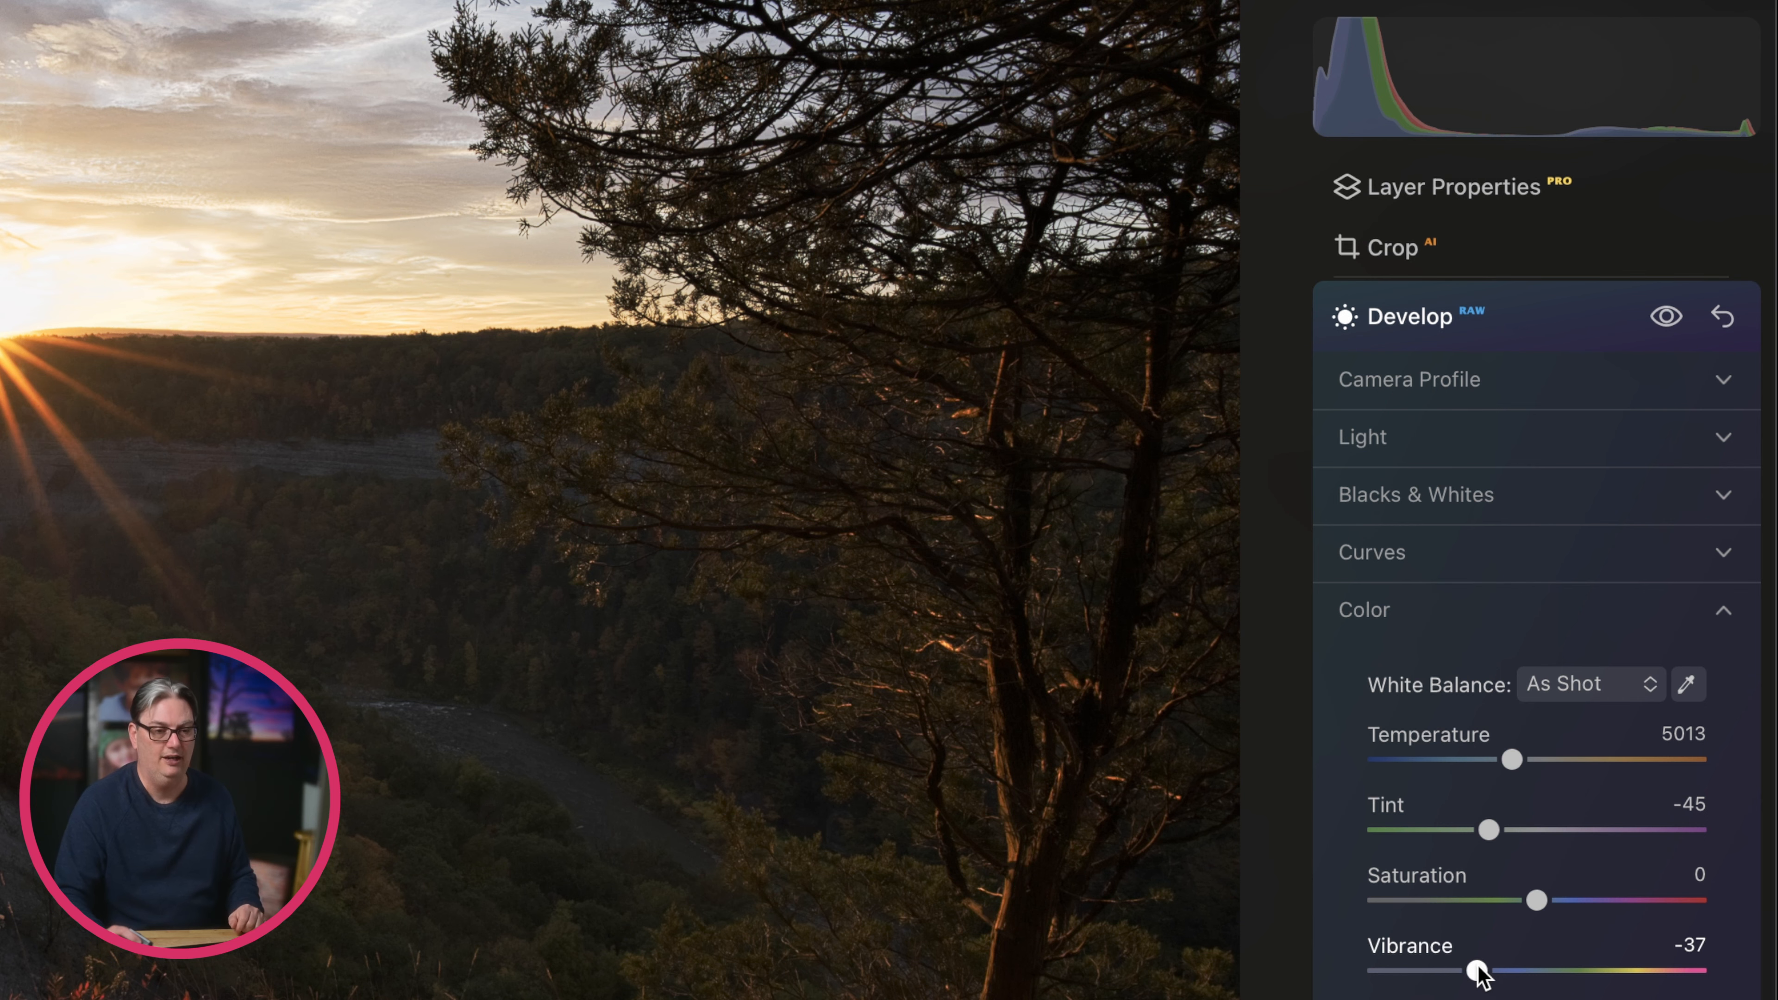
double_click(1477, 970)
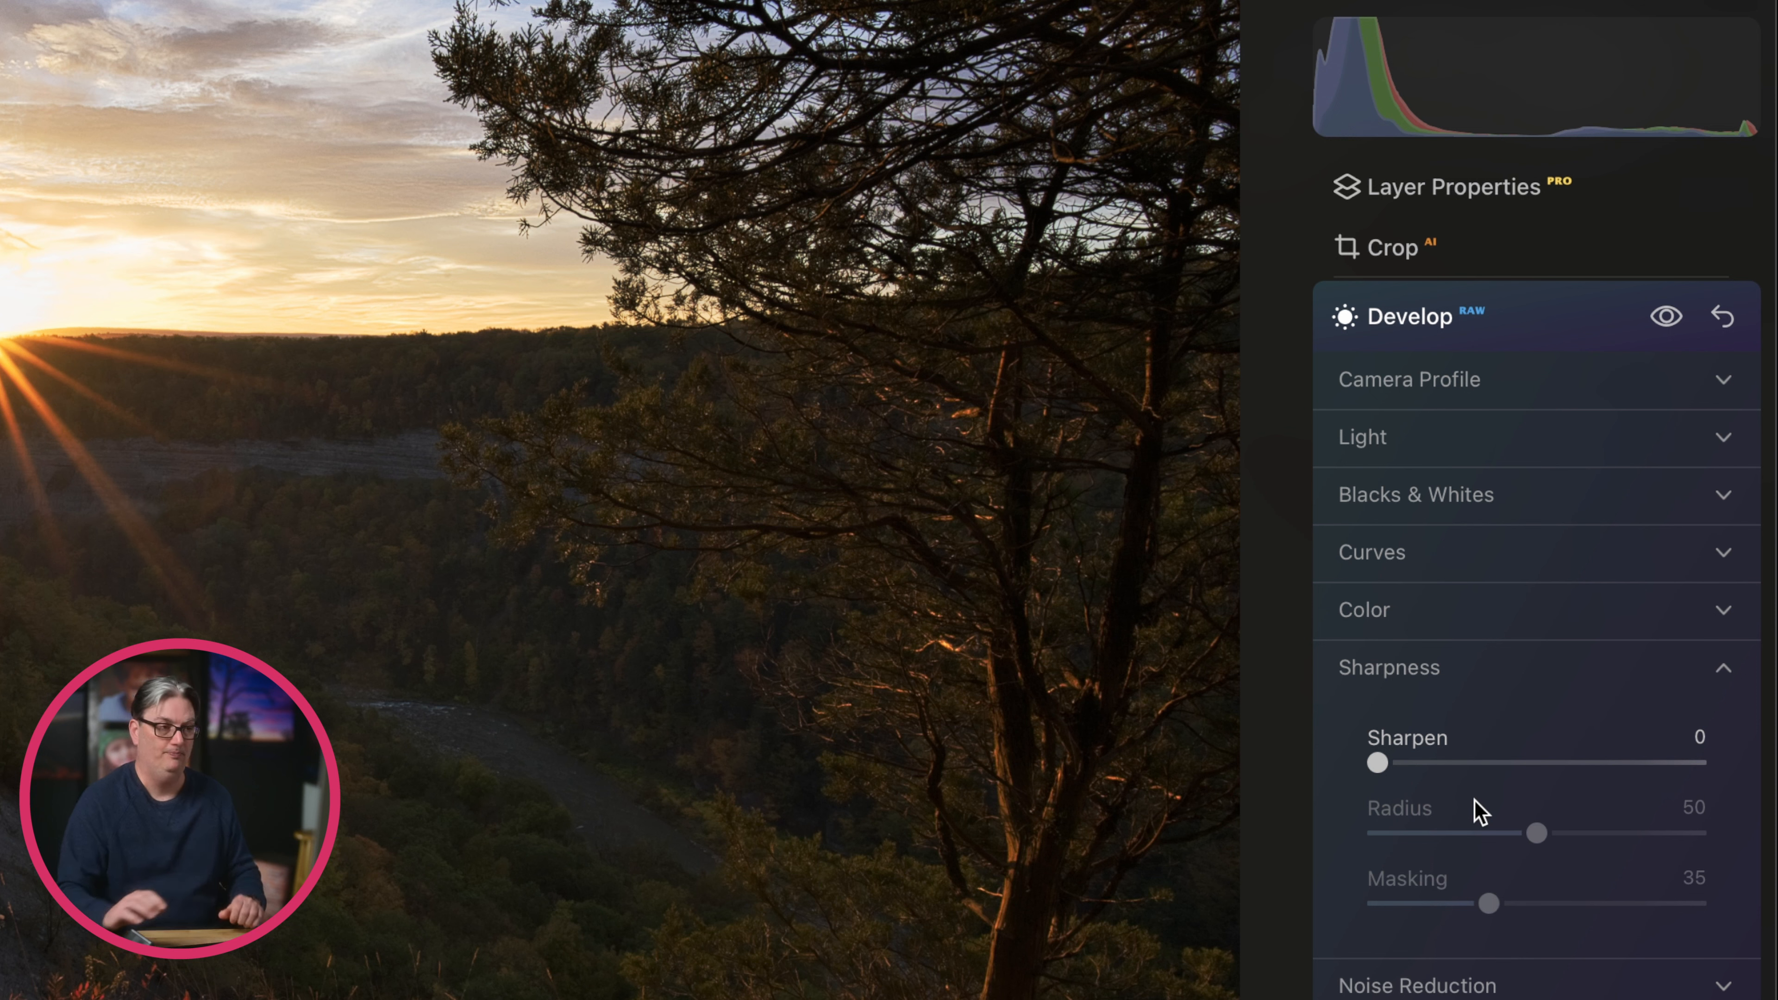
Set Sharpen to 88 and raise the masking, trying radii of 0 and 38 before resetting the radius to its default.
left_click_drag(1390, 757, 1683, 770)
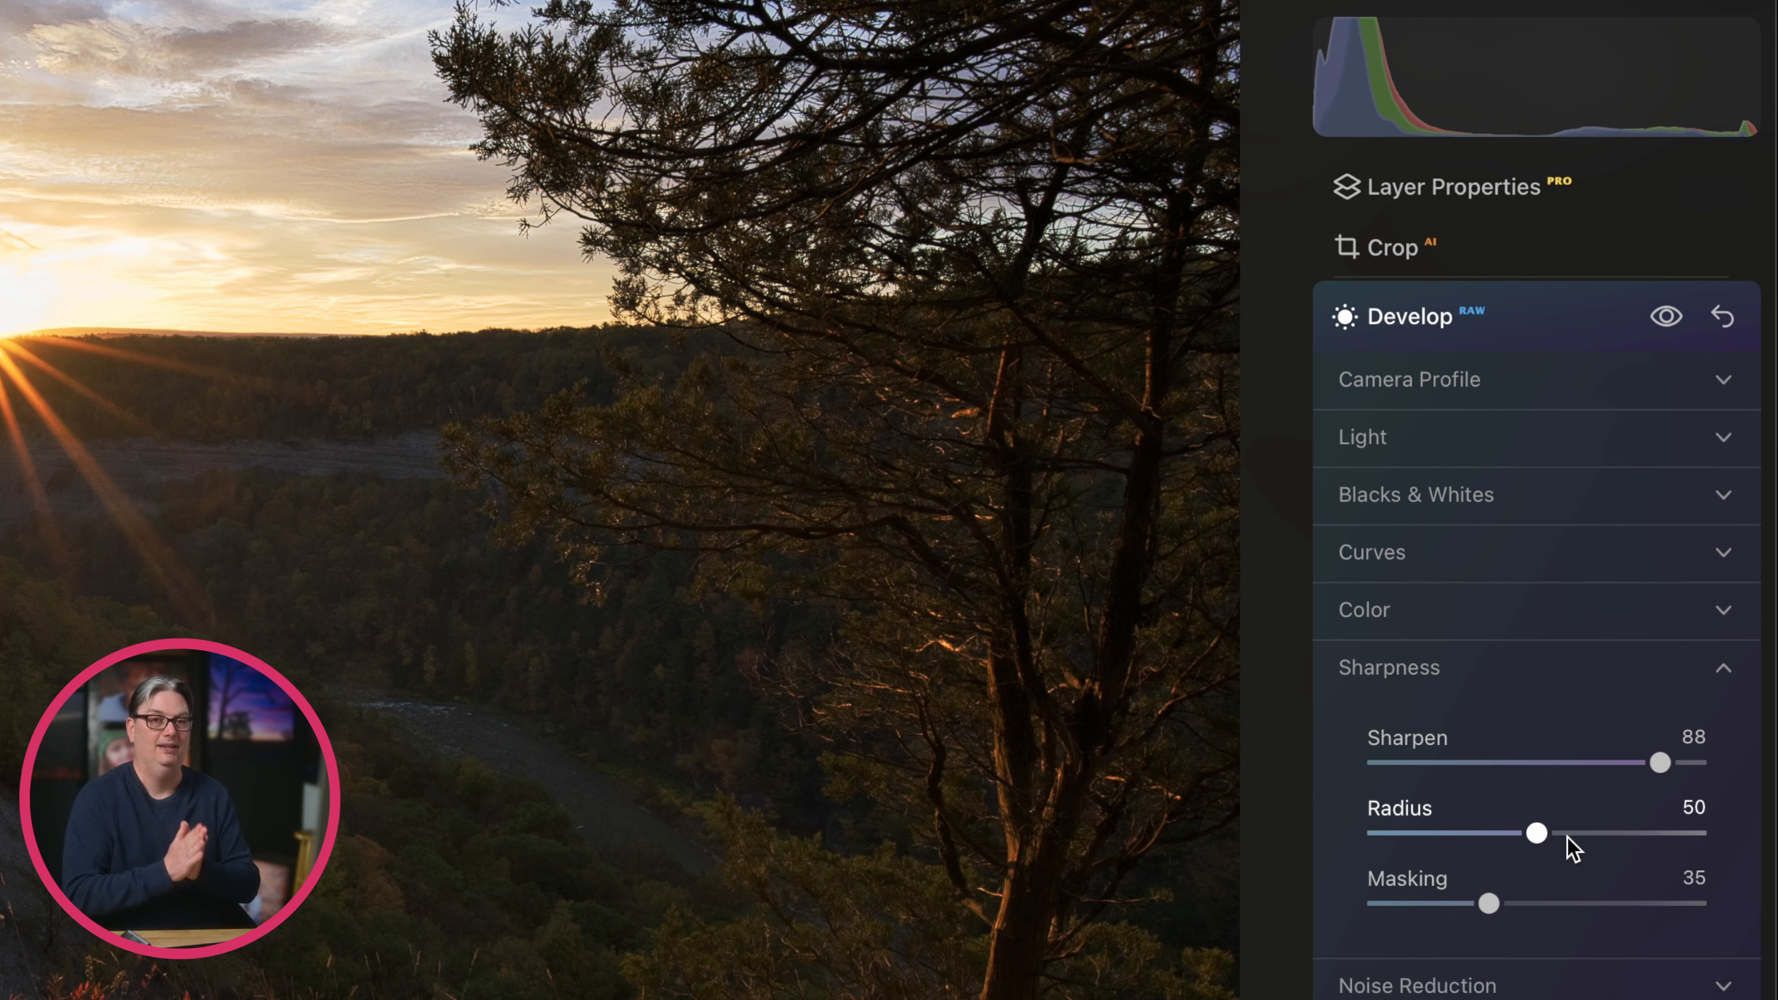
left_click_drag(1567, 838, 1336, 837)
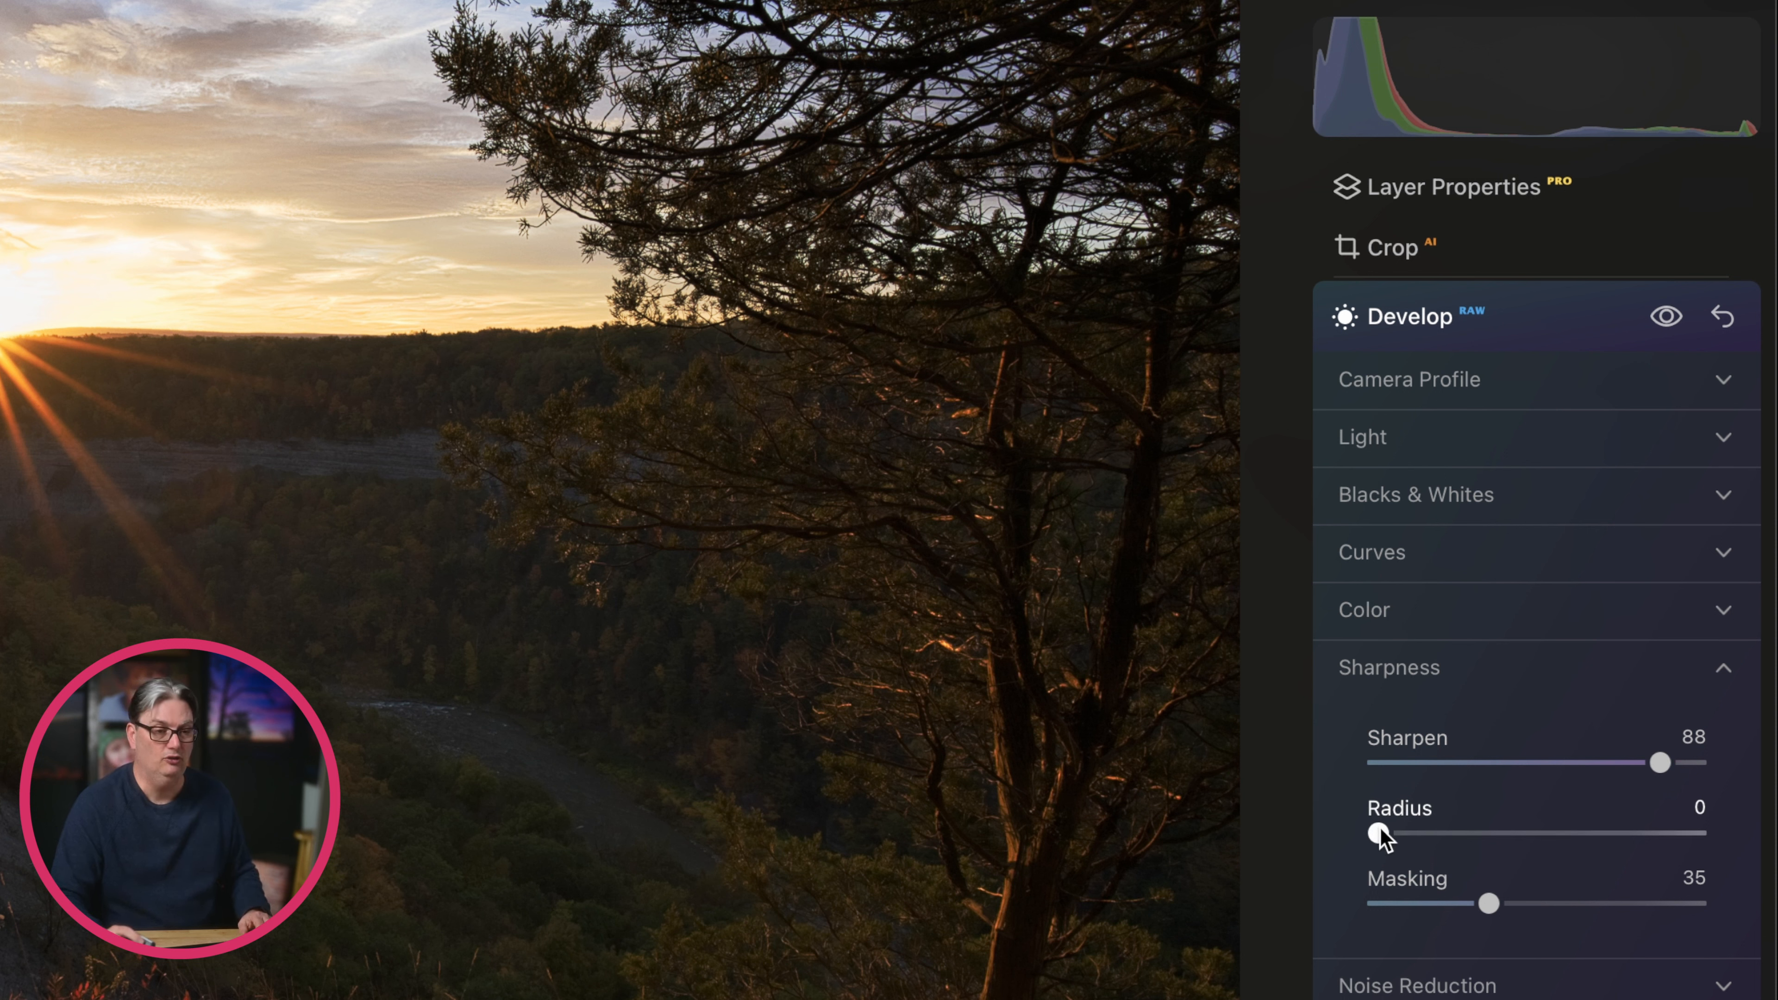
left_click_drag(1377, 833, 1515, 840)
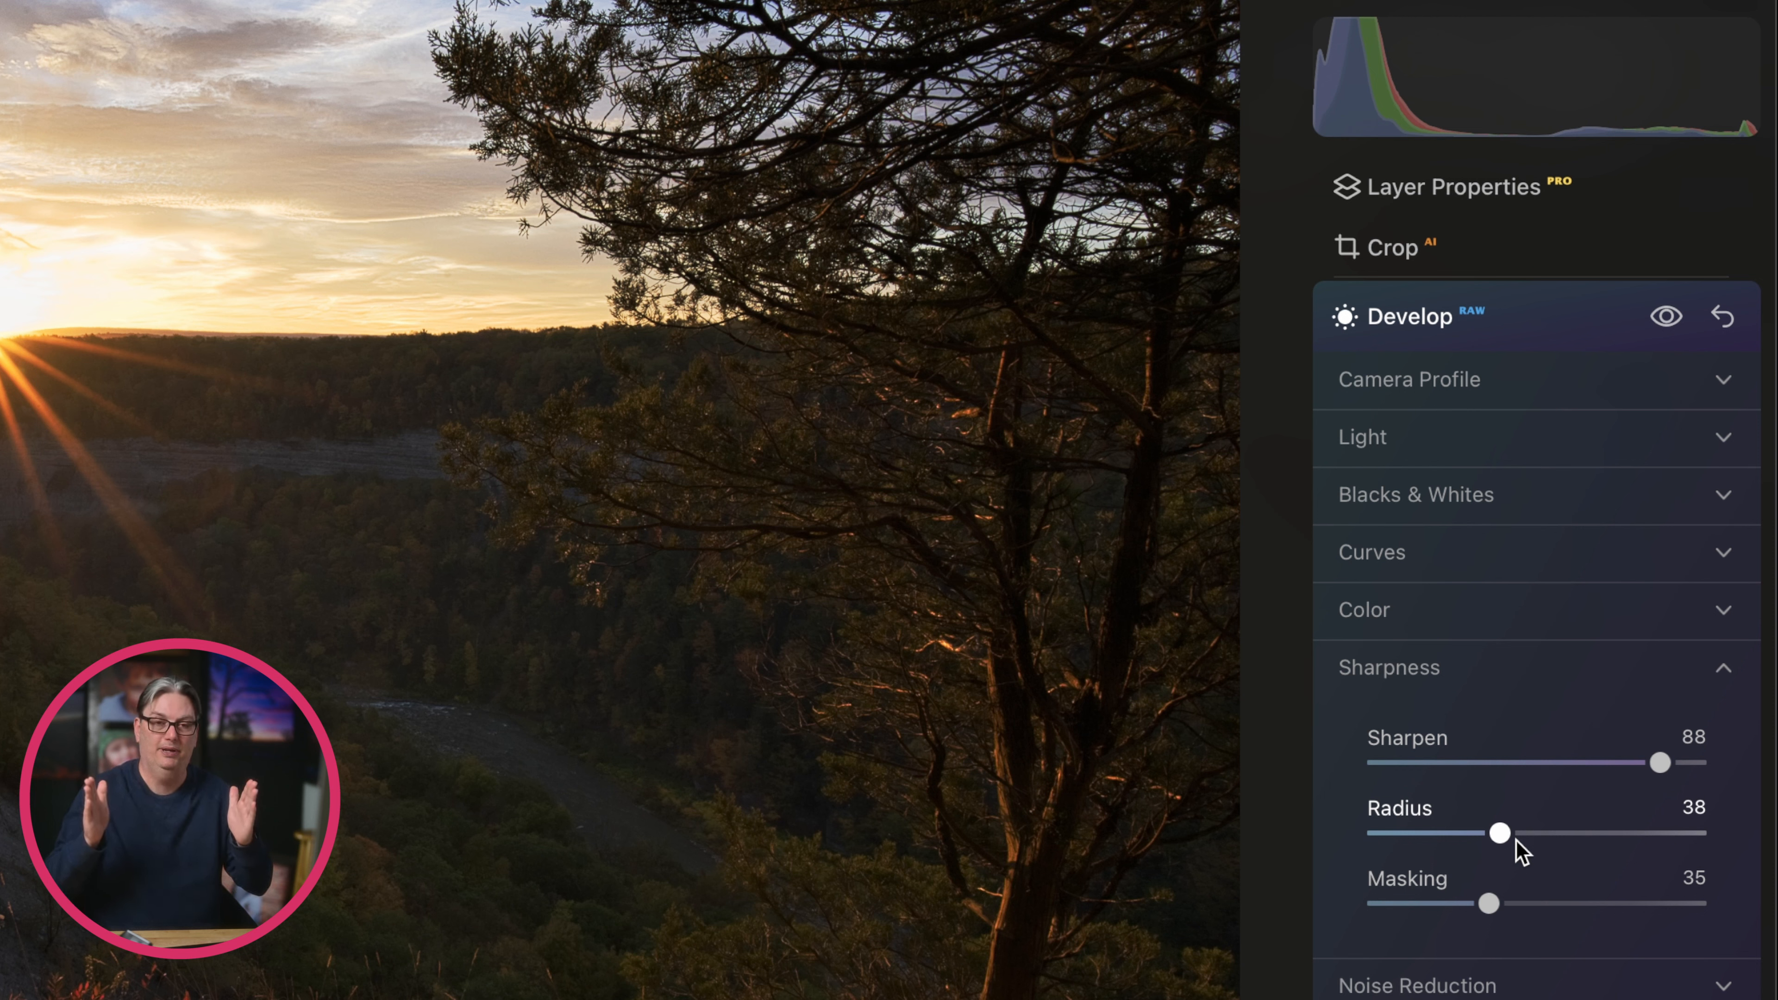
double_click(1515, 839)
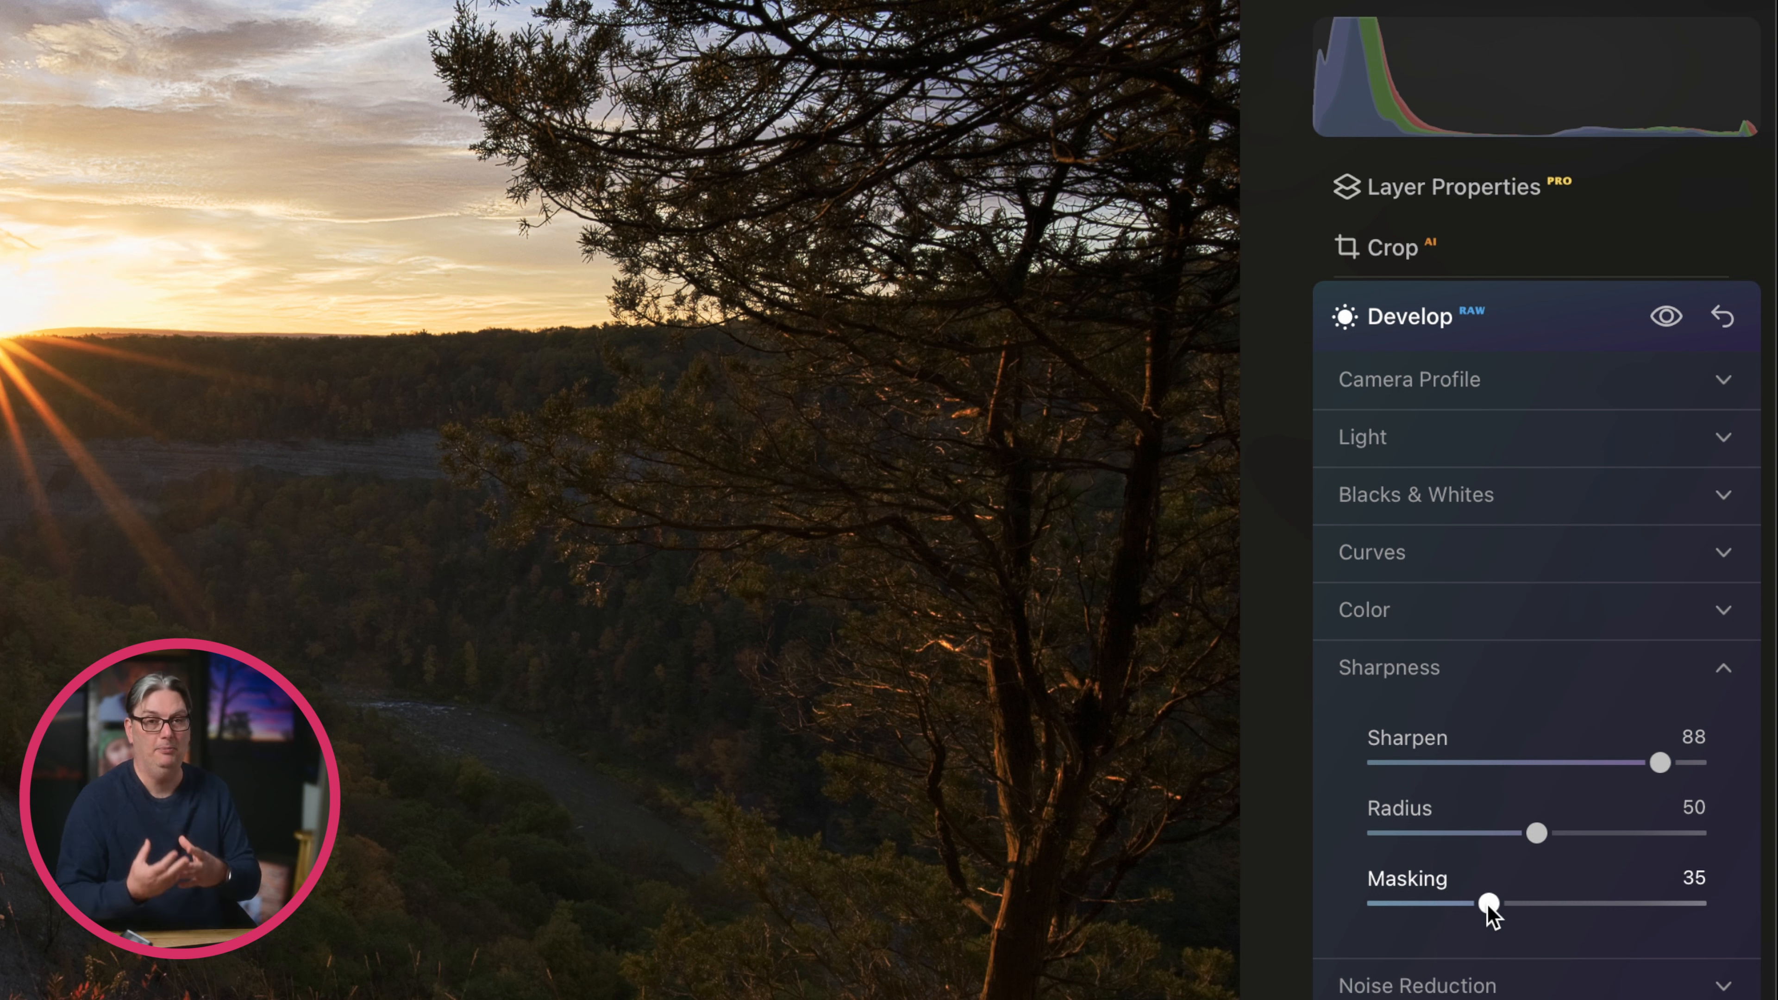
left_click_drag(1486, 903, 1639, 917)
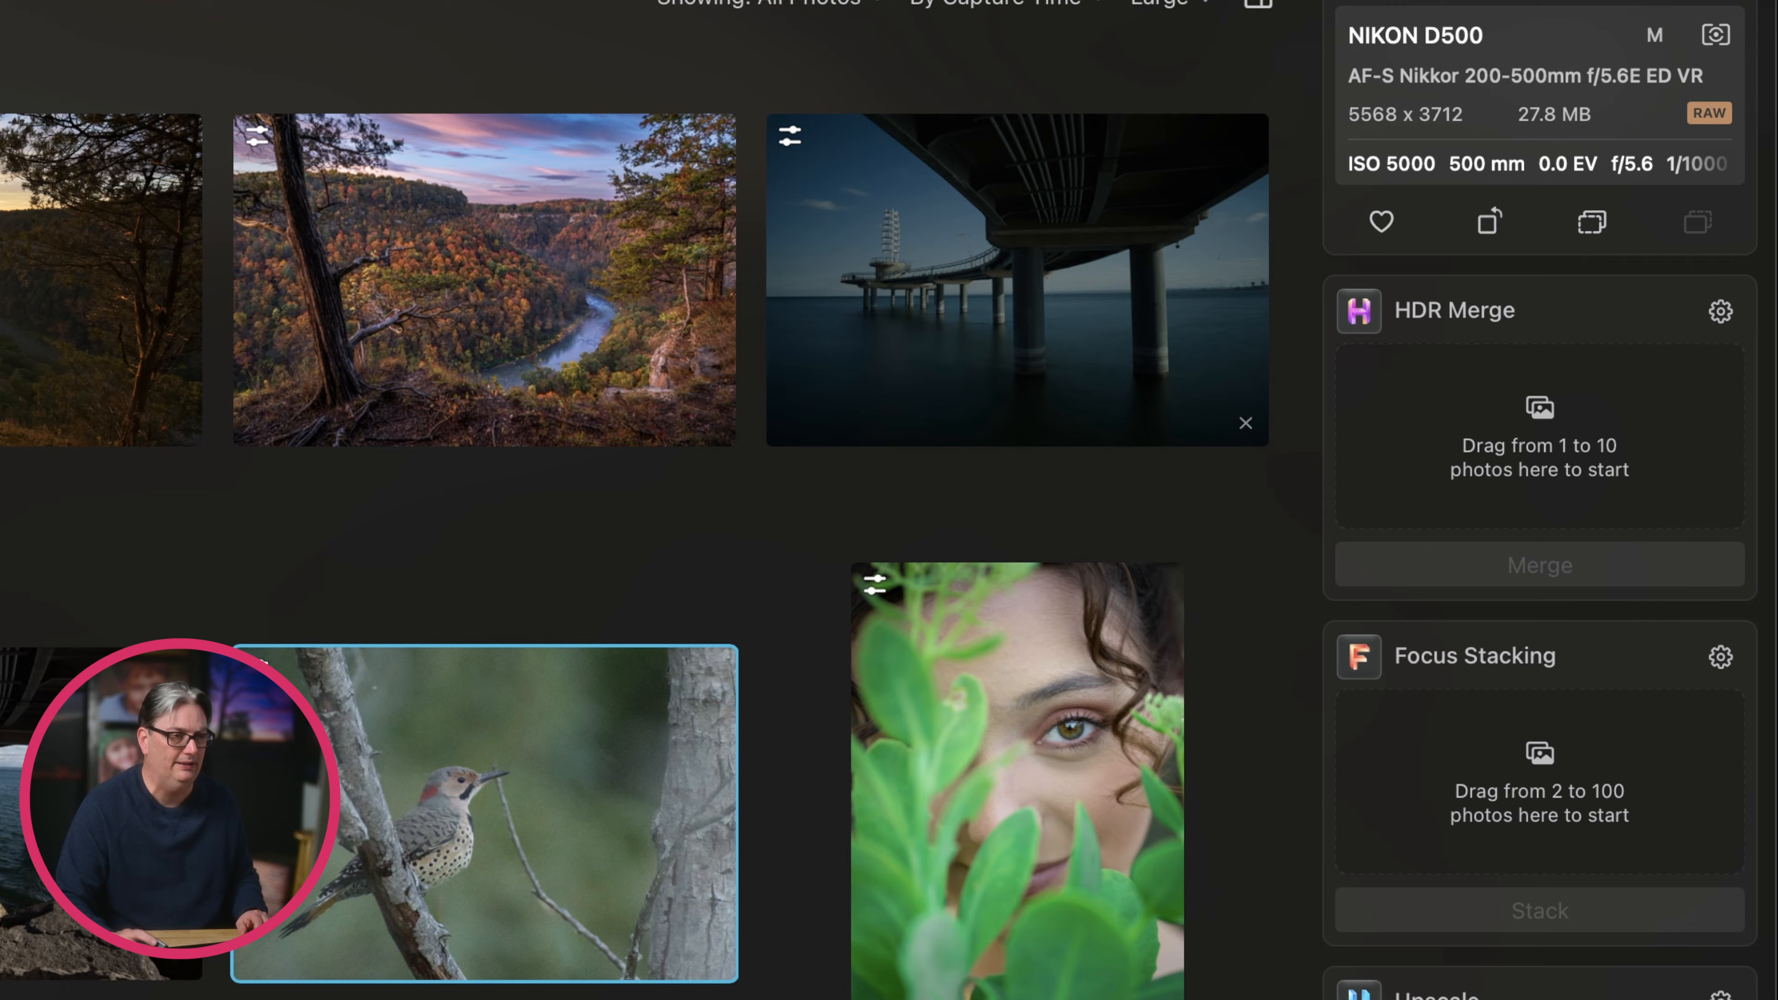
Open the selected bird photo for editing and expand its Develop tool.
key("d")
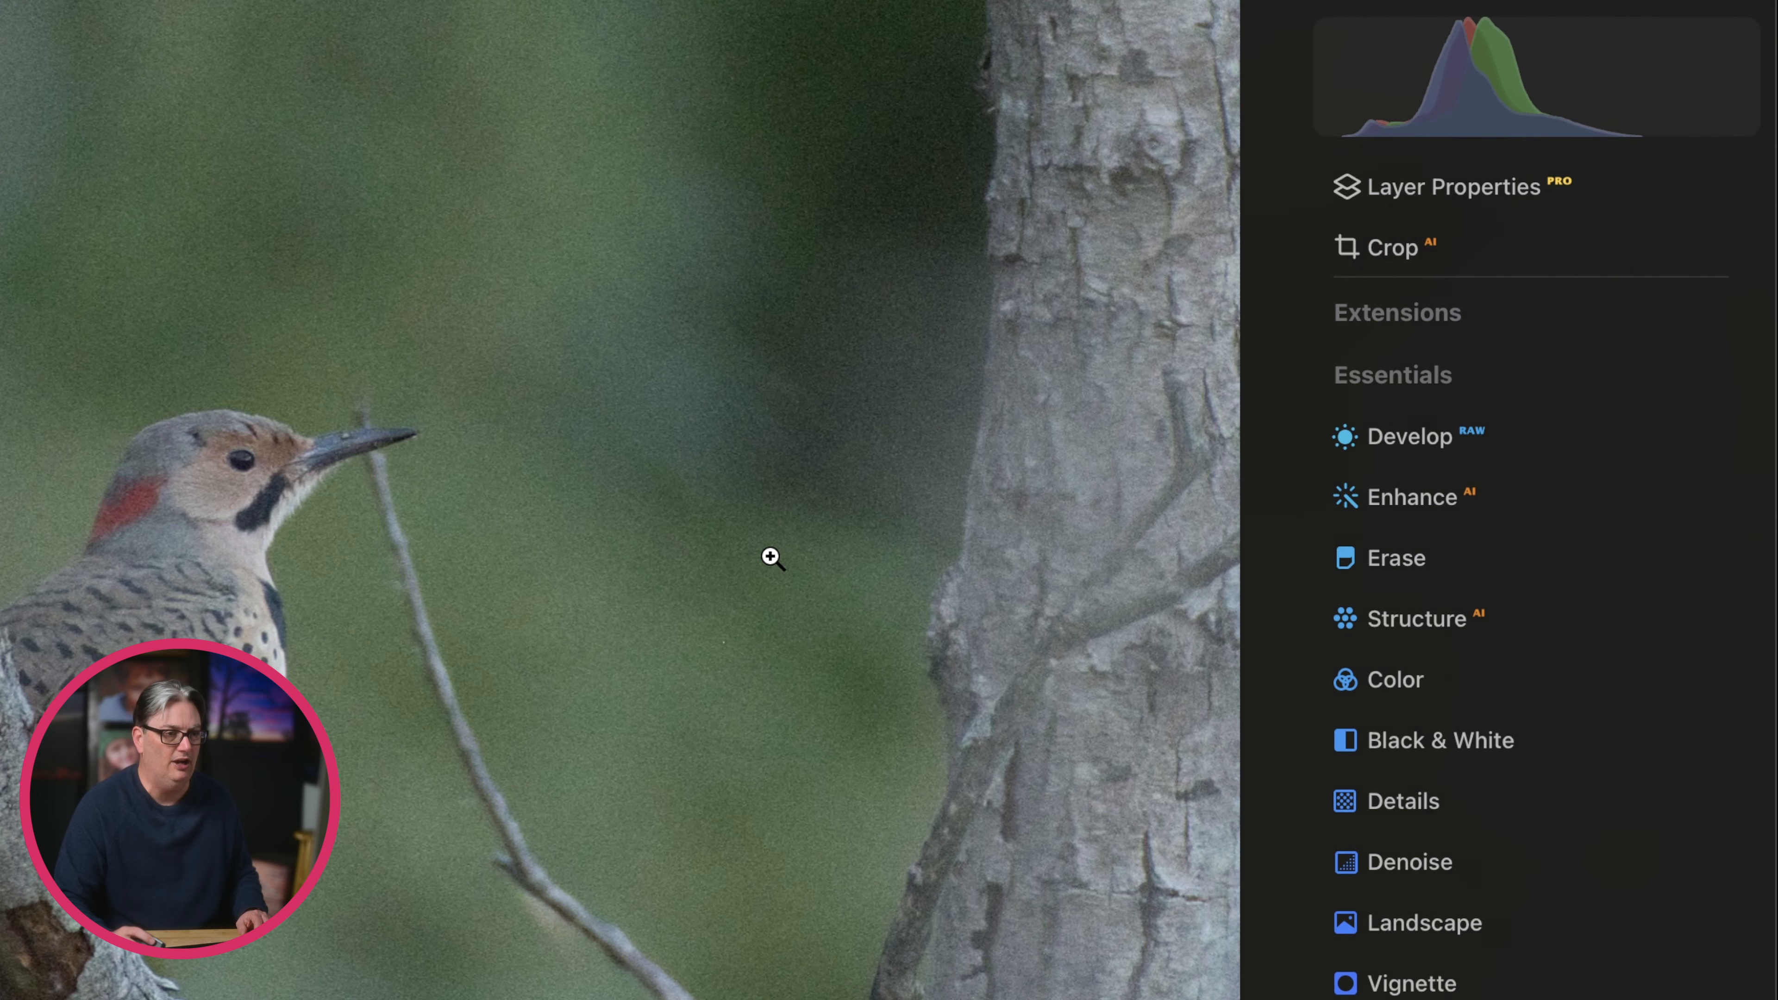
left_click(826, 569)
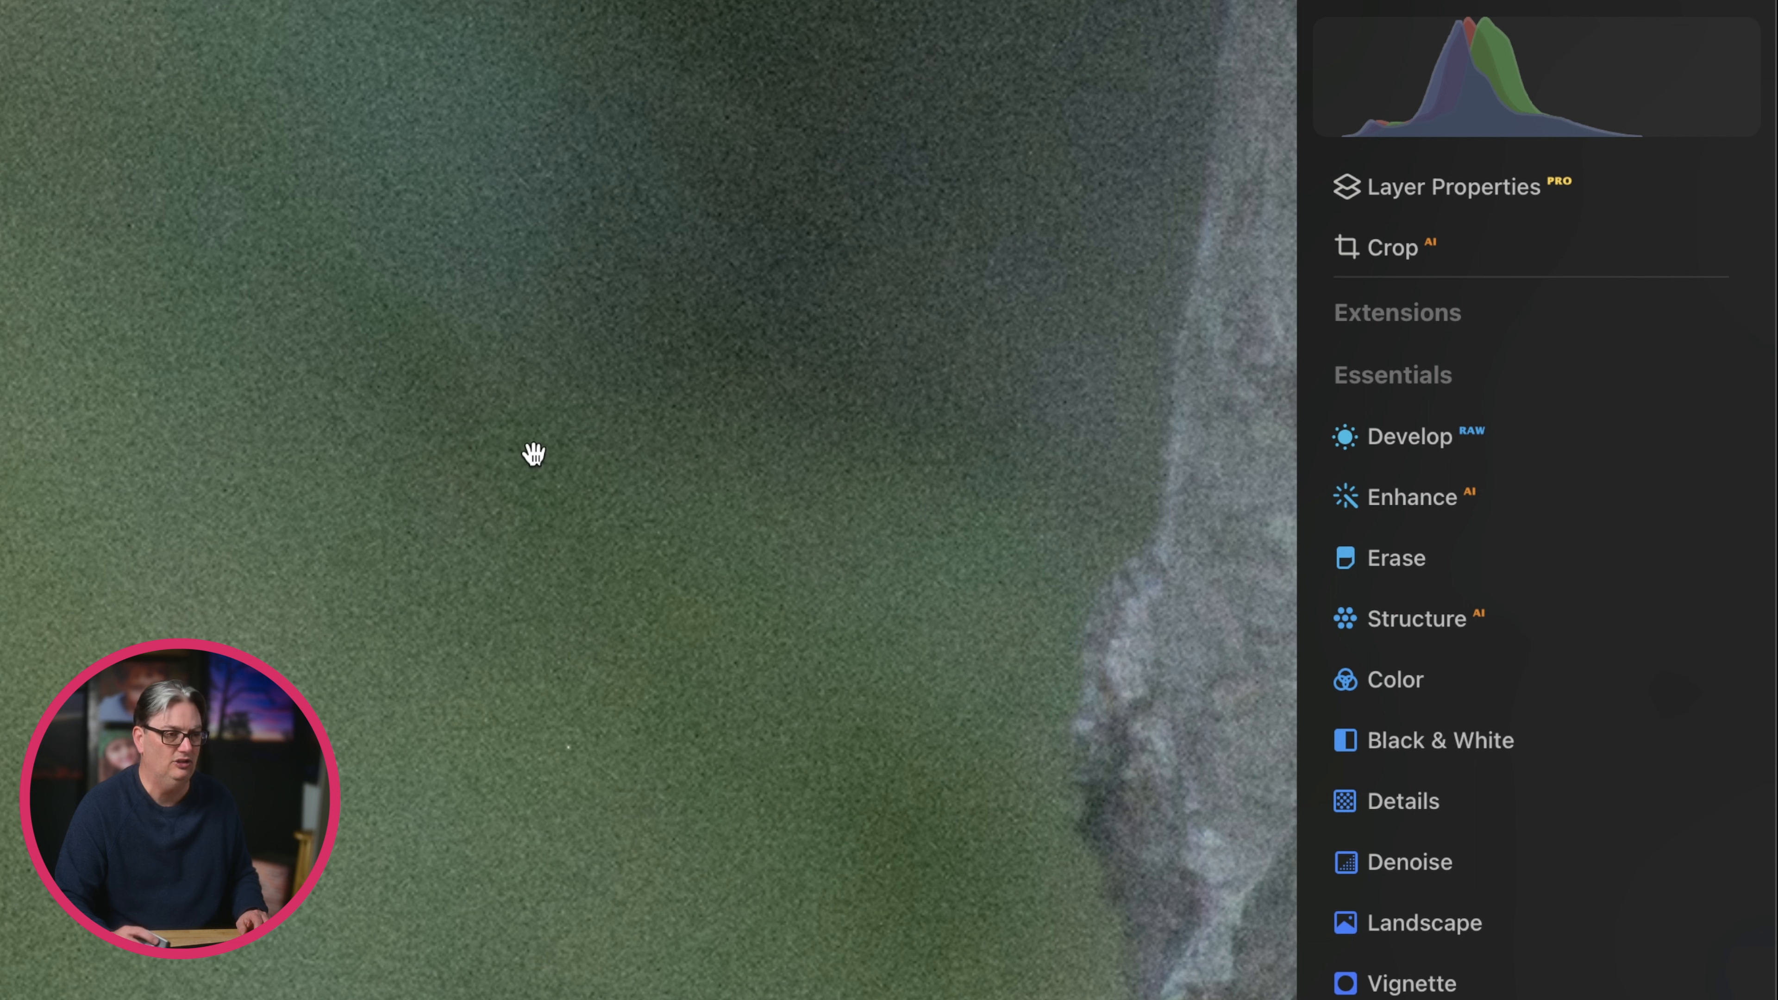
left_click(1413, 443)
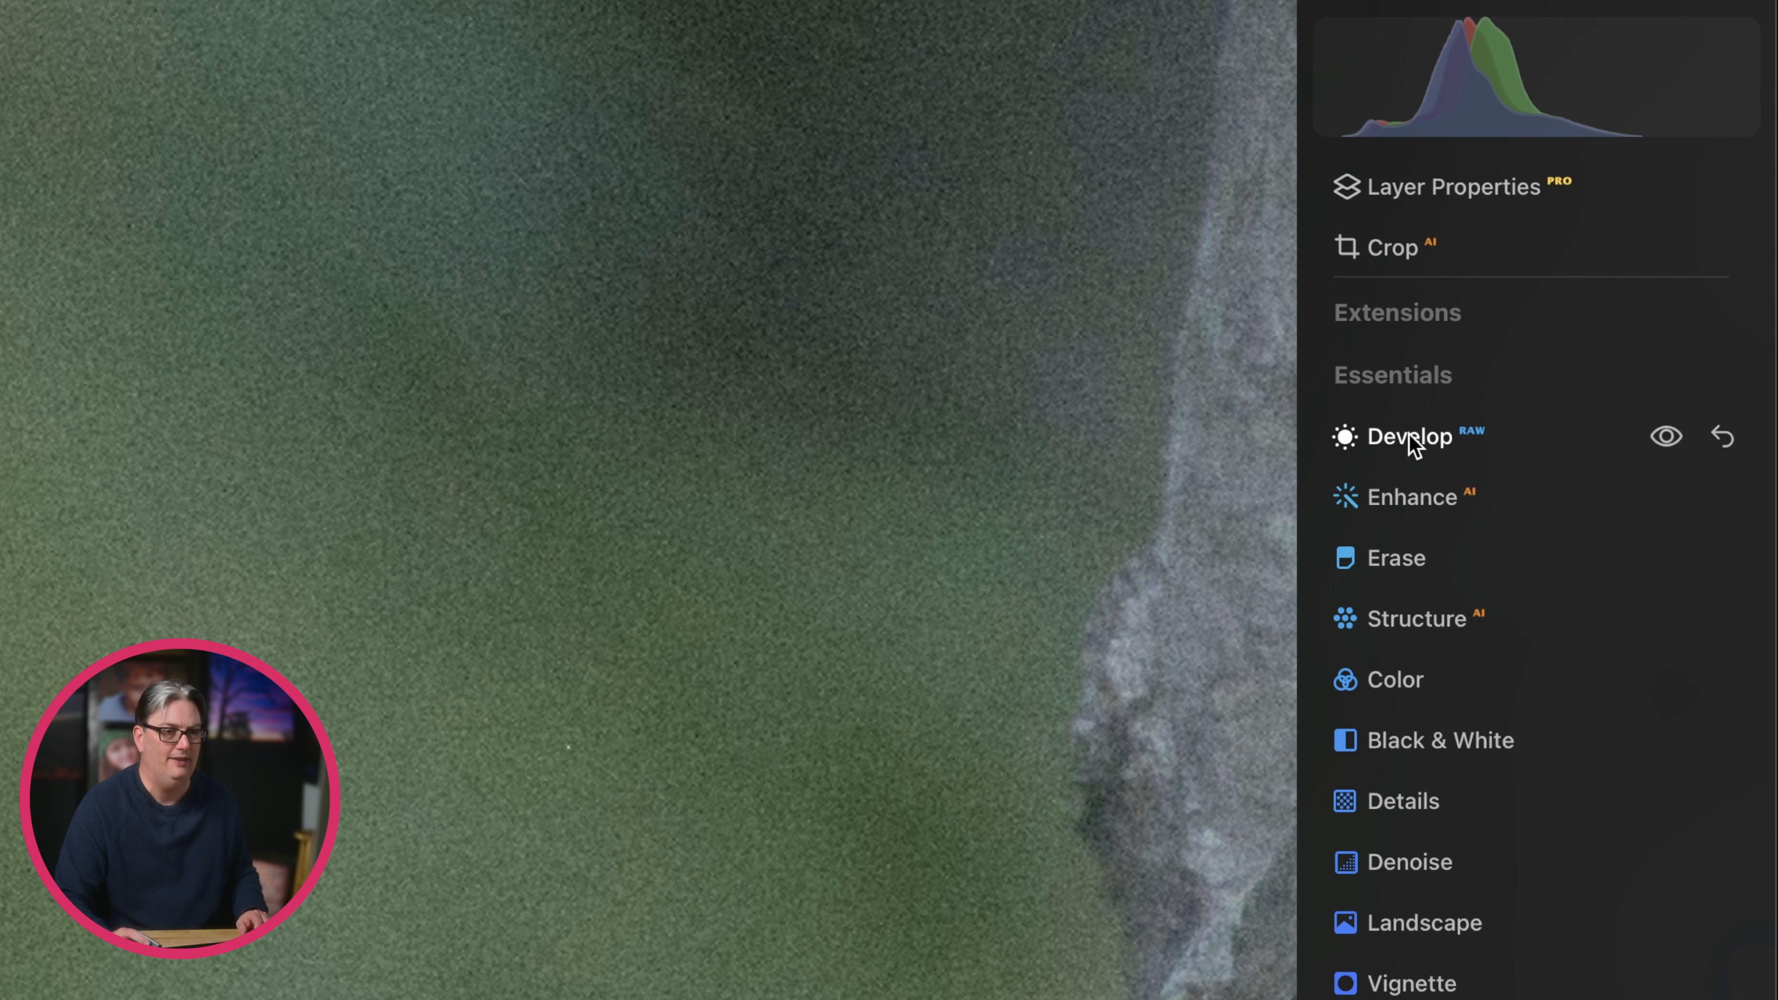
left_click(1412, 442)
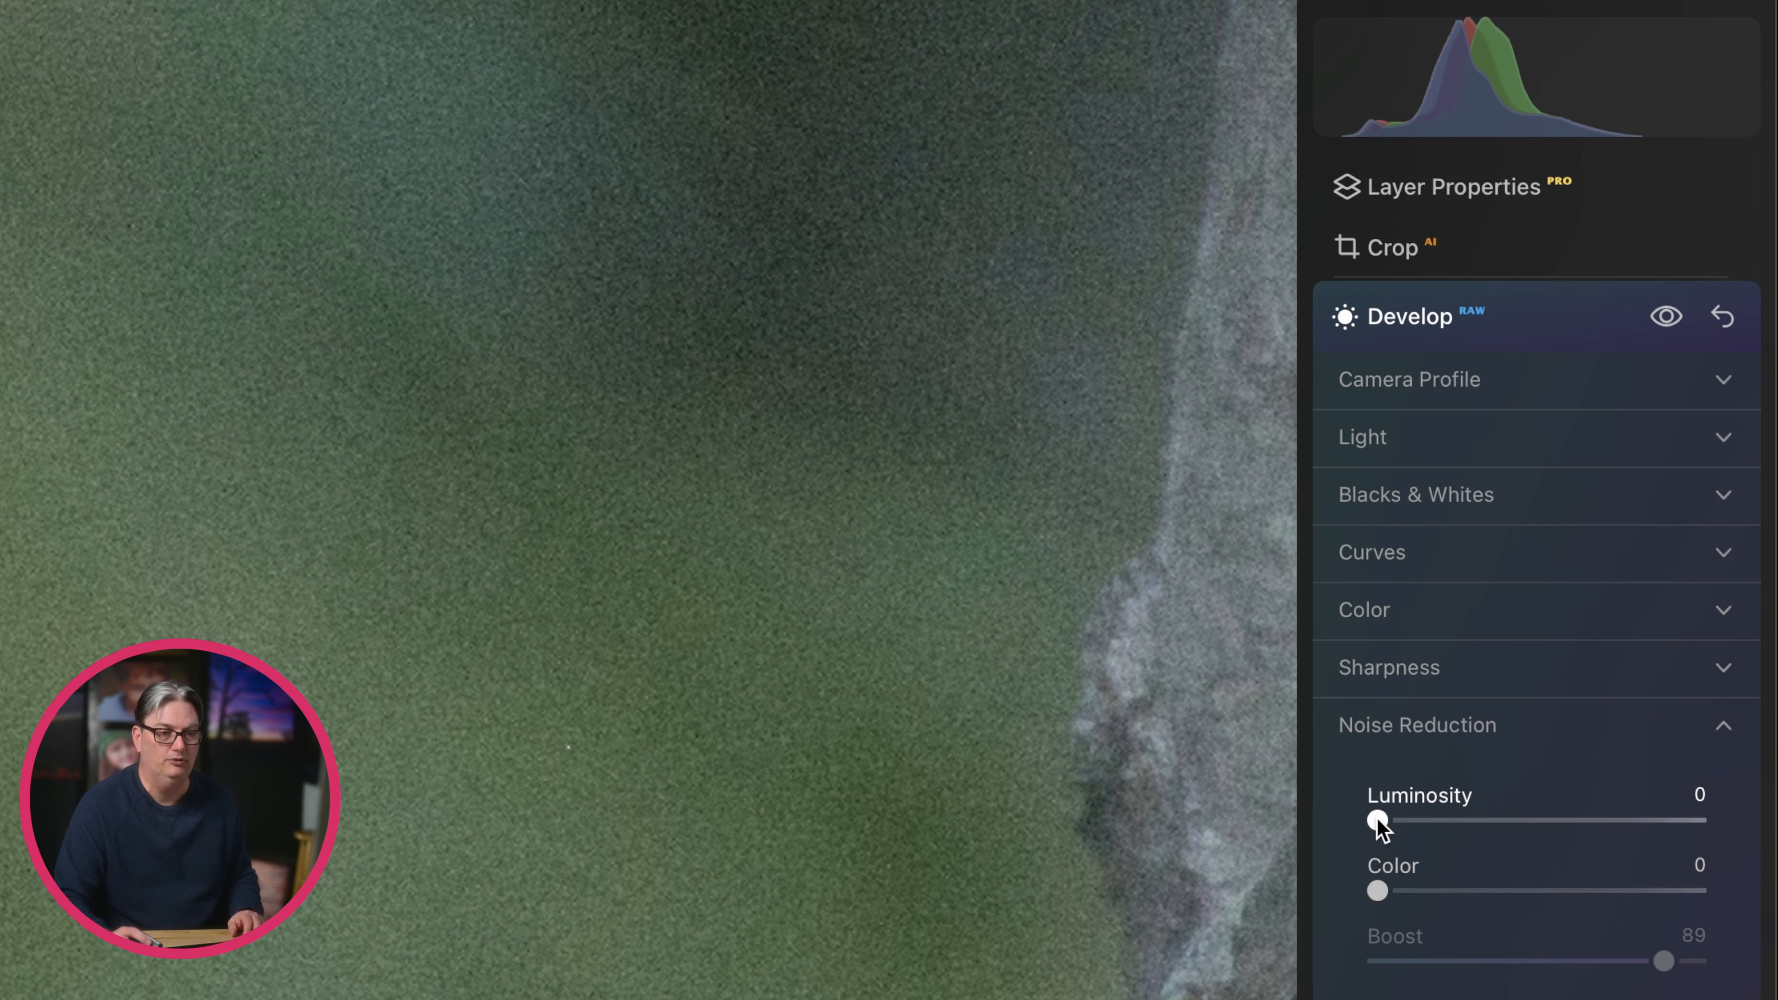
Set the luminosity noise reduction to 60 and reduce its Boost to a moderate level, trying 25 first.
left_click_drag(1377, 818, 1588, 849)
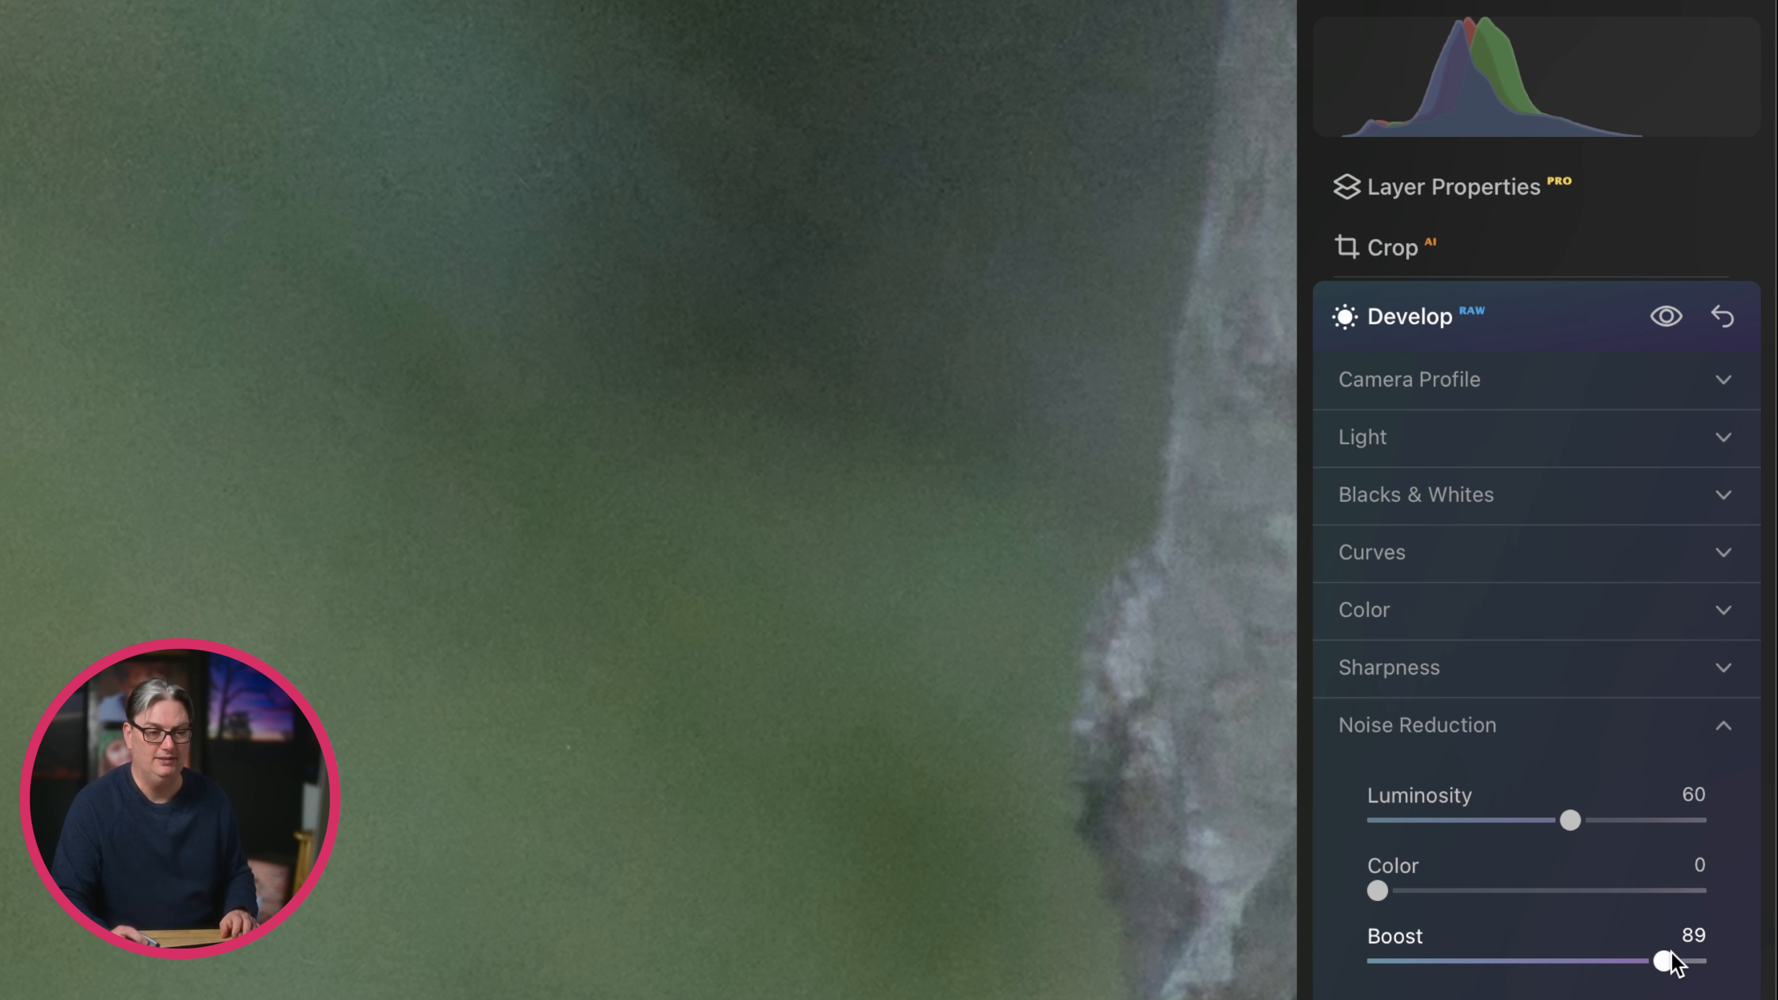
left_click_drag(1666, 960, 1457, 961)
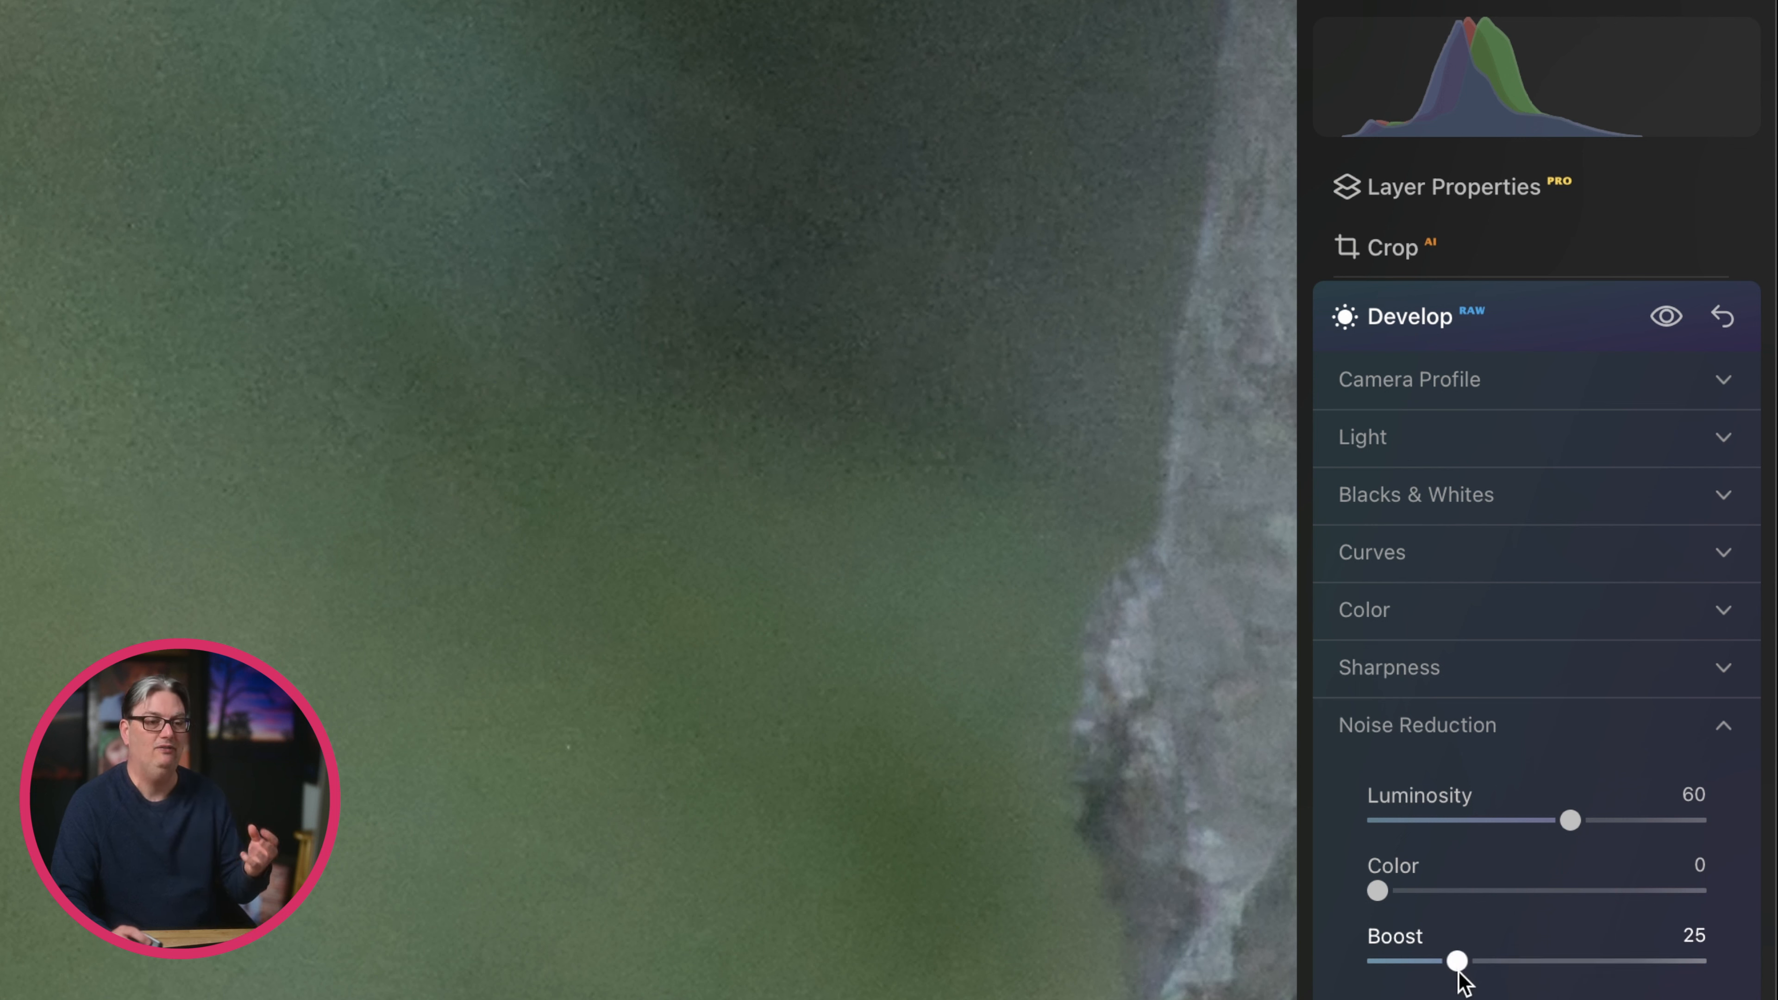
left_click_drag(1458, 967, 1565, 972)
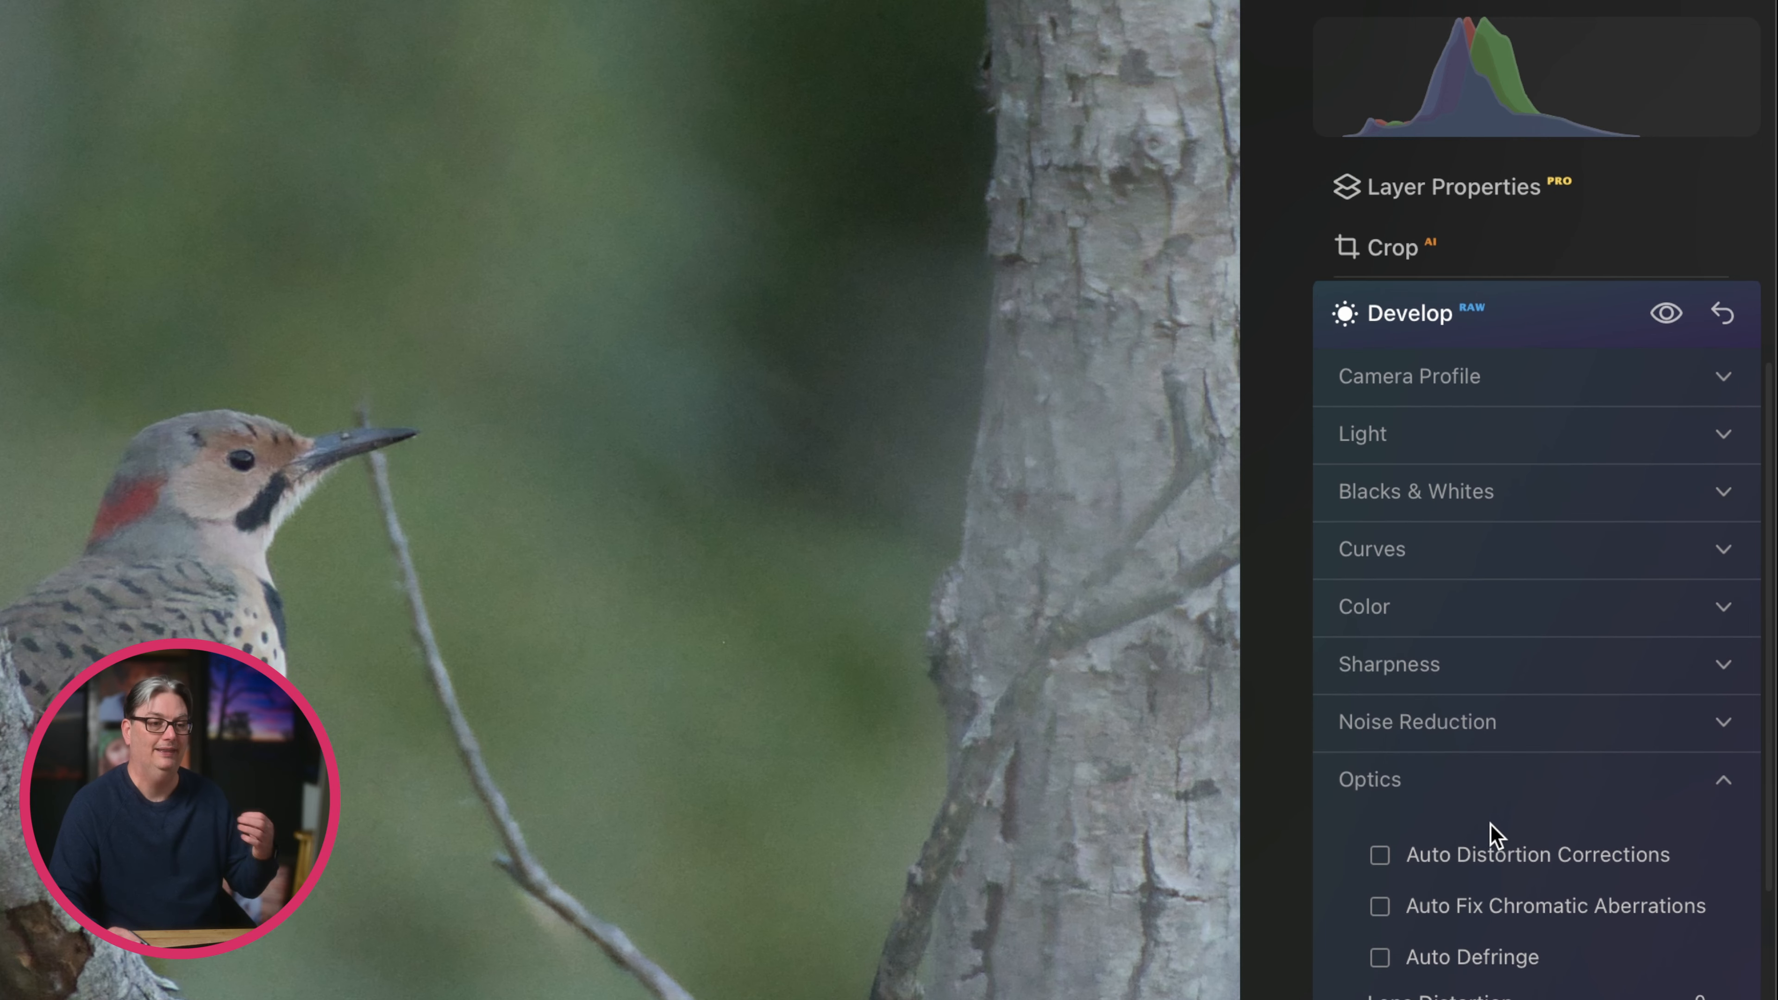
Enable Auto Distortion Corrections, Auto Fix Chromatic Aberrations and Auto Defringe in the optics settings.
scroll(1491, 826, "down", 3)
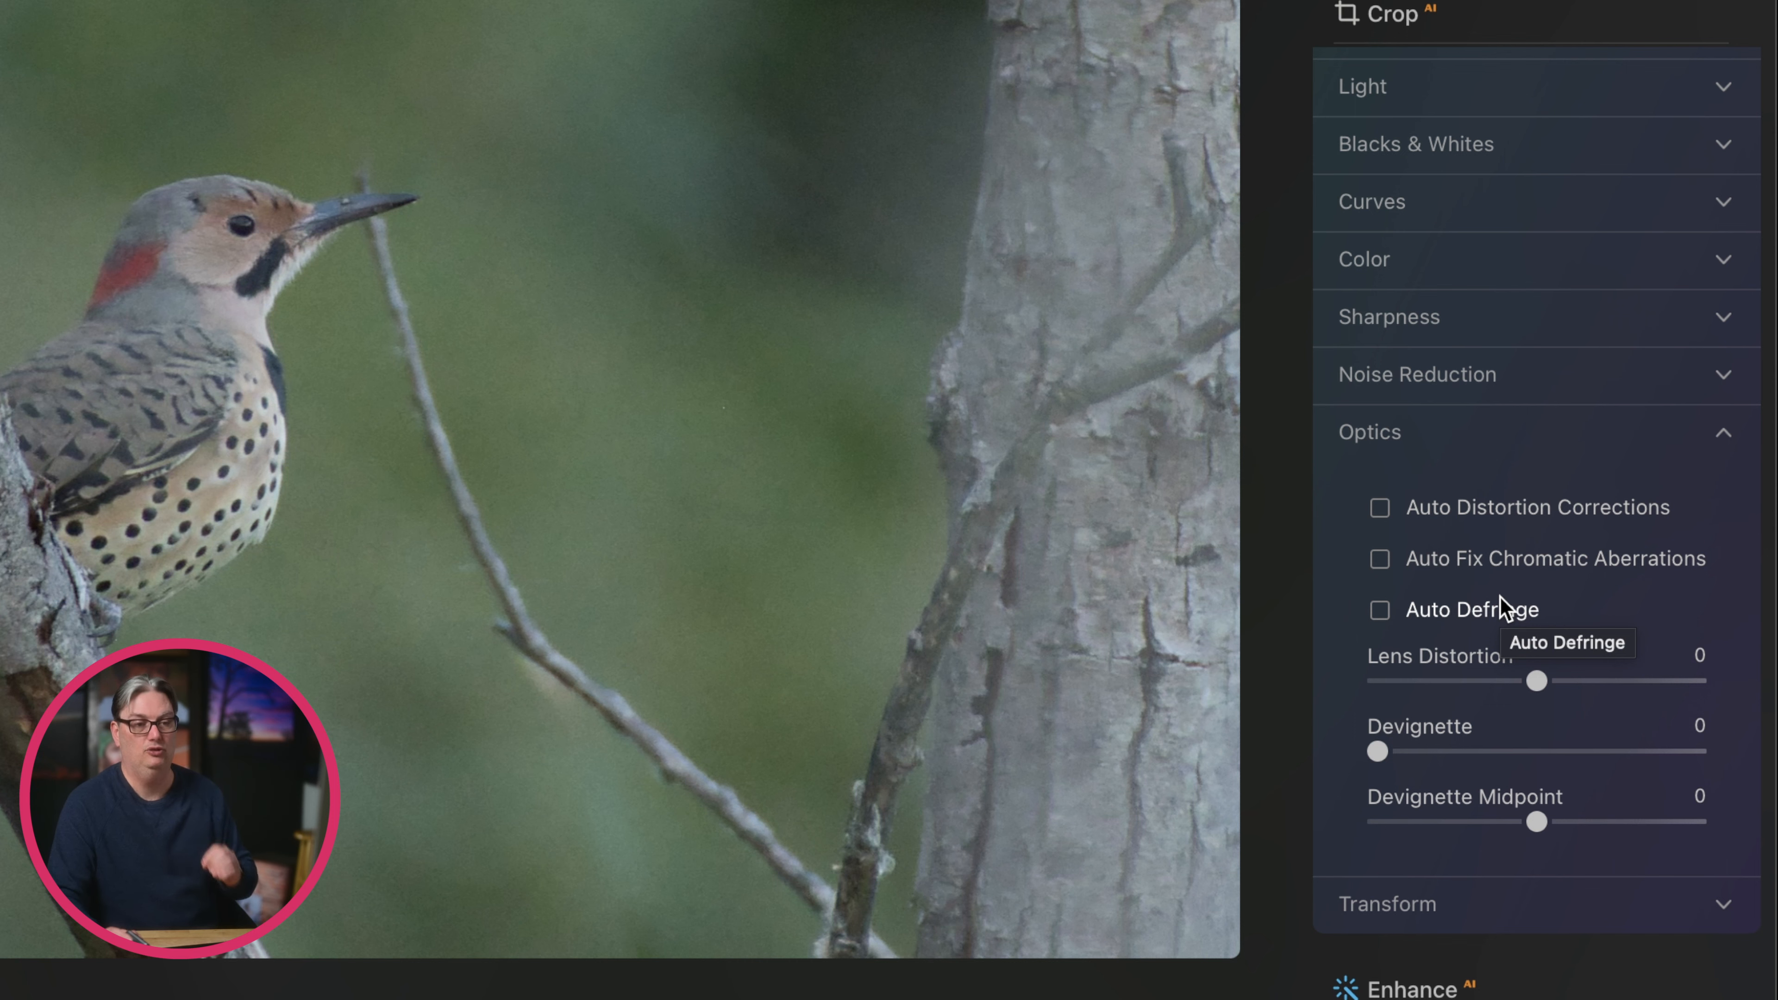
left_click(1380, 509)
left_click(1380, 559)
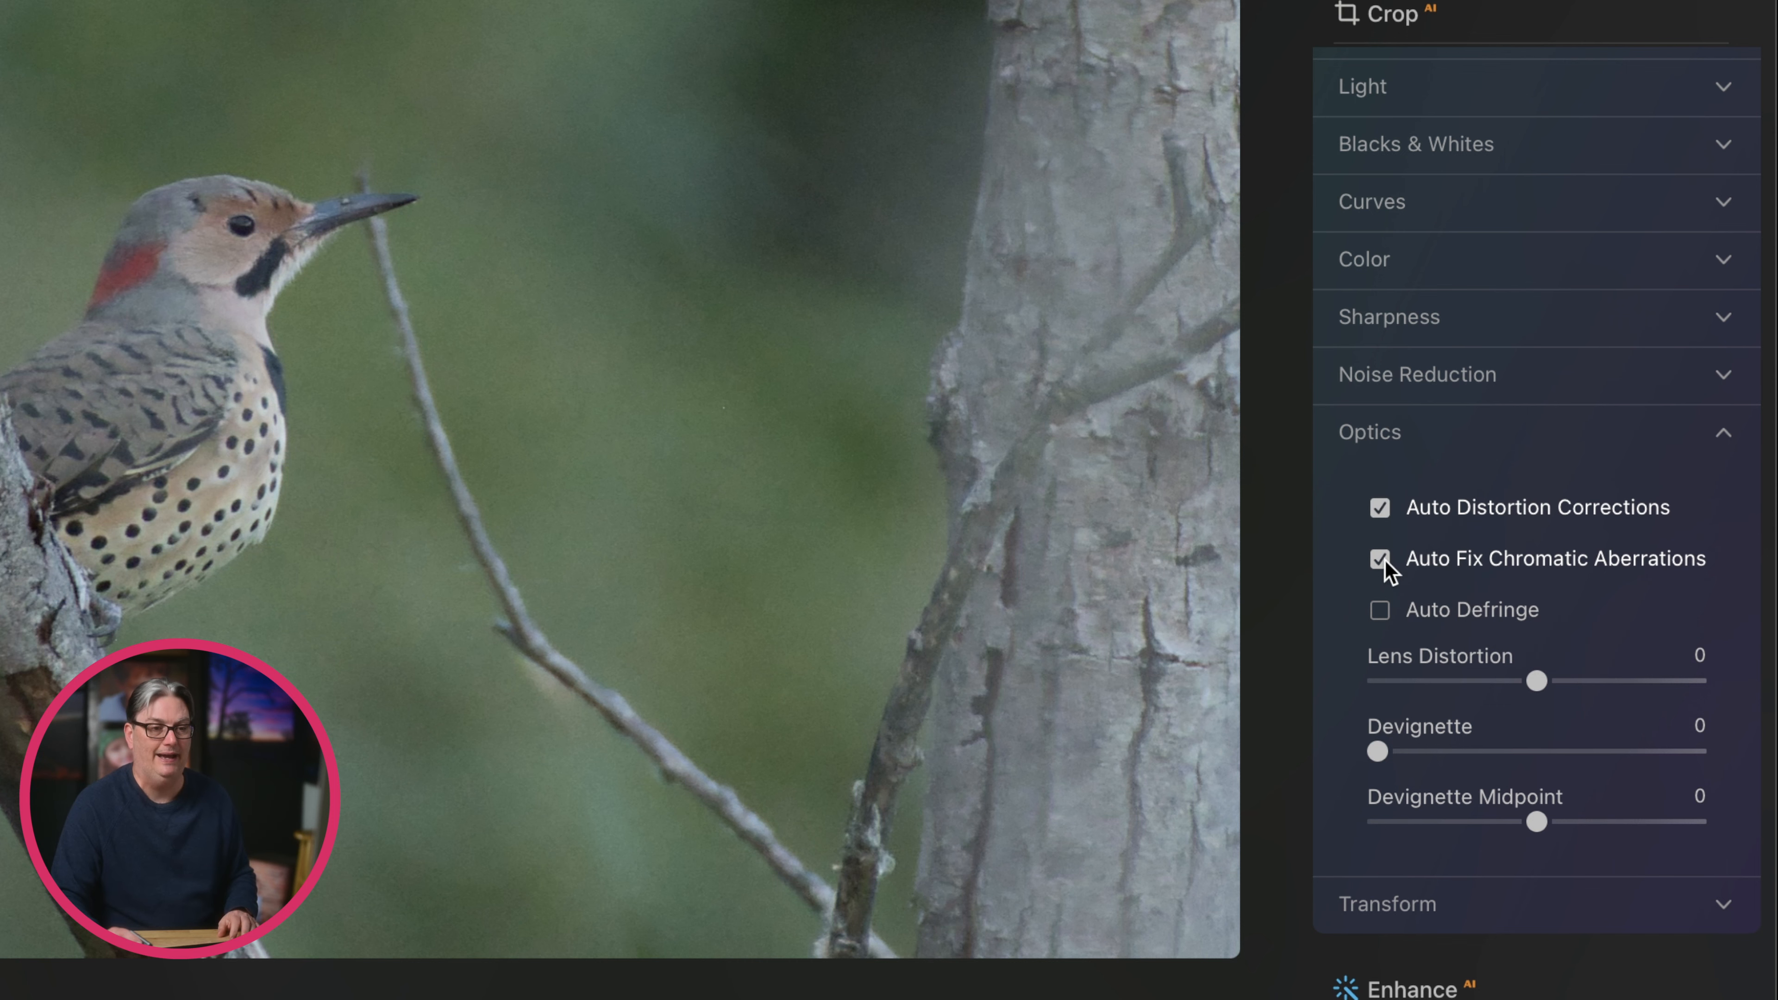
left_click(1380, 611)
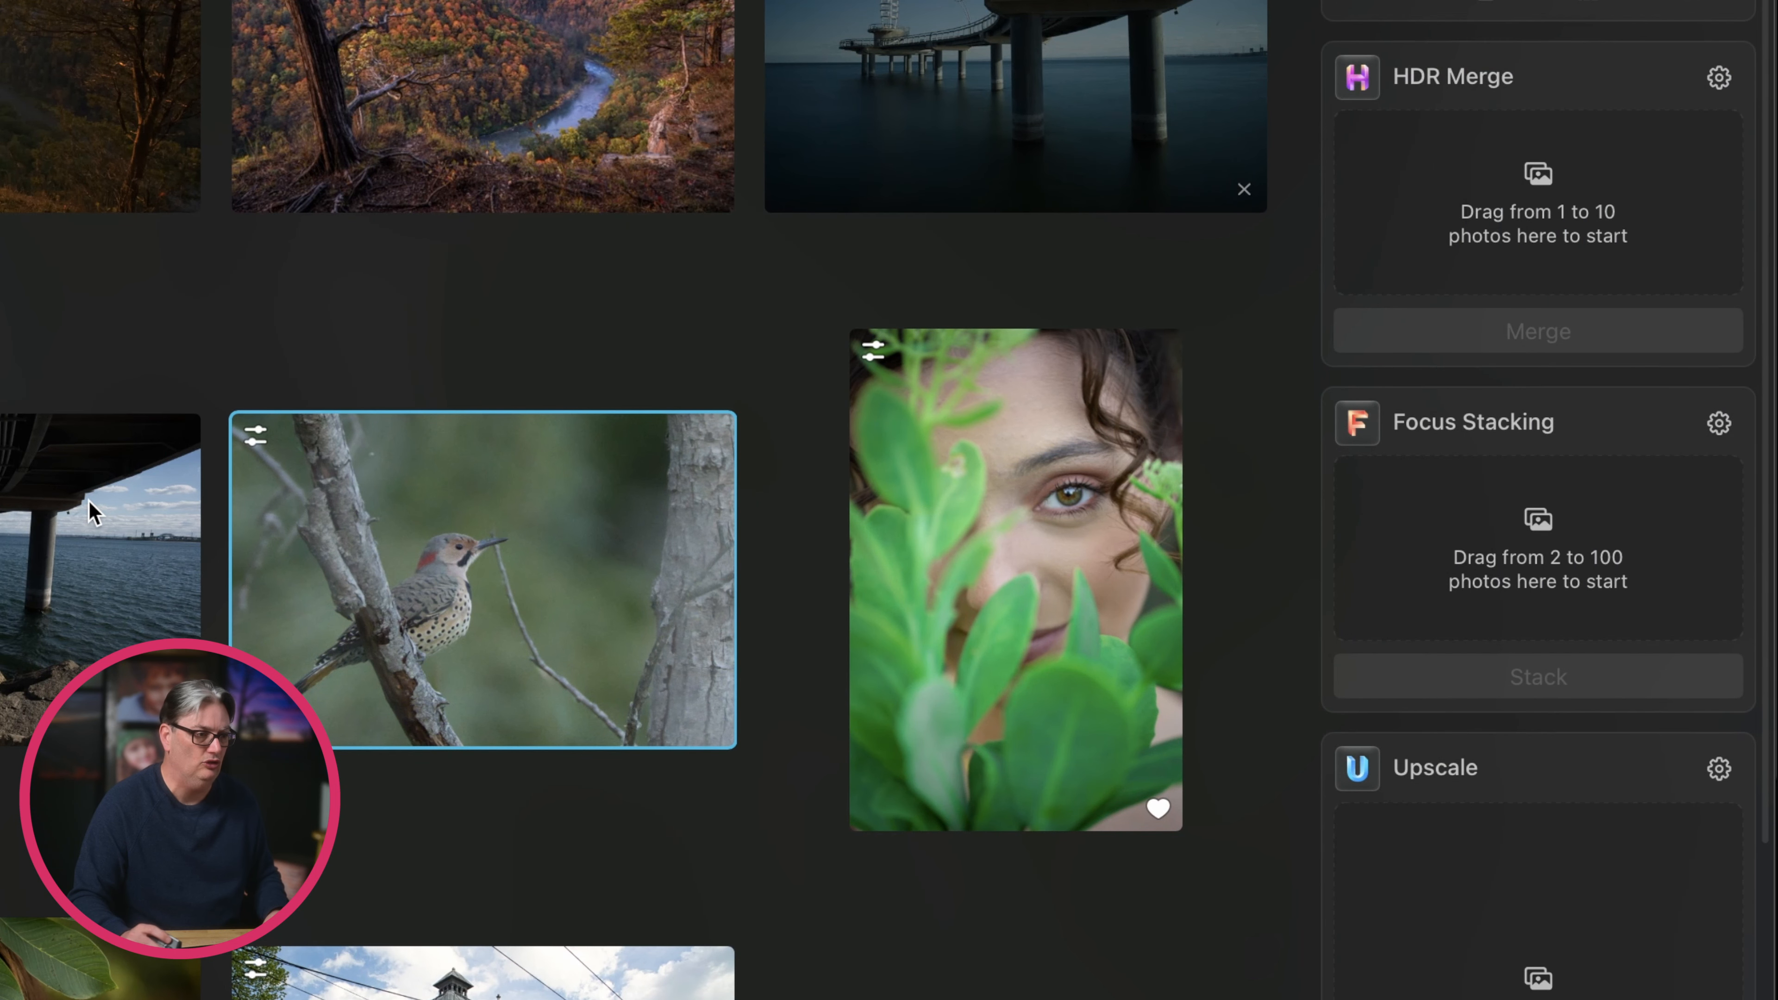
Open the bridge-over-water photo for editing and expand its Develop tool.
left_click(88, 501)
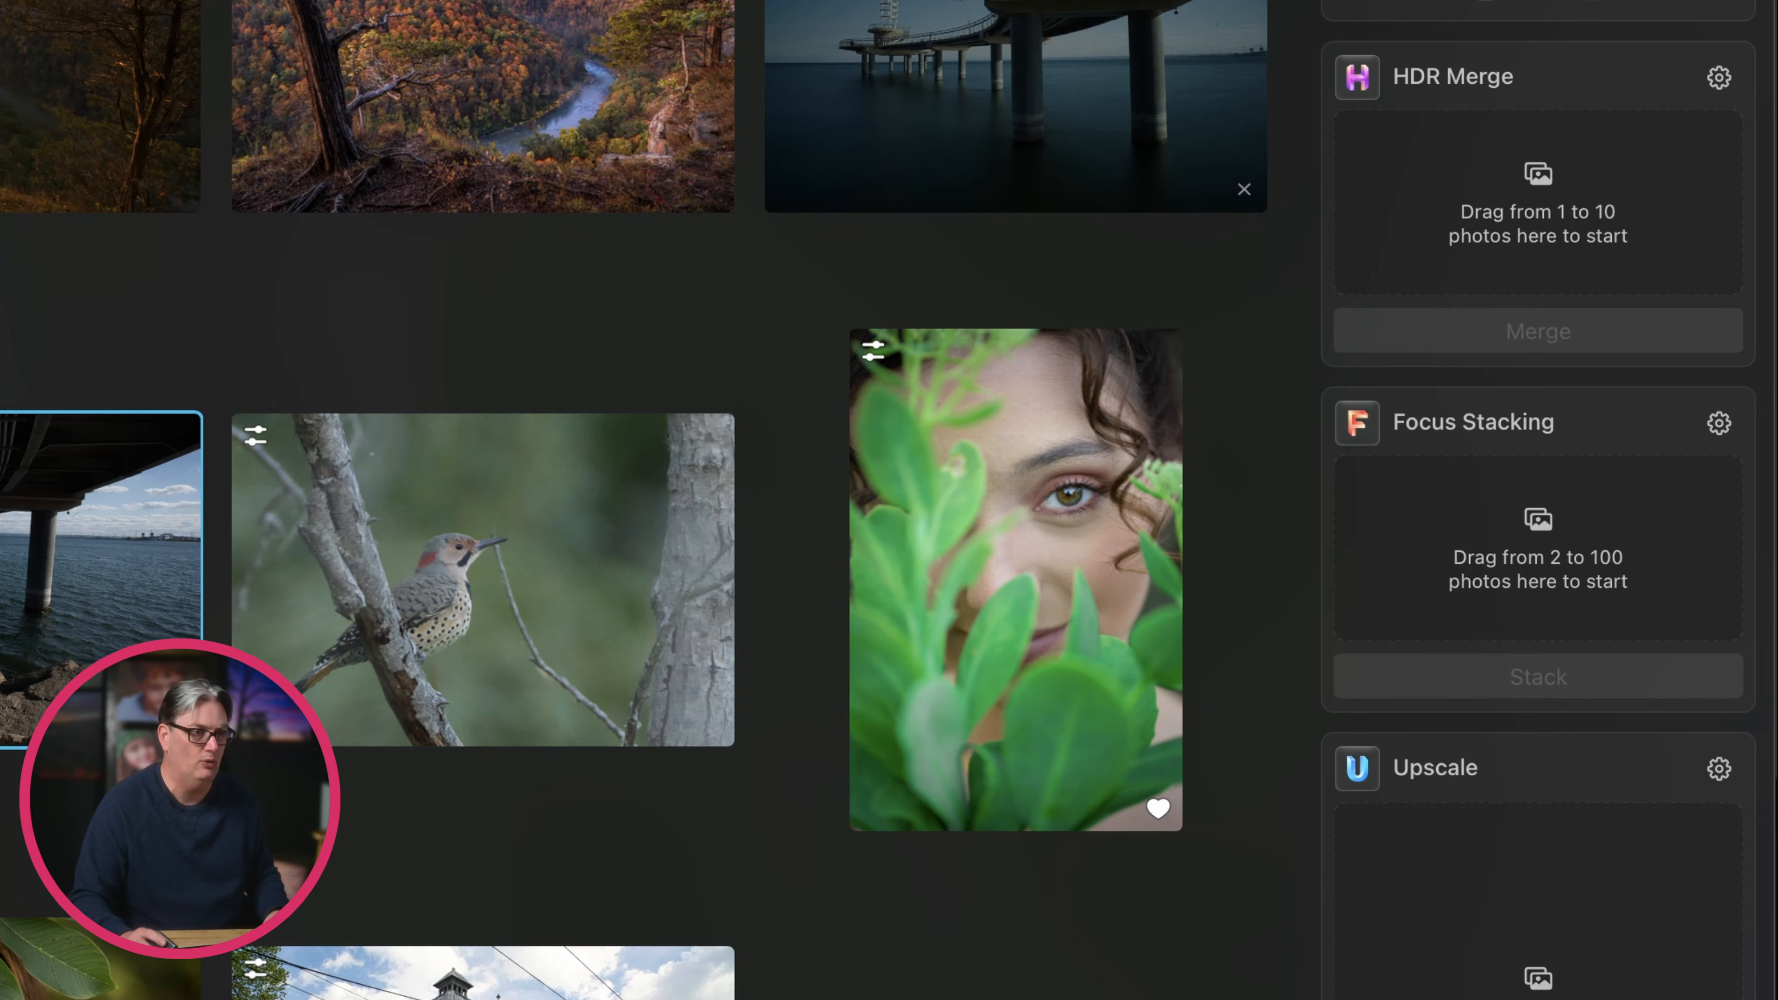
left_click(490, 2)
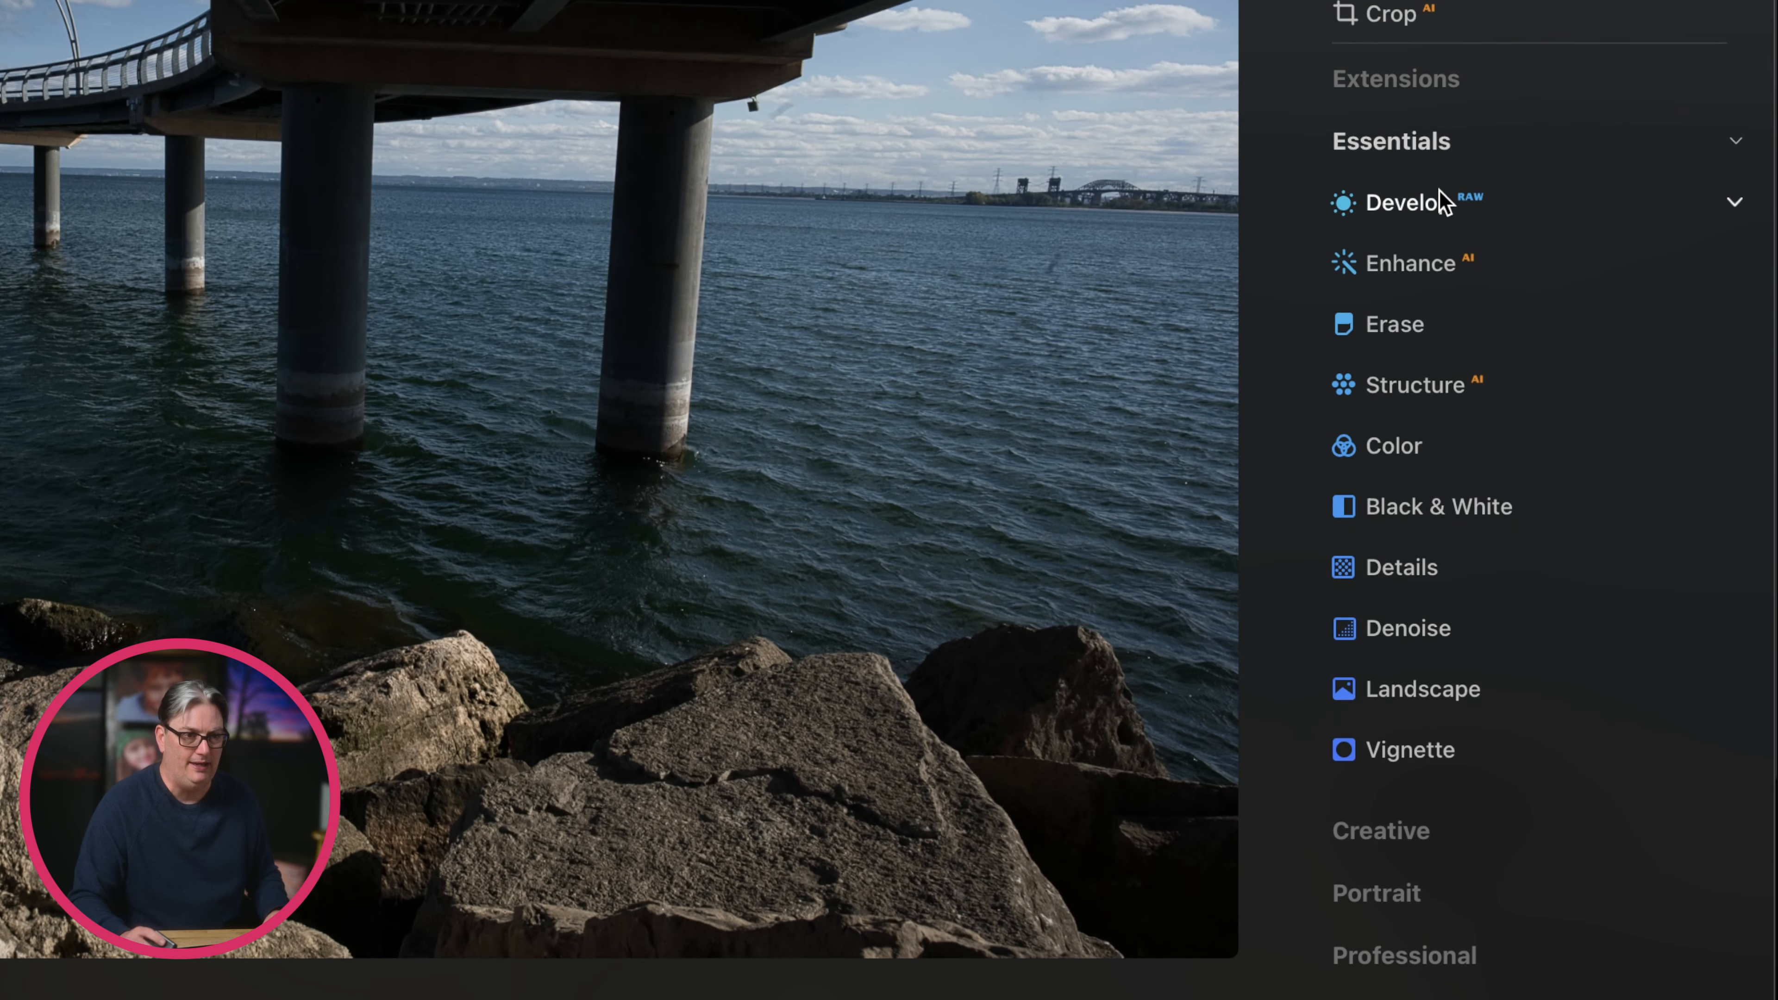
left_click(1435, 201)
scroll(1565, 618, "down", 4)
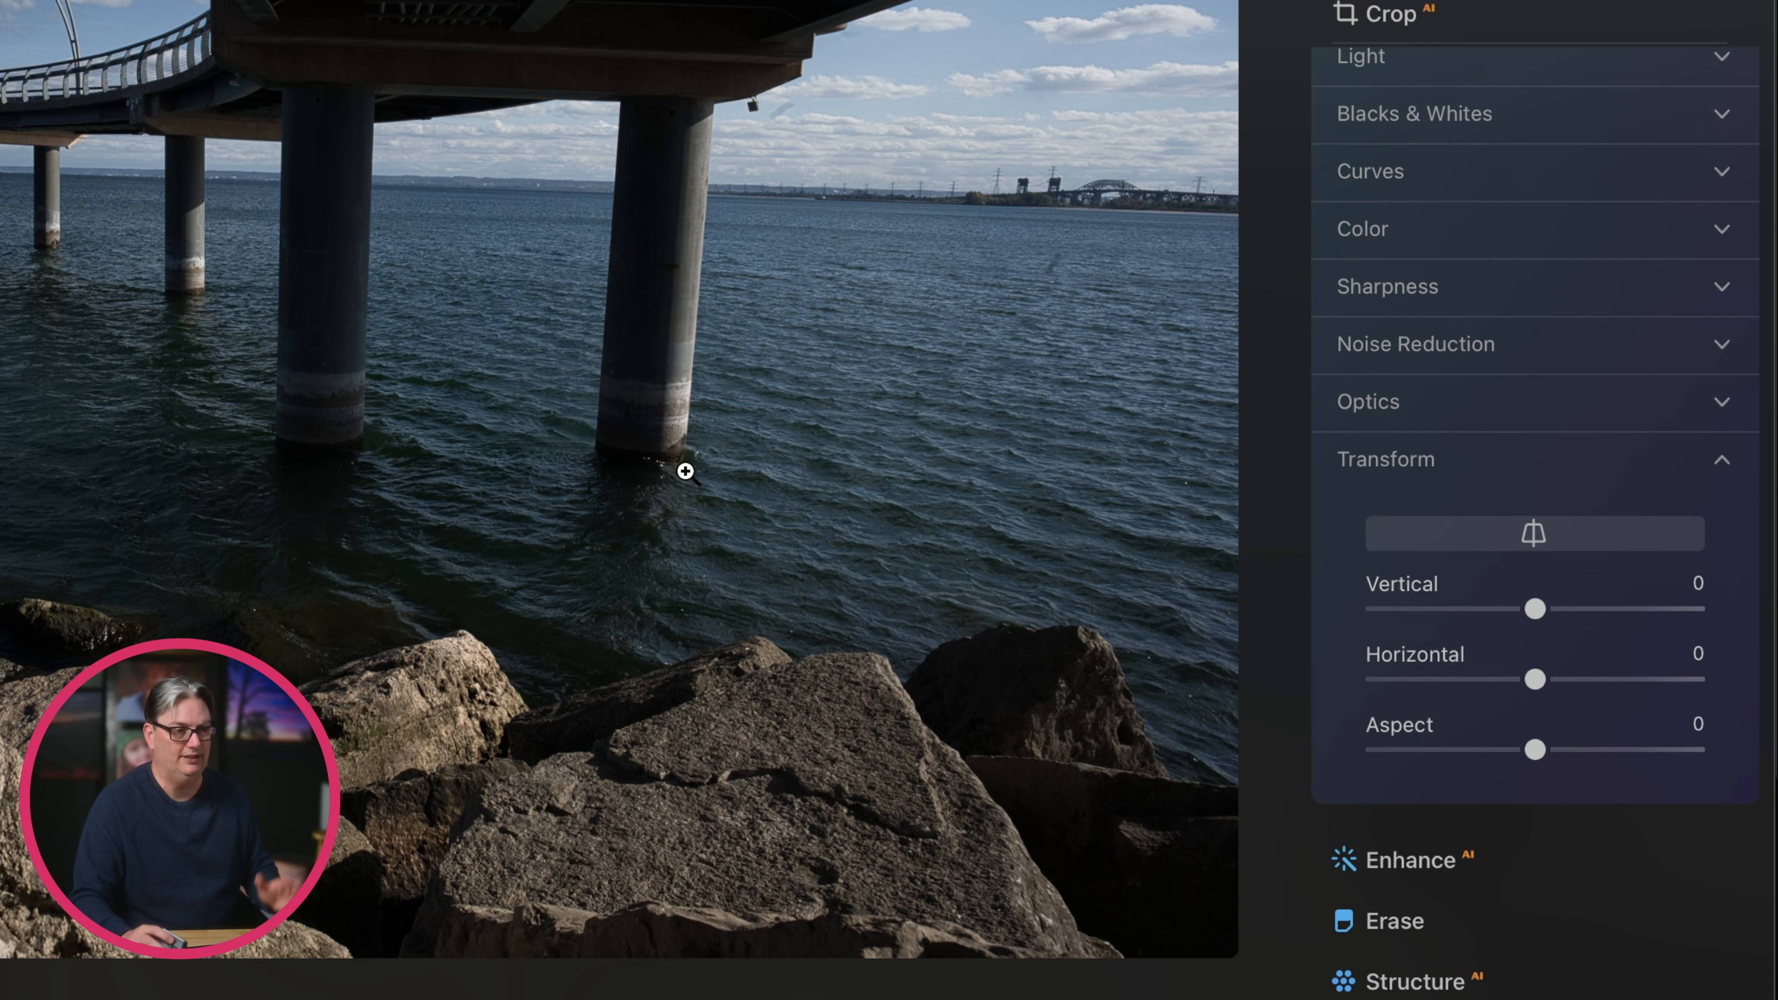
Correct the bridge photo's perspective with Vertical at 28 and Horizontal at 5, and raise the Aspect slightly.
left_click_drag(1534, 609, 1580, 607)
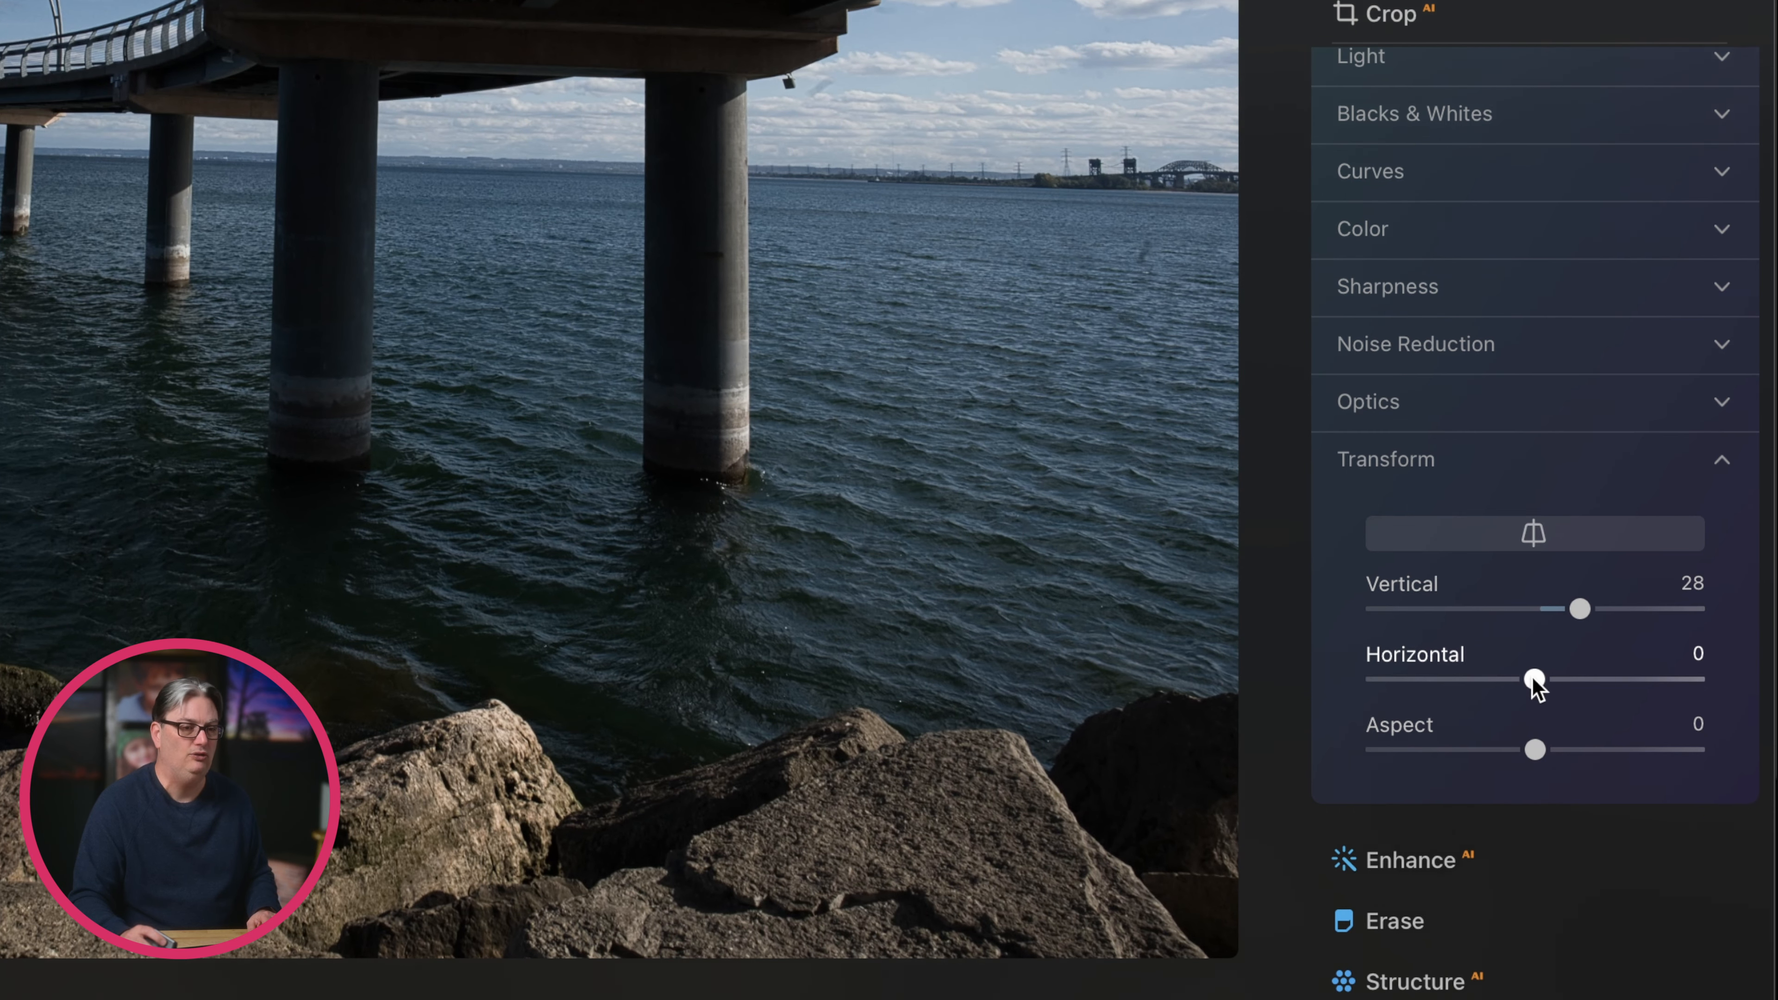
mouse_move(1532, 679)
left_mouse_down()
mouse_move(1516, 678)
mouse_move(1544, 678)
left_mouse_up()
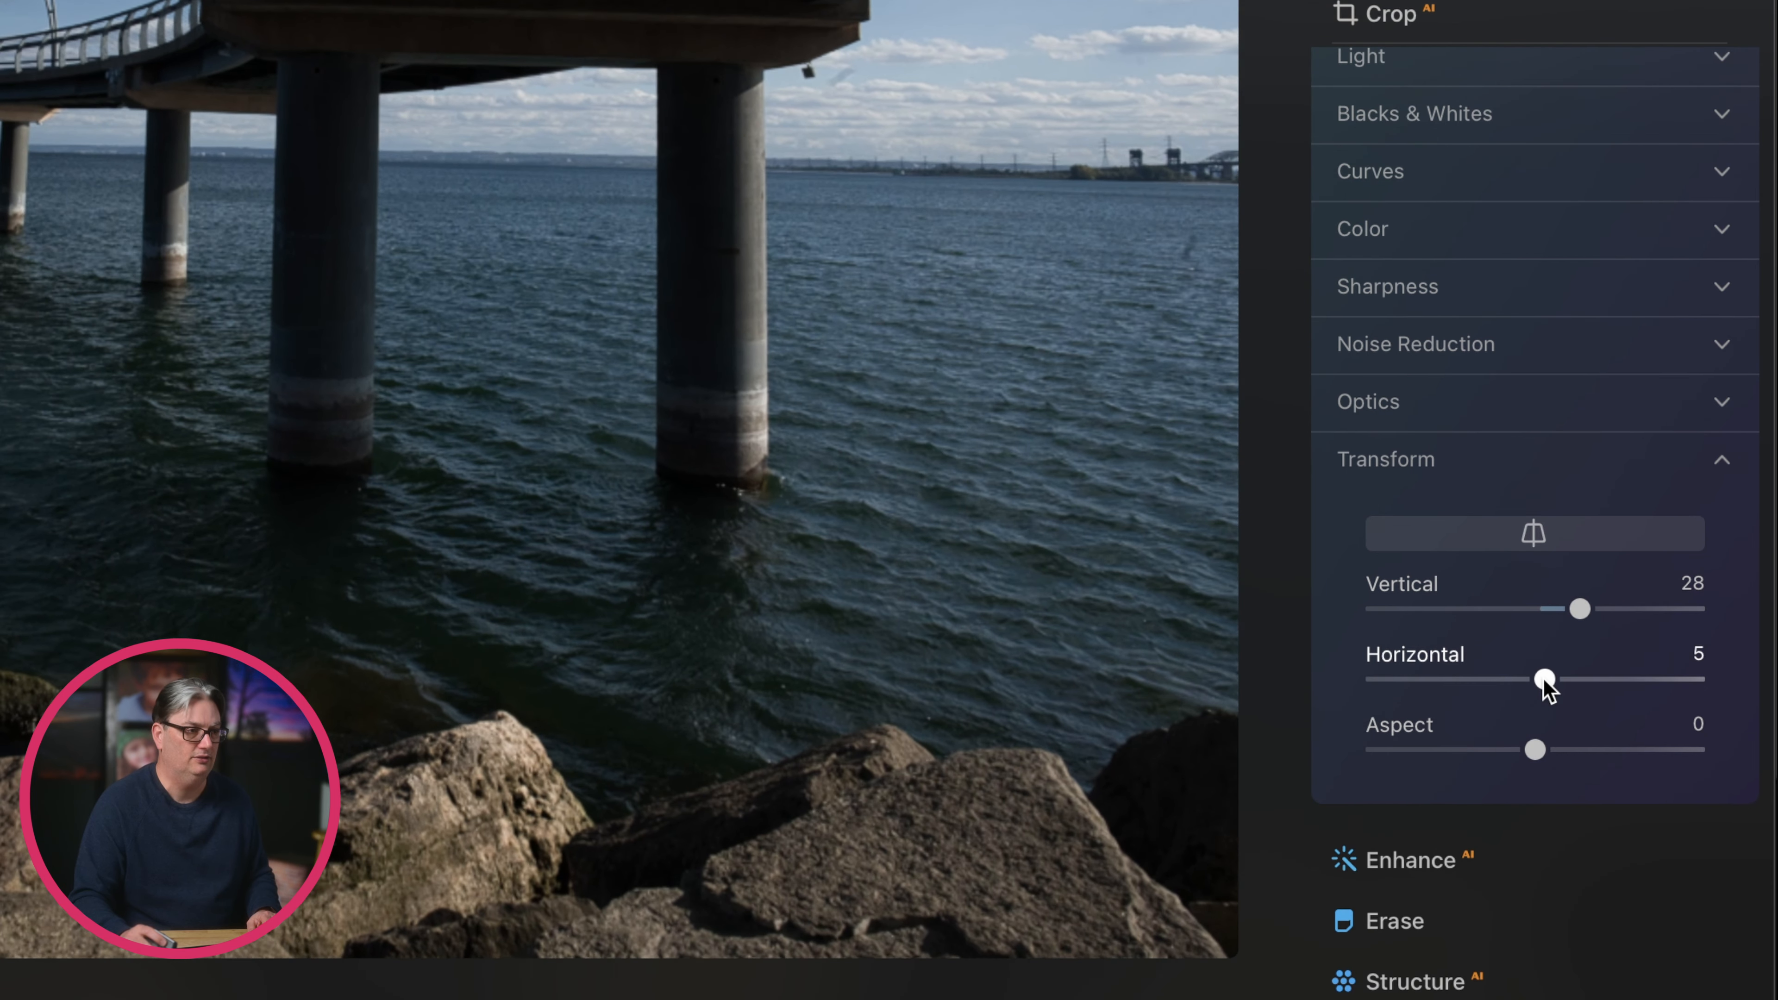
mouse_move(1534, 748)
left_mouse_down()
mouse_move(1565, 750)
mouse_move(1542, 751)
left_mouse_up()
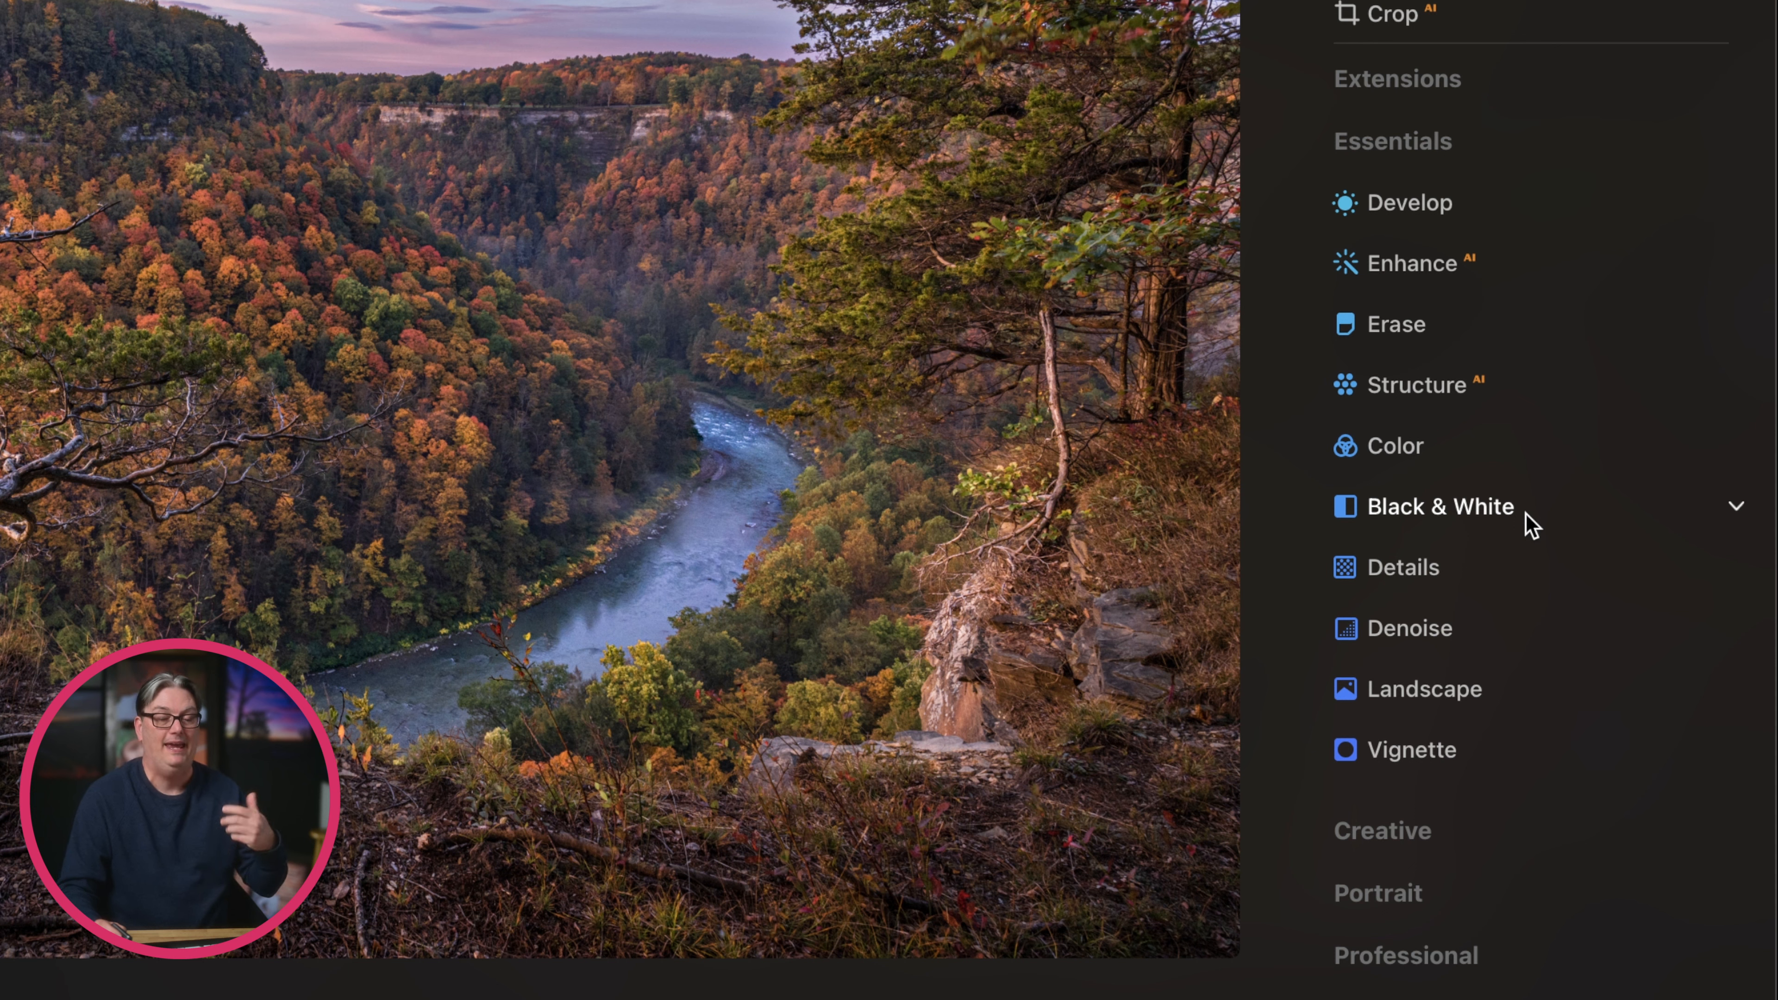
Show the masking options of the Black & White tool for the autumn river photo.
left_click(1531, 524)
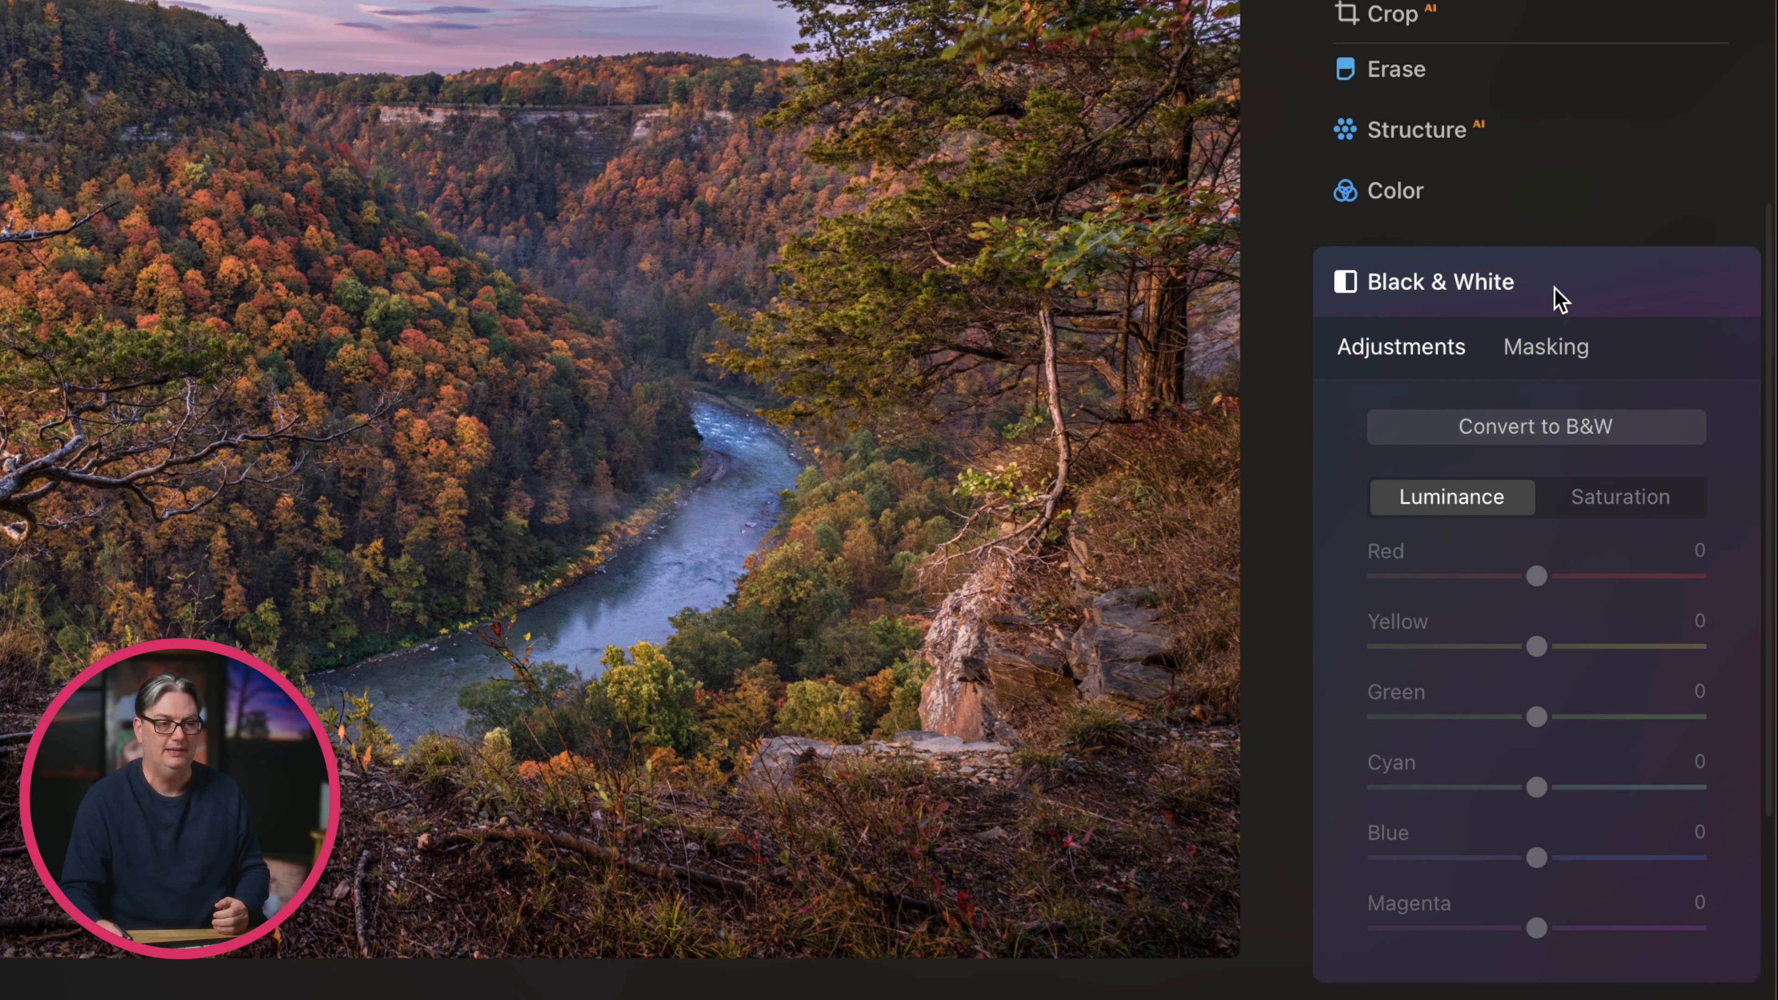
left_click(1566, 355)
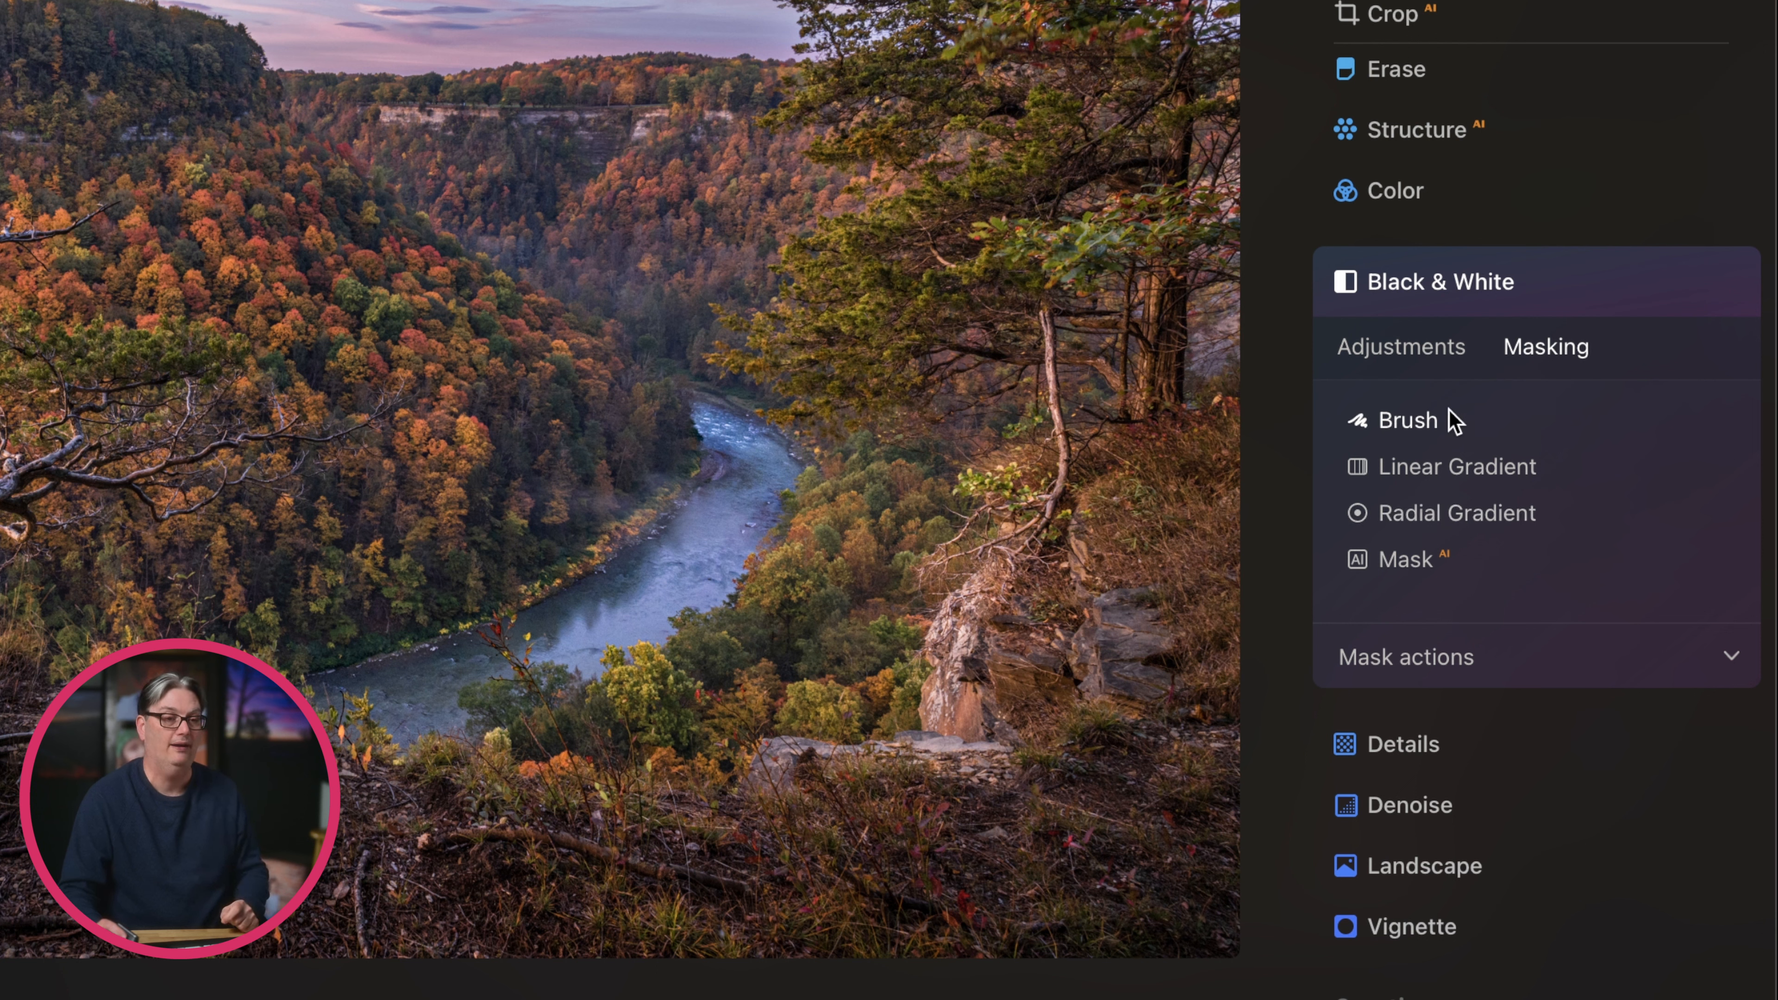
Try a Black & White brush mask over the river, convert the masked area to black and white, and reset the tool.
left_click(1409, 421)
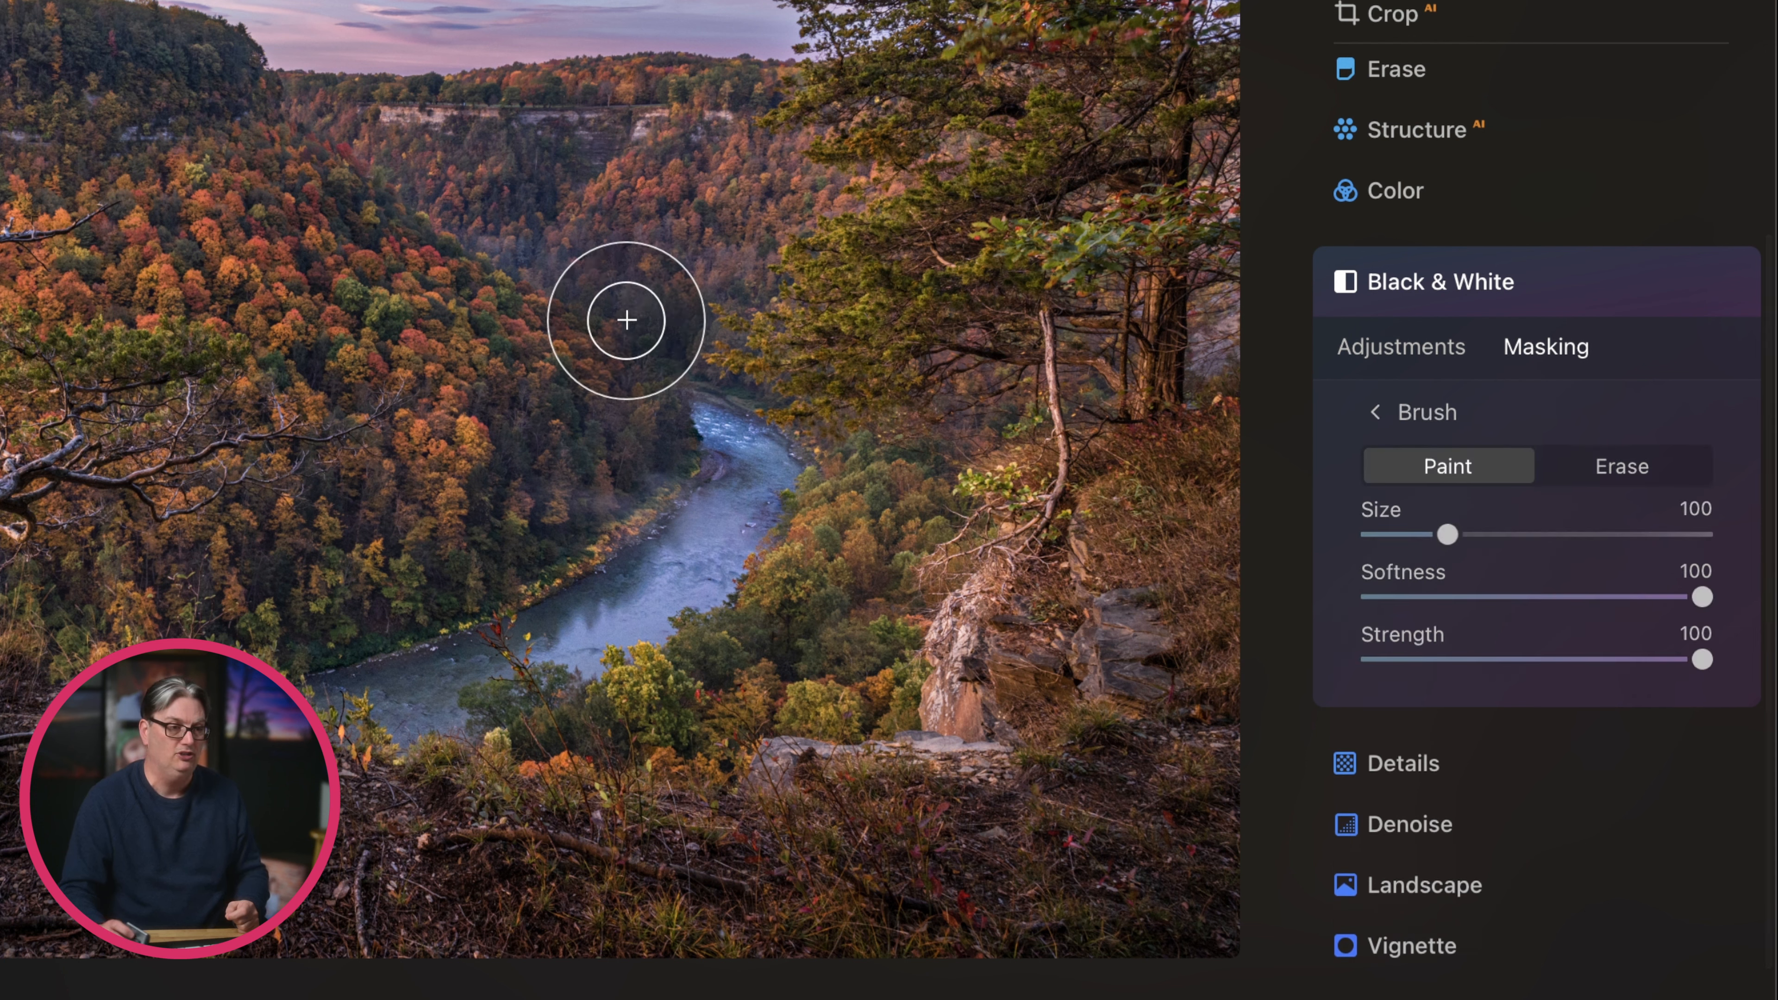
mouse_move(709, 419)
left_mouse_down()
mouse_move(721, 478)
mouse_move(691, 543)
mouse_move(555, 621)
mouse_move(329, 696)
mouse_move(627, 620)
mouse_move(703, 537)
mouse_move(718, 433)
mouse_move(725, 527)
mouse_move(566, 639)
mouse_move(357, 688)
left_mouse_up()
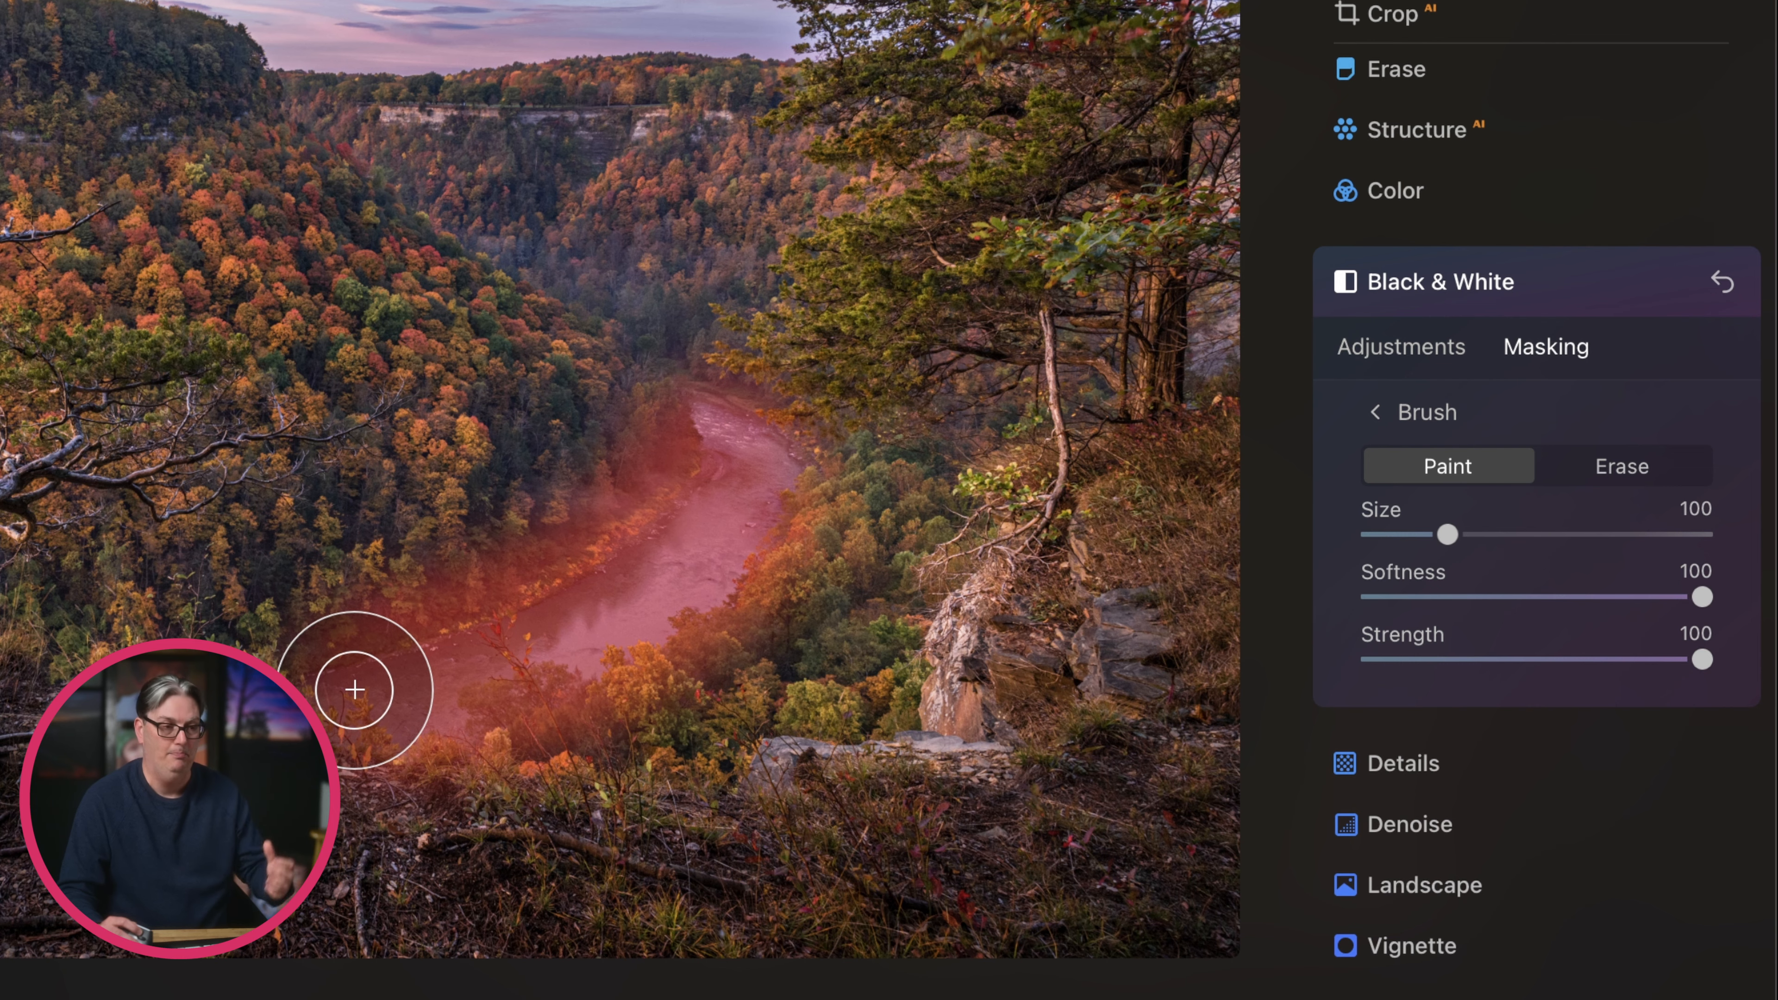
left_click(1421, 347)
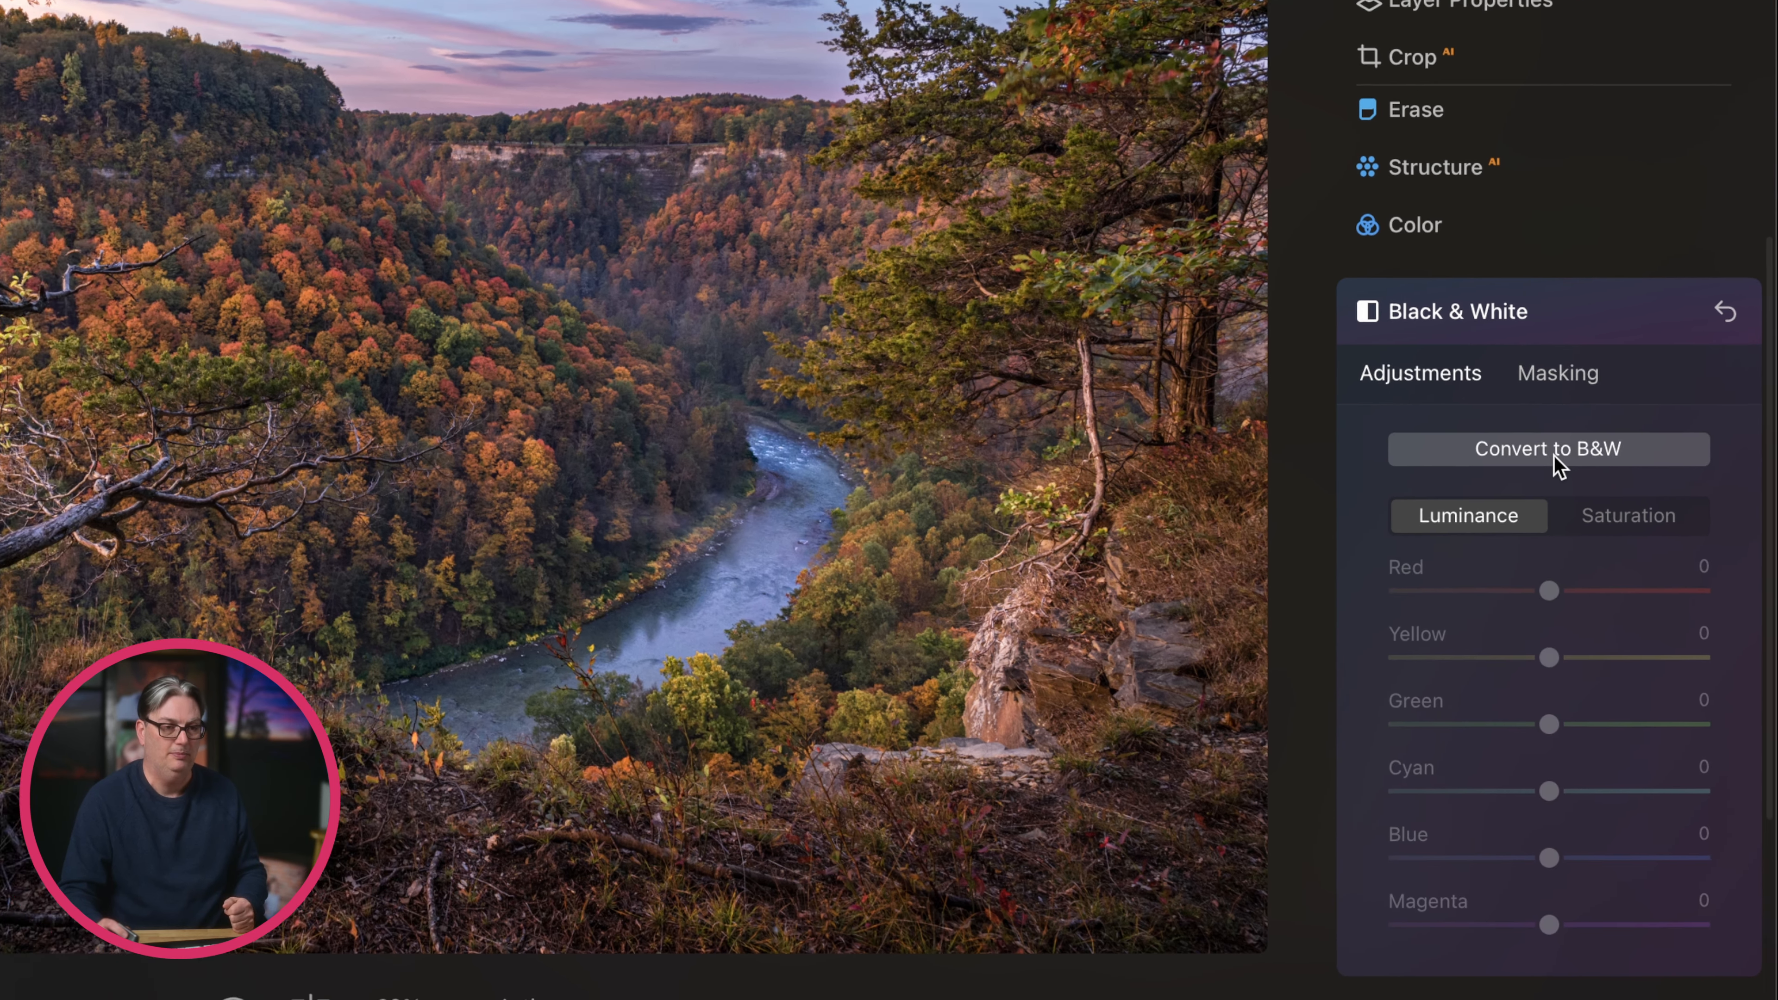
left_click(1552, 455)
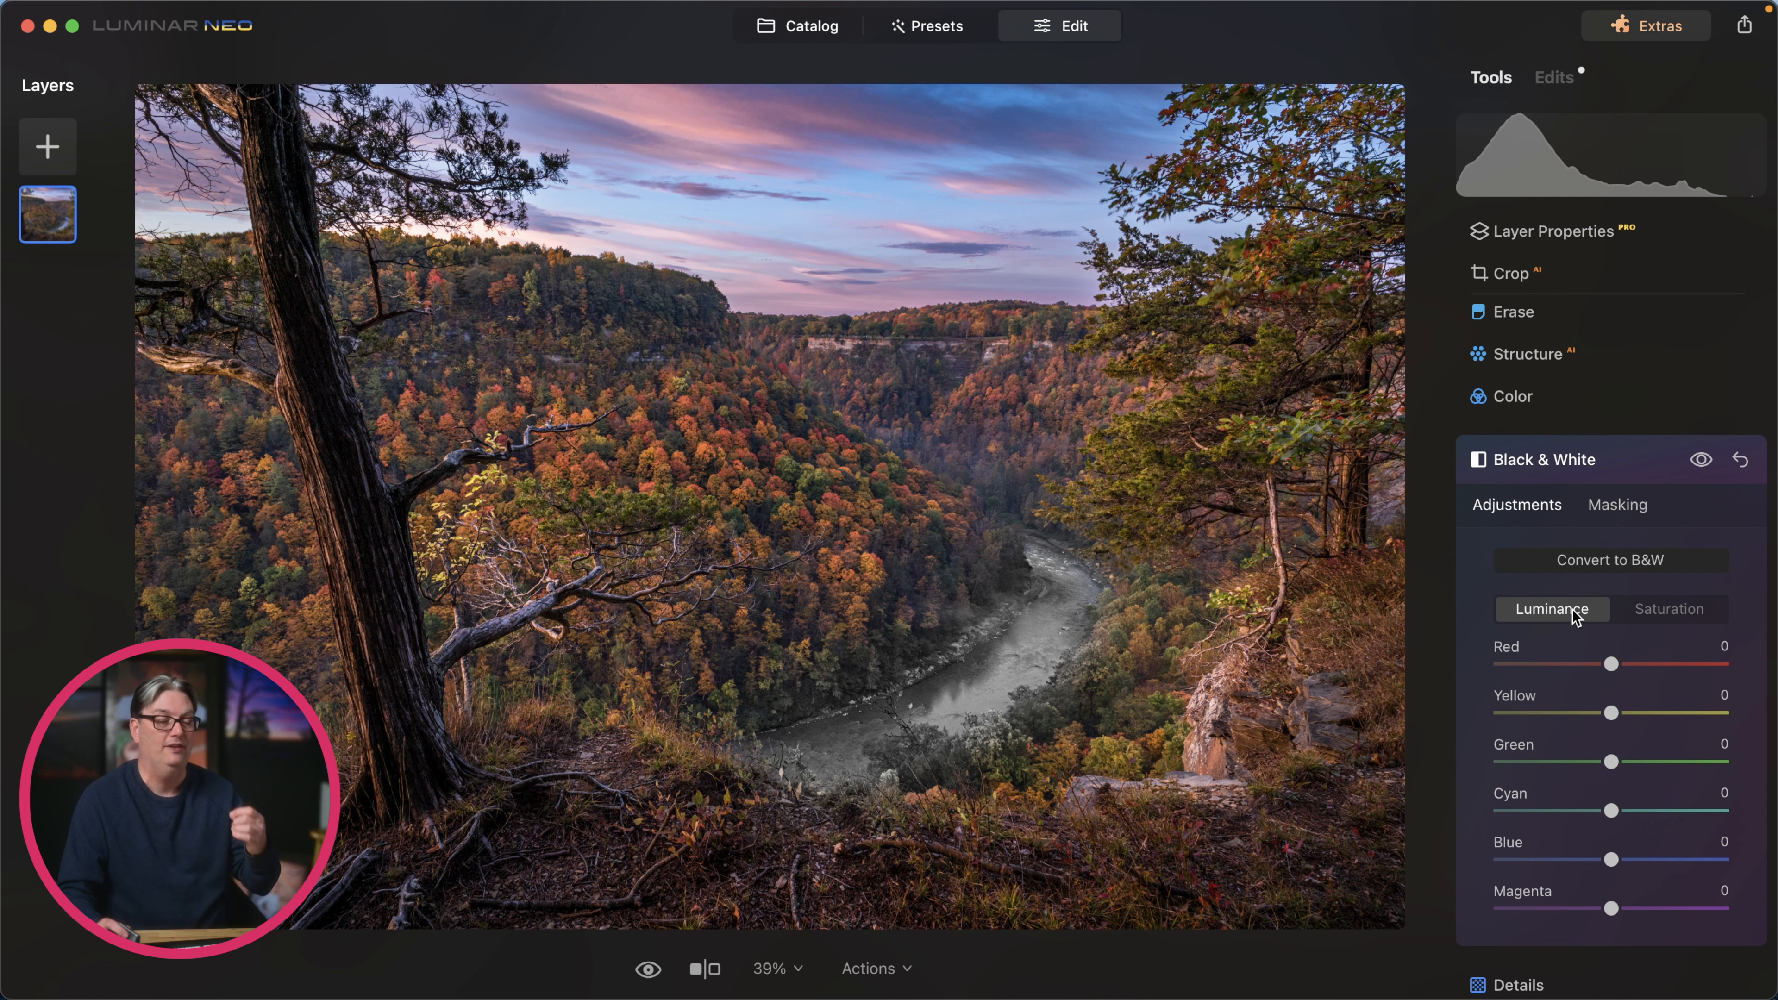
left_click(1742, 461)
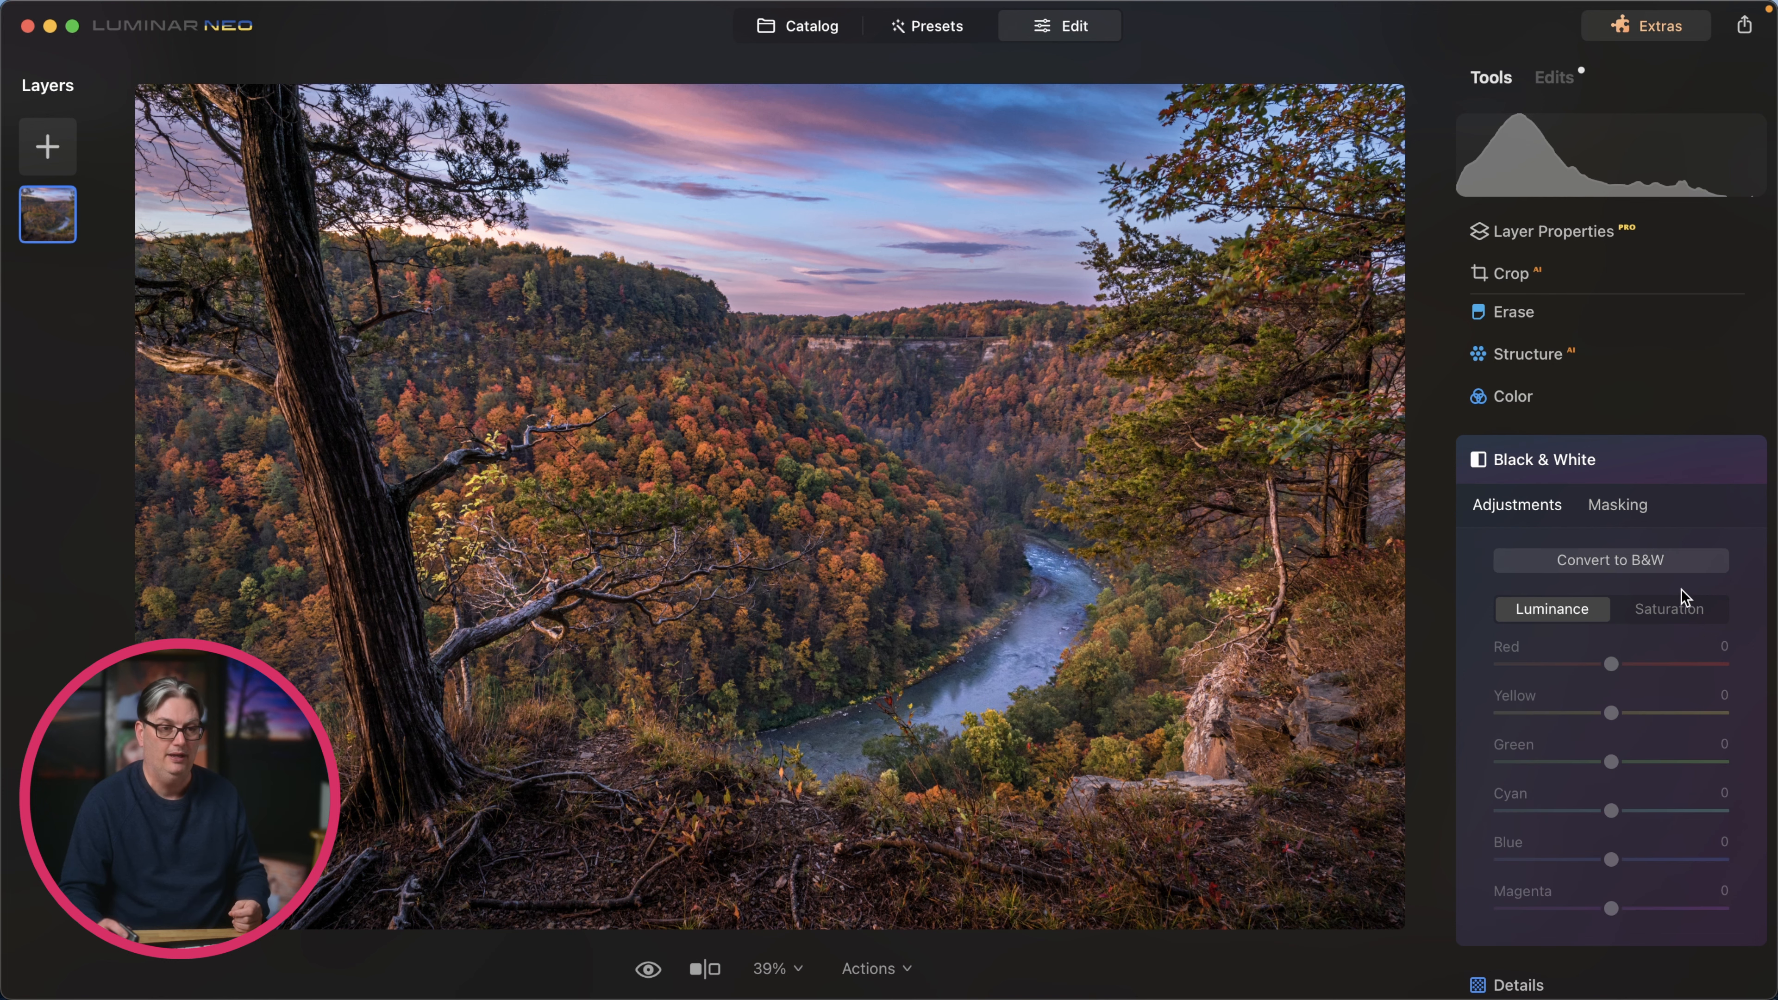
Draw a horizontal linear gradient mask from the sky down to mid-valley and convert the masked area to black and white.
left_click(1624, 507)
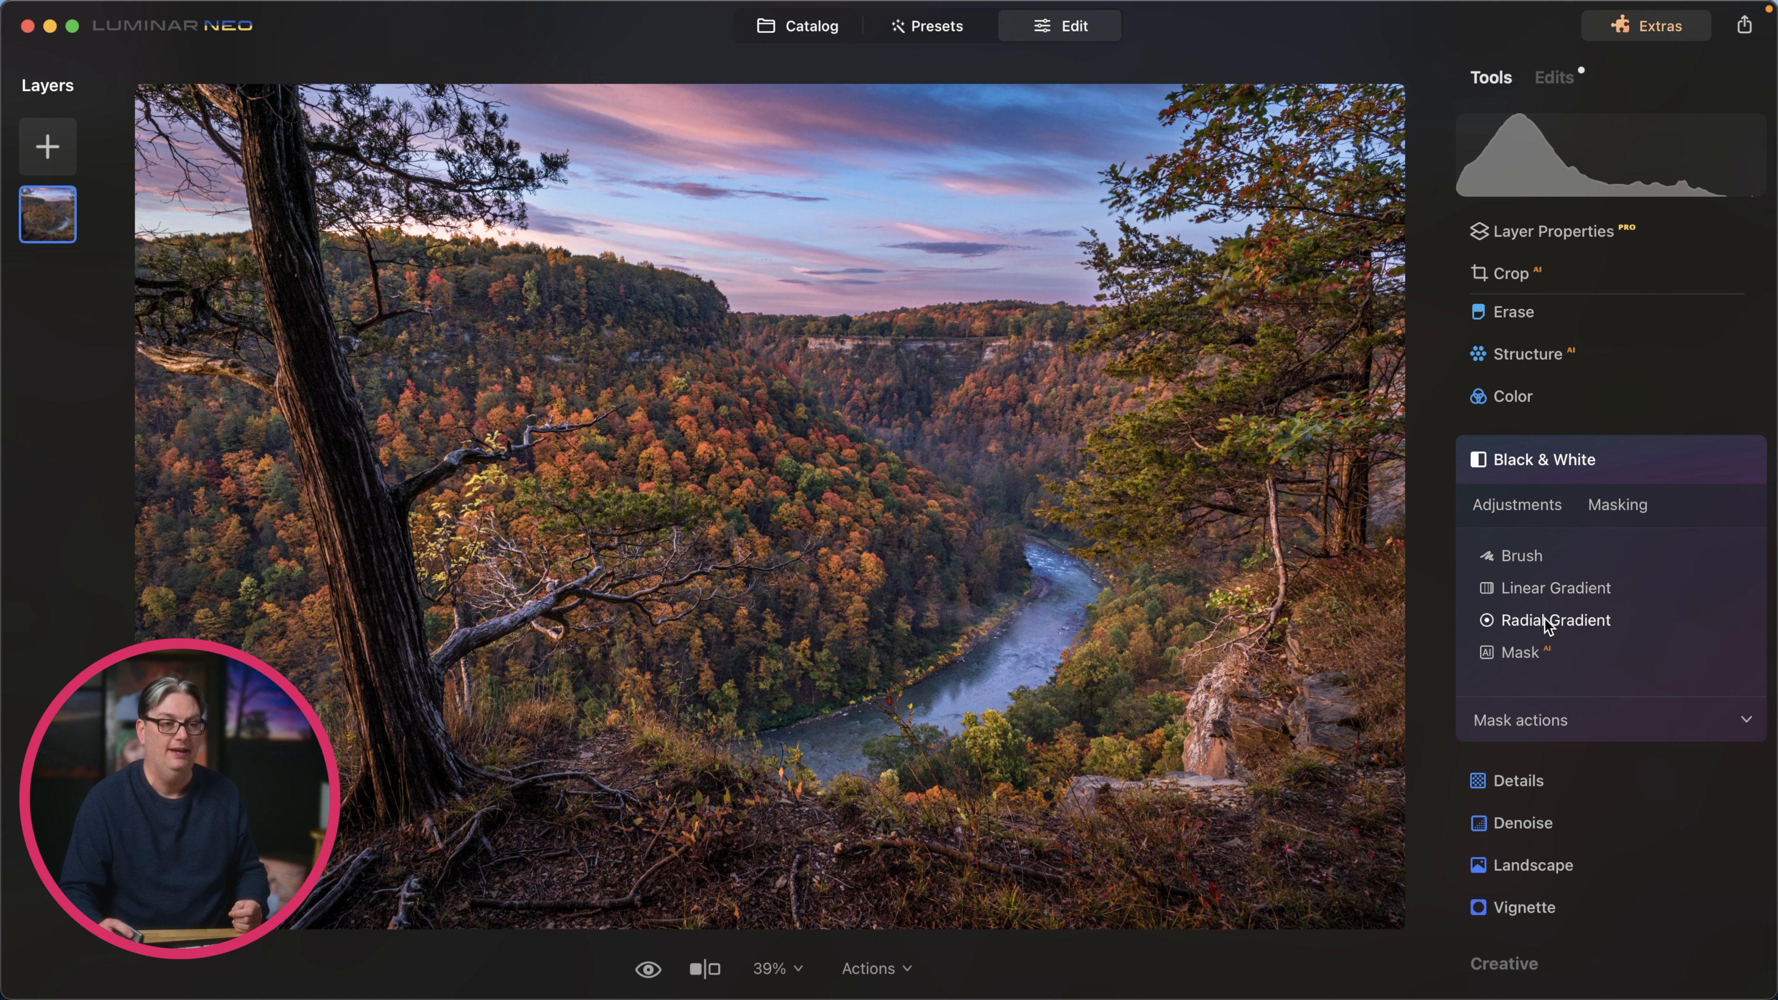
left_click(1561, 589)
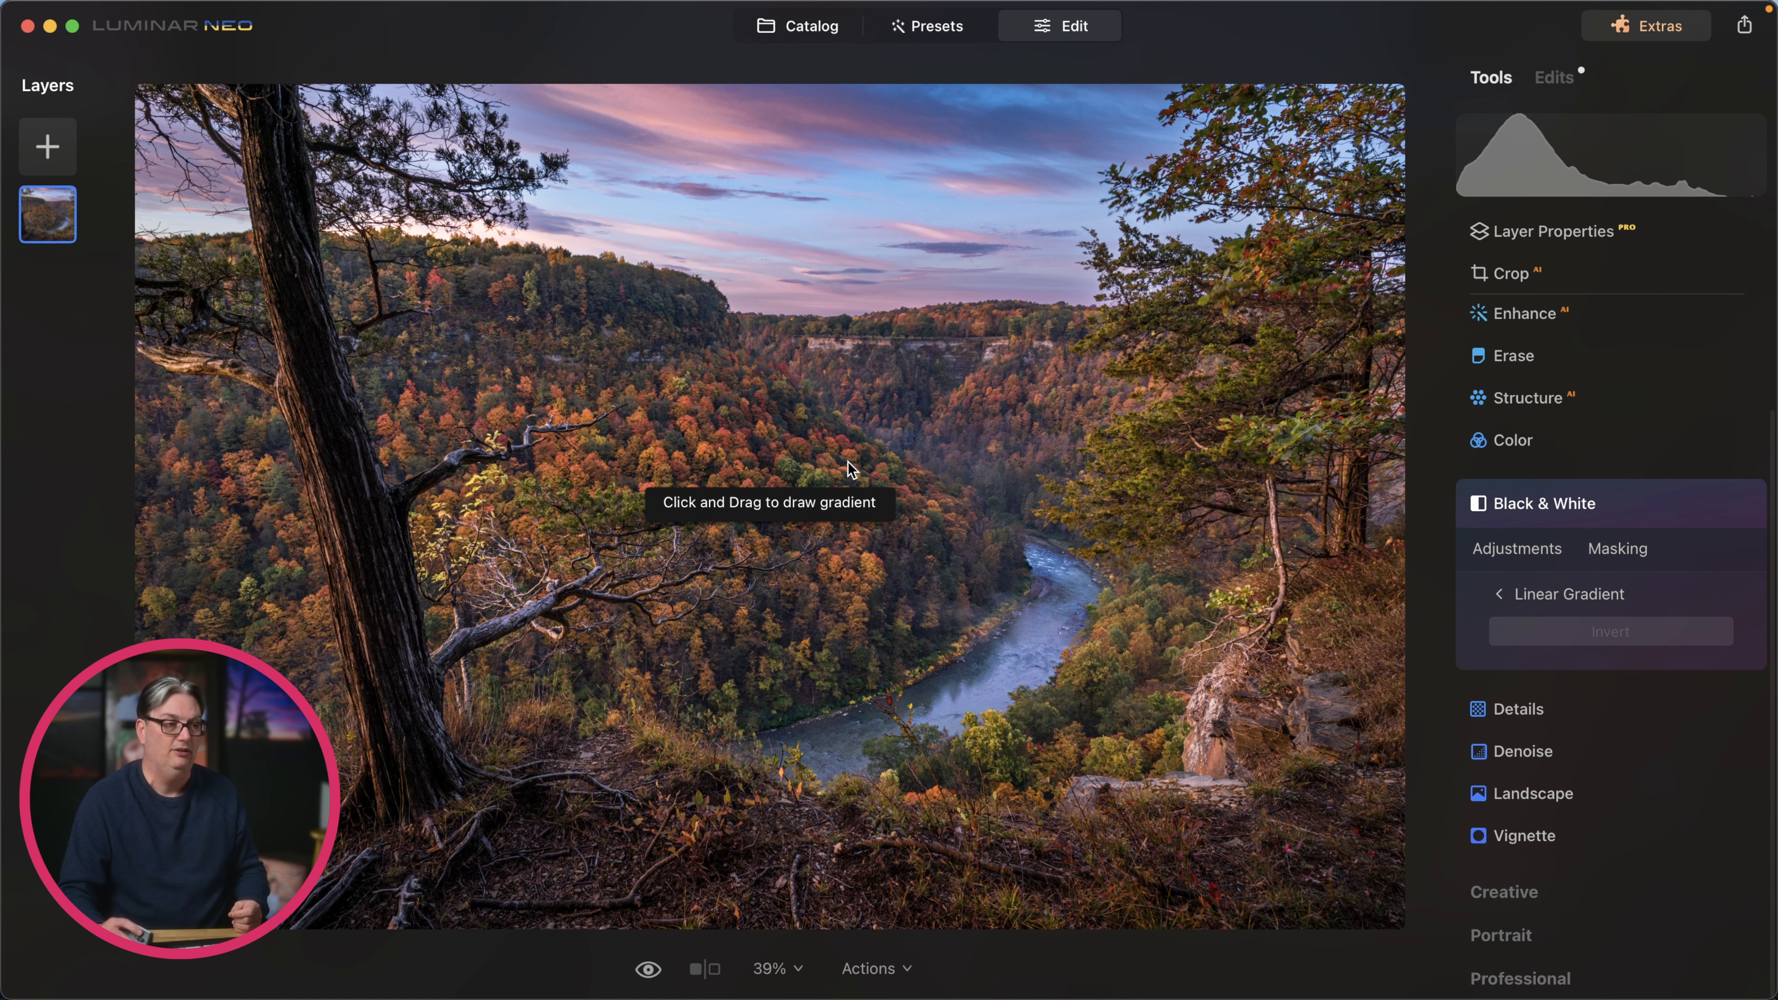
left_click_drag(774, 179, 776, 630)
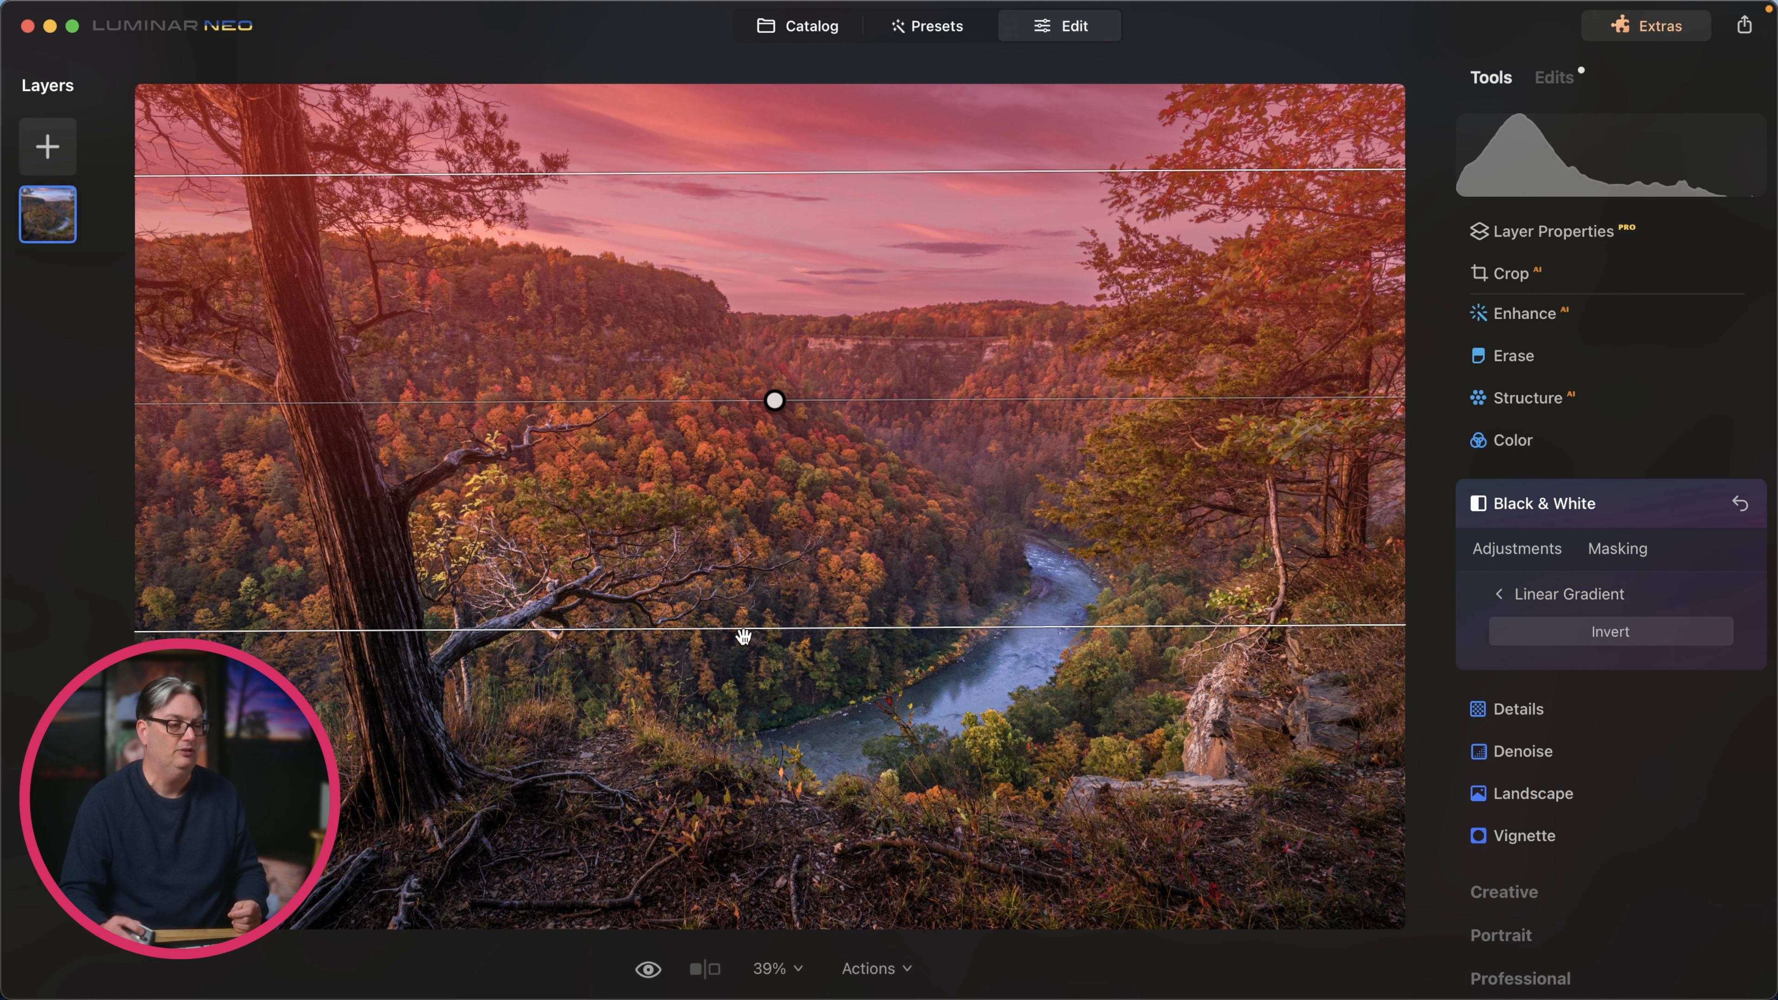
left_click(1524, 557)
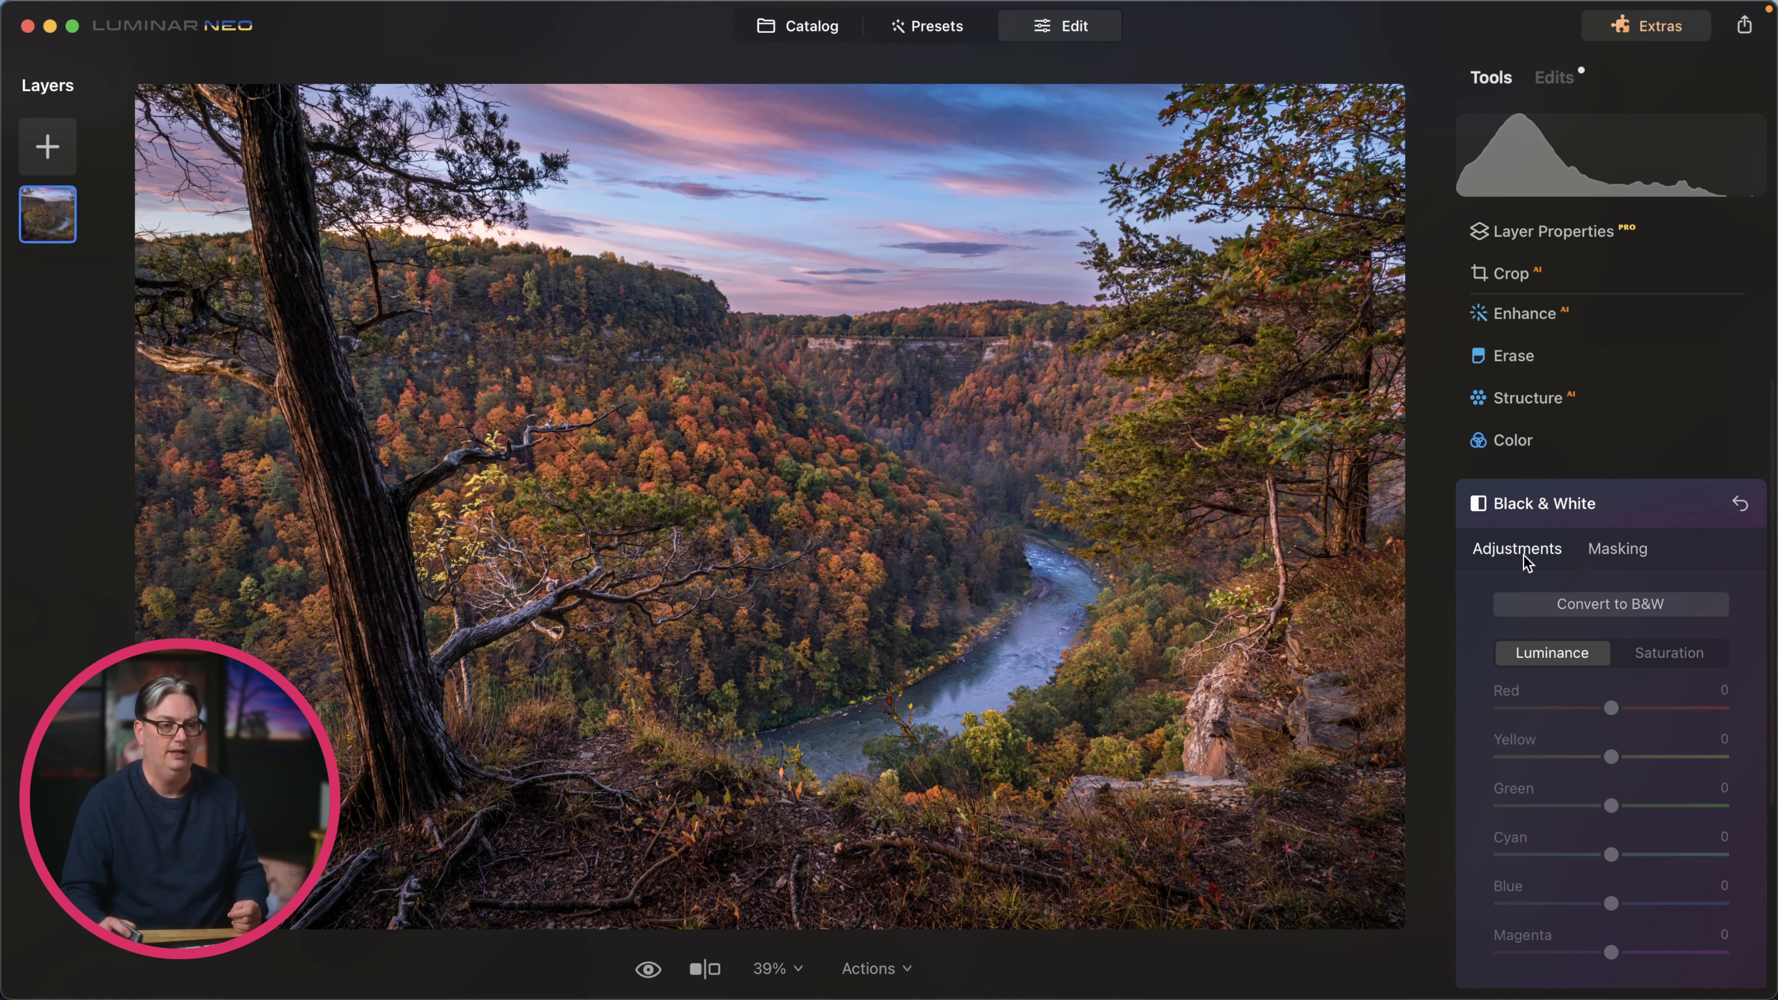
left_click(1636, 608)
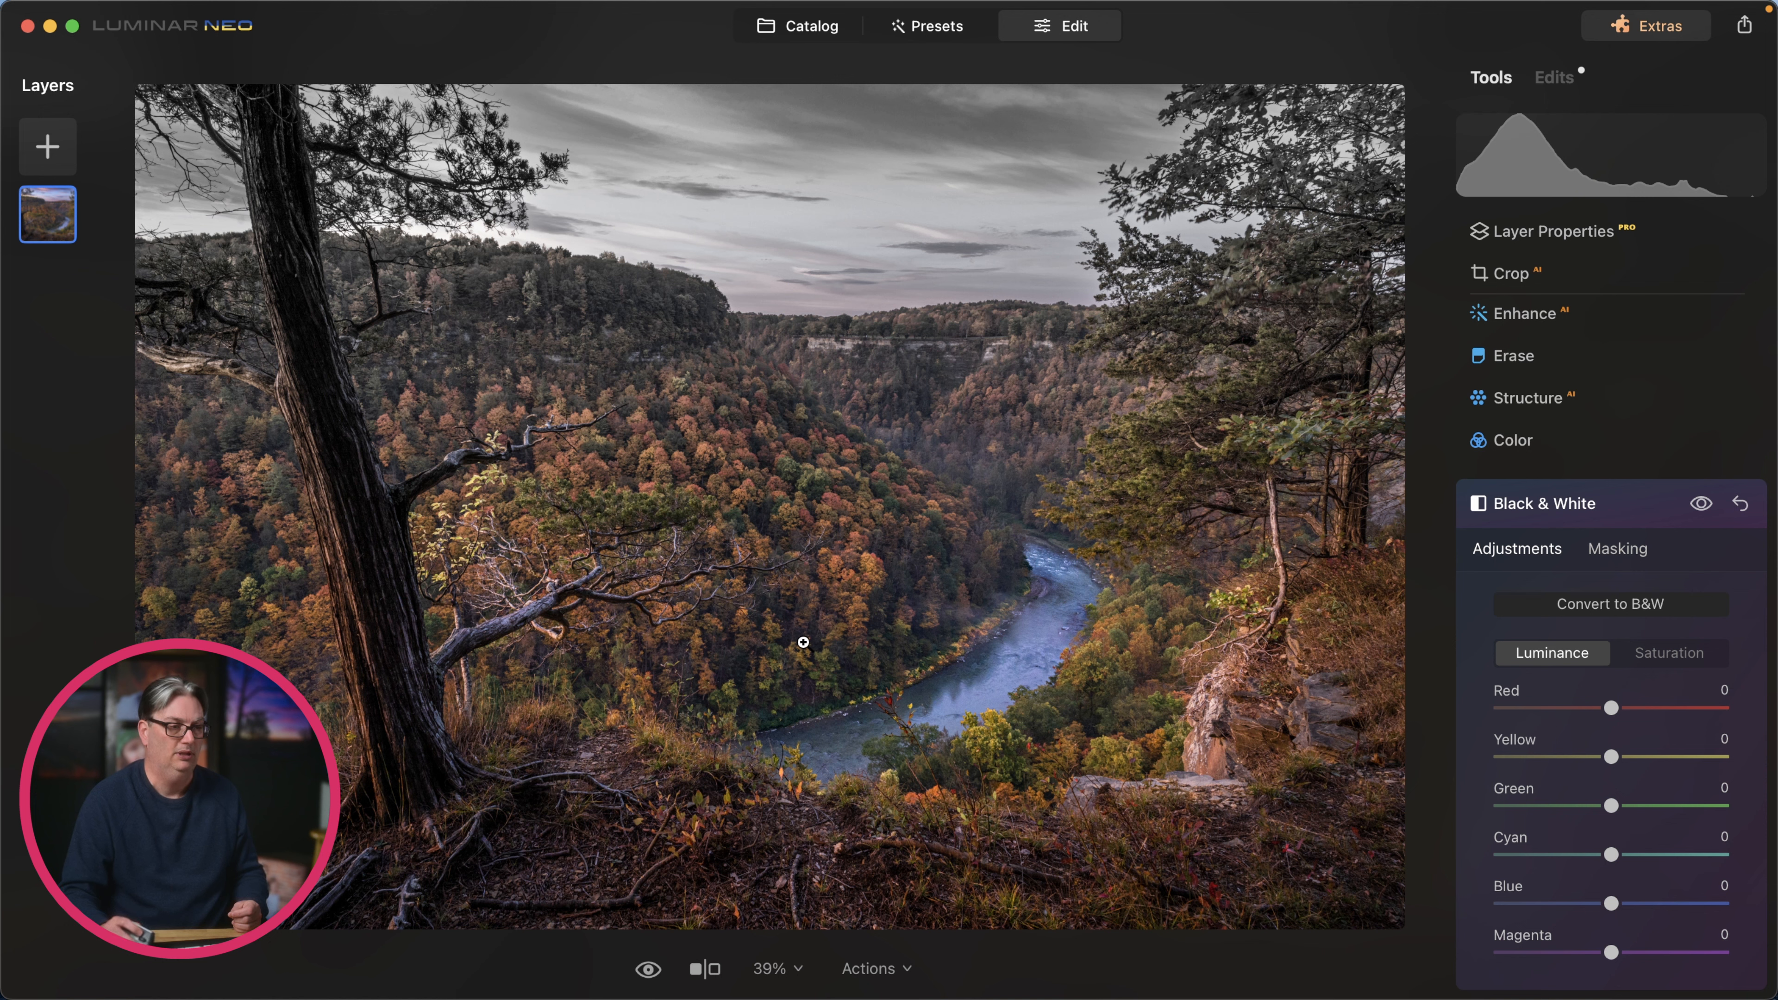
Try a tilted linear gradient mask across the river photo and reset the Black & White tool.
left_click(1497, 640)
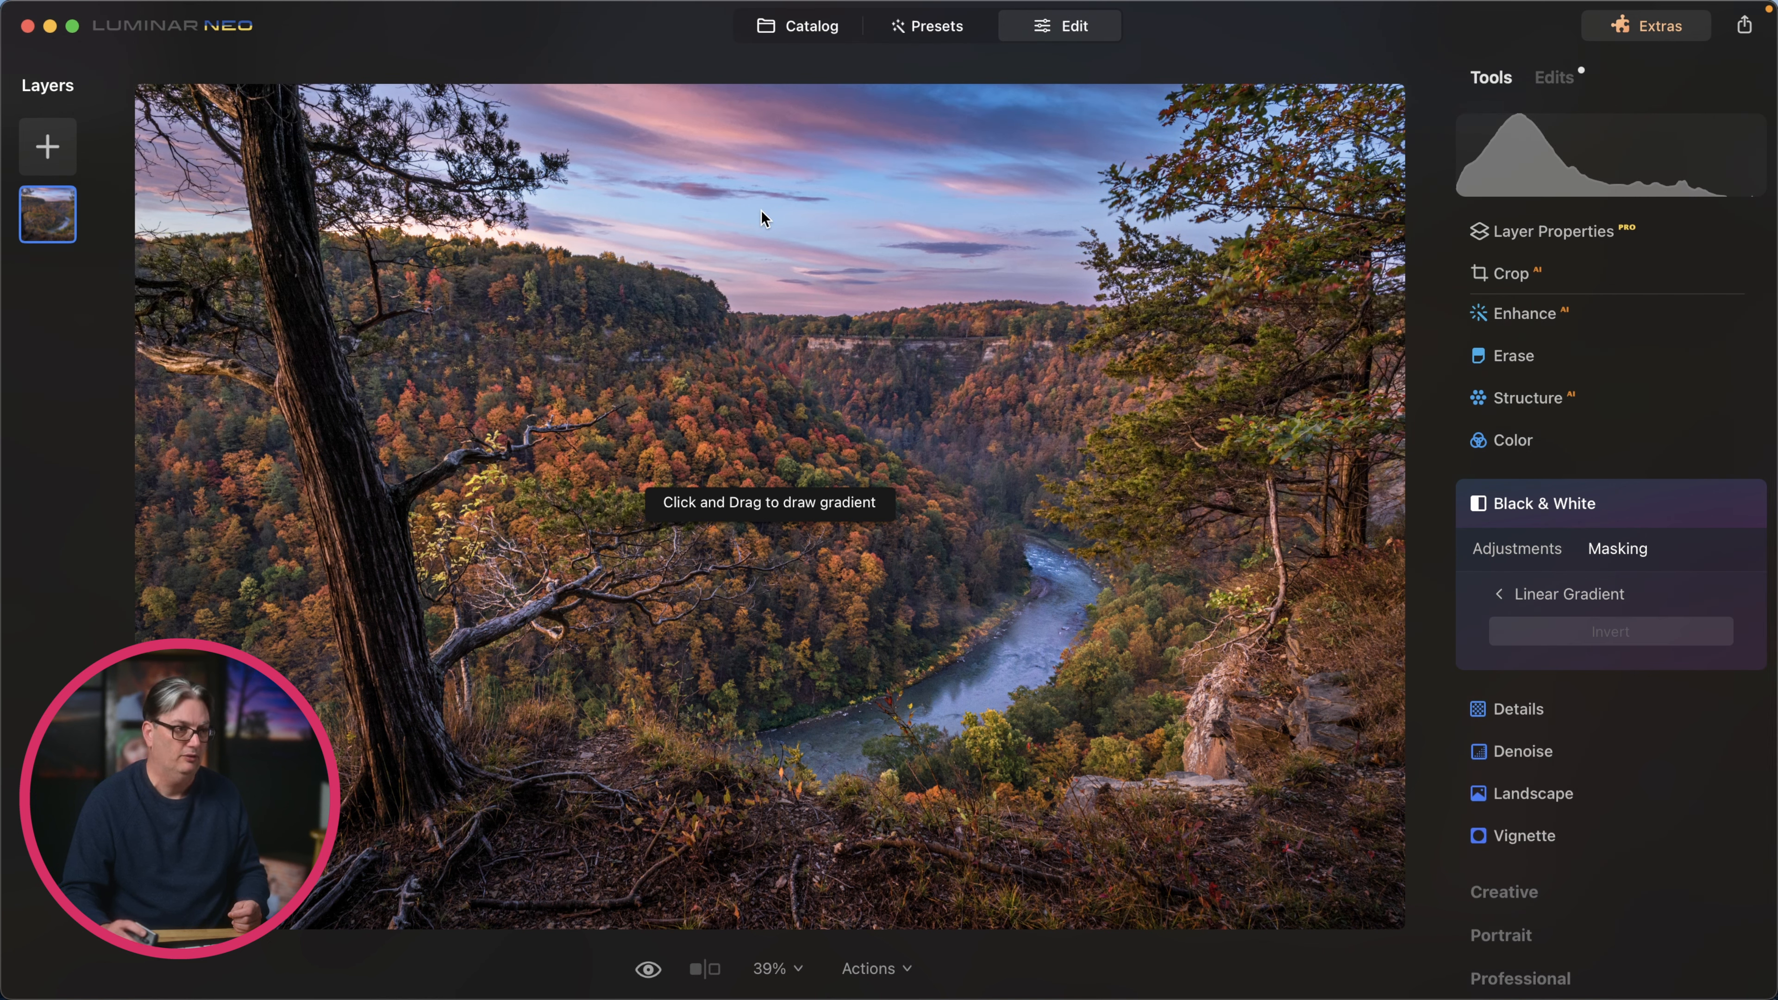
left_click_drag(758, 217, 1001, 659)
left_click_drag(1090, 595, 704, 53)
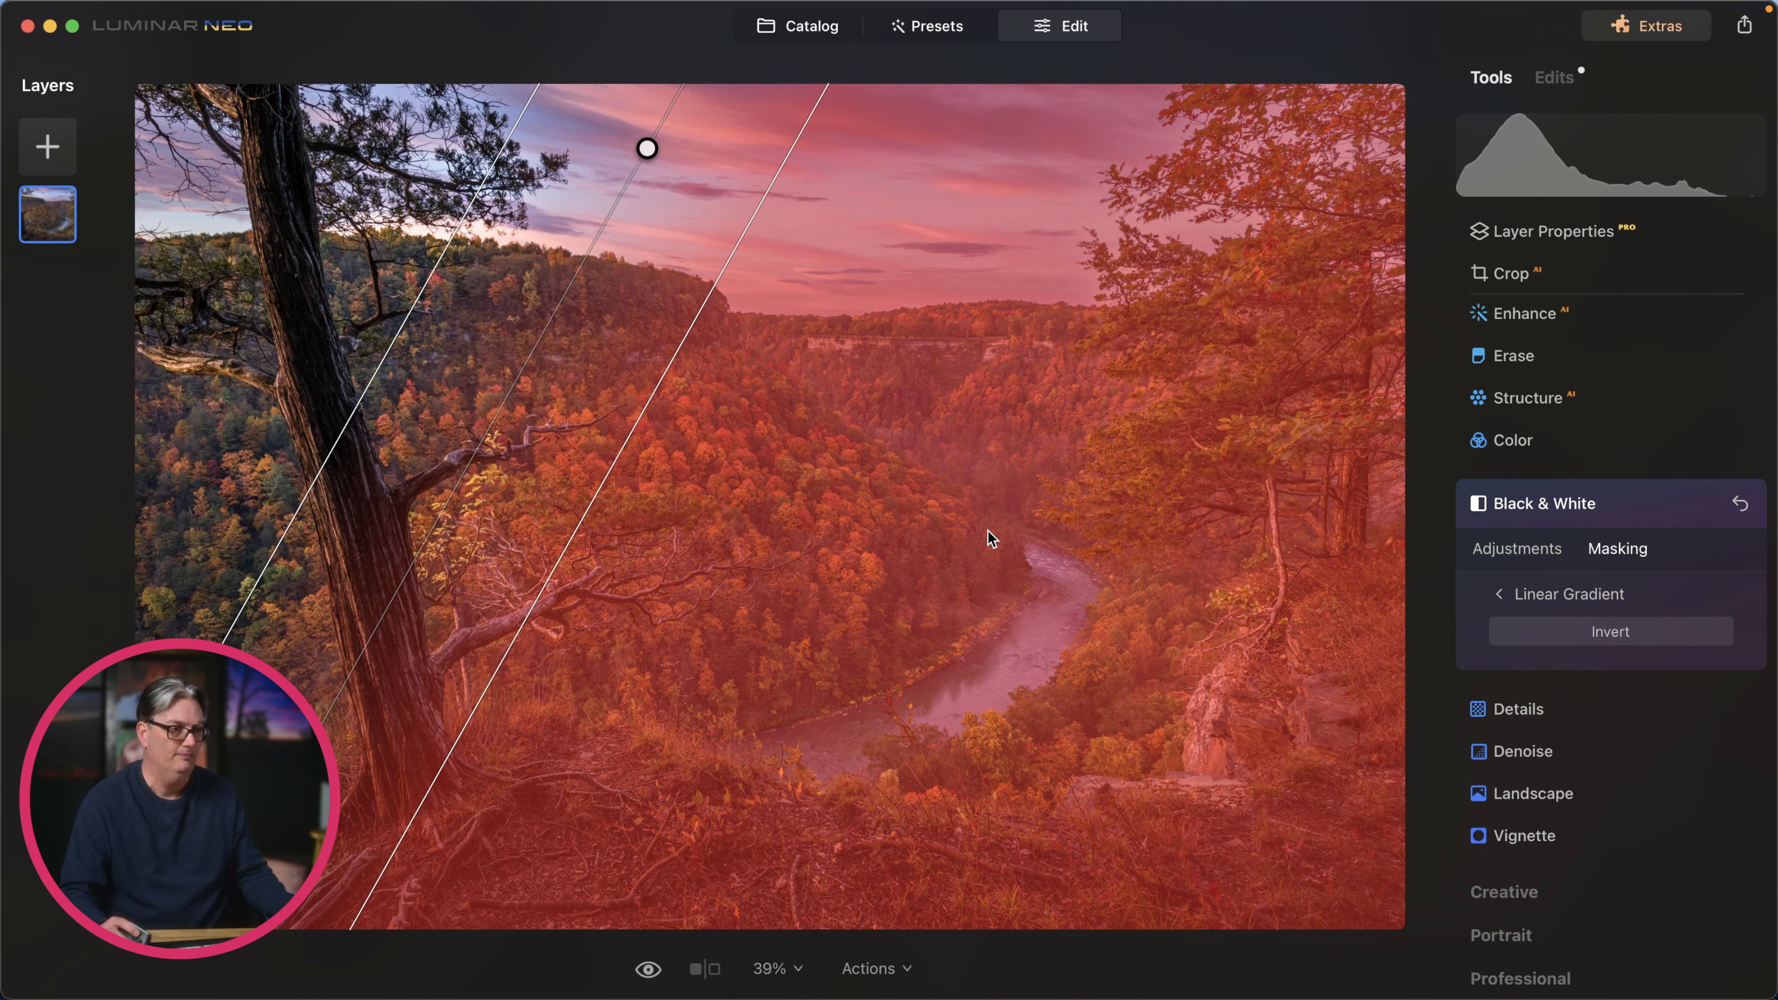
left_click(1735, 504)
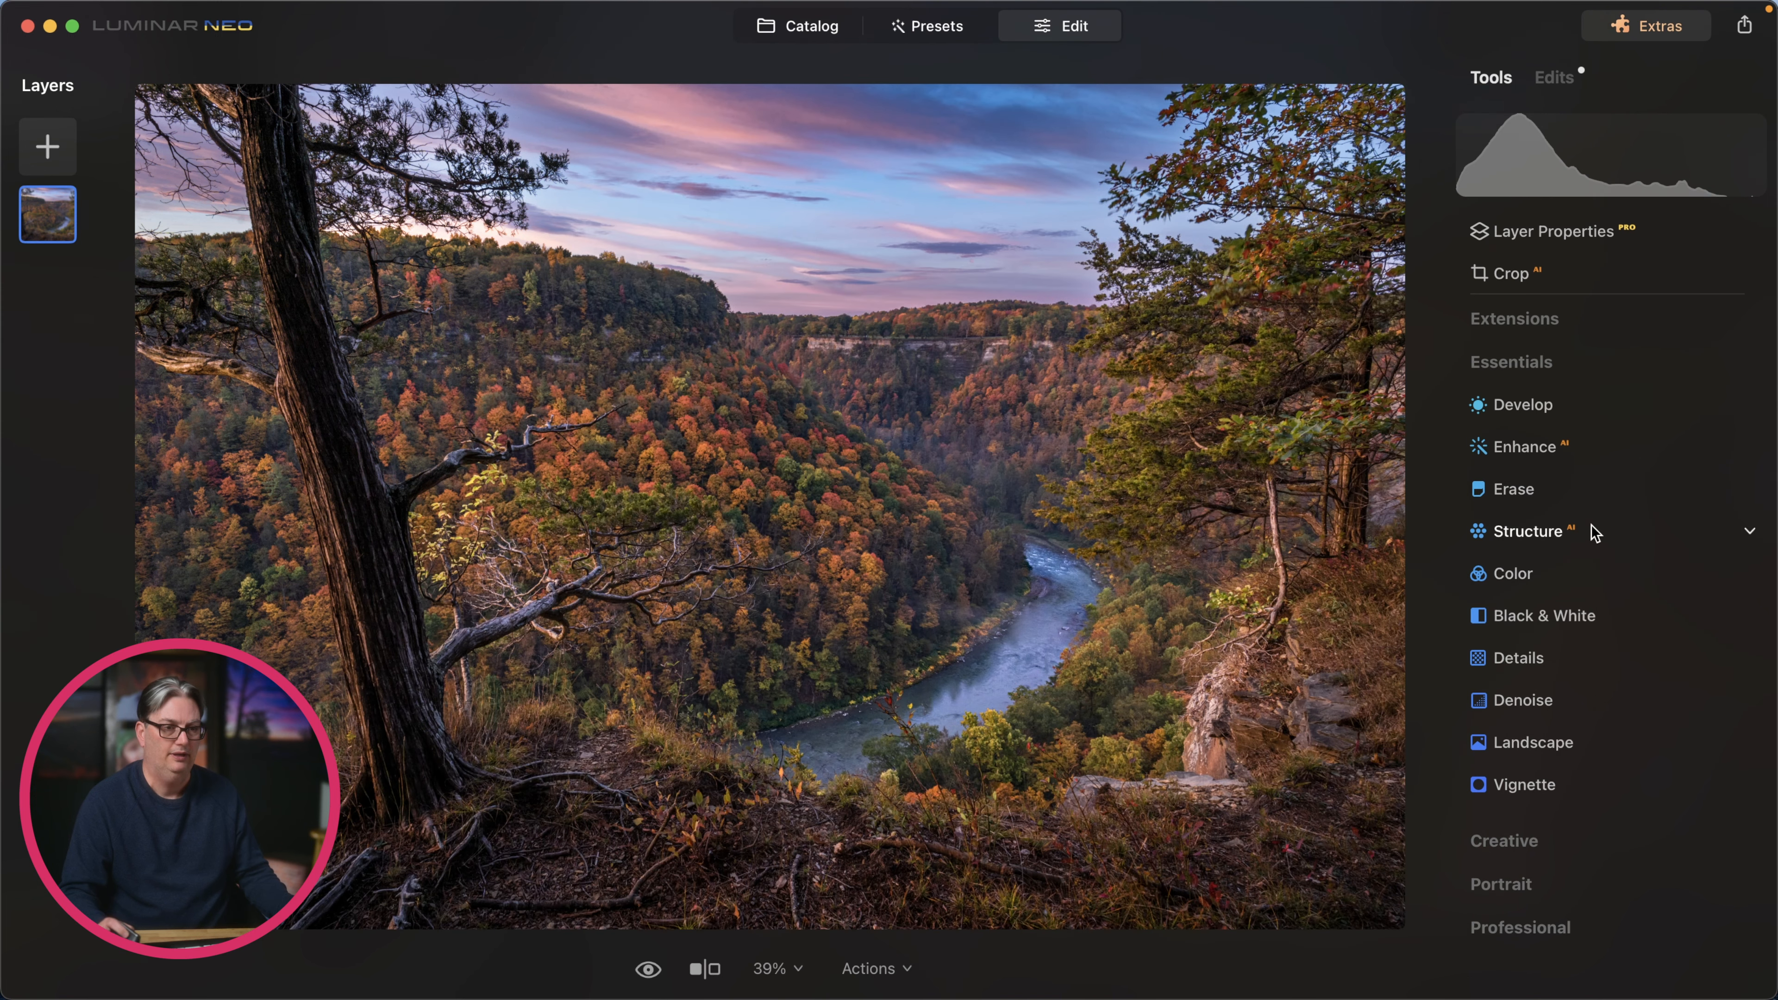
Draw a linear gradient mask over the foreground, rotate it to vertical, narrow its transition, and shift it toward the large tree.
left_click(1544, 615)
left_click_drag(822, 813, 828, 388)
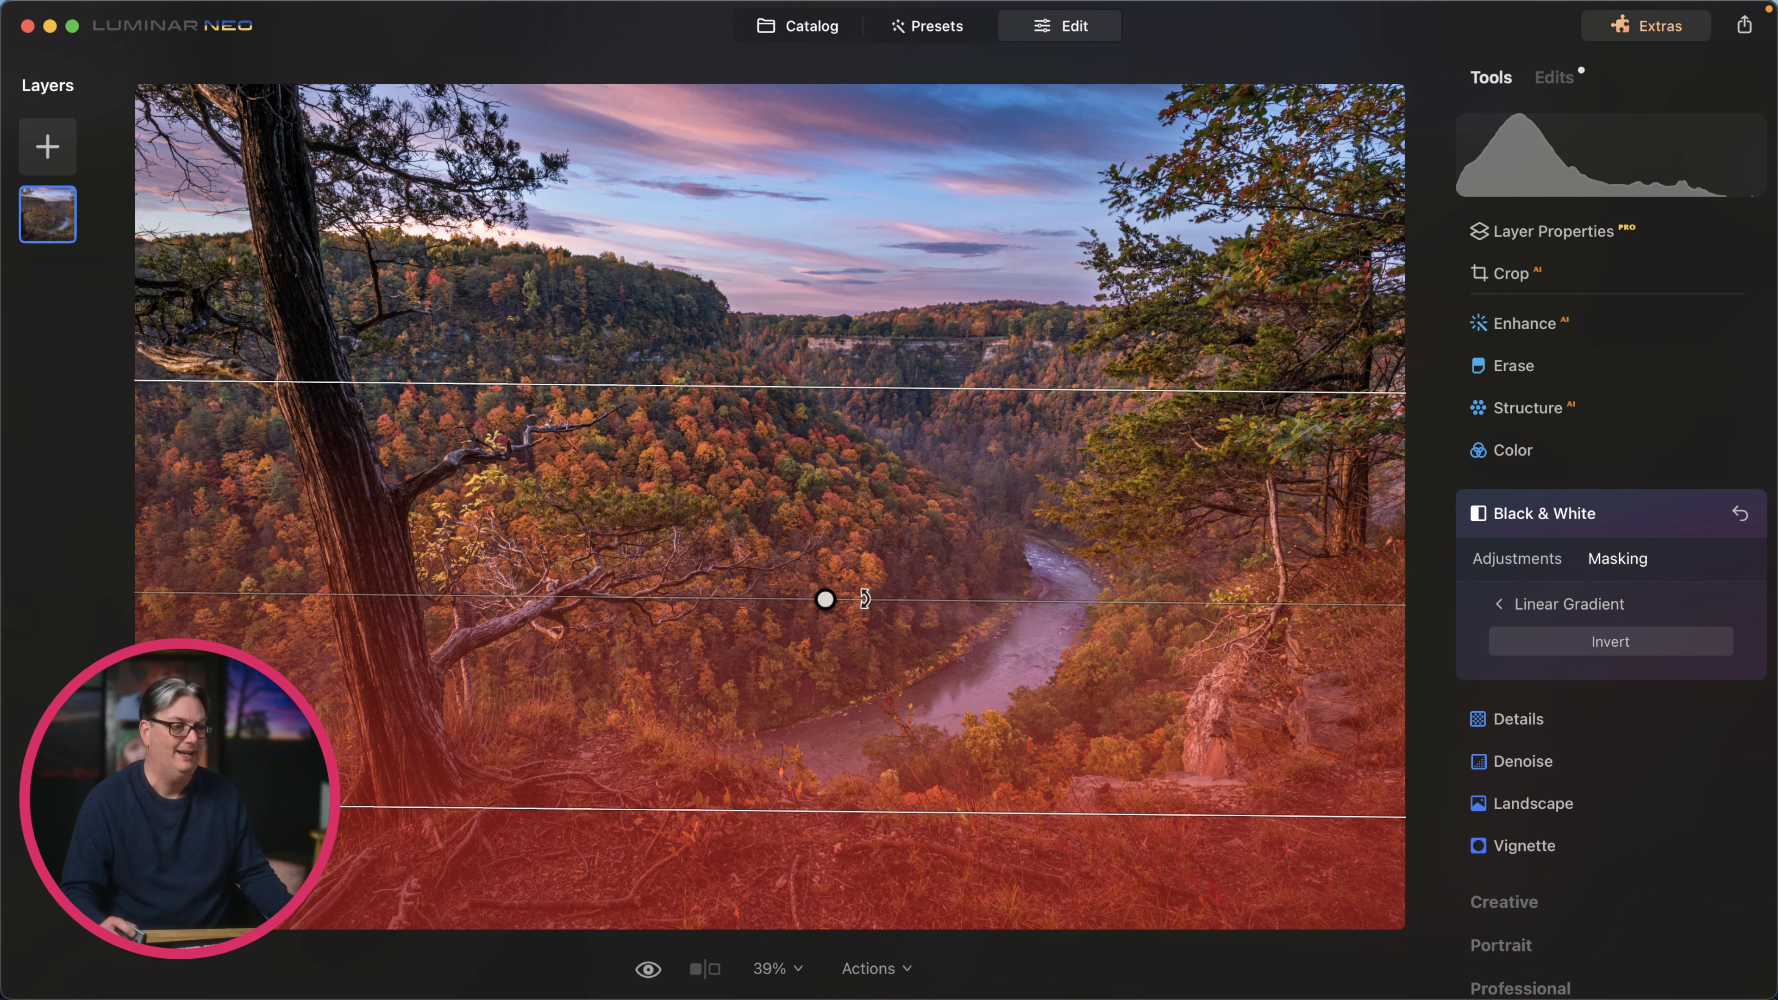
left_click_drag(865, 601, 822, 649)
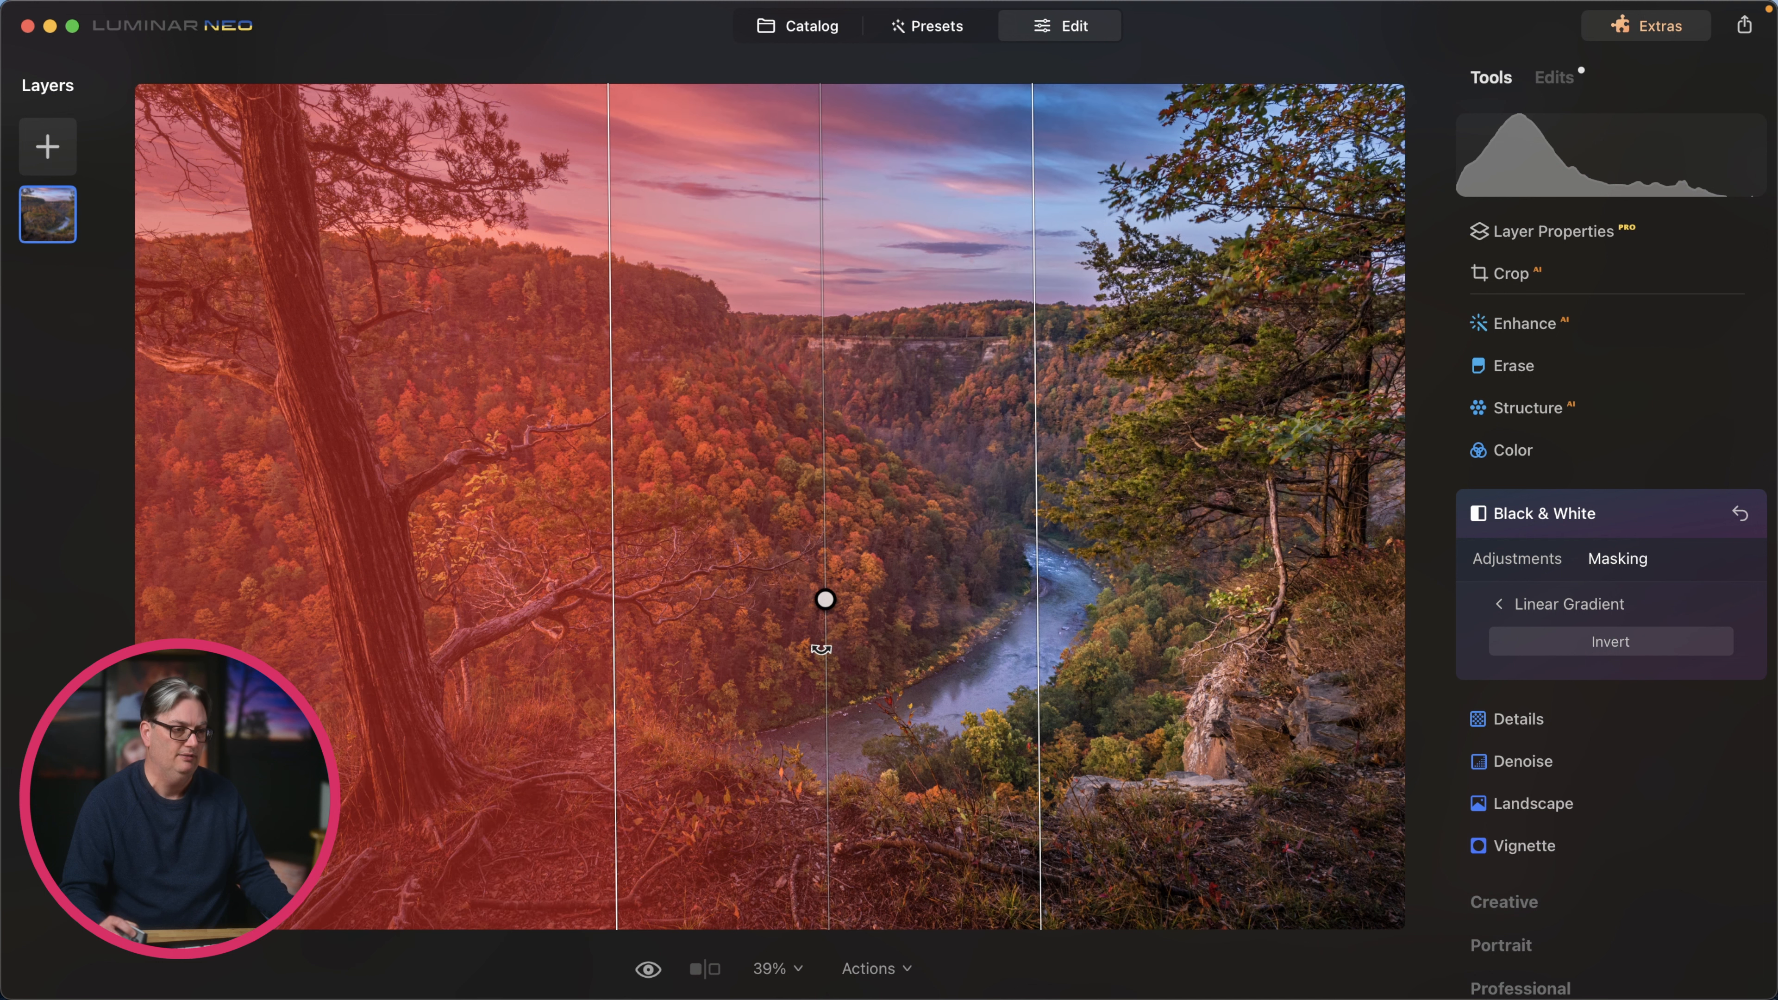
left_click_drag(1037, 566, 829, 571)
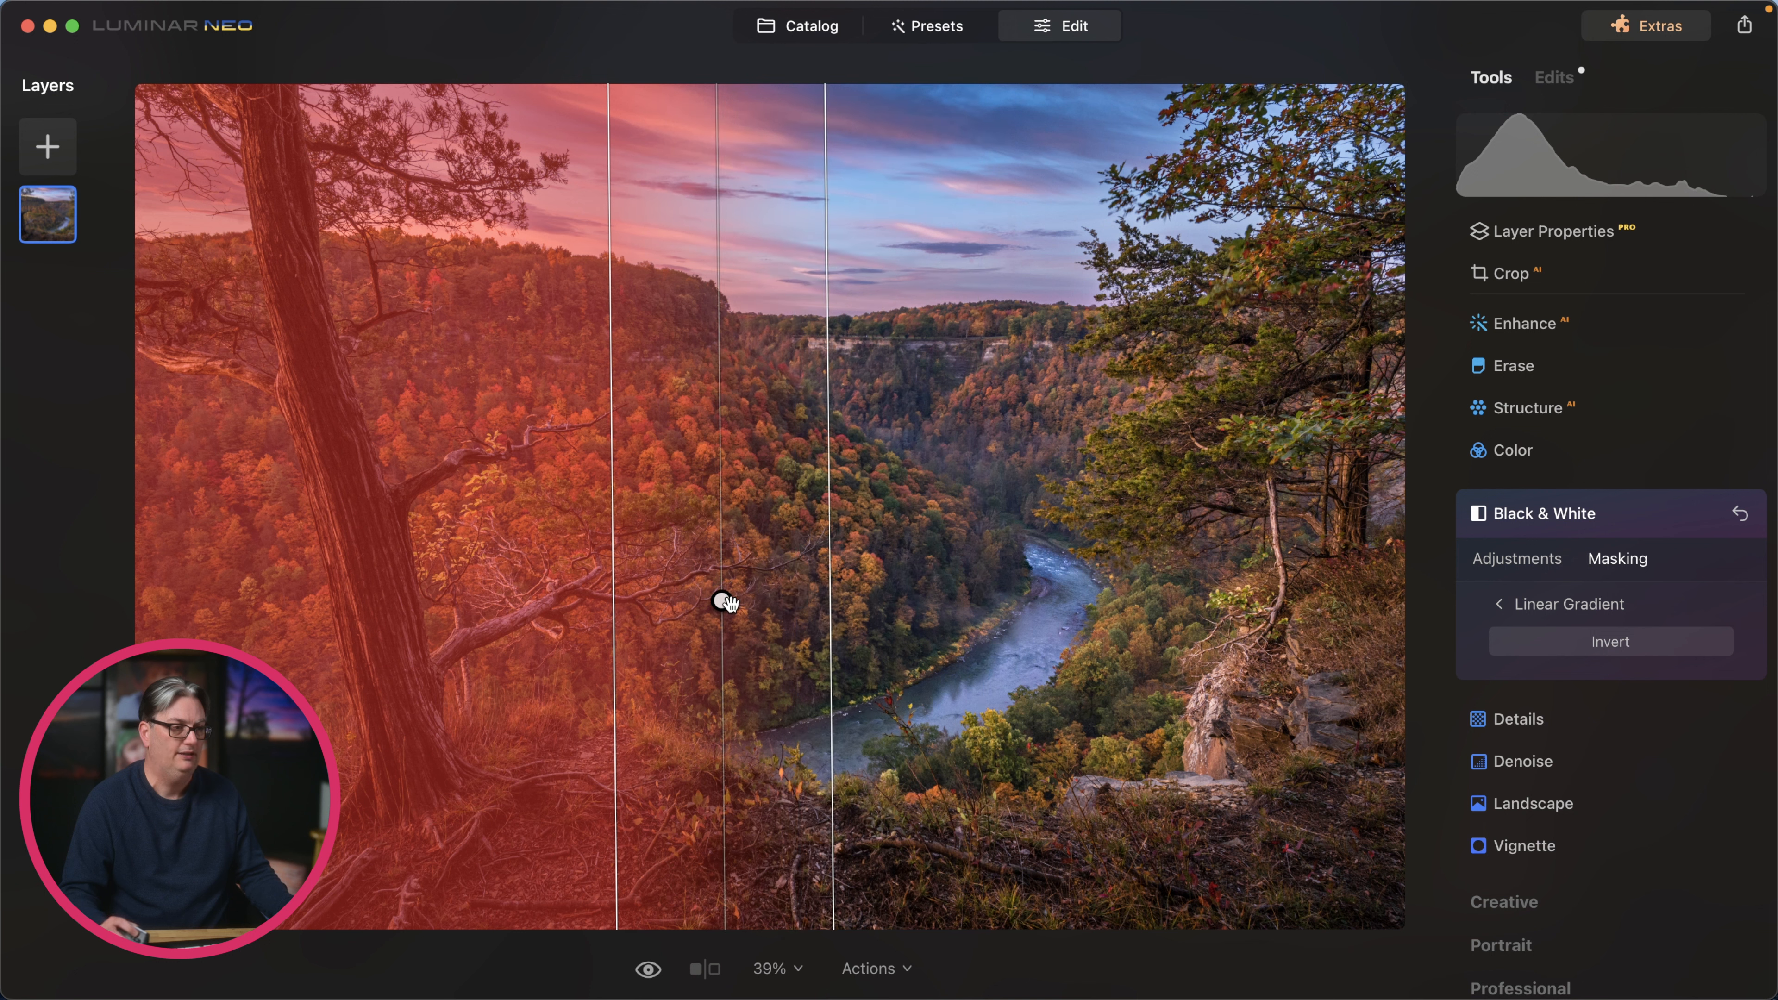
mouse_move(722, 601)
left_mouse_down()
mouse_move(1079, 607)
mouse_move(707, 603)
left_mouse_up()
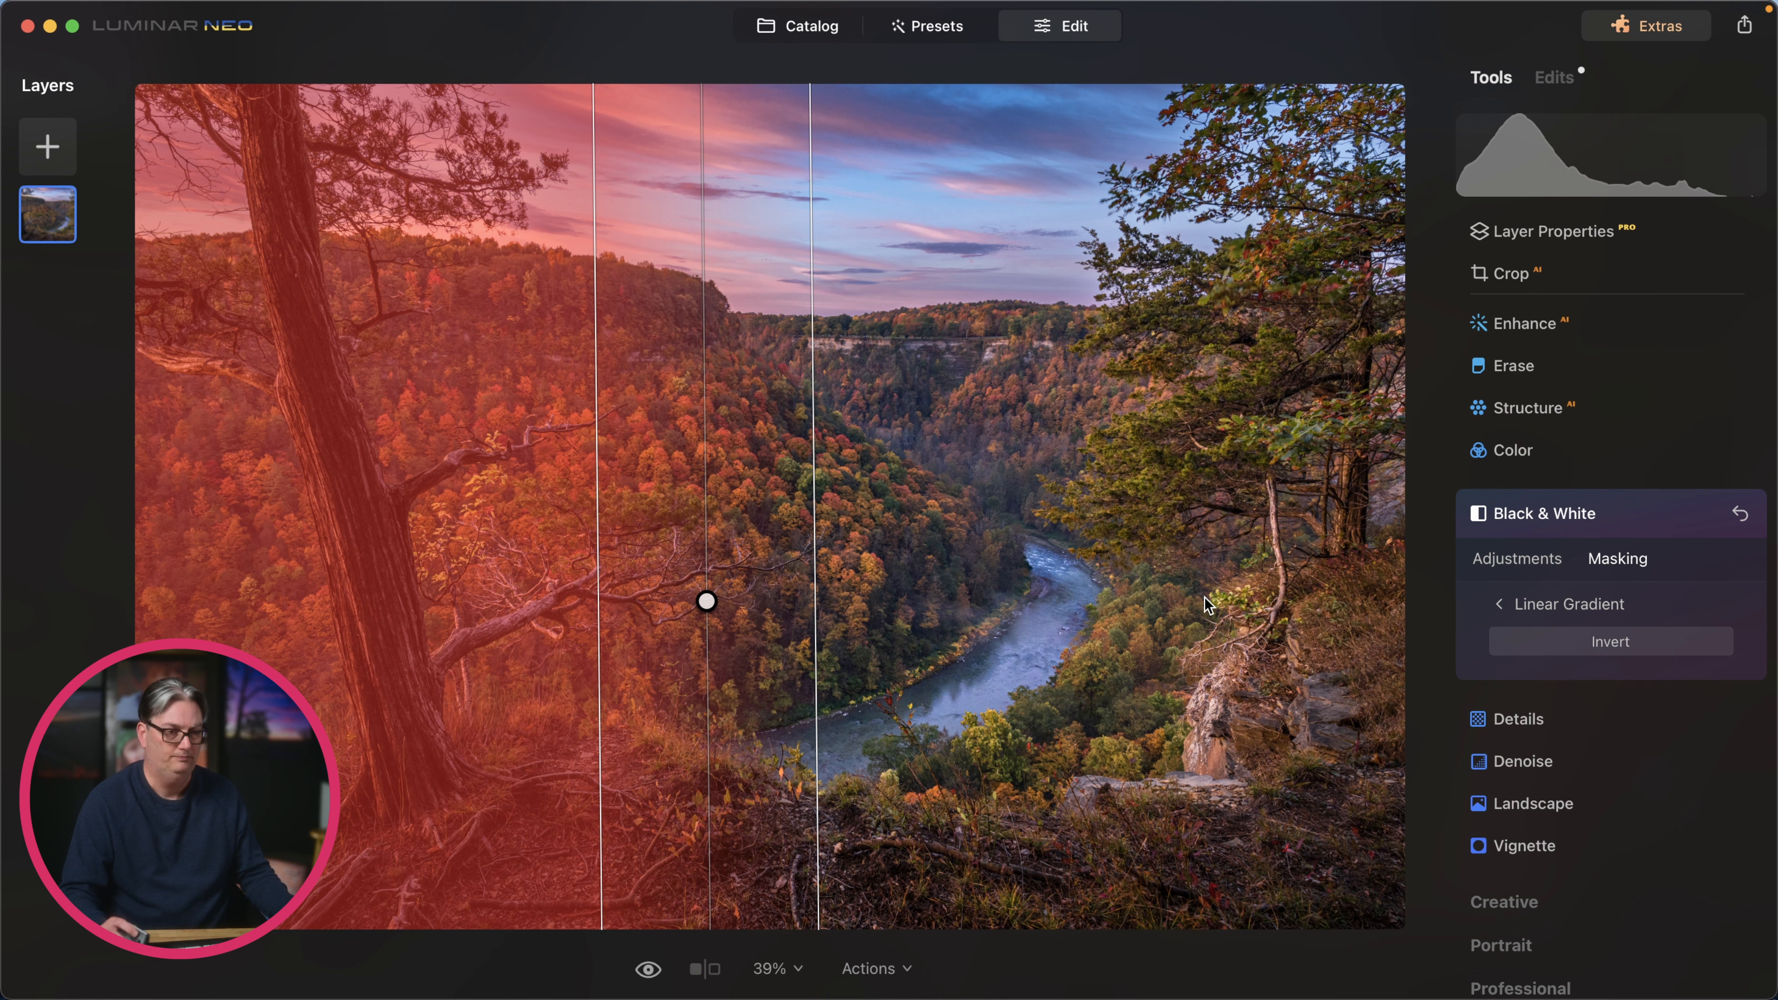
Draw a radial gradient mask centered on the autumn hillside, stretch it into a wide ellipse, and adjust its inner falloff.
left_click(1568, 604)
left_click(1552, 677)
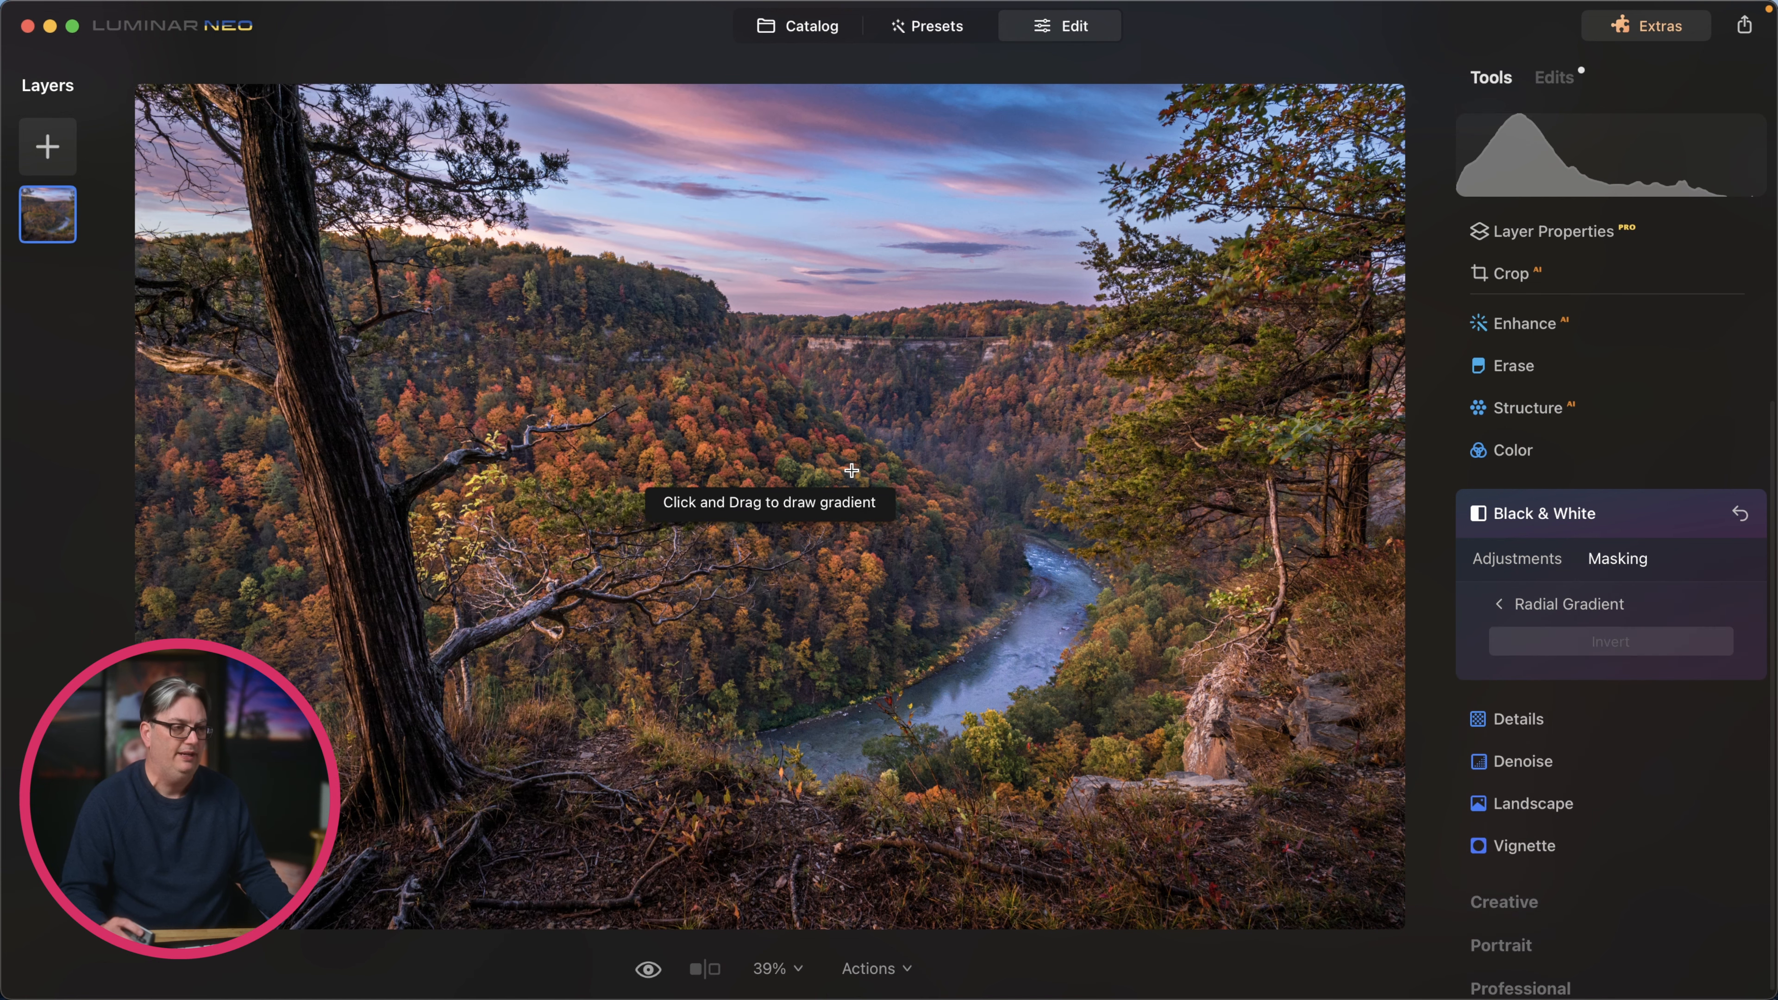
mouse_move(782, 439)
left_mouse_down()
mouse_move(949, 574)
mouse_move(855, 522)
left_mouse_up()
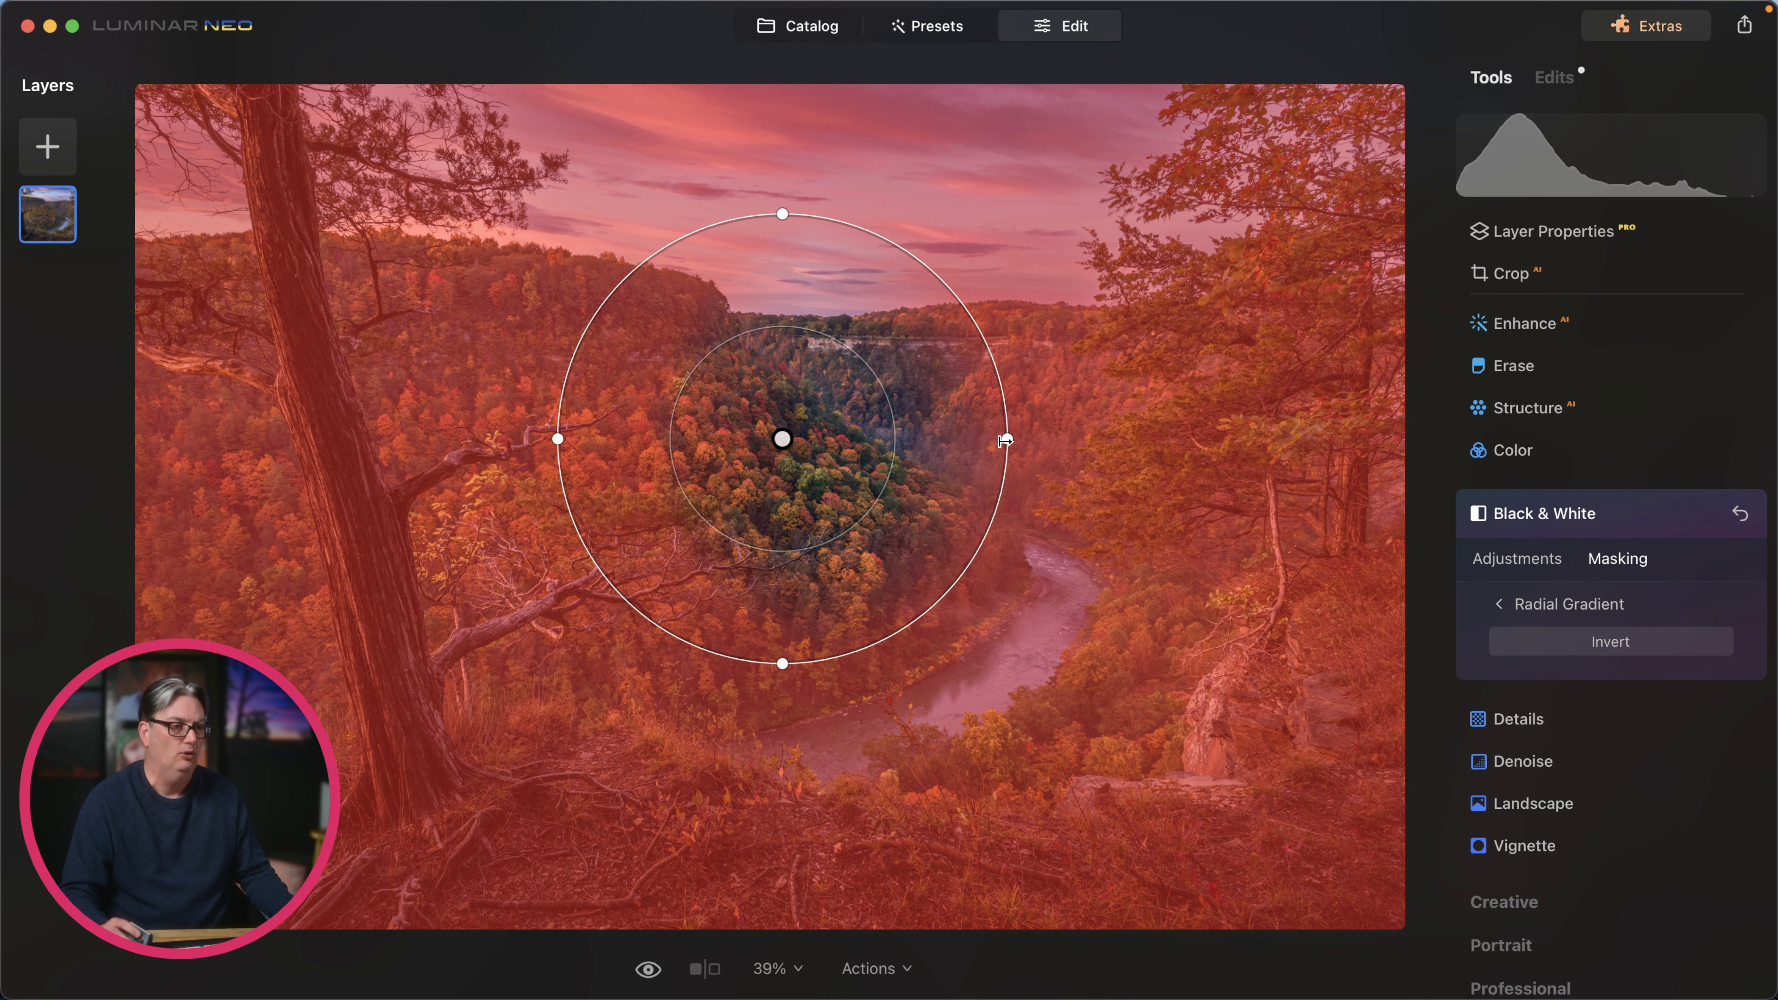
left_click_drag(1007, 439, 1155, 454)
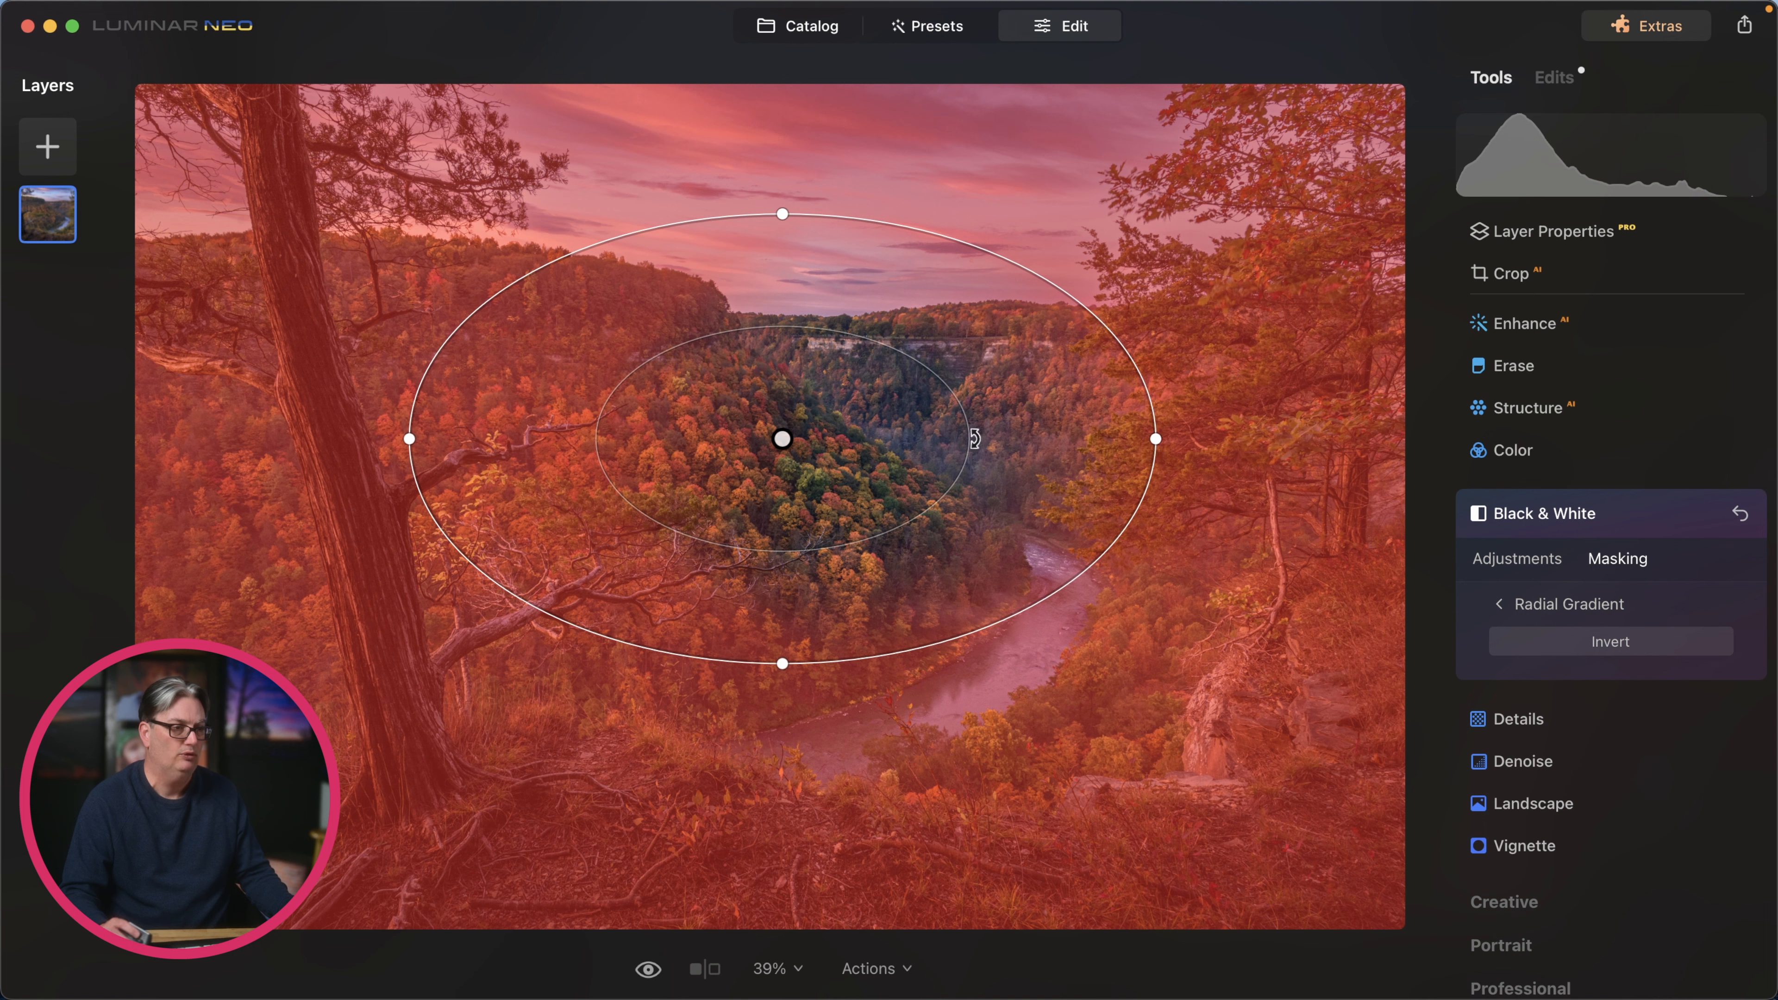
left_click_drag(974, 439, 938, 551)
left_click(1634, 554)
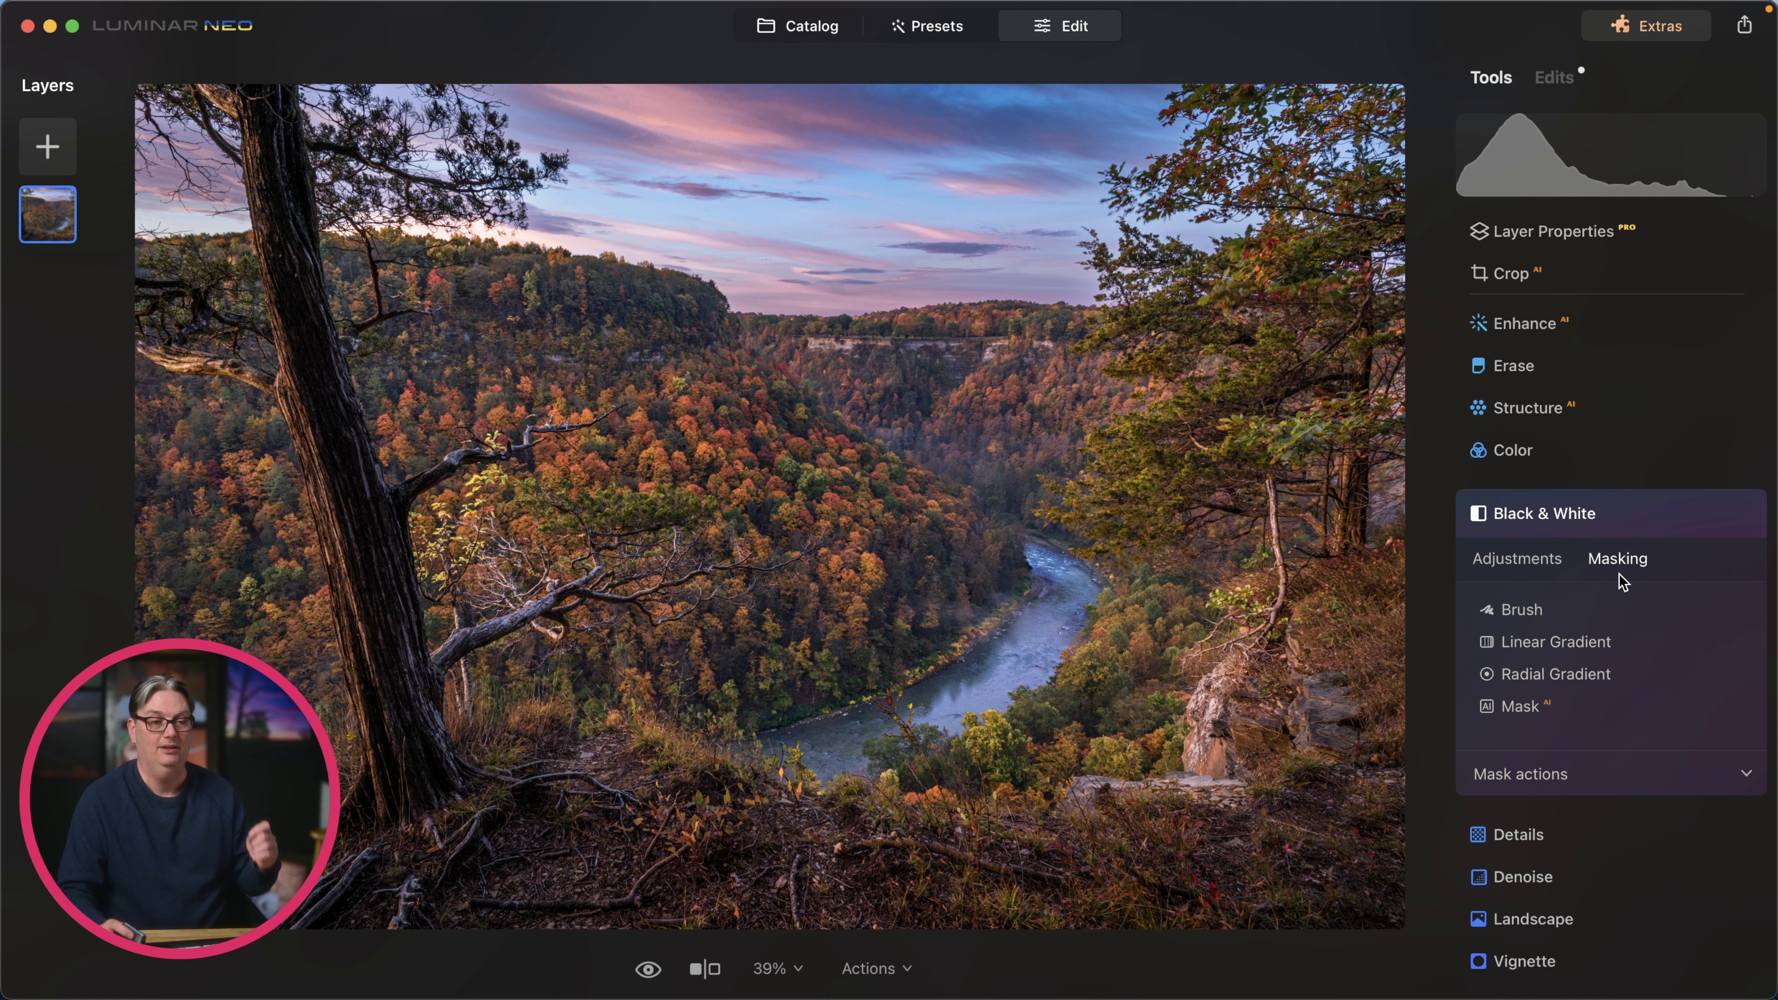
Mask the river with Mask AI's Water selection and return to the Black & White adjustments.
left_click(1531, 709)
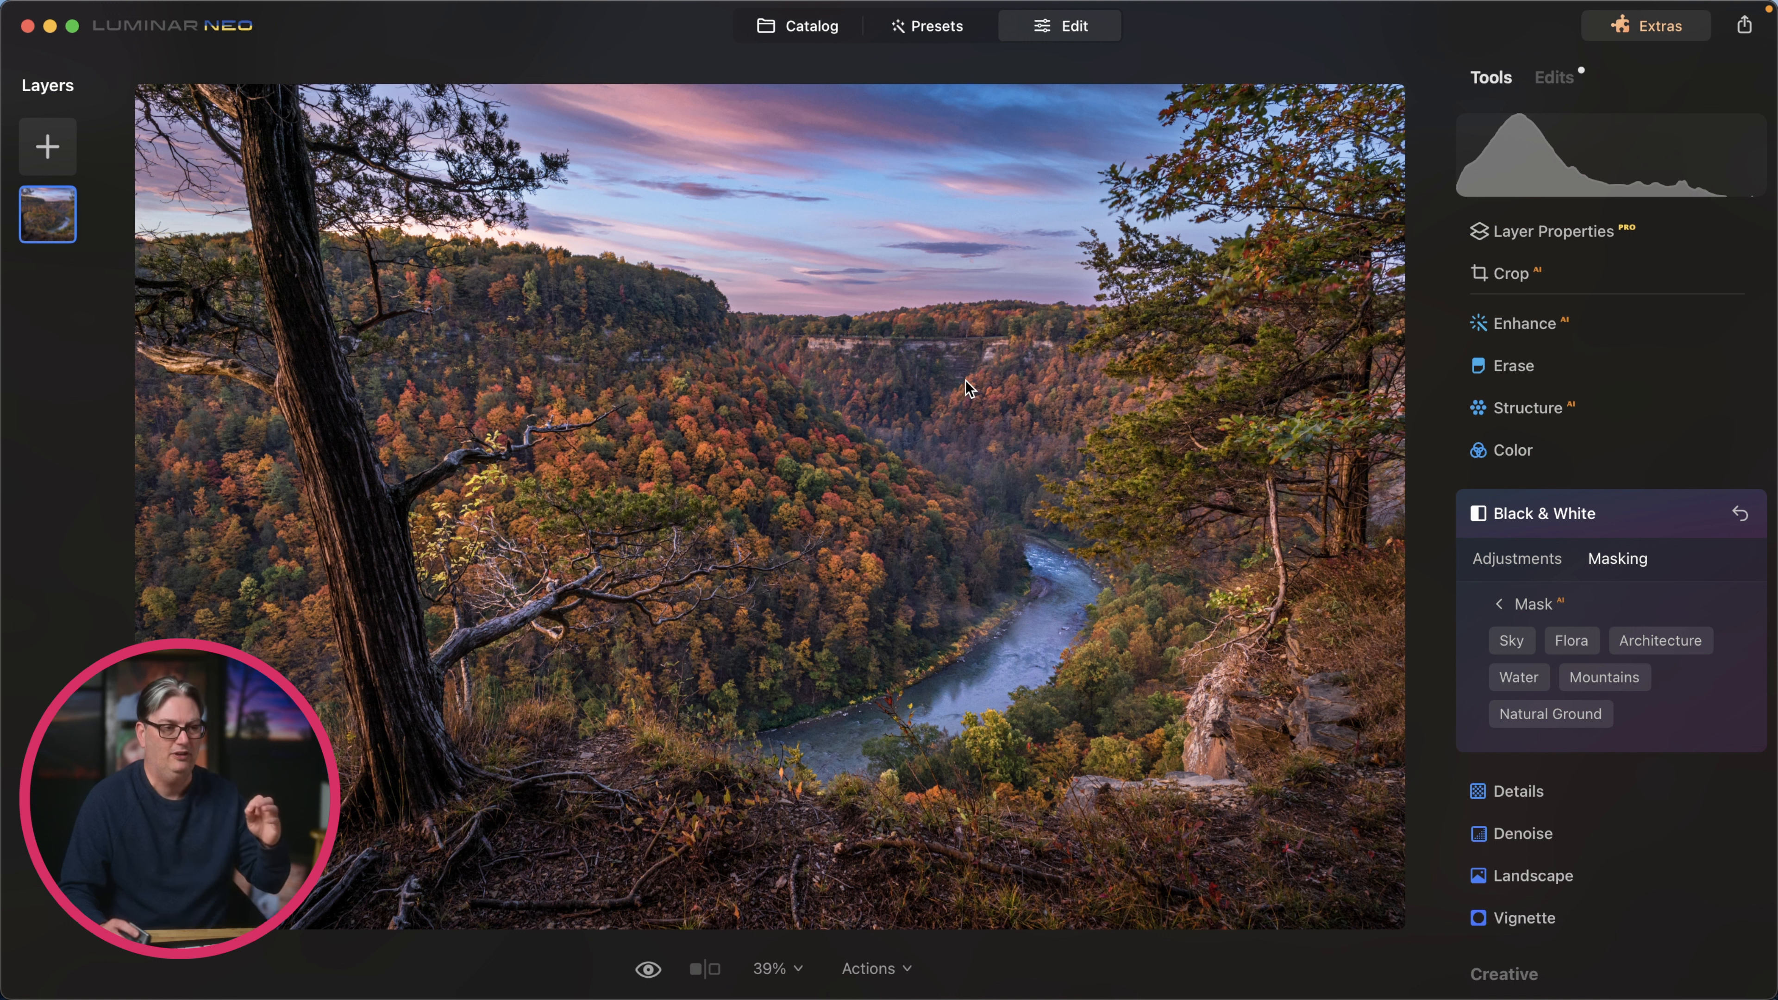
left_click(1514, 683)
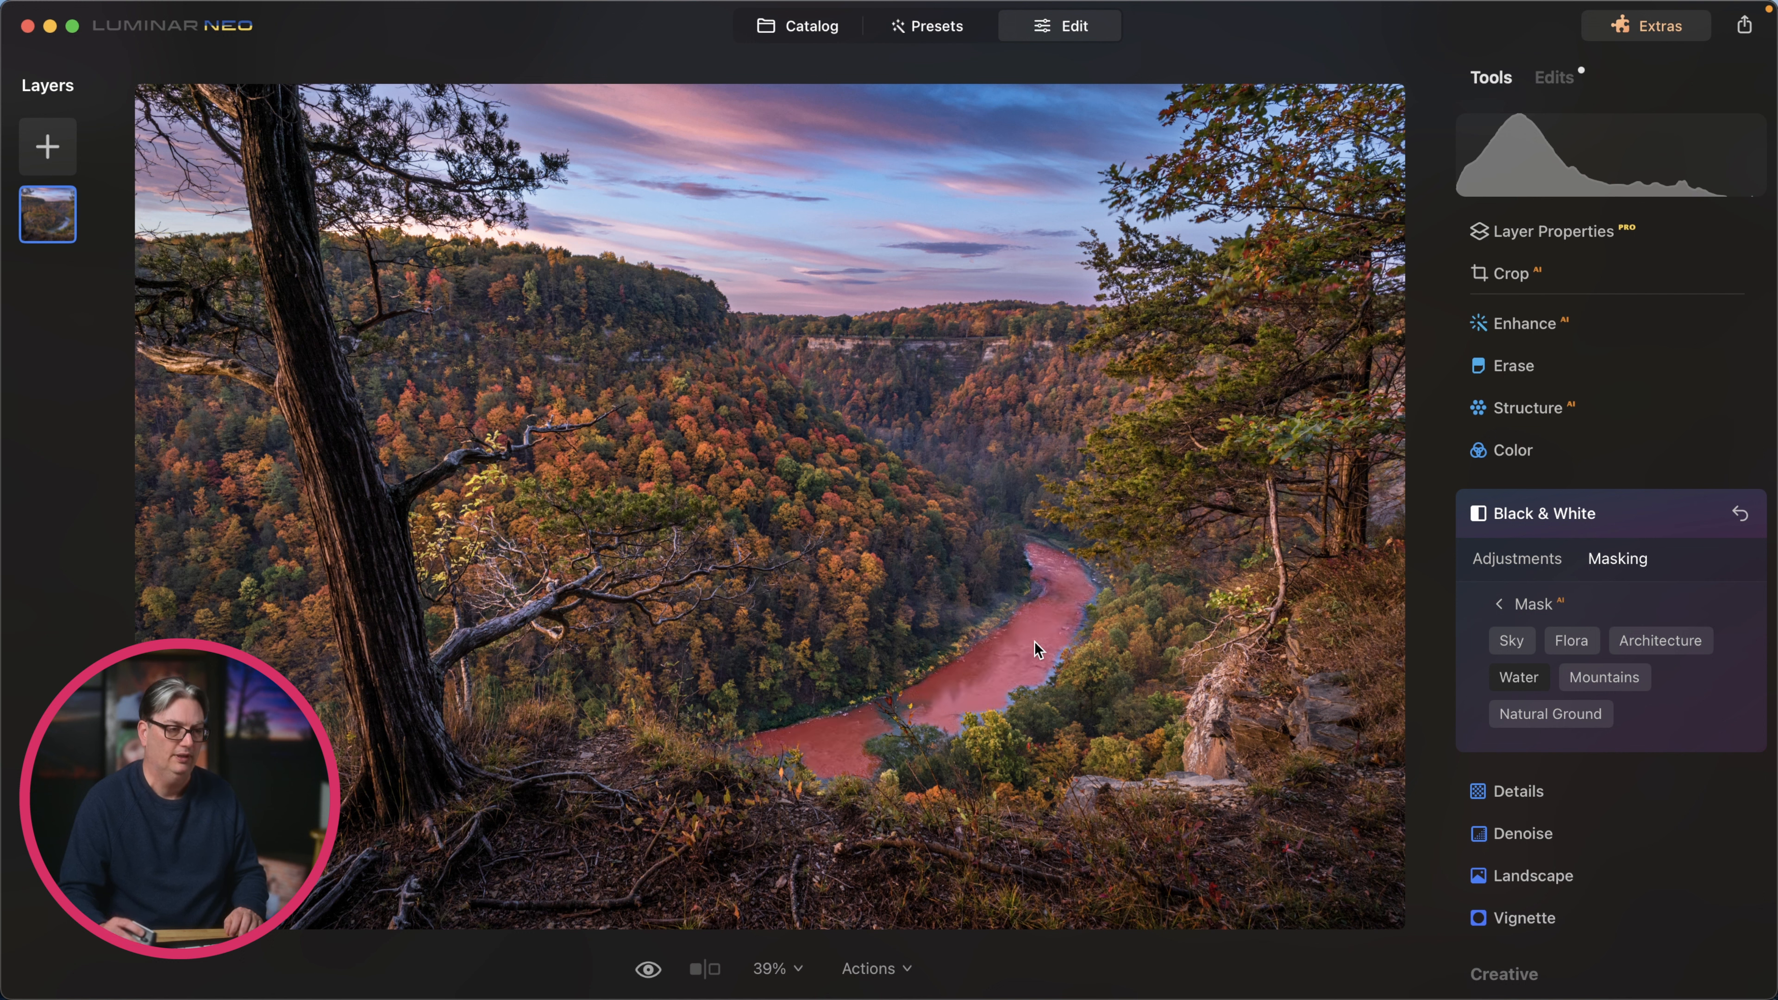
left_click(1505, 560)
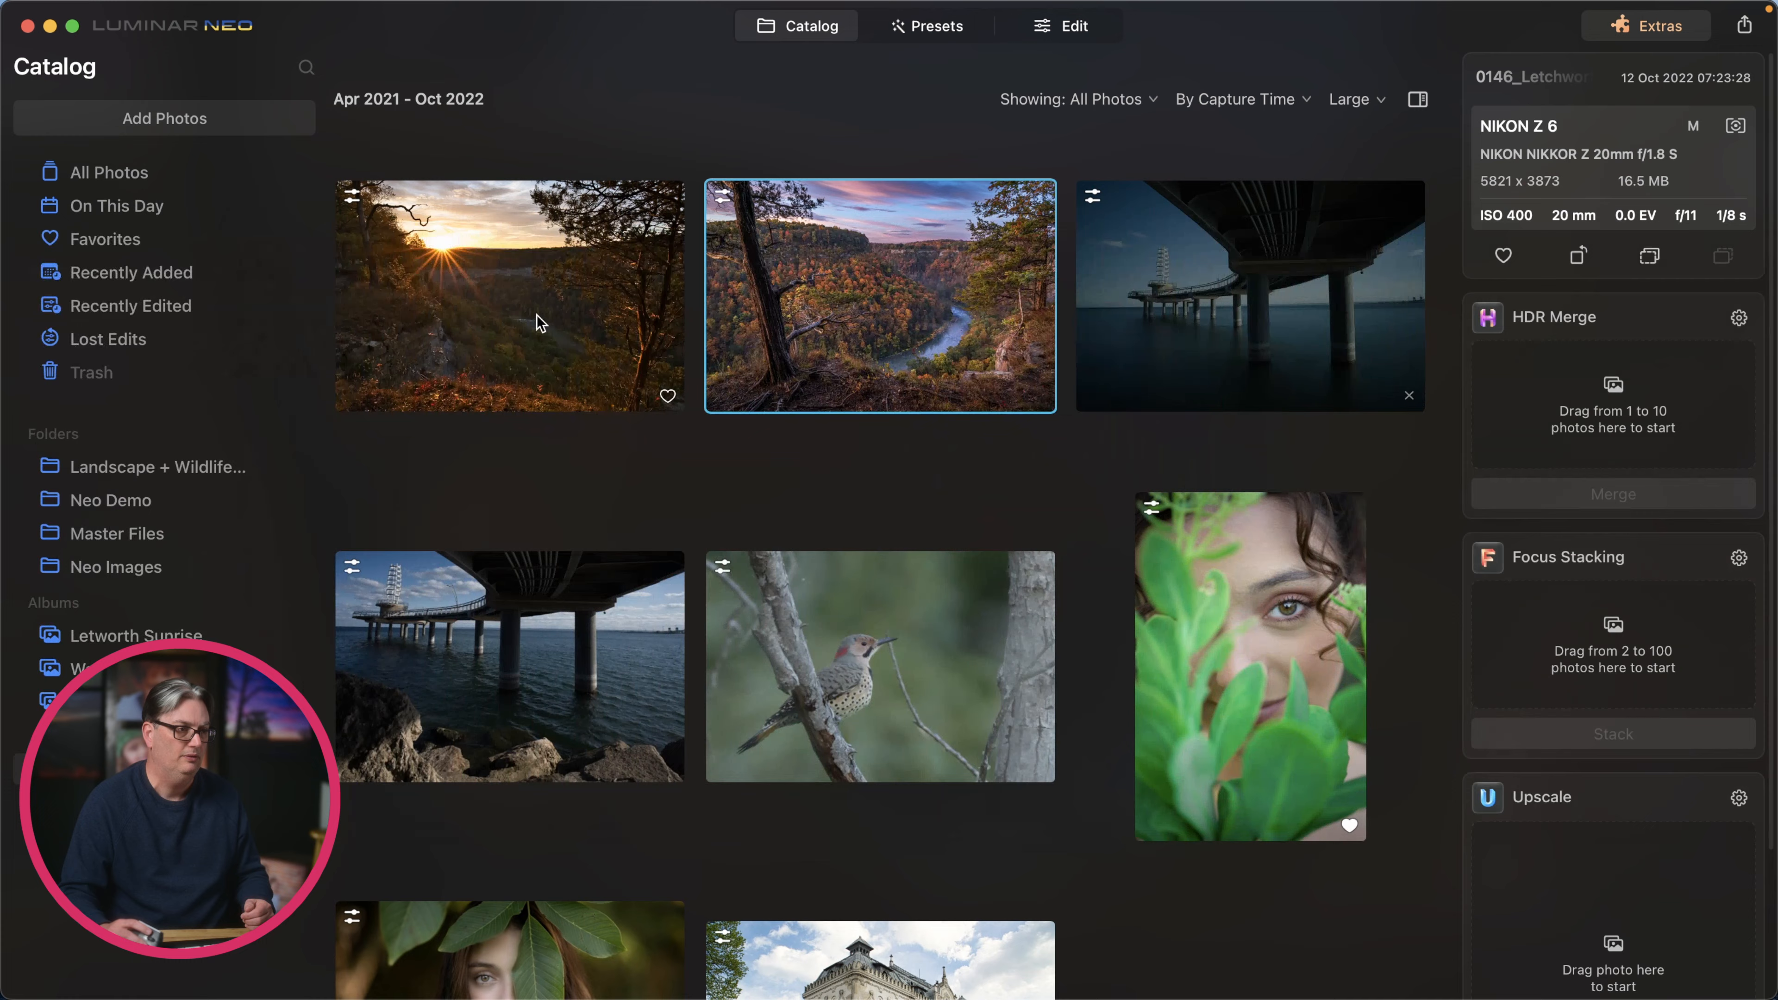
Open the sunburst valley RAW photo for editing and review its Develop light, blacks and whites, and curves settings.
left_click(546, 399)
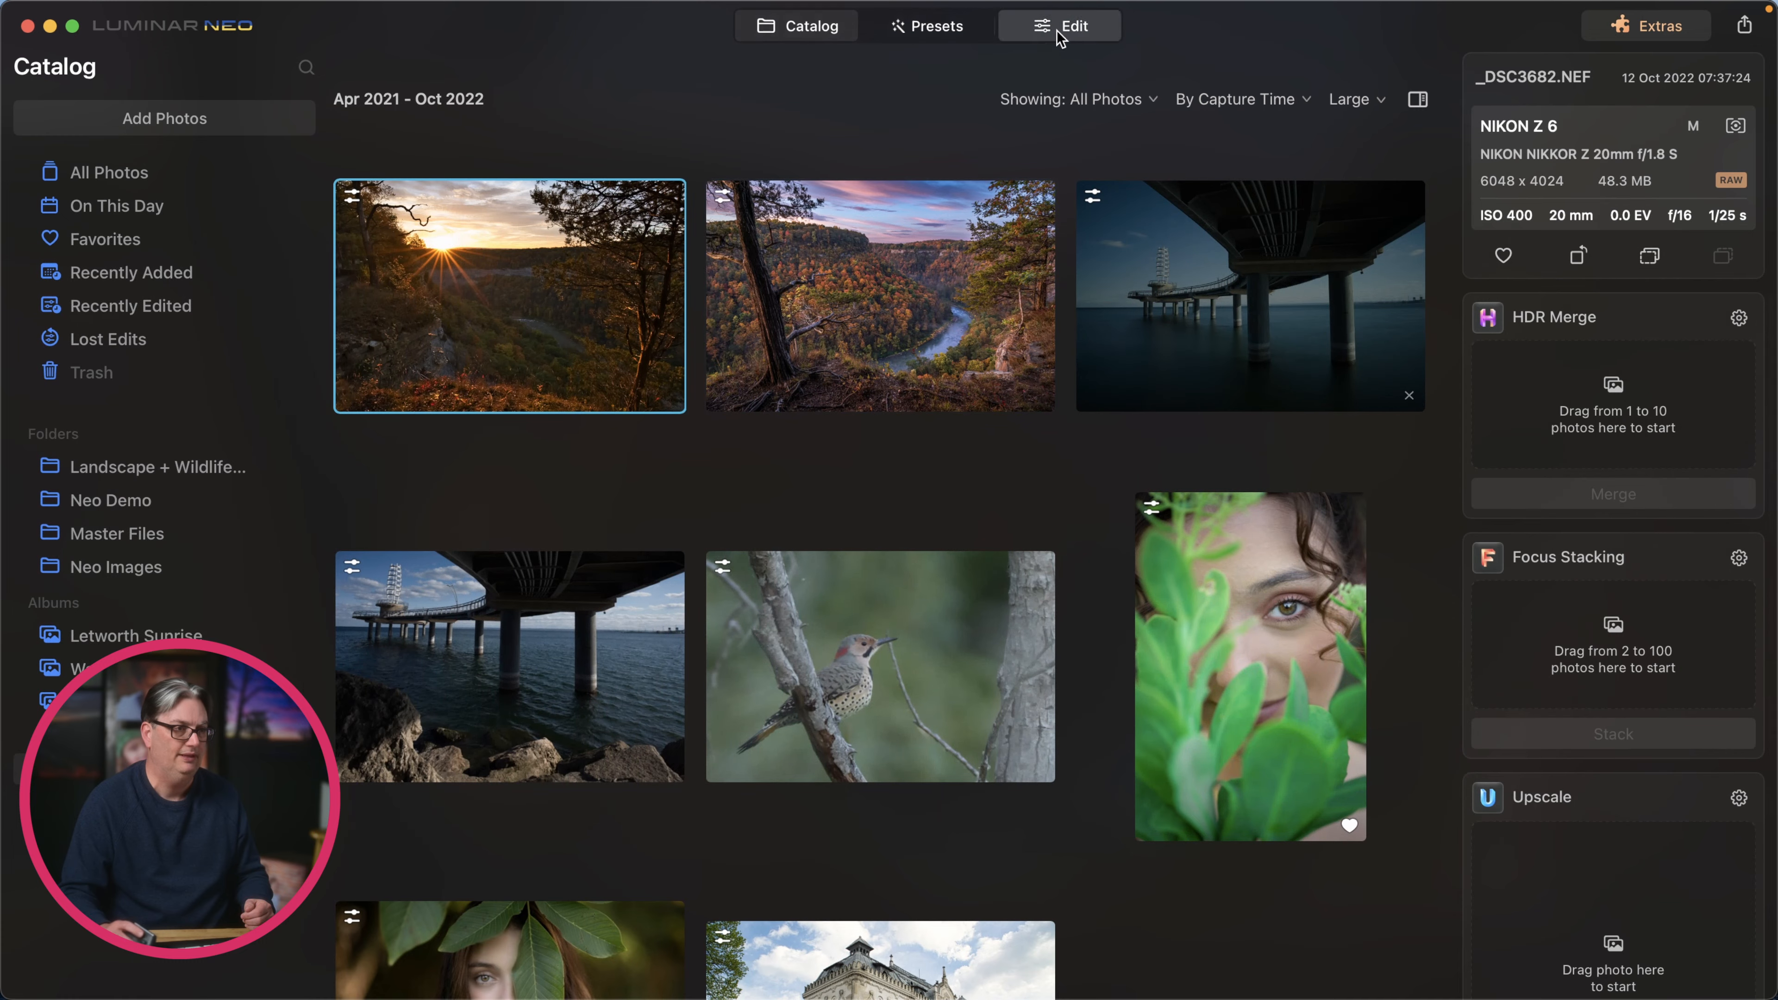
left_click(1068, 30)
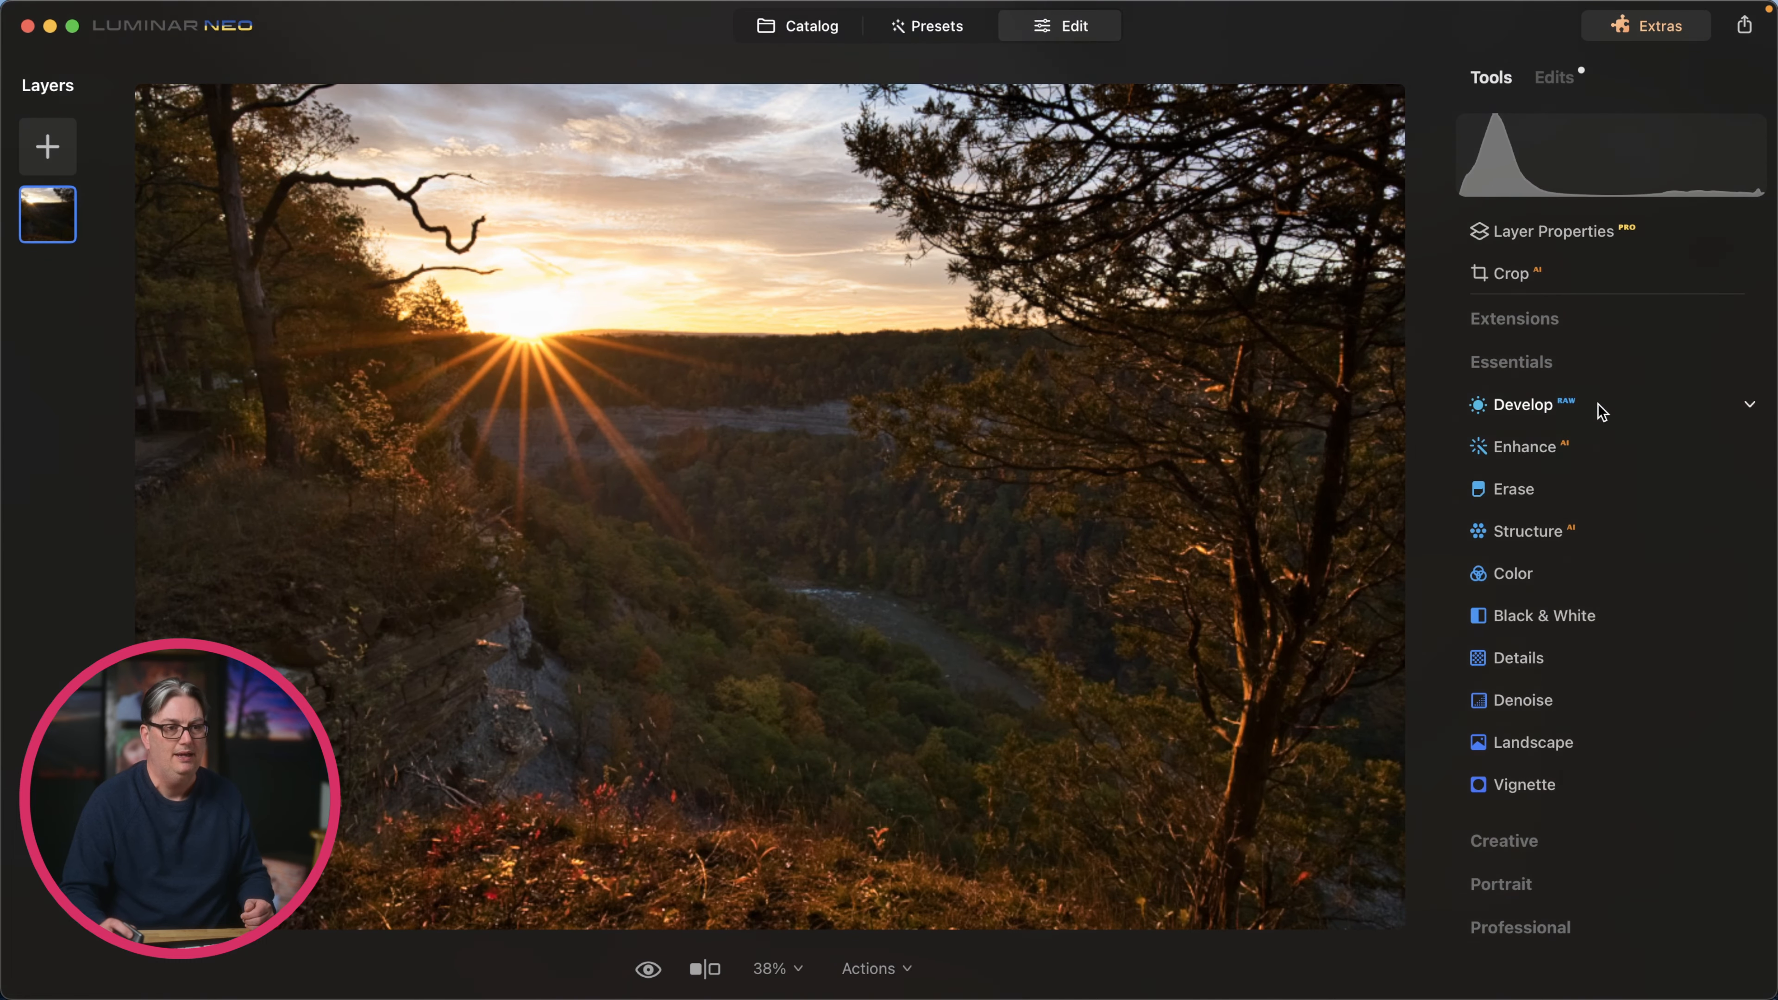
left_click(1544, 409)
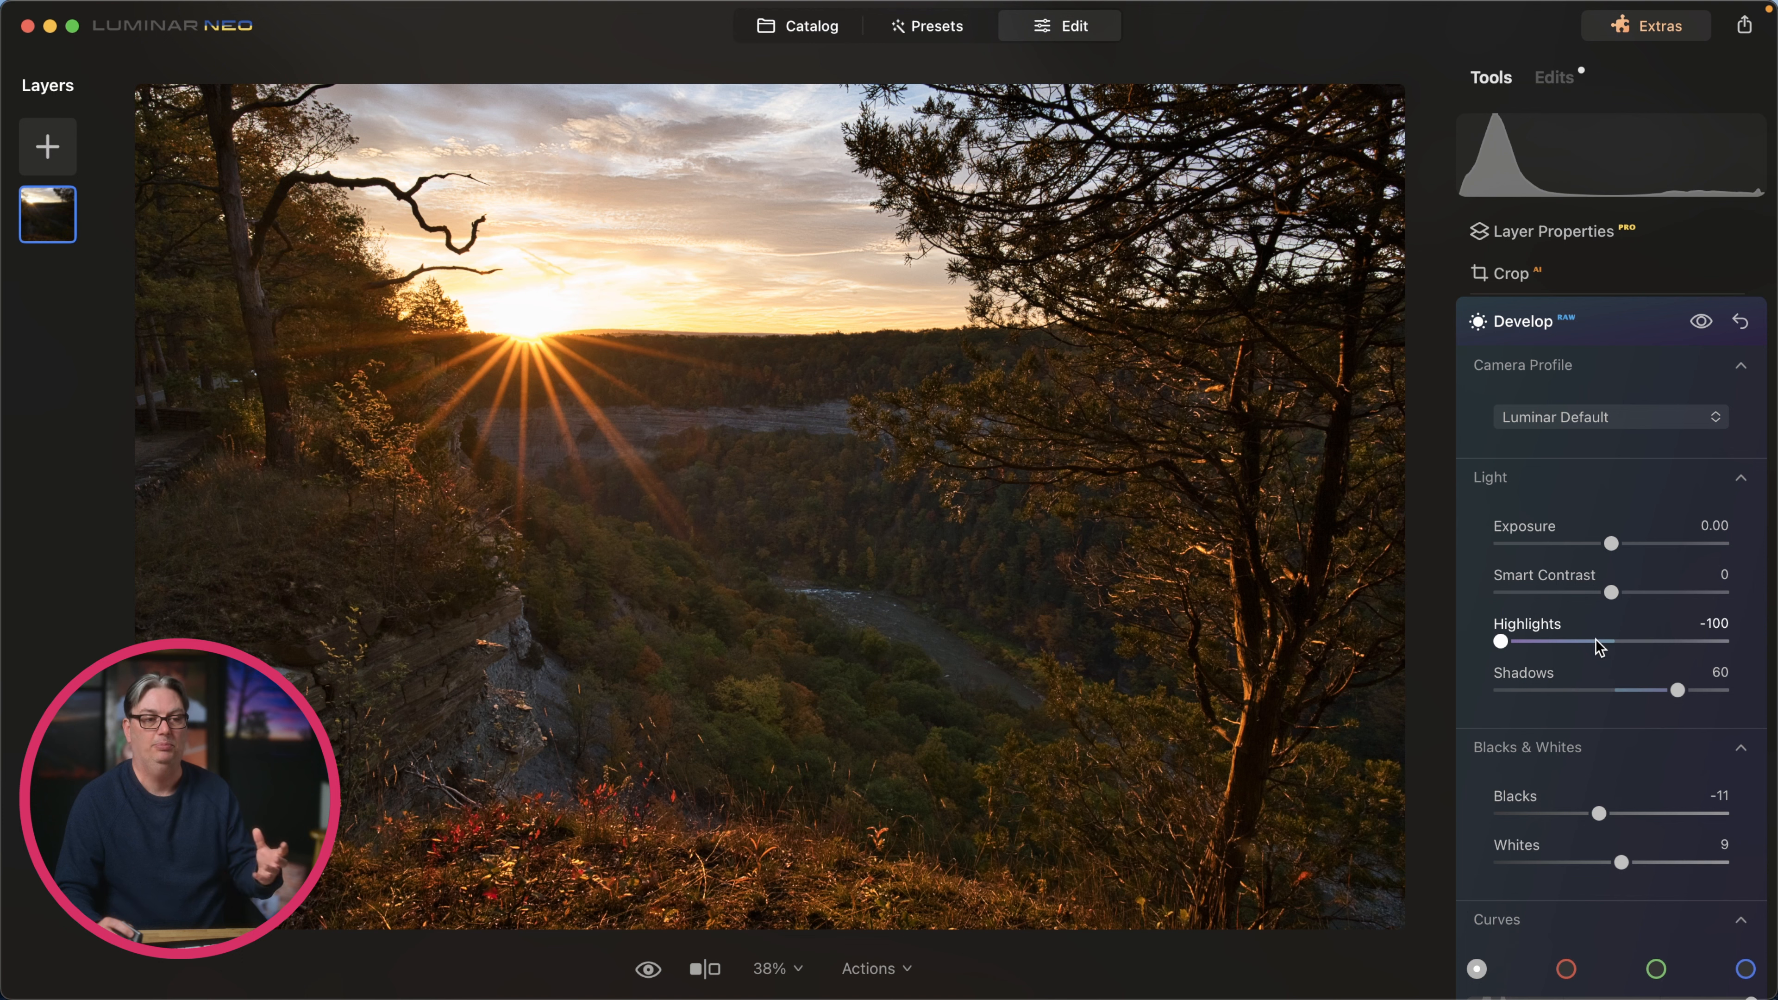
scroll(1673, 677, "down", 5)
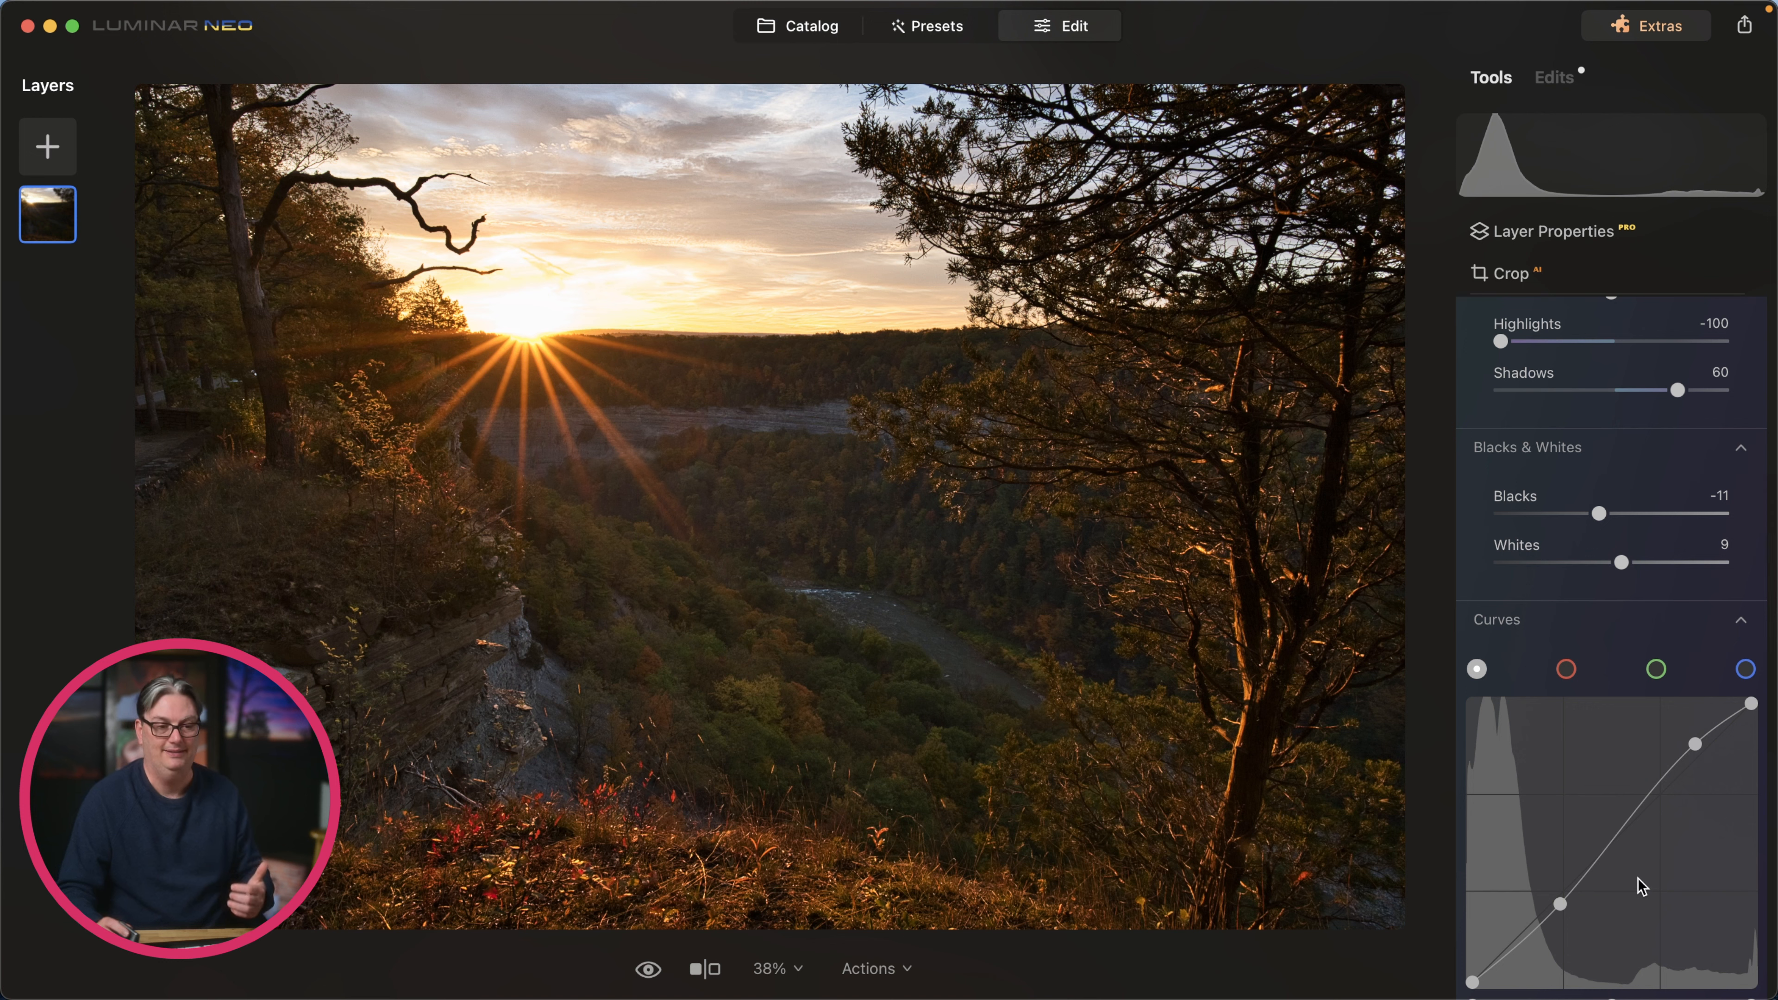
scroll(1649, 854, "up", 6)
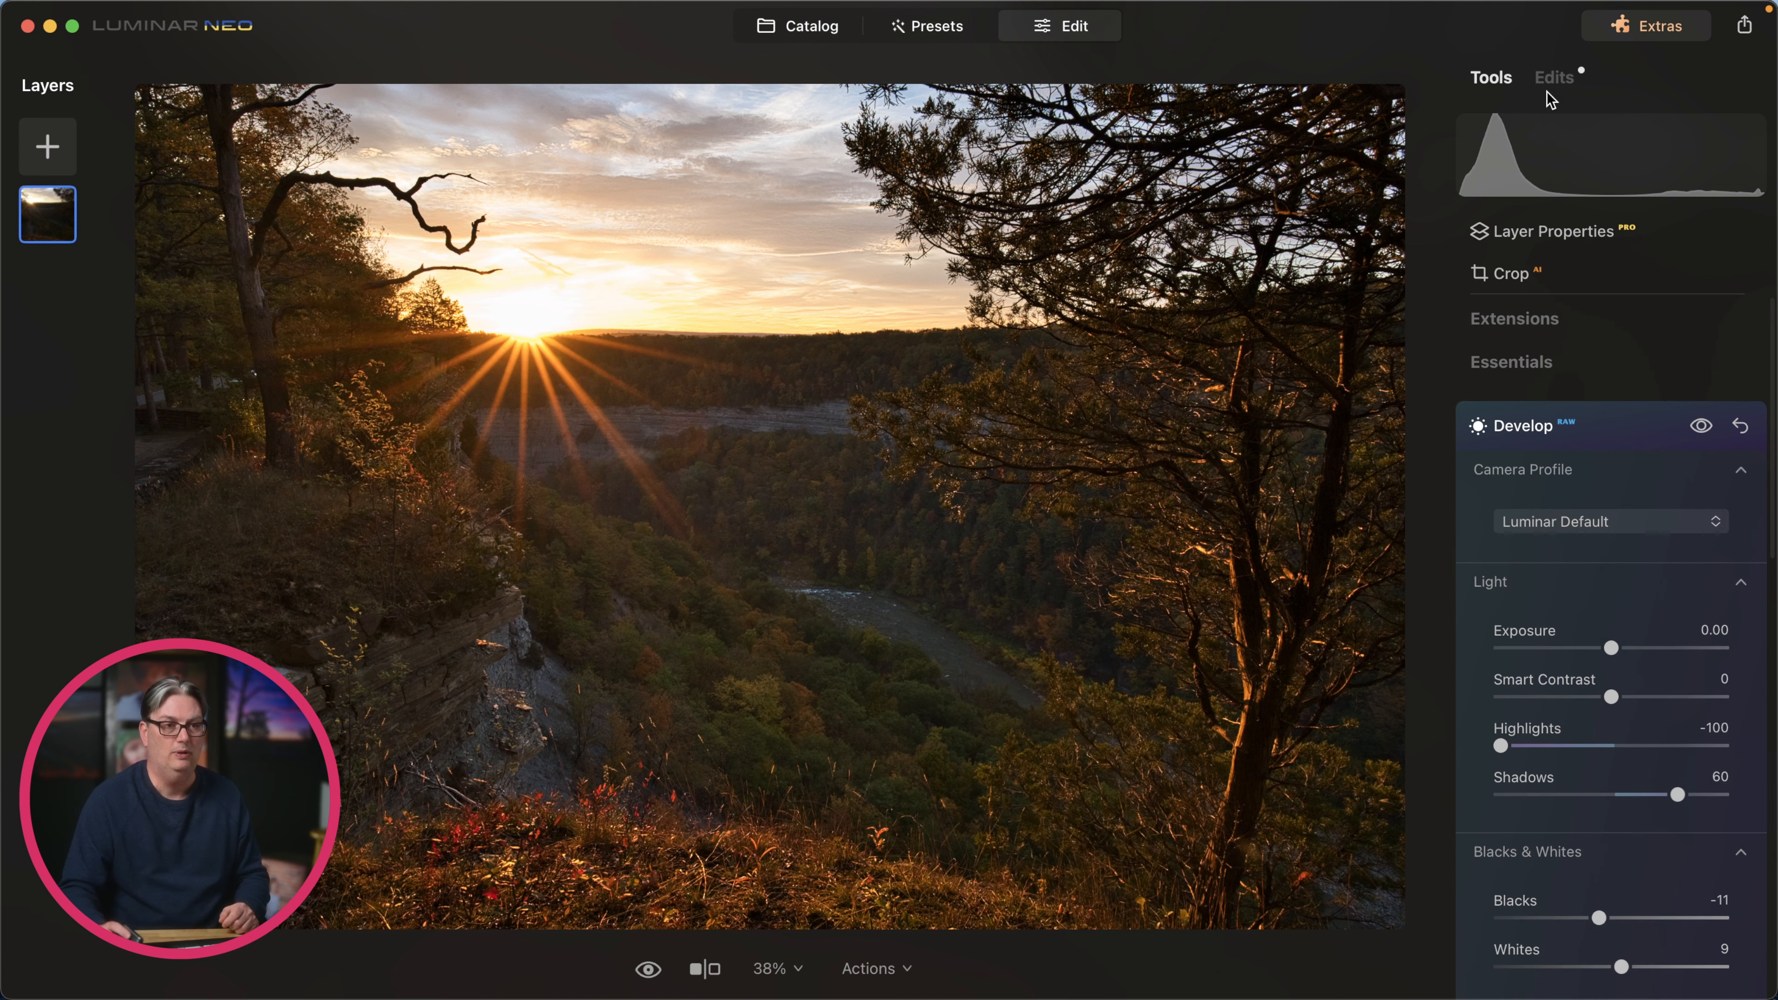
Discard all existing edits on the sunburst photo and return to the editing tools.
left_click(1553, 78)
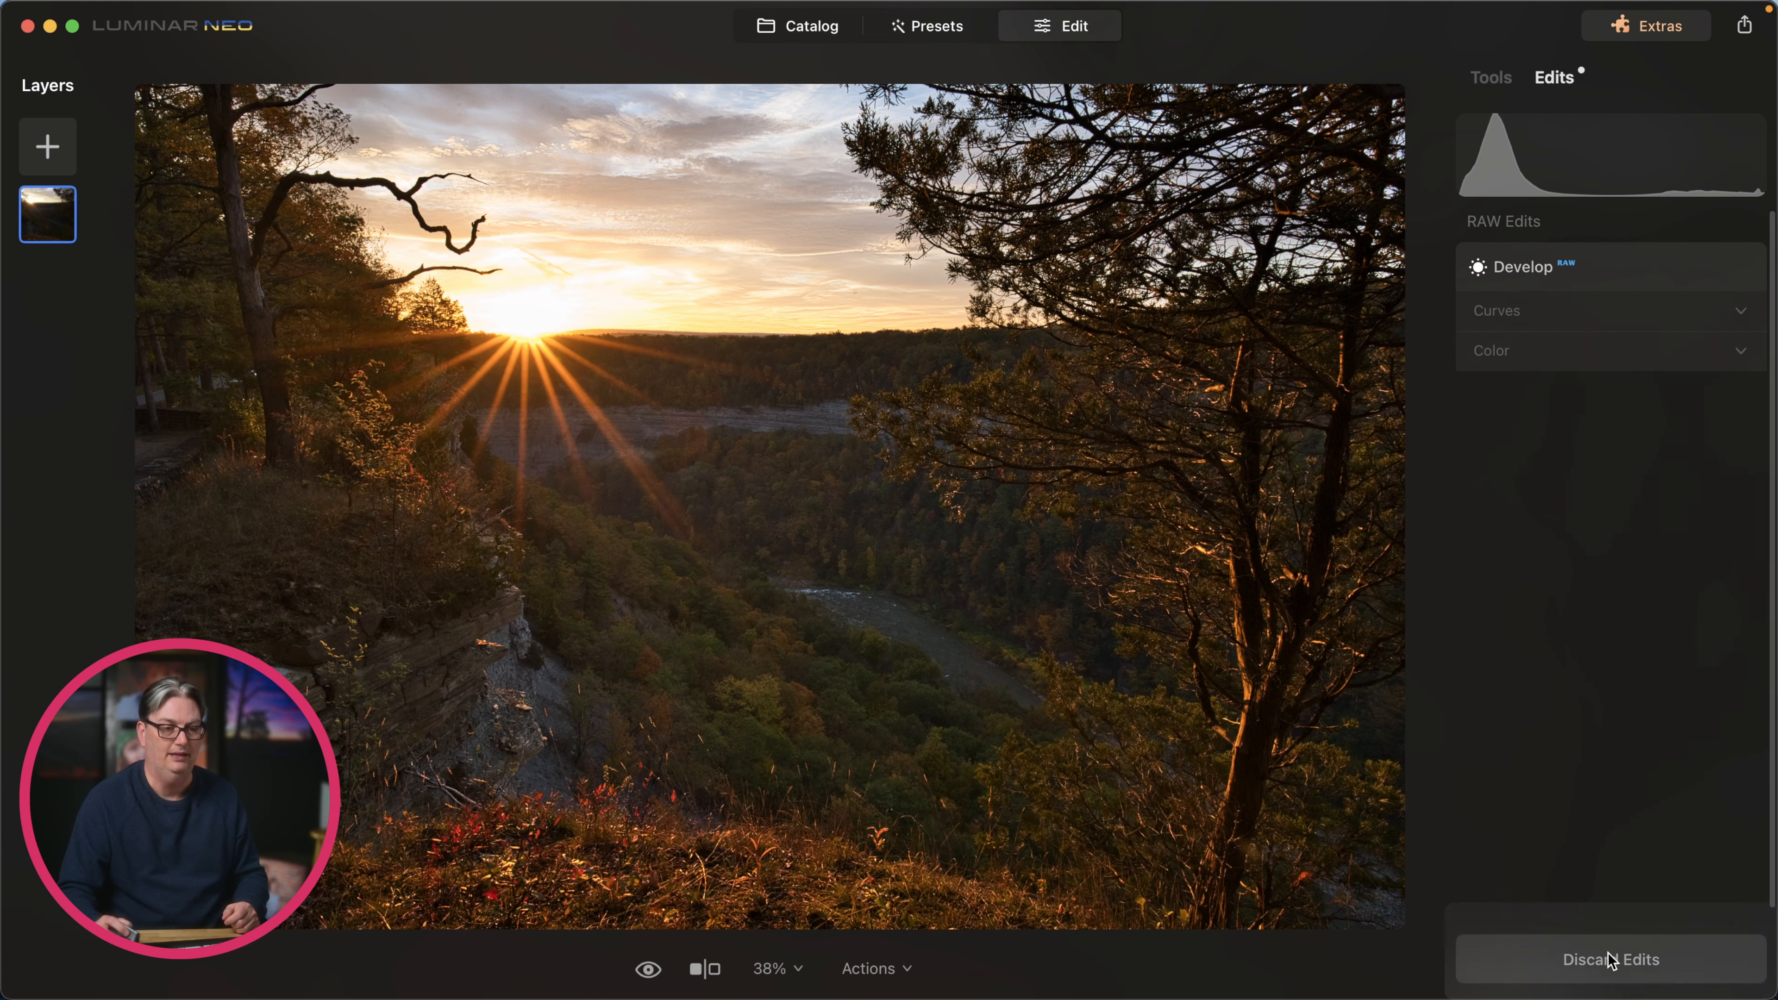
left_click(1611, 959)
left_click(1491, 78)
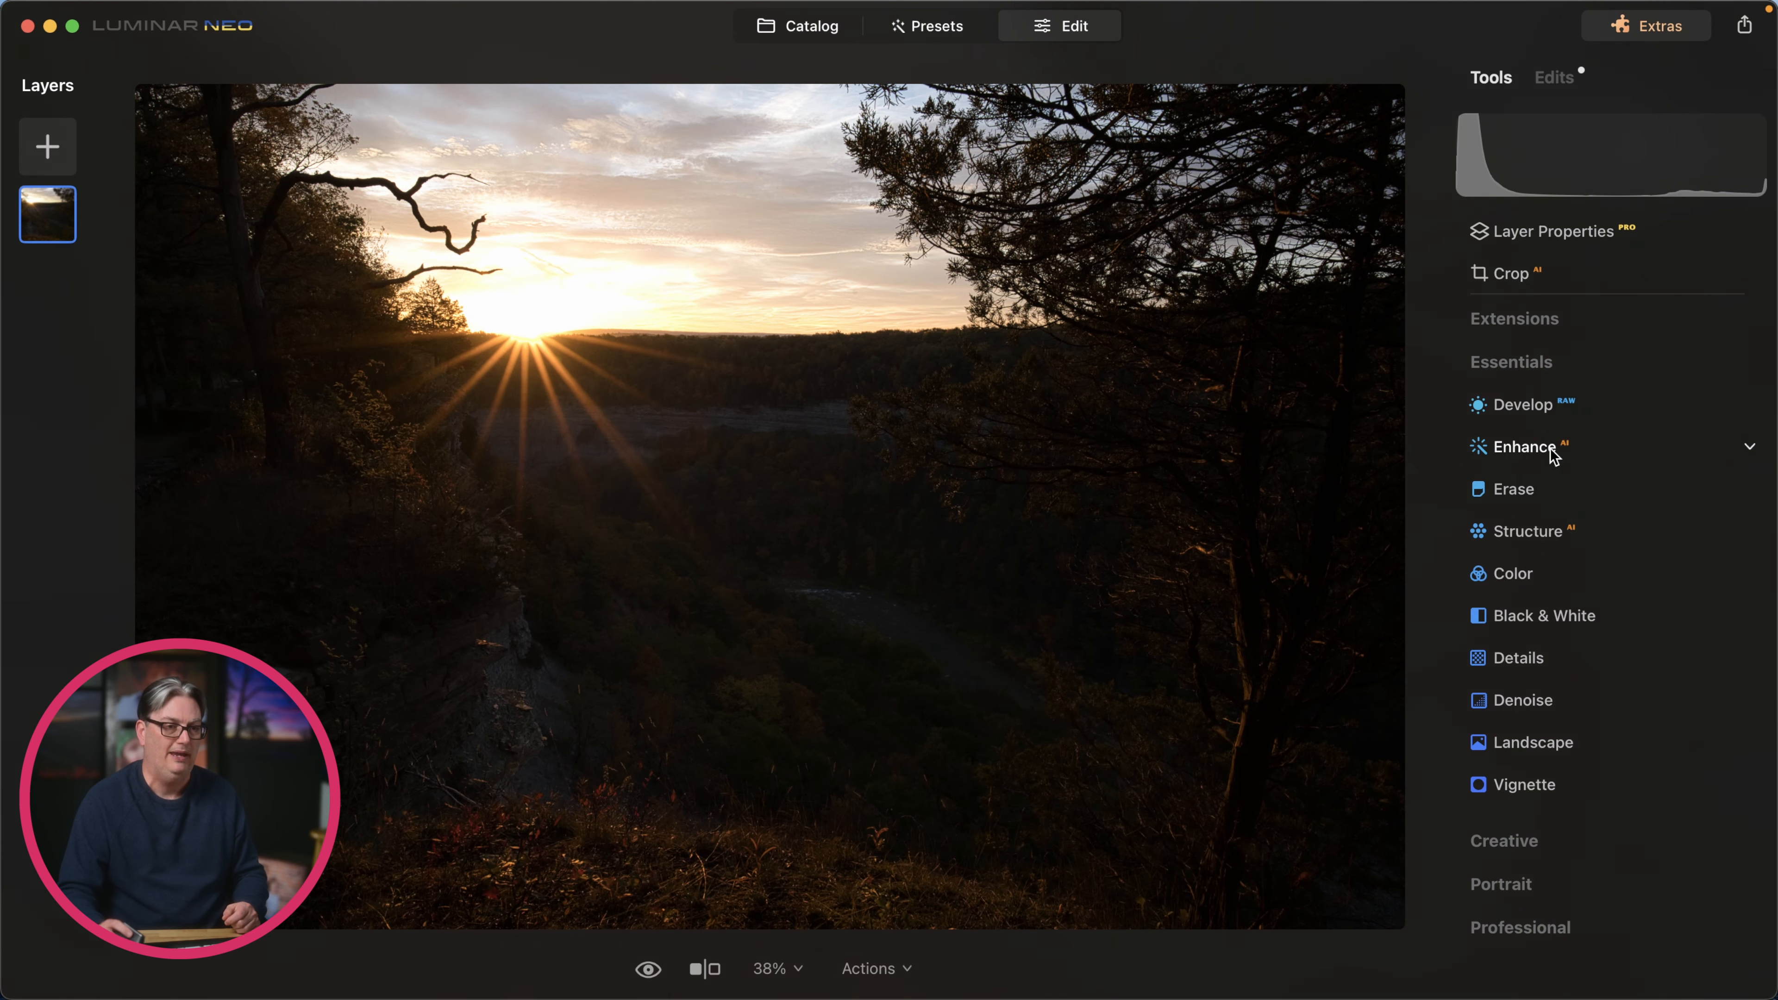
Set Accent AI to 81 in the Enhance tool and briefly review the Develop tool's light controls.
left_click(1551, 448)
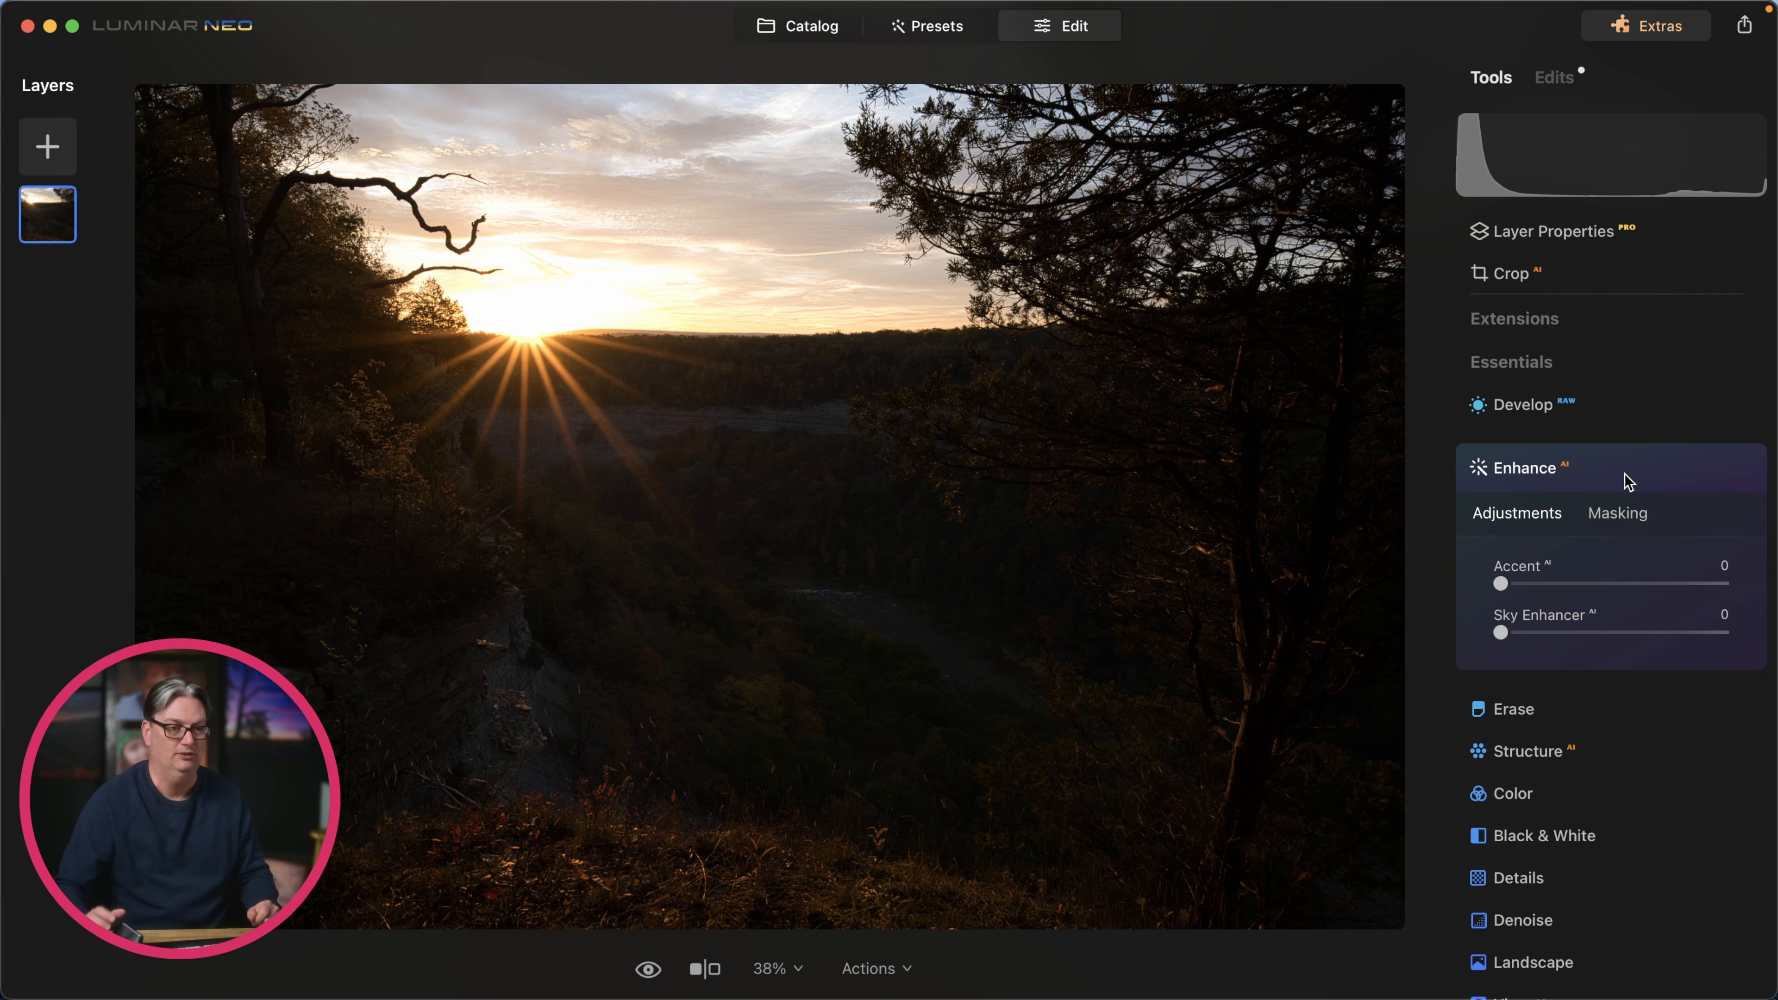
left_click_drag(1499, 584, 1717, 592)
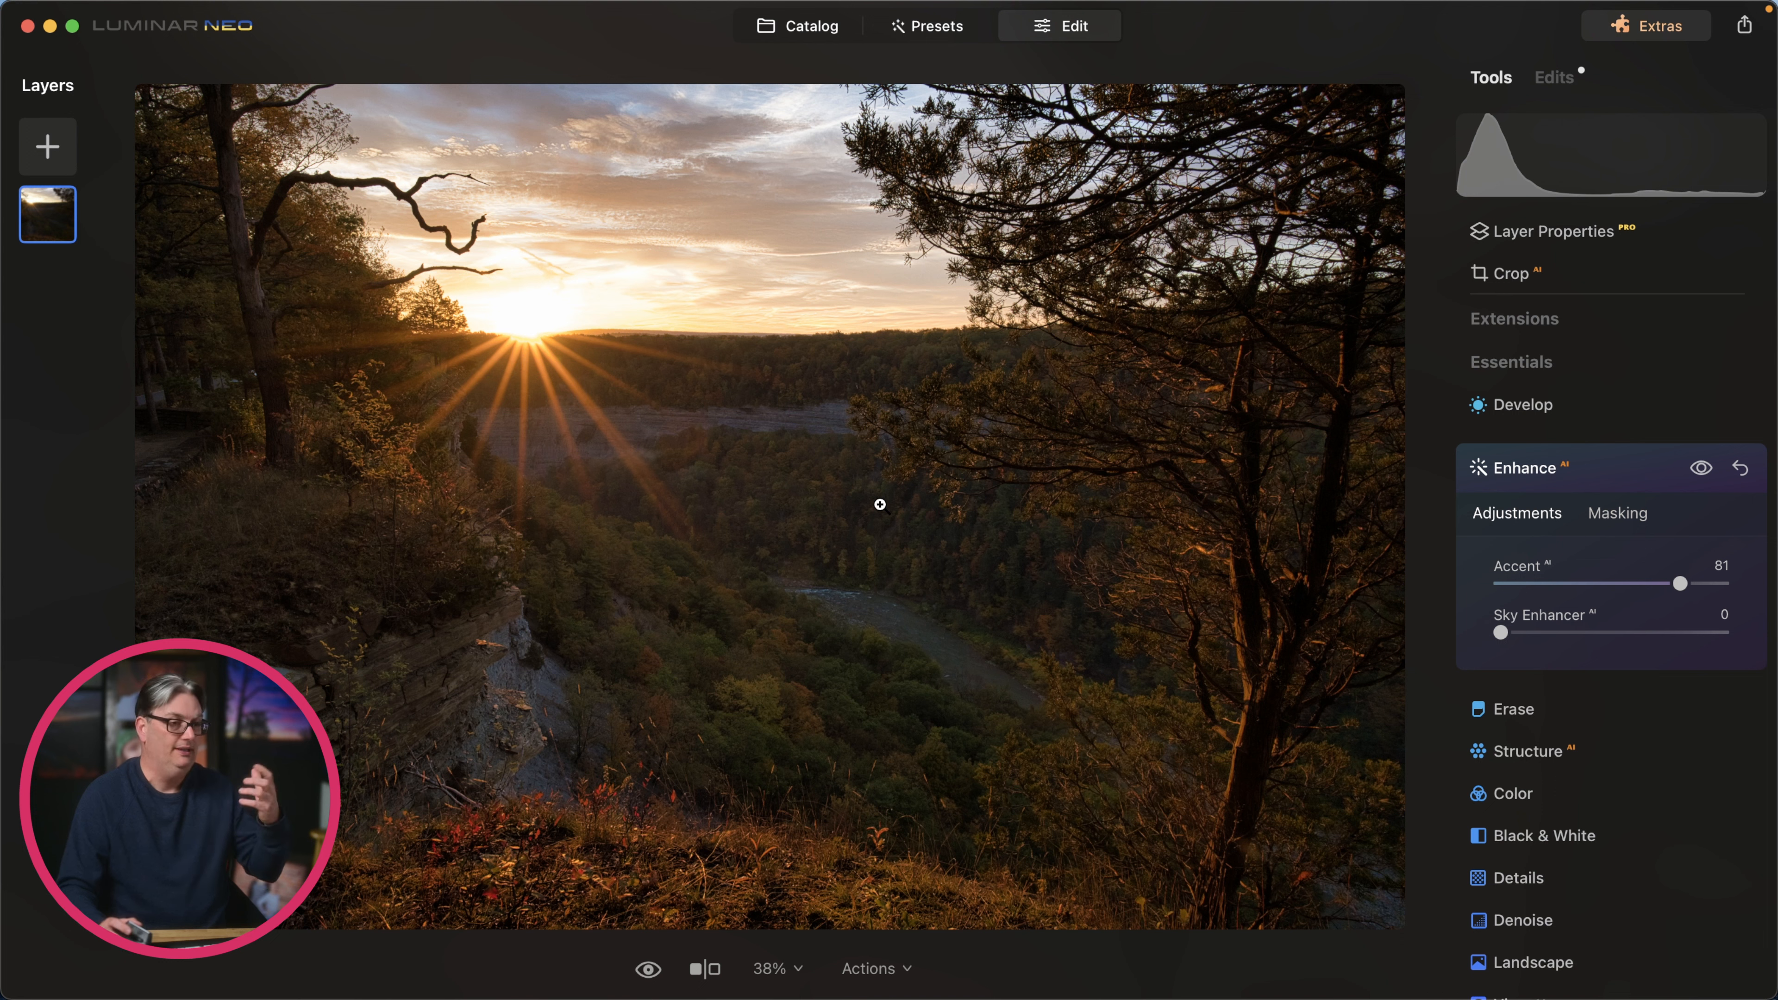
left_click(1540, 414)
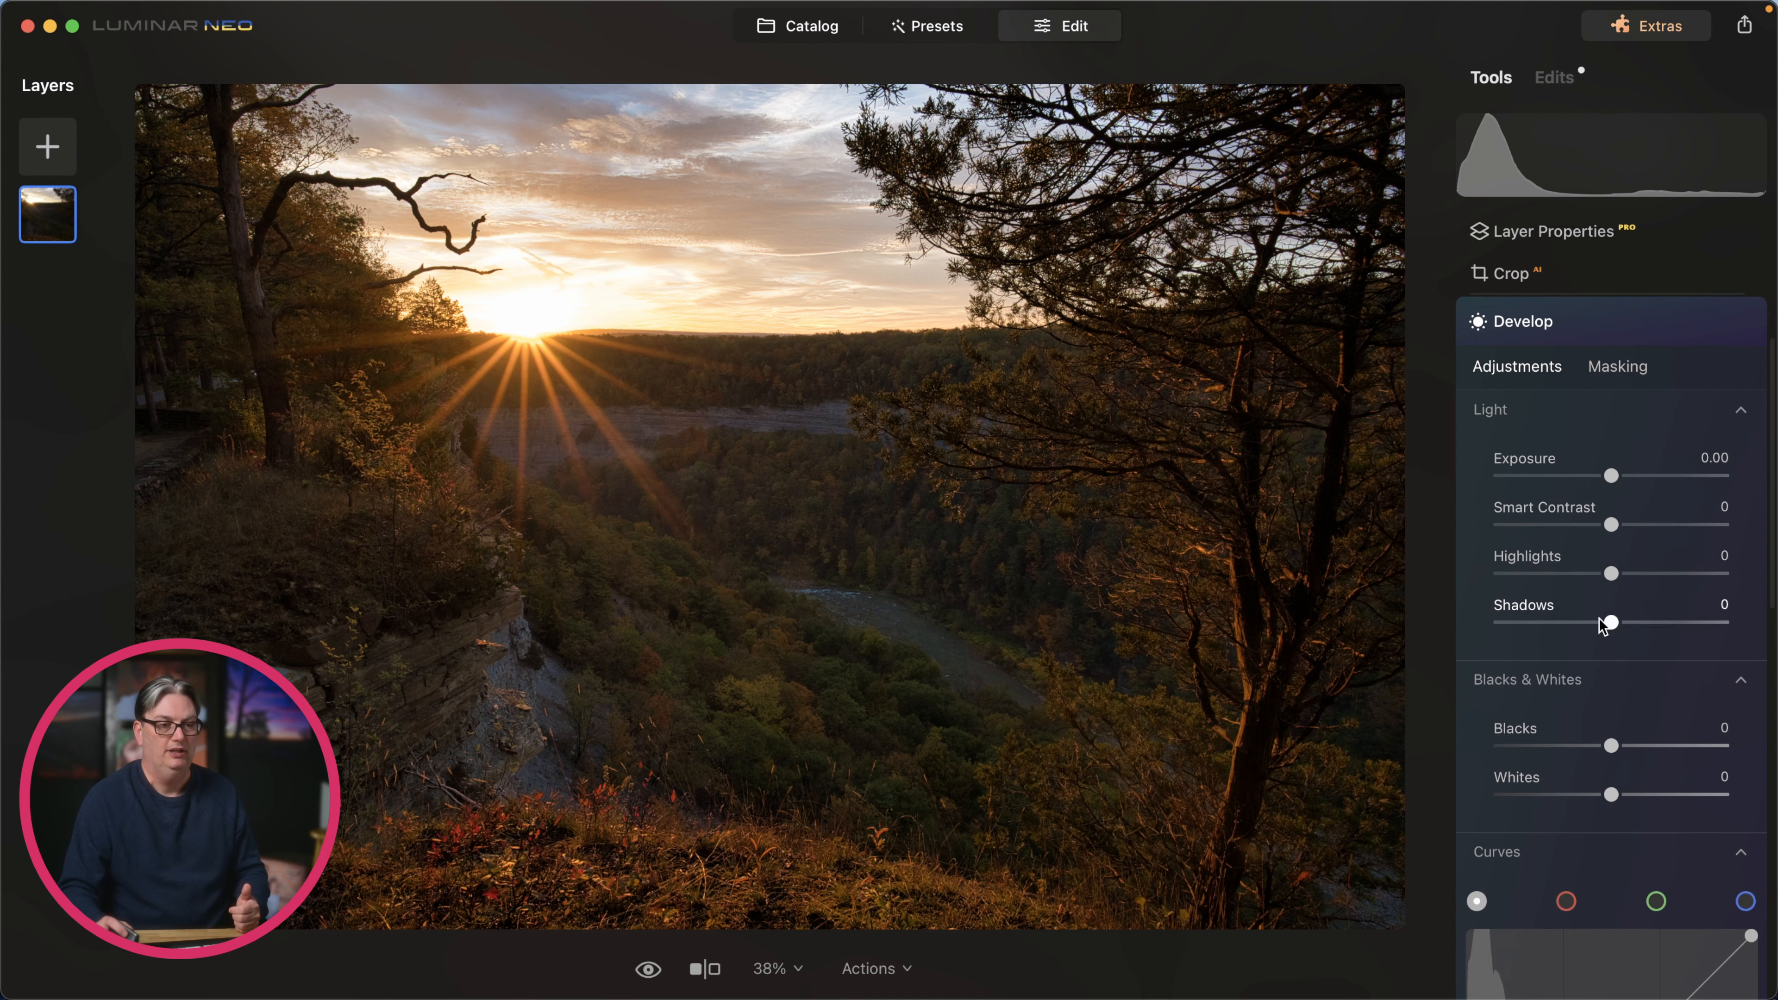
left_click(1647, 336)
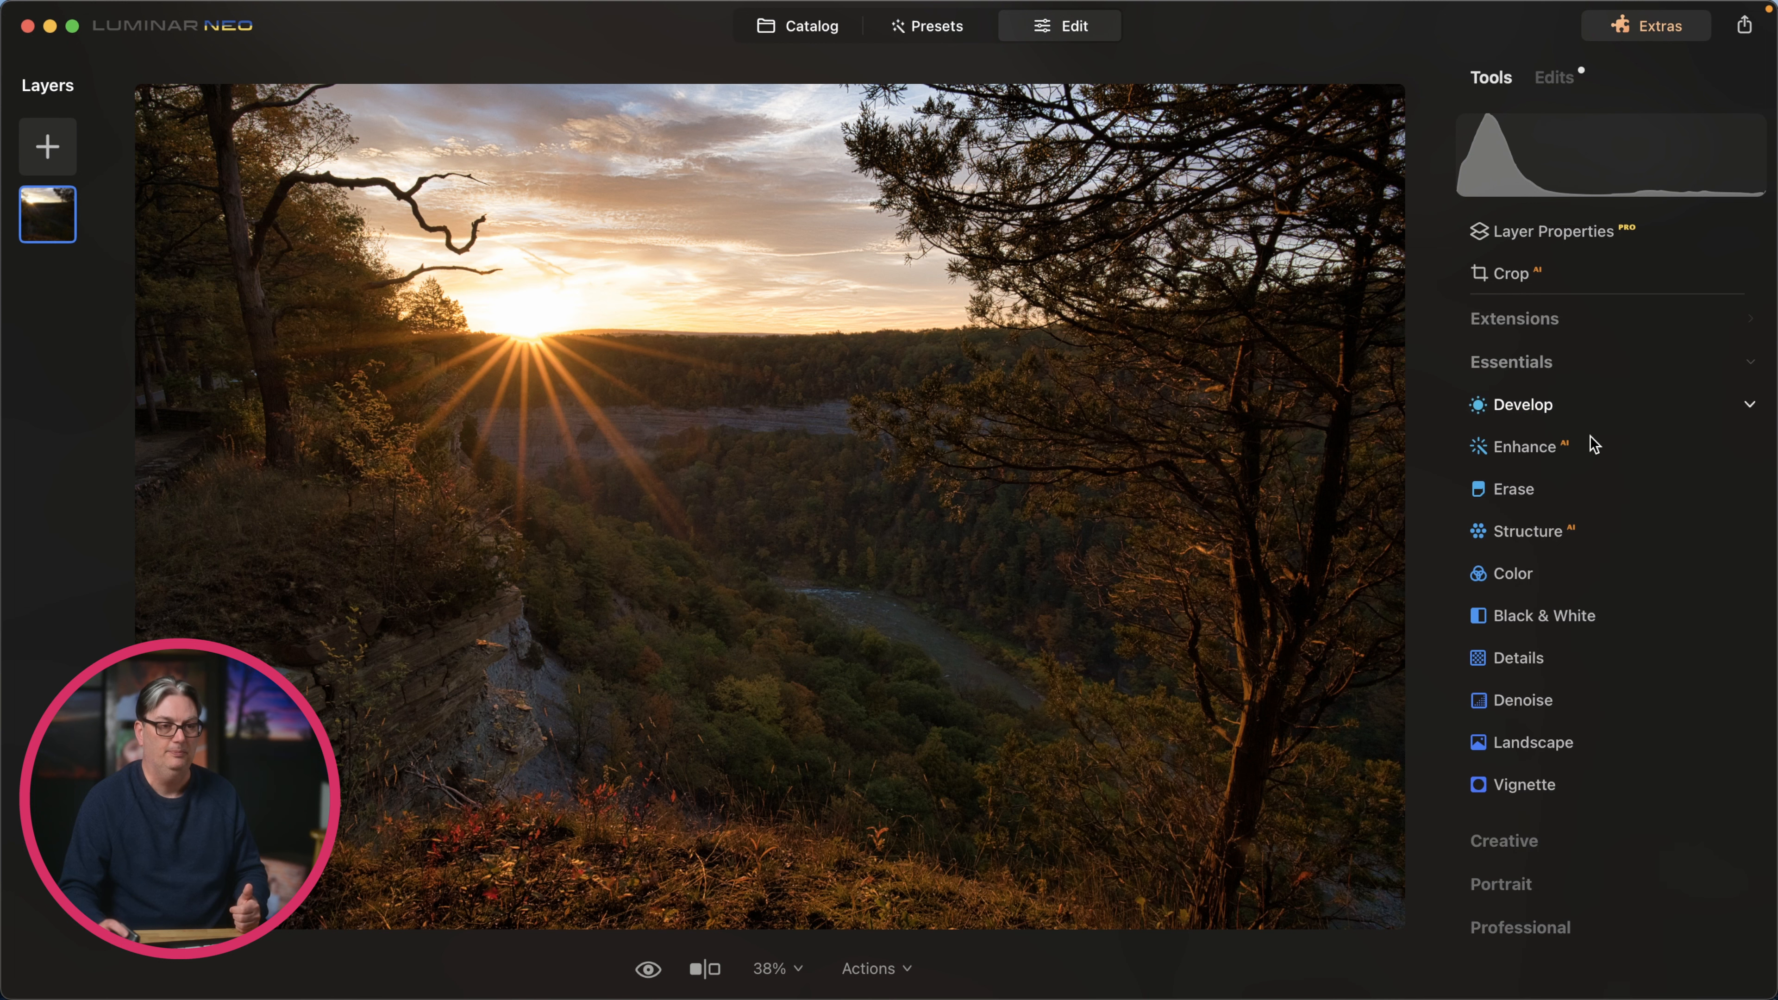
Reopen the Enhance tool and check the existing Enhance adjustment in the photo's edits list.
left_click(1603, 454)
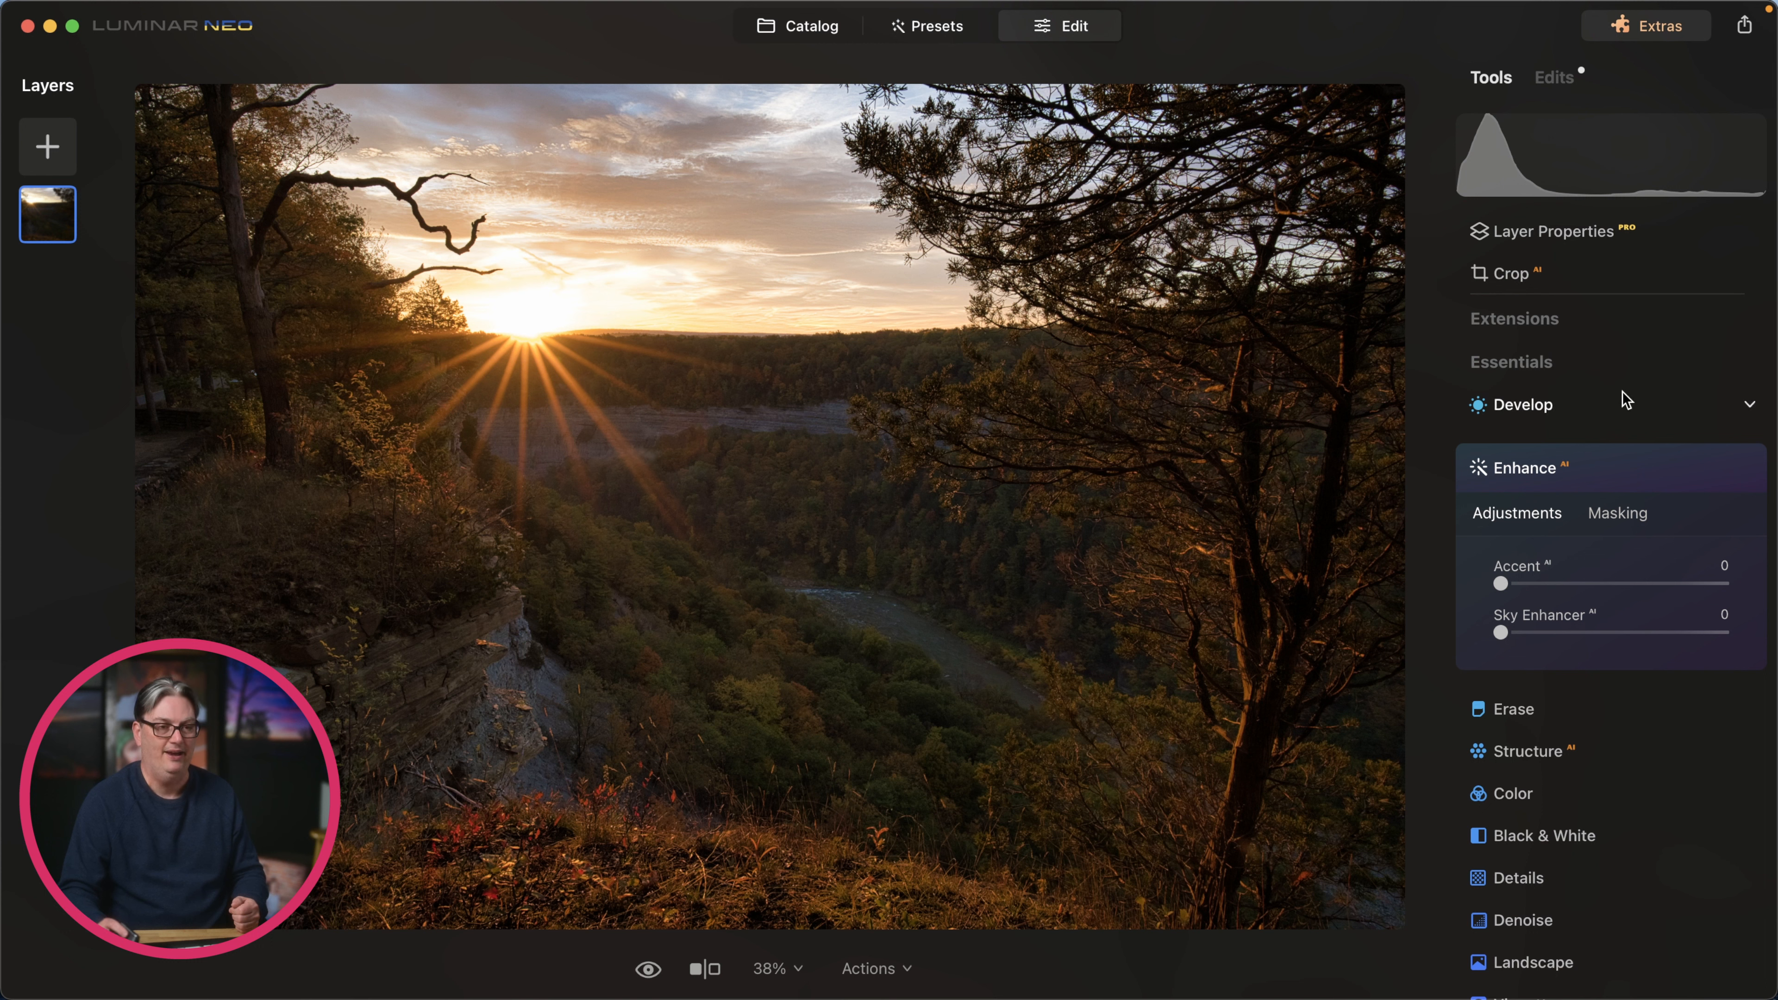
left_click(1561, 82)
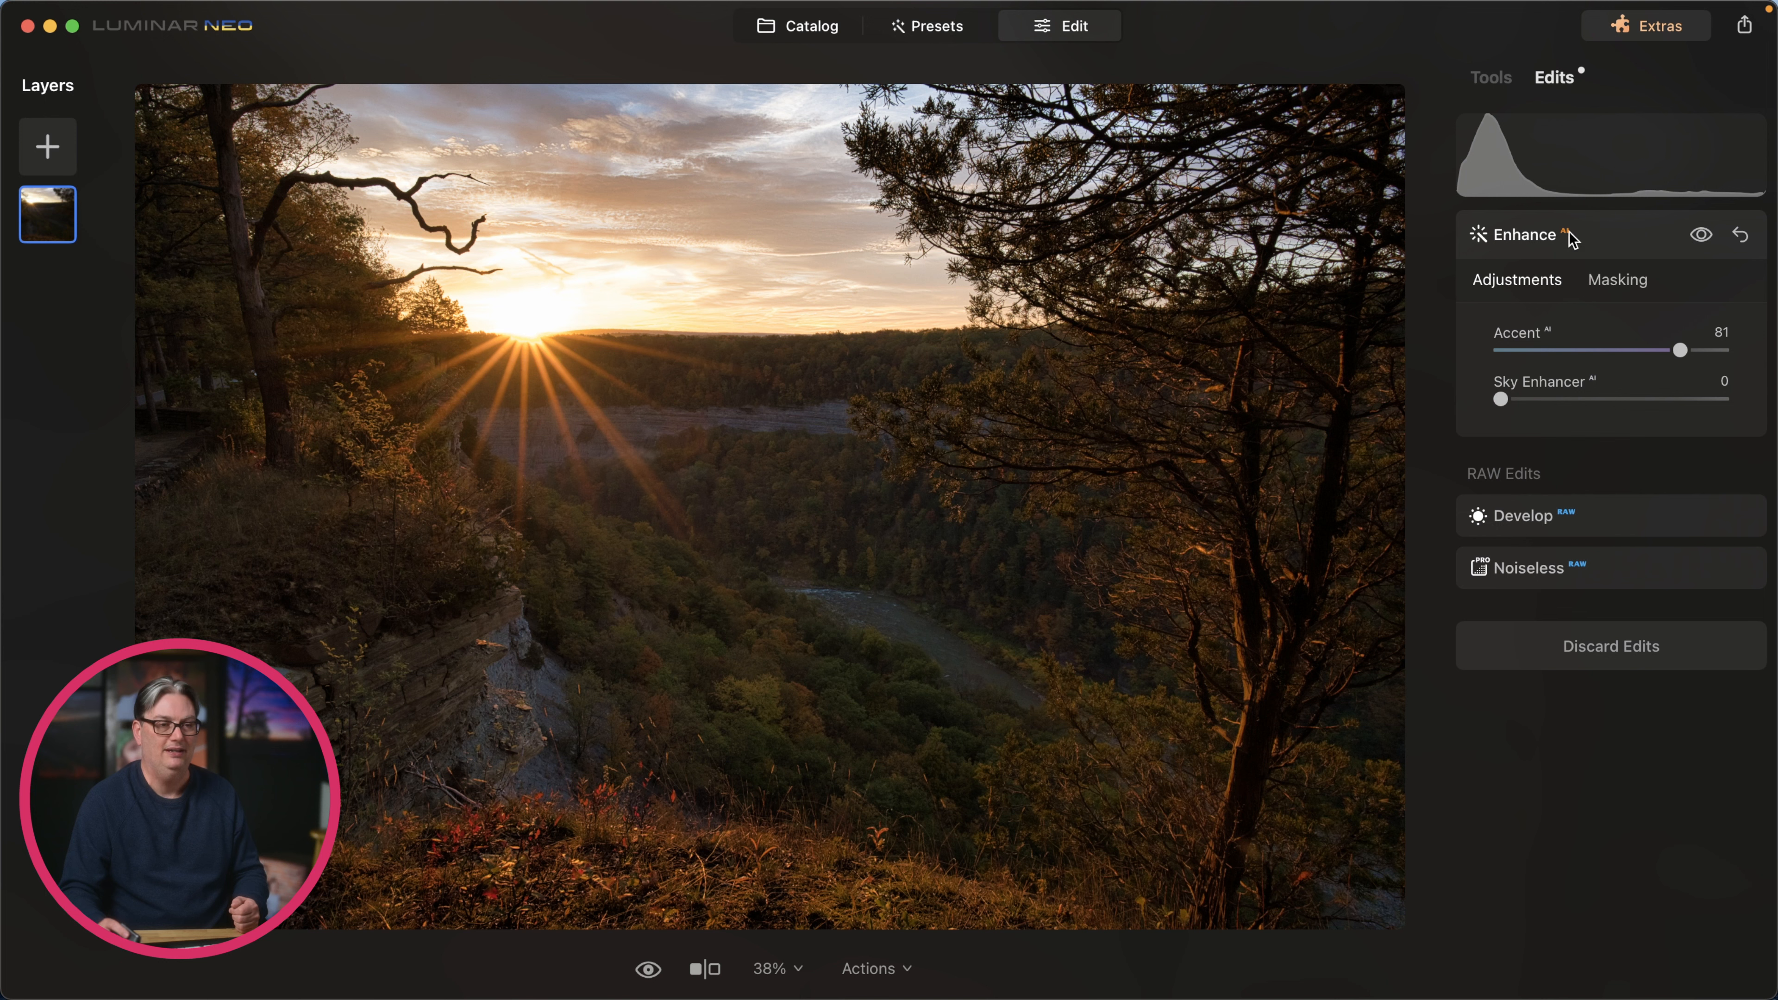
left_click(1493, 79)
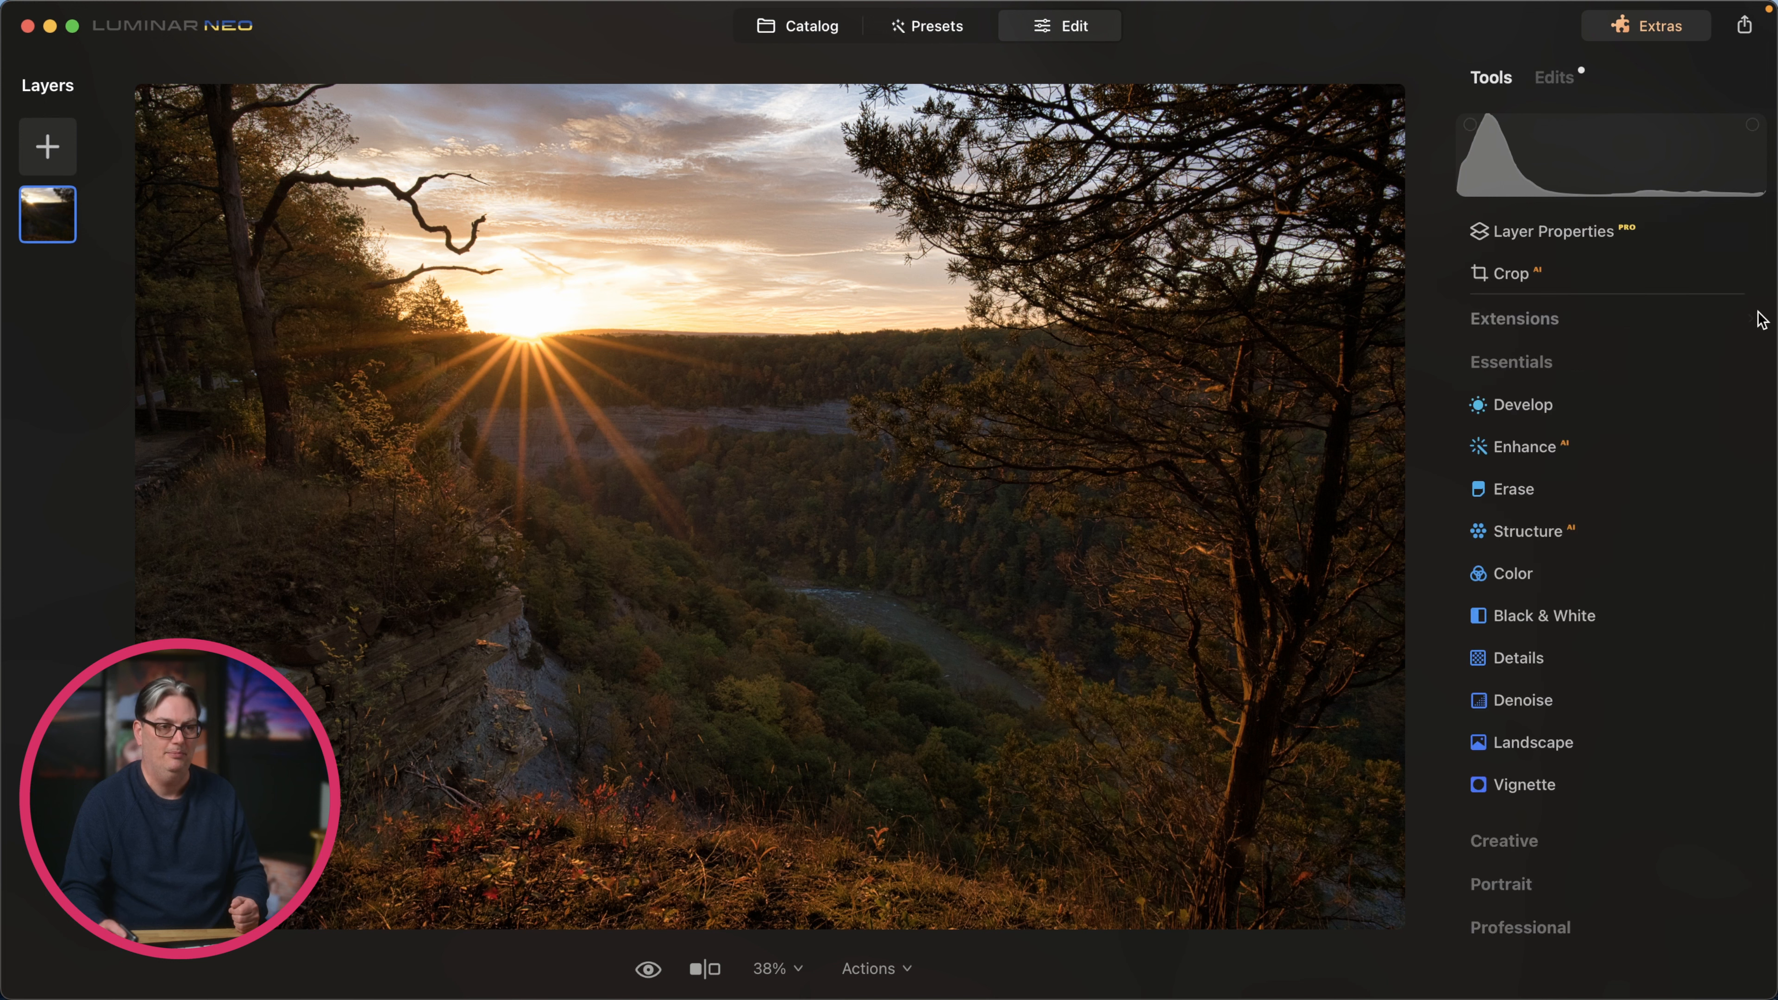
Add a second Enhance adjustment with Sky Enhancer at 74 and review both Enhance entries in the edits list.
left_click(1548, 450)
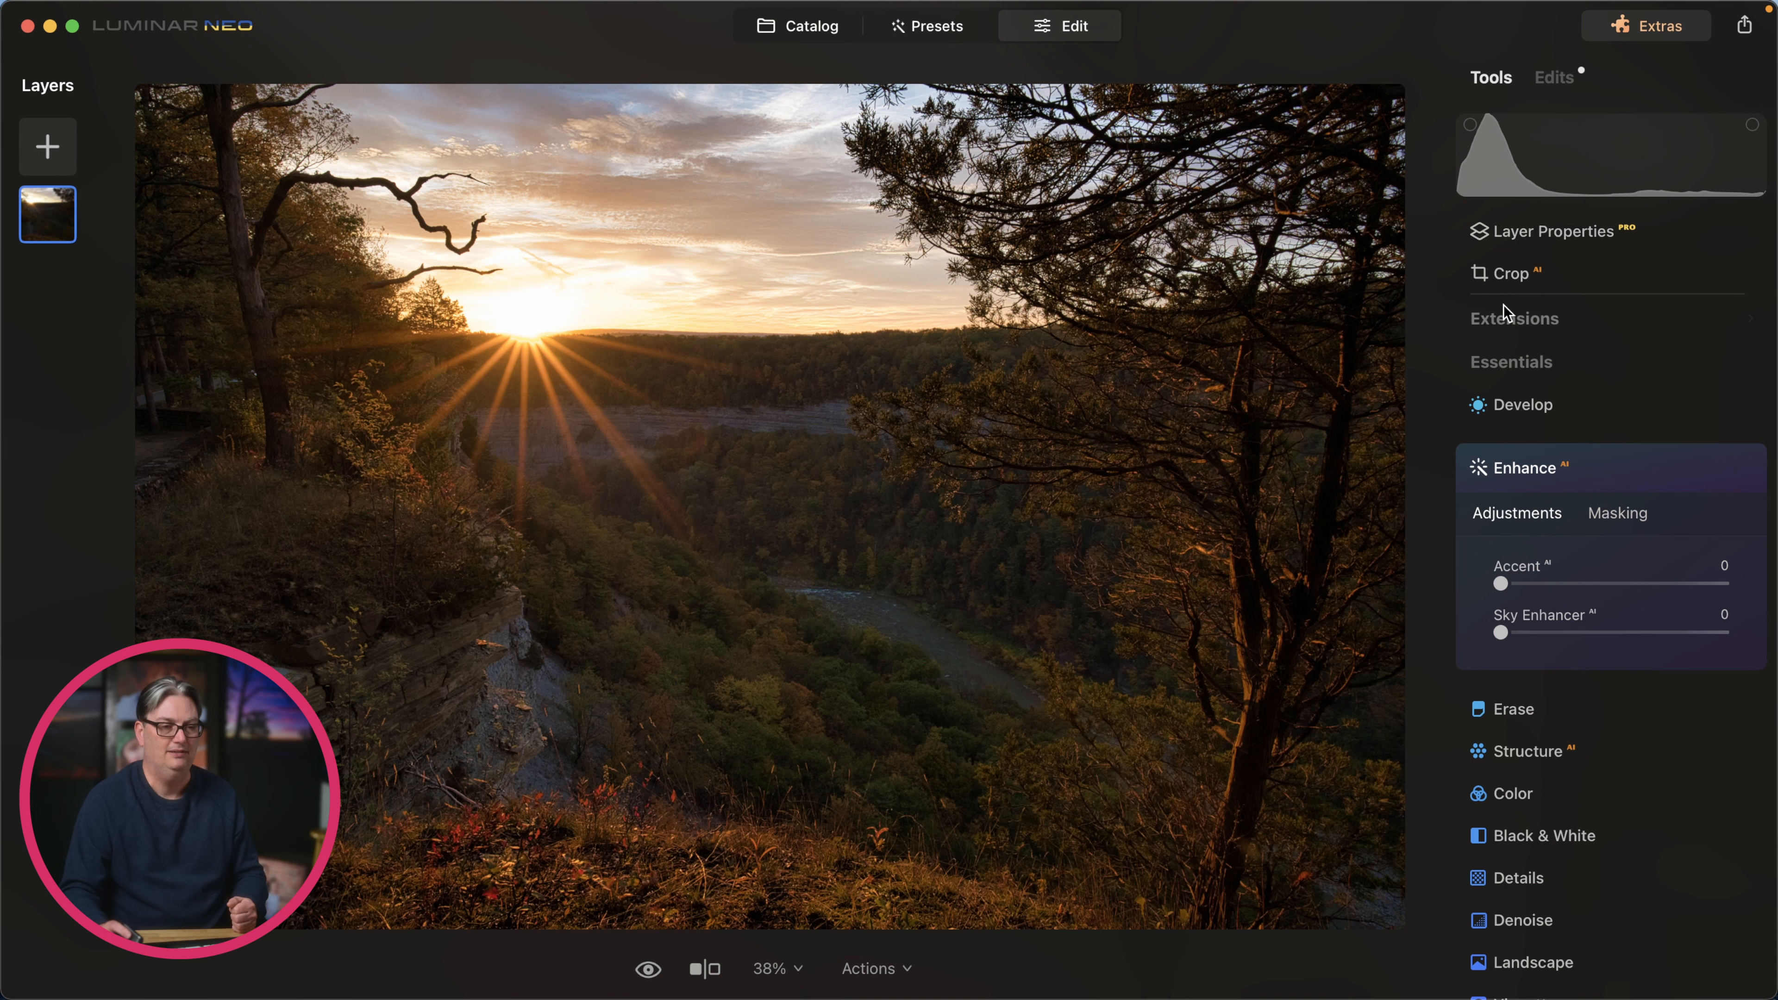
left_click_drag(1501, 633, 1650, 639)
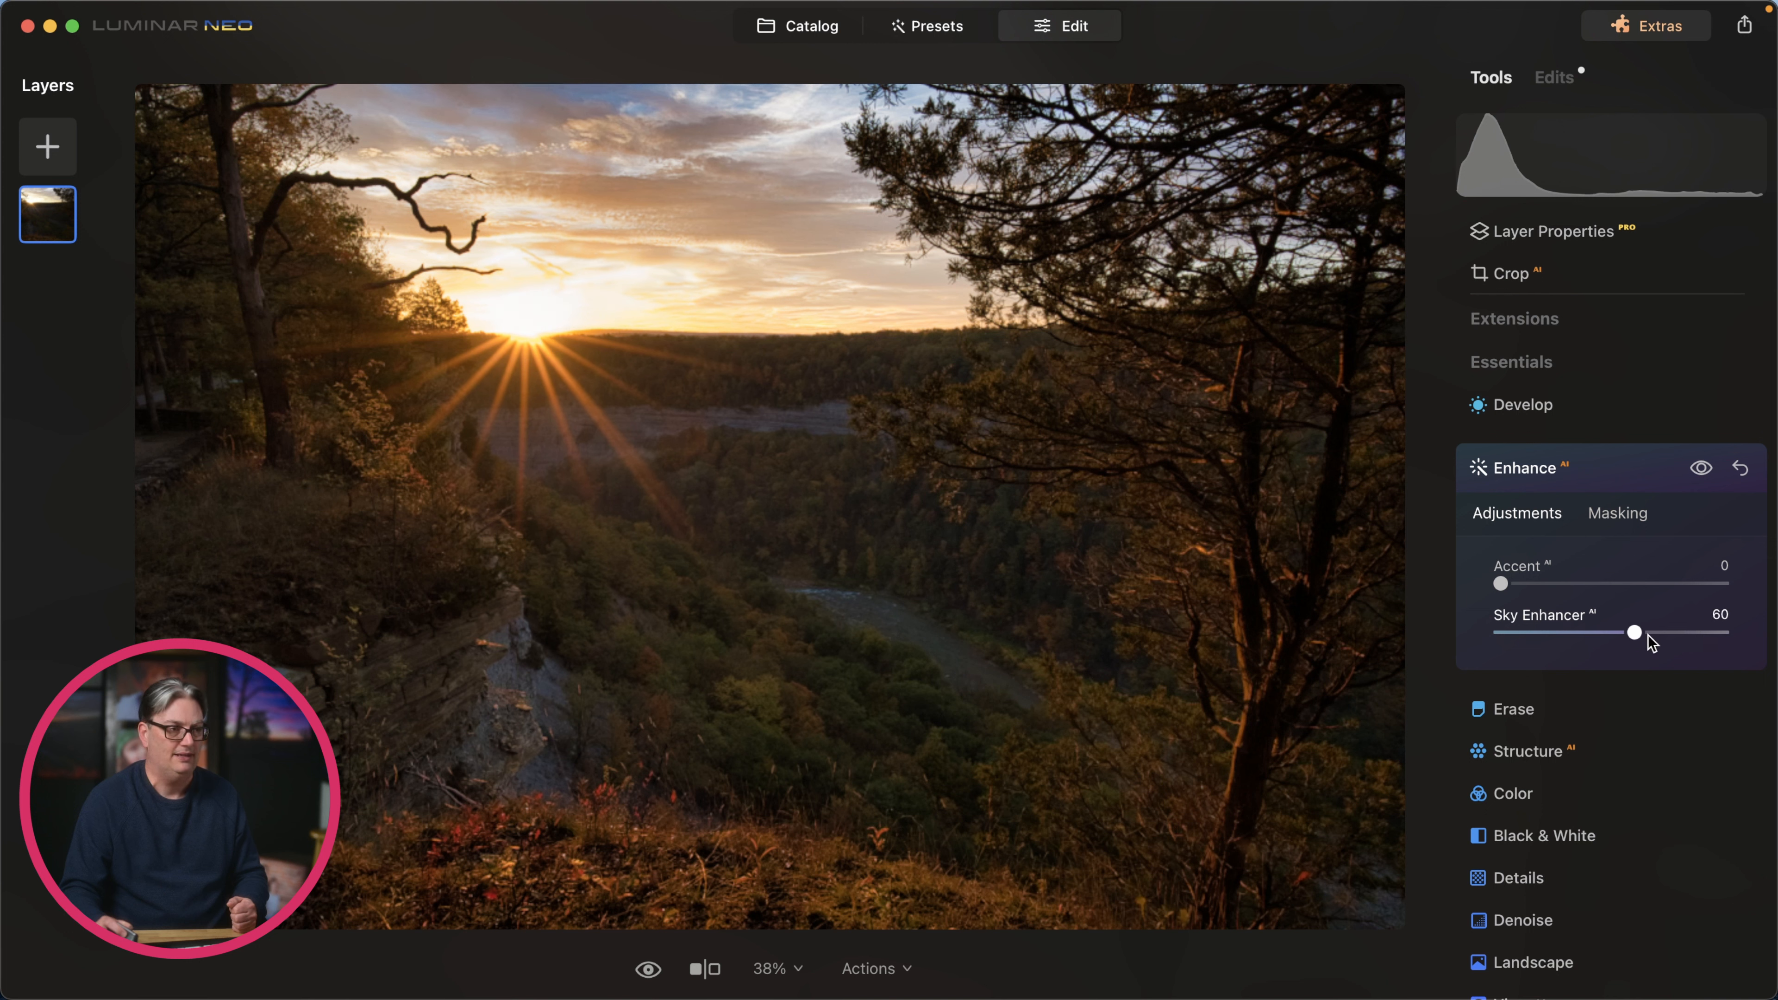
left_click(1553, 76)
left_click(1539, 468)
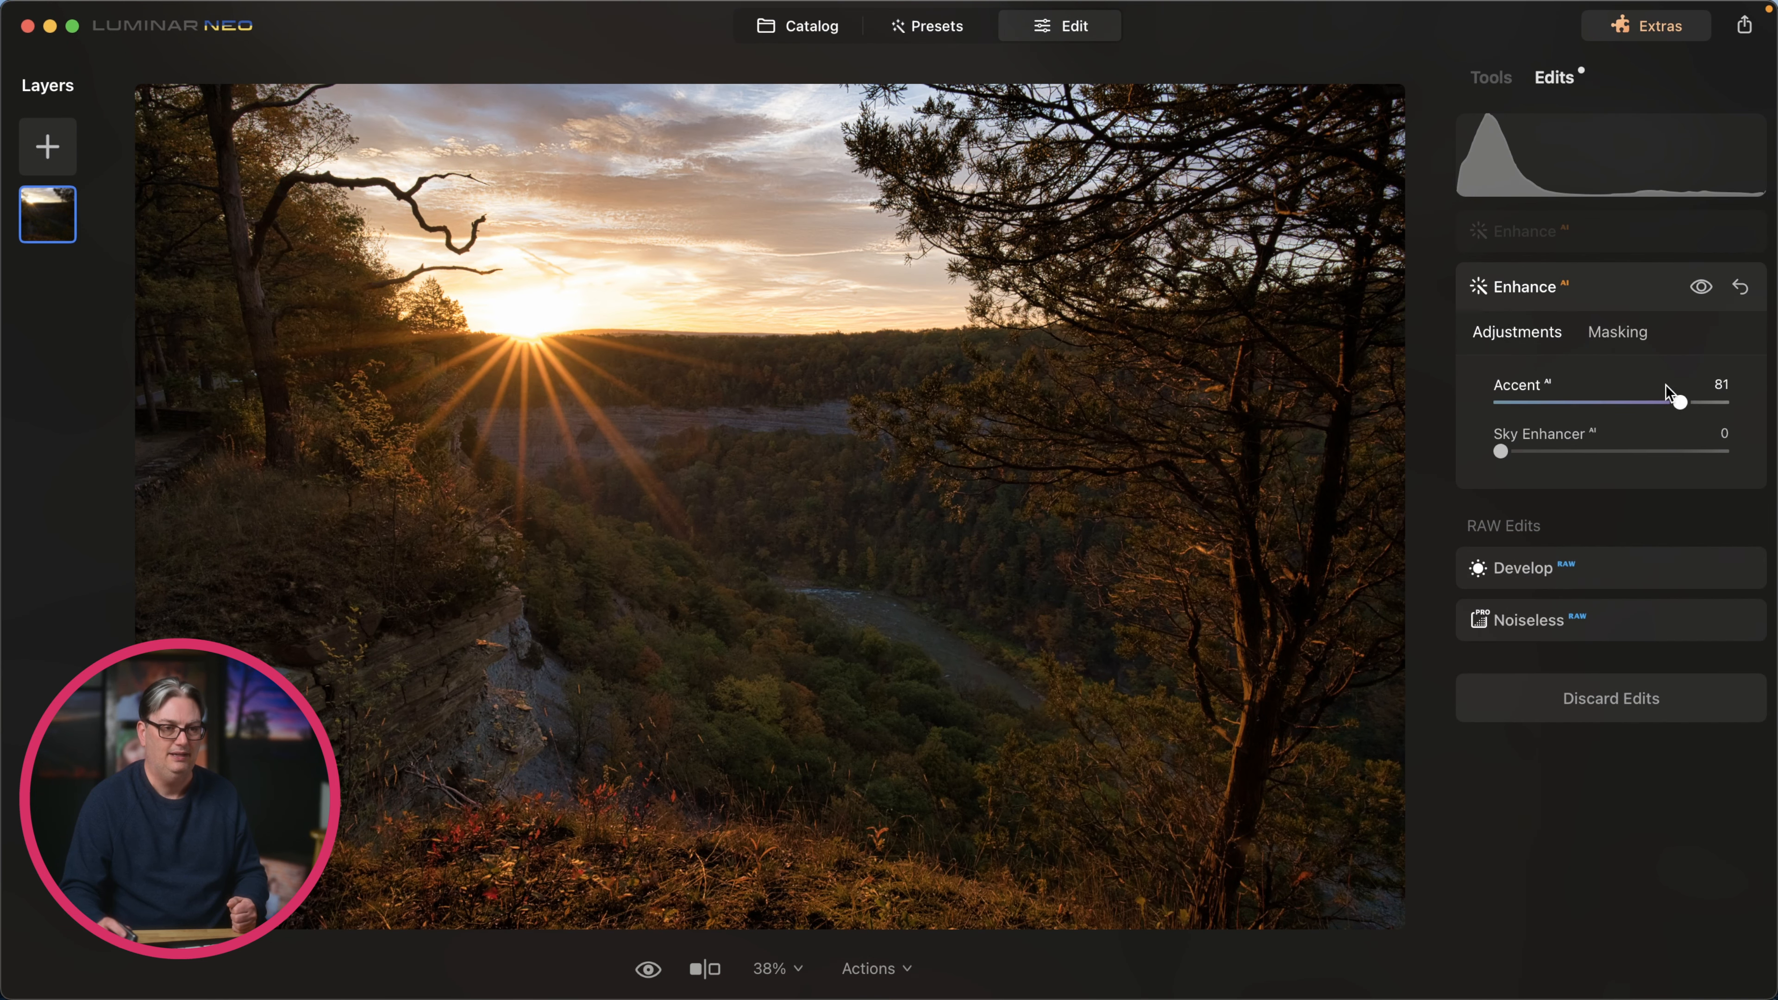
left_click(1609, 238)
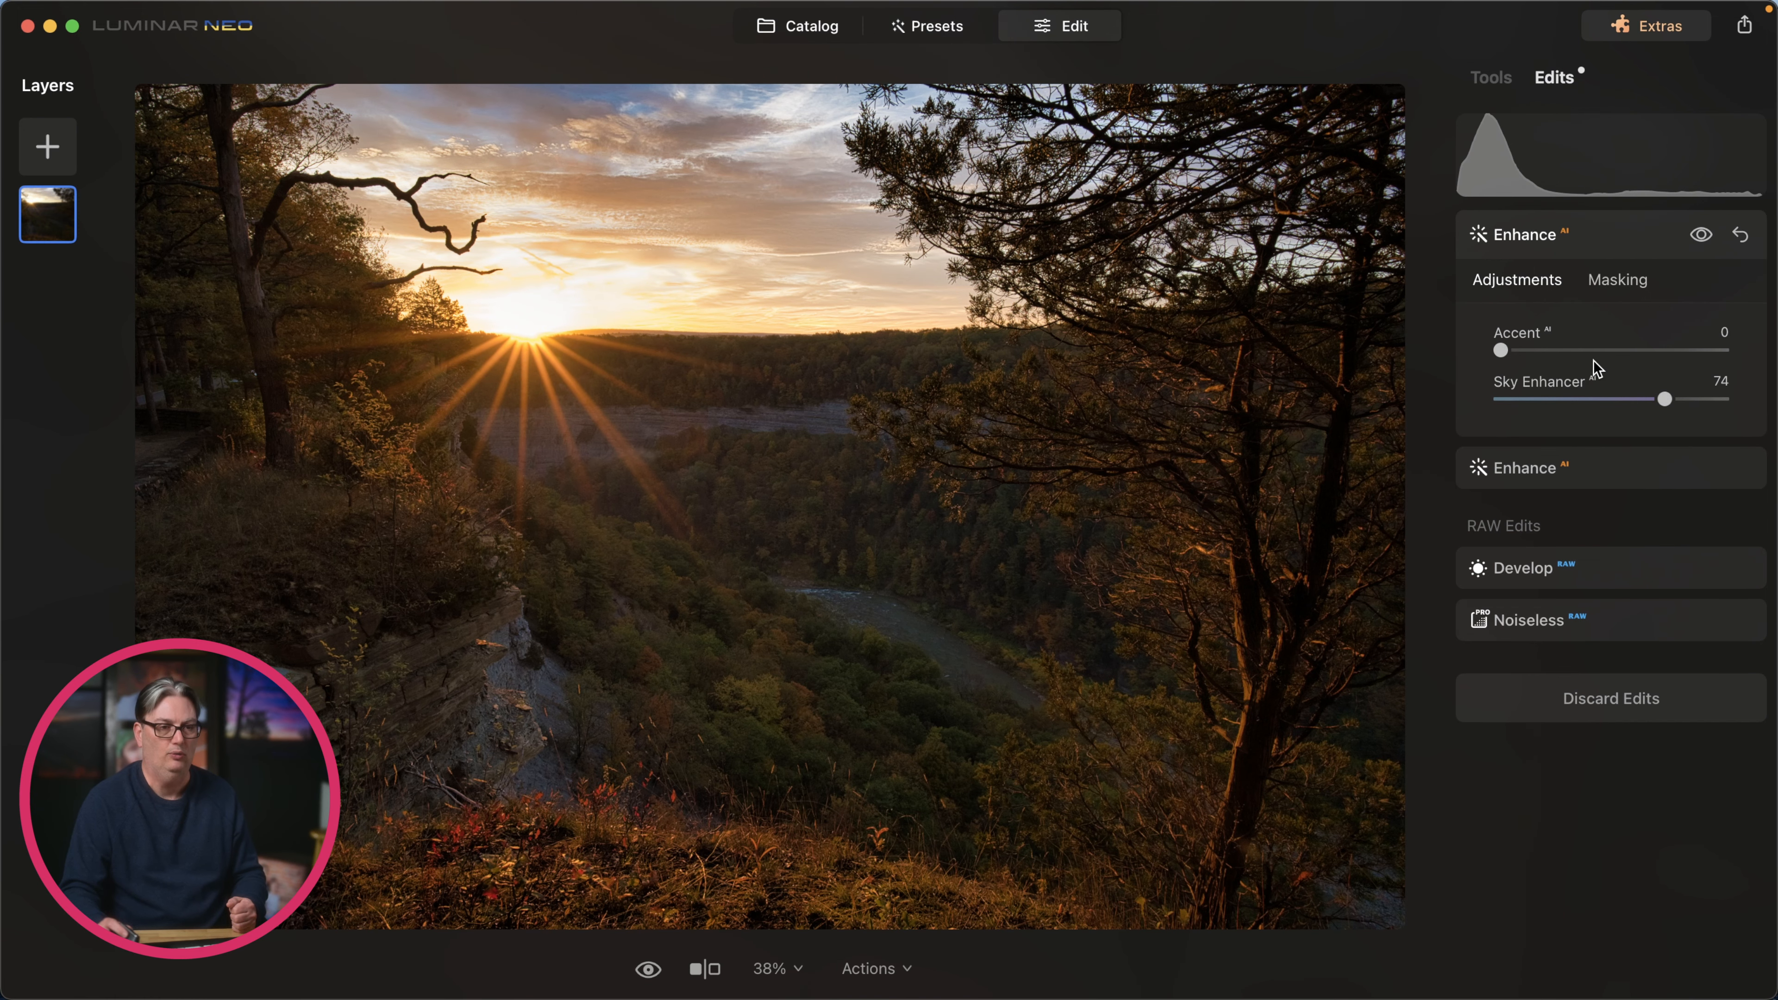
Return to the editing tools and view the masking options of a fresh Enhance adjustment.
left_click(1488, 78)
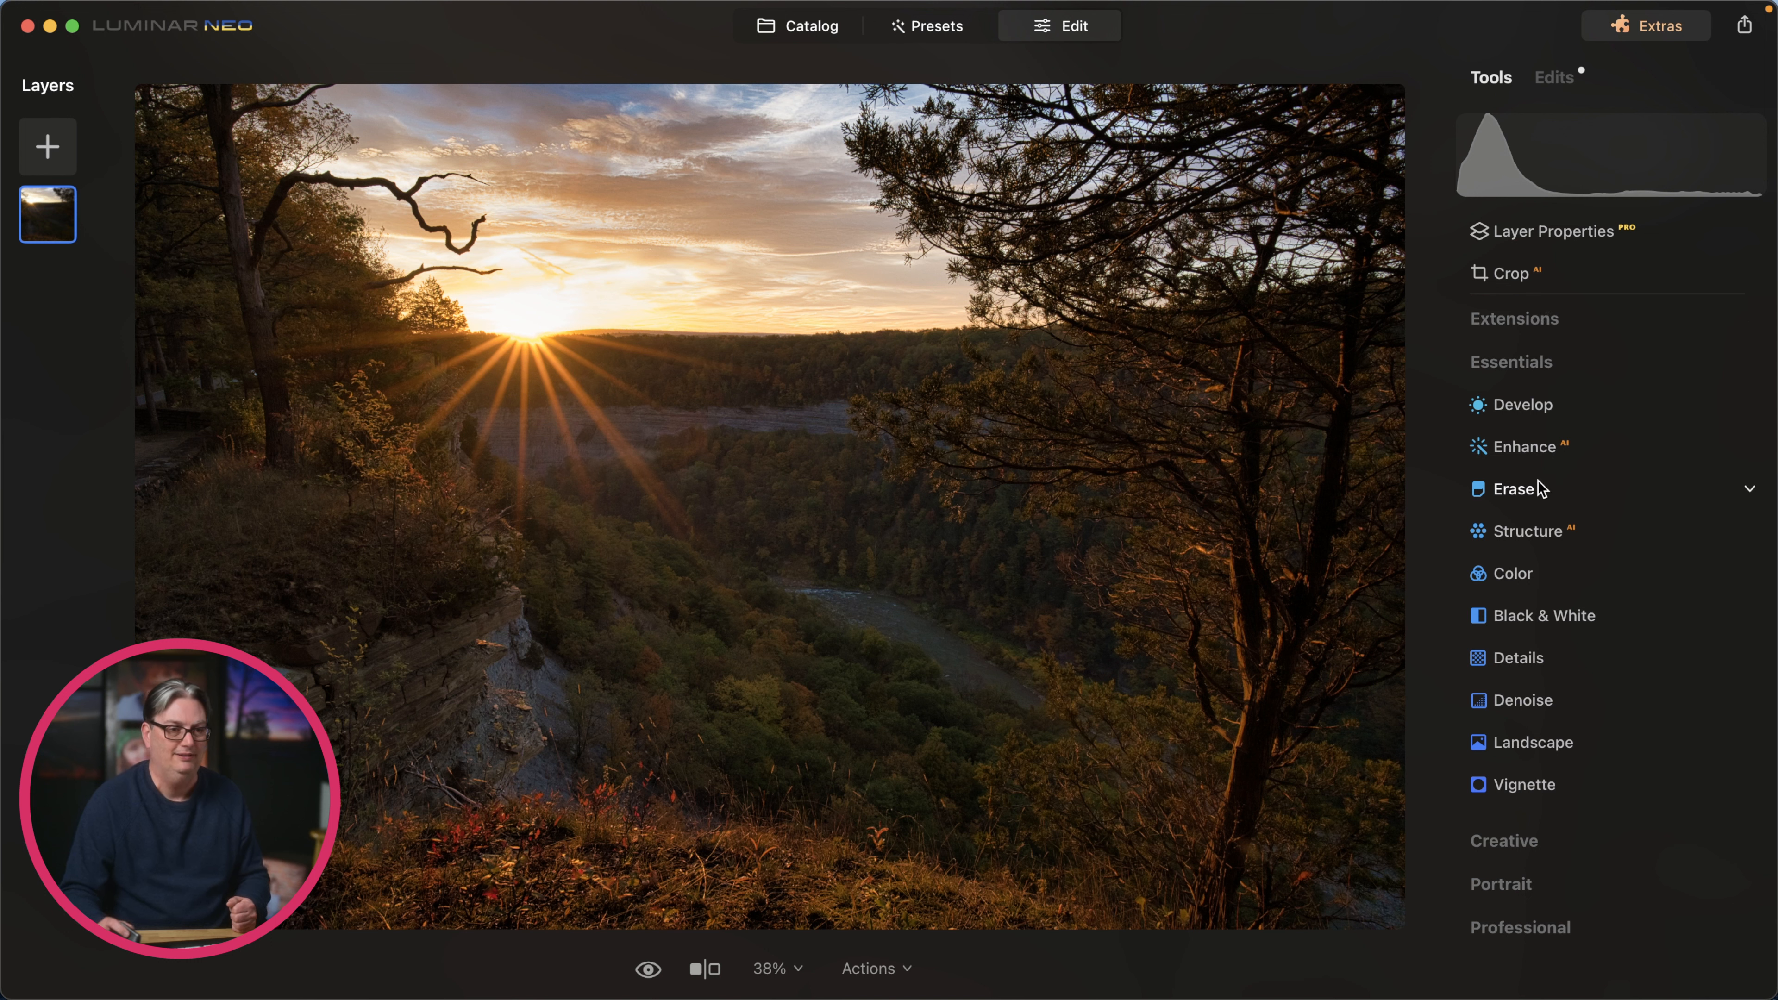
left_click(1582, 453)
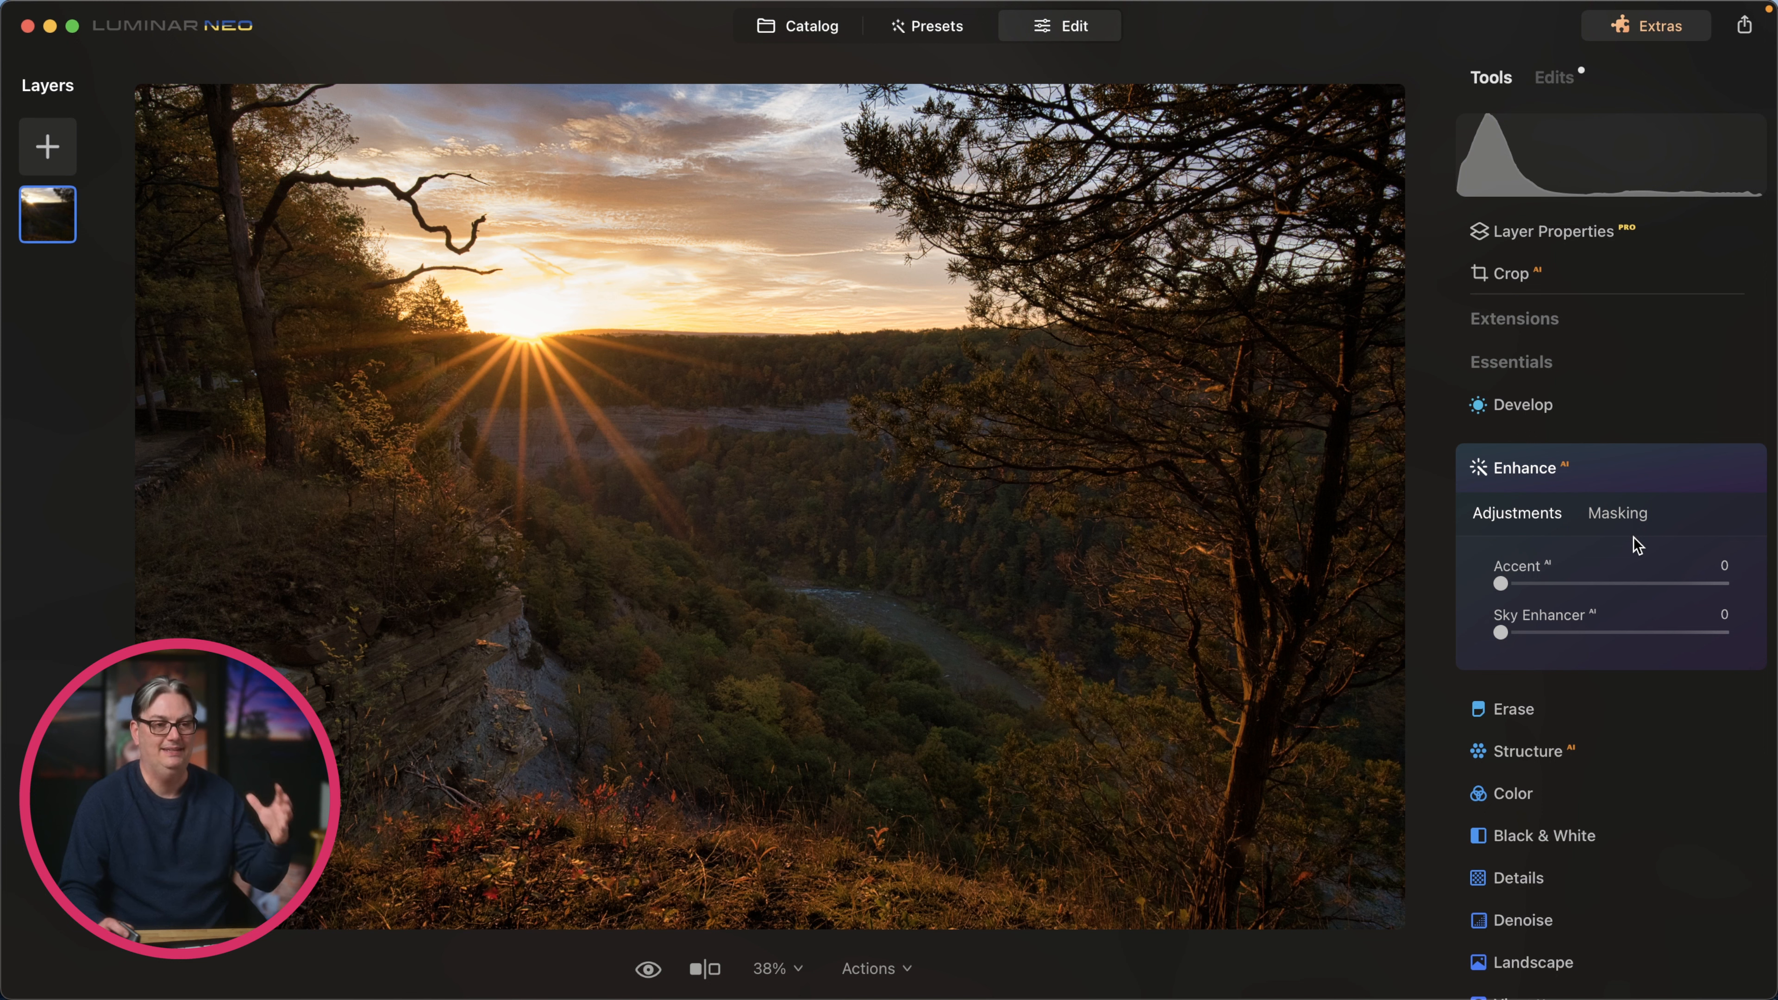
left_click(1619, 514)
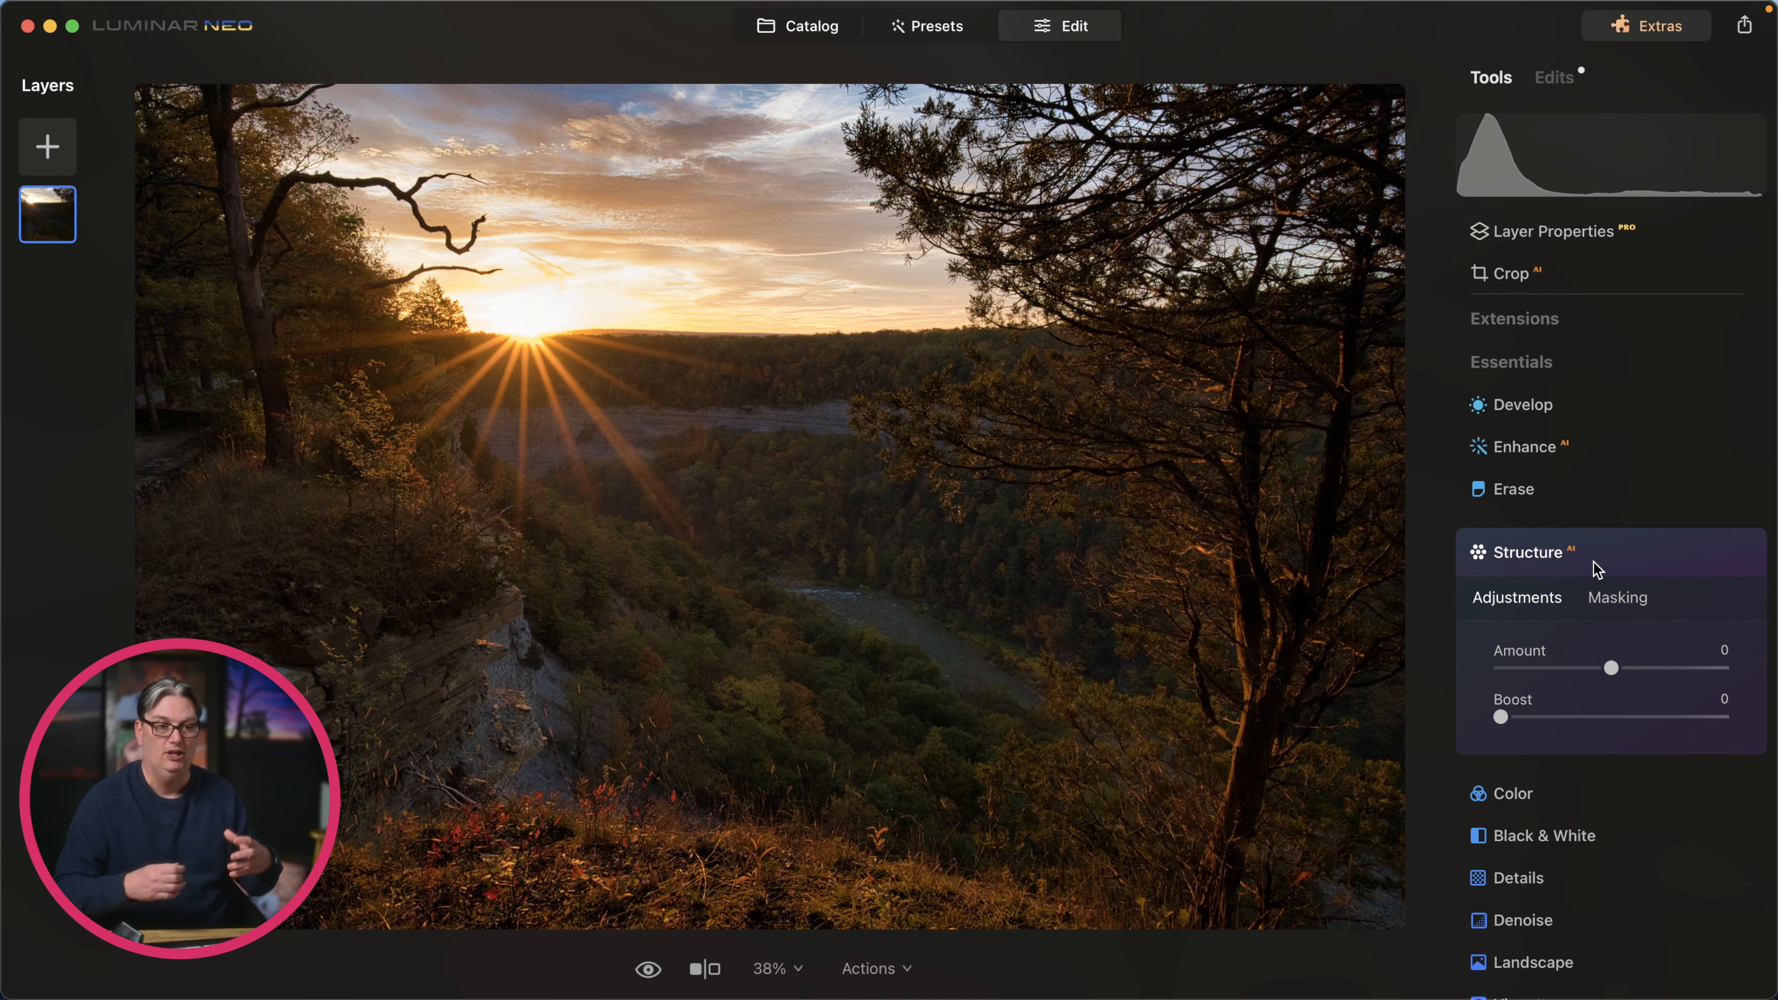
Try Structure with Amount at 95, -83 and 67 and Boost at 81, and reset both values to 0.
left_click_drag(1608, 668, 1725, 676)
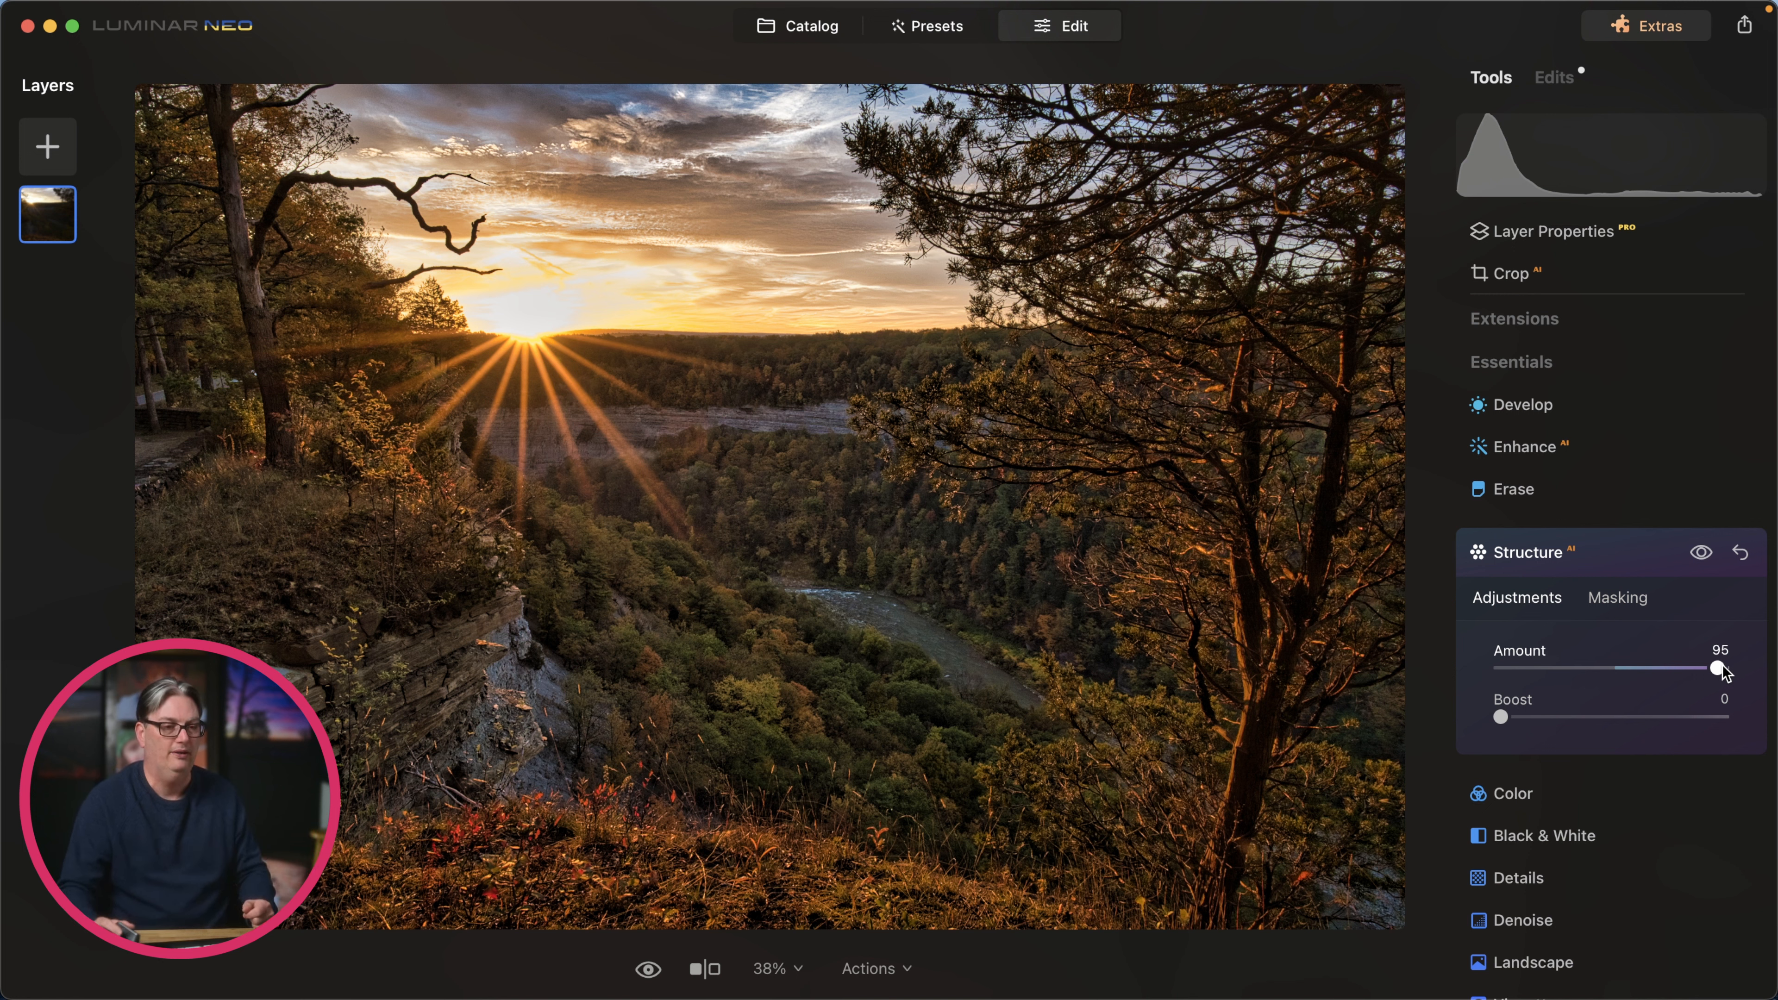
left_click_drag(1720, 672, 1528, 664)
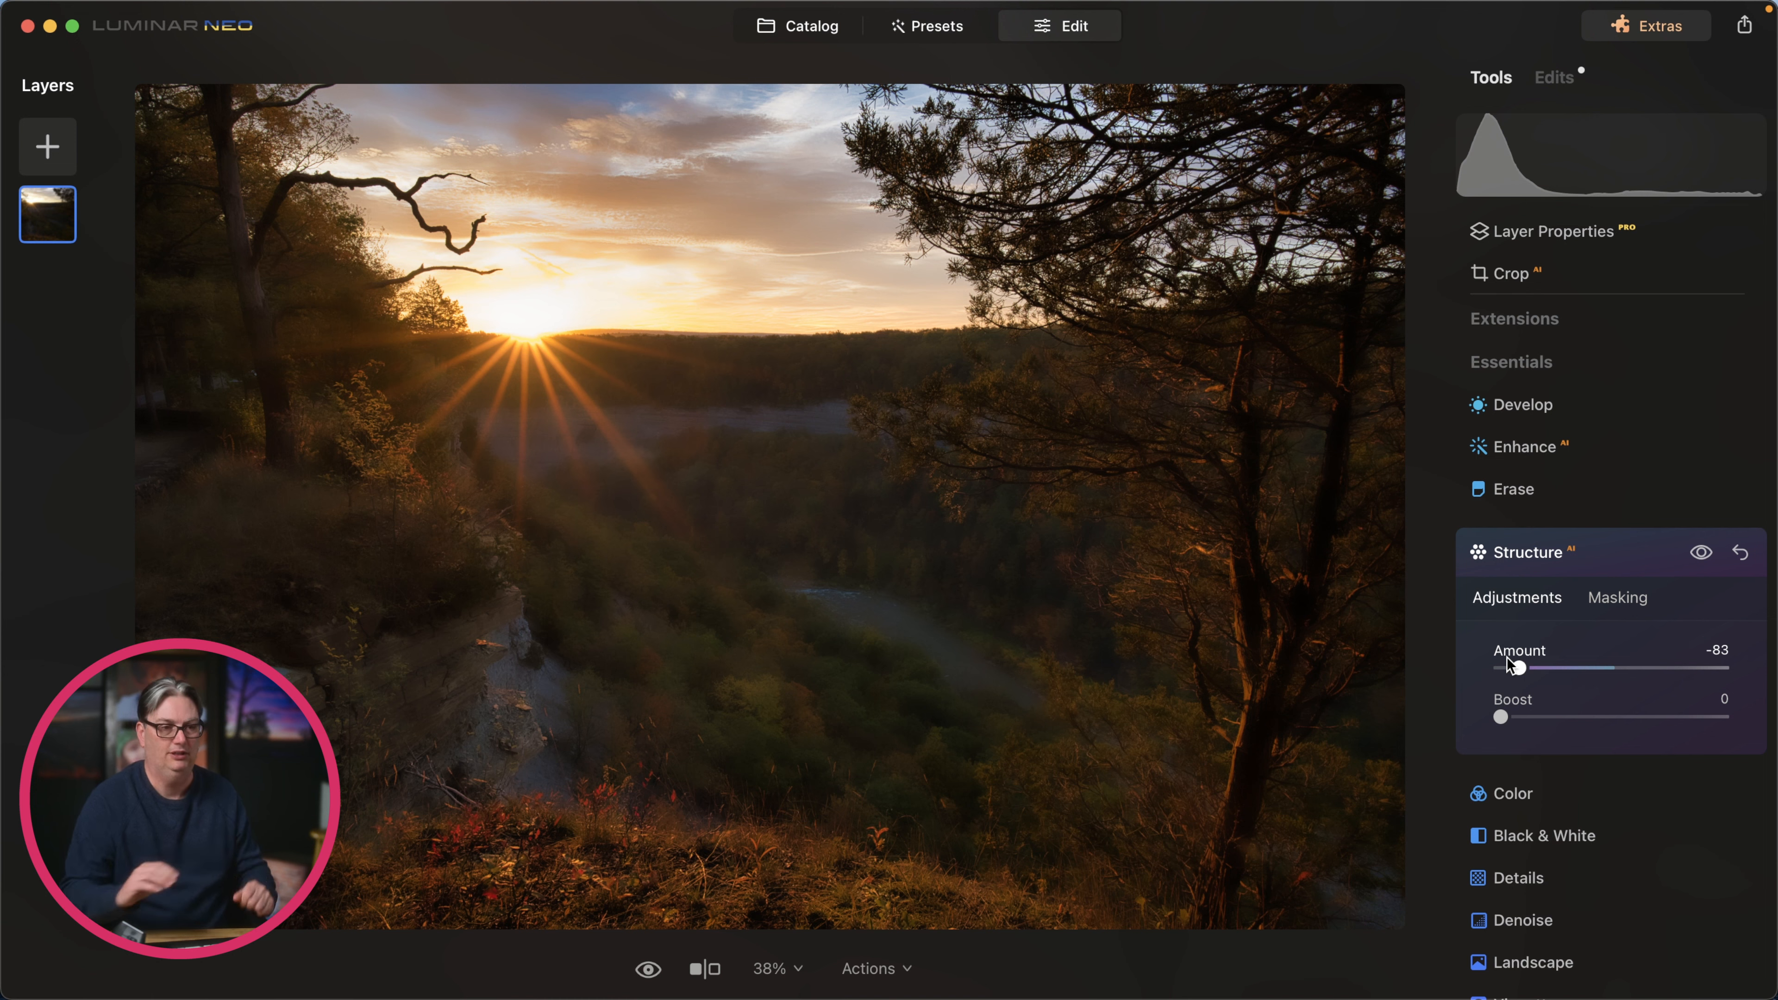
left_click_drag(1509, 662, 1684, 679)
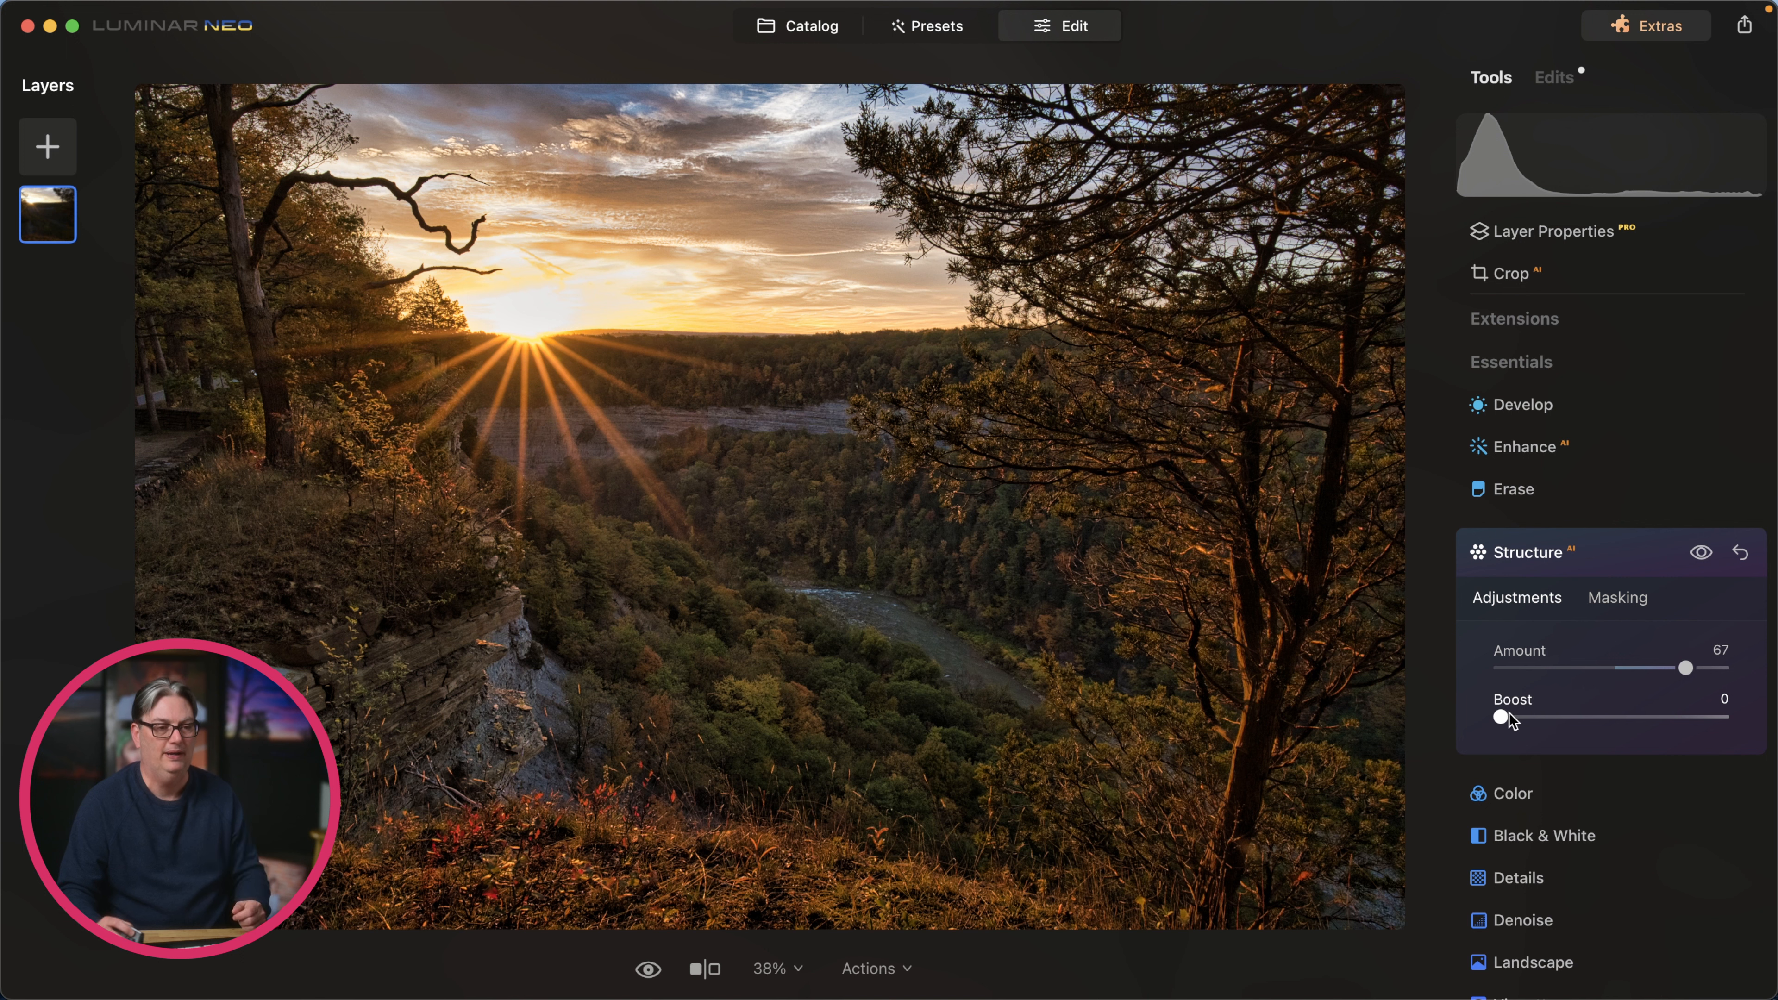
left_click_drag(1502, 717, 1705, 725)
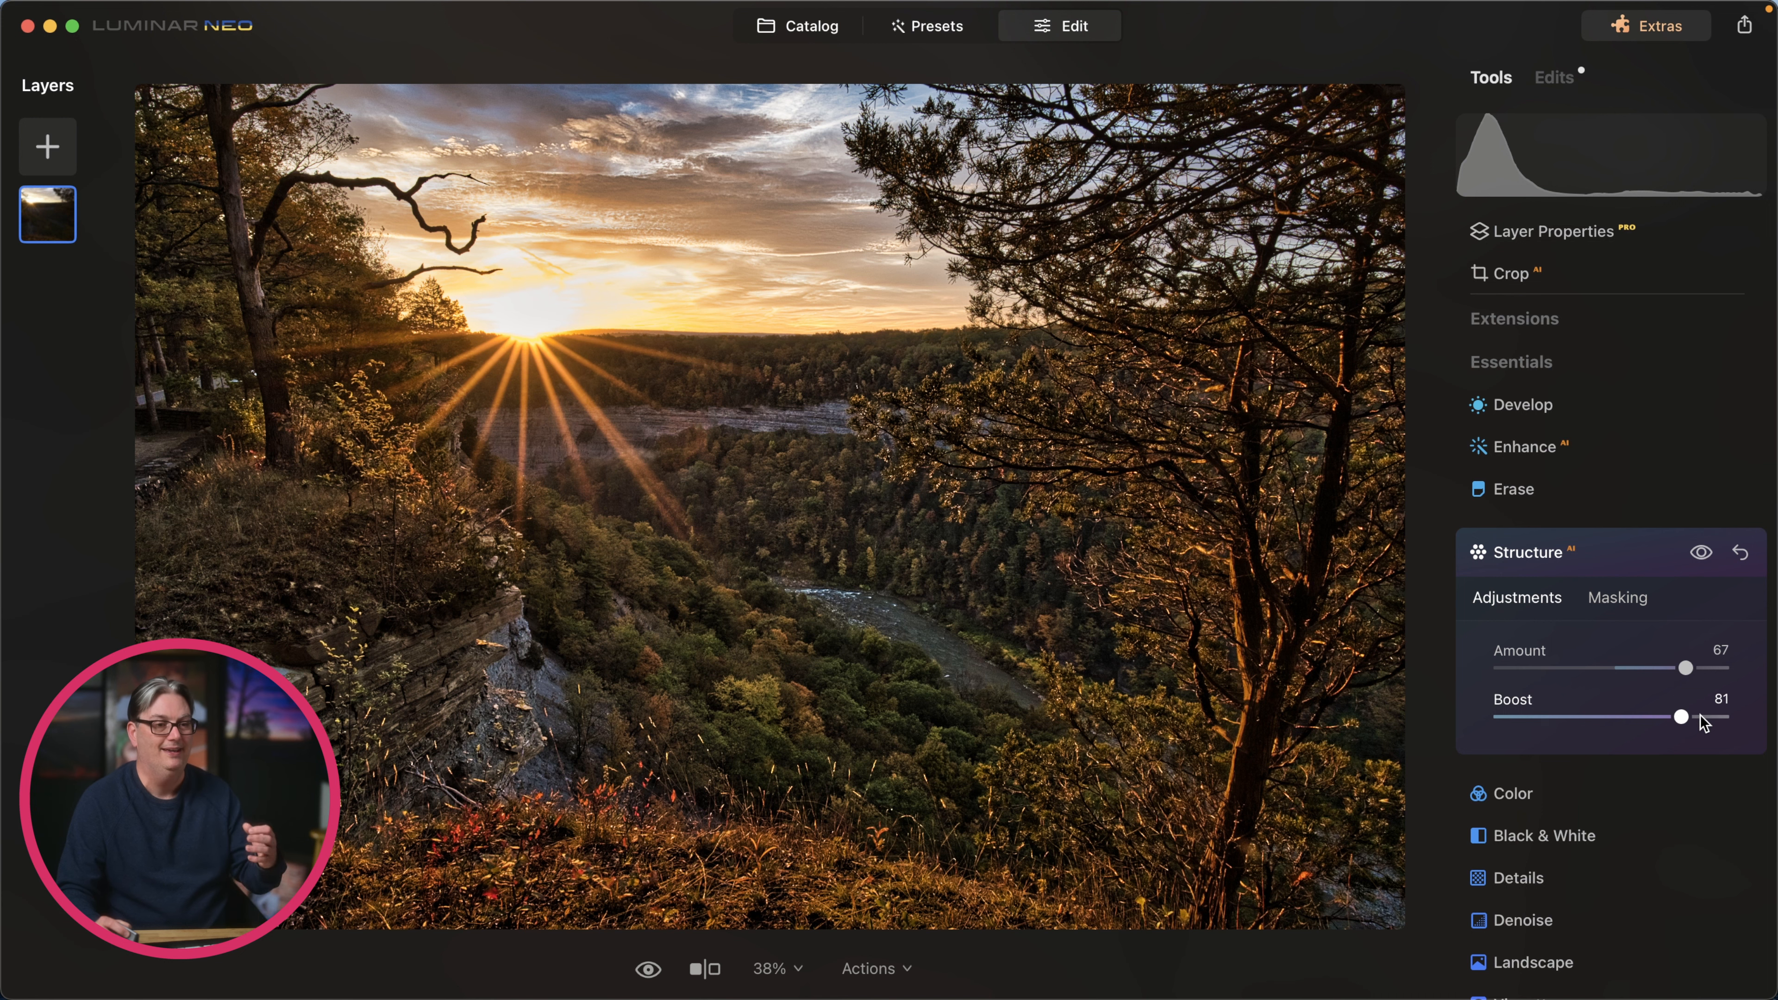
double_click(1679, 717)
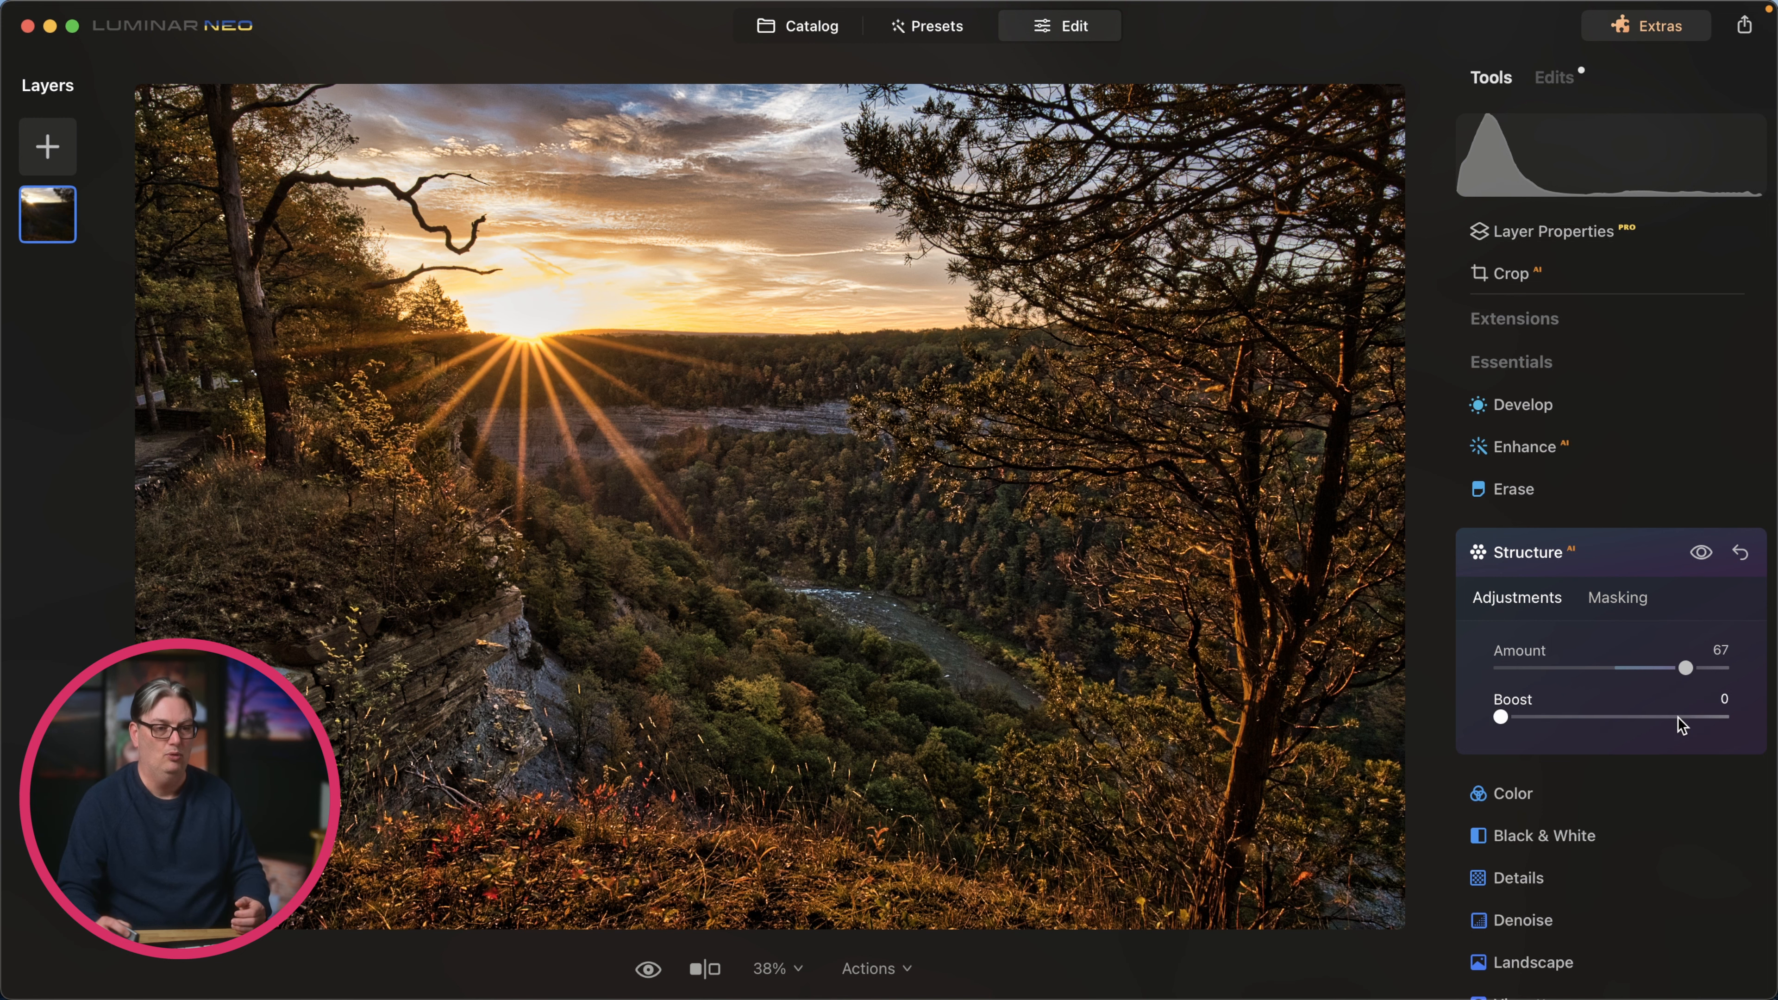
double_click(1684, 669)
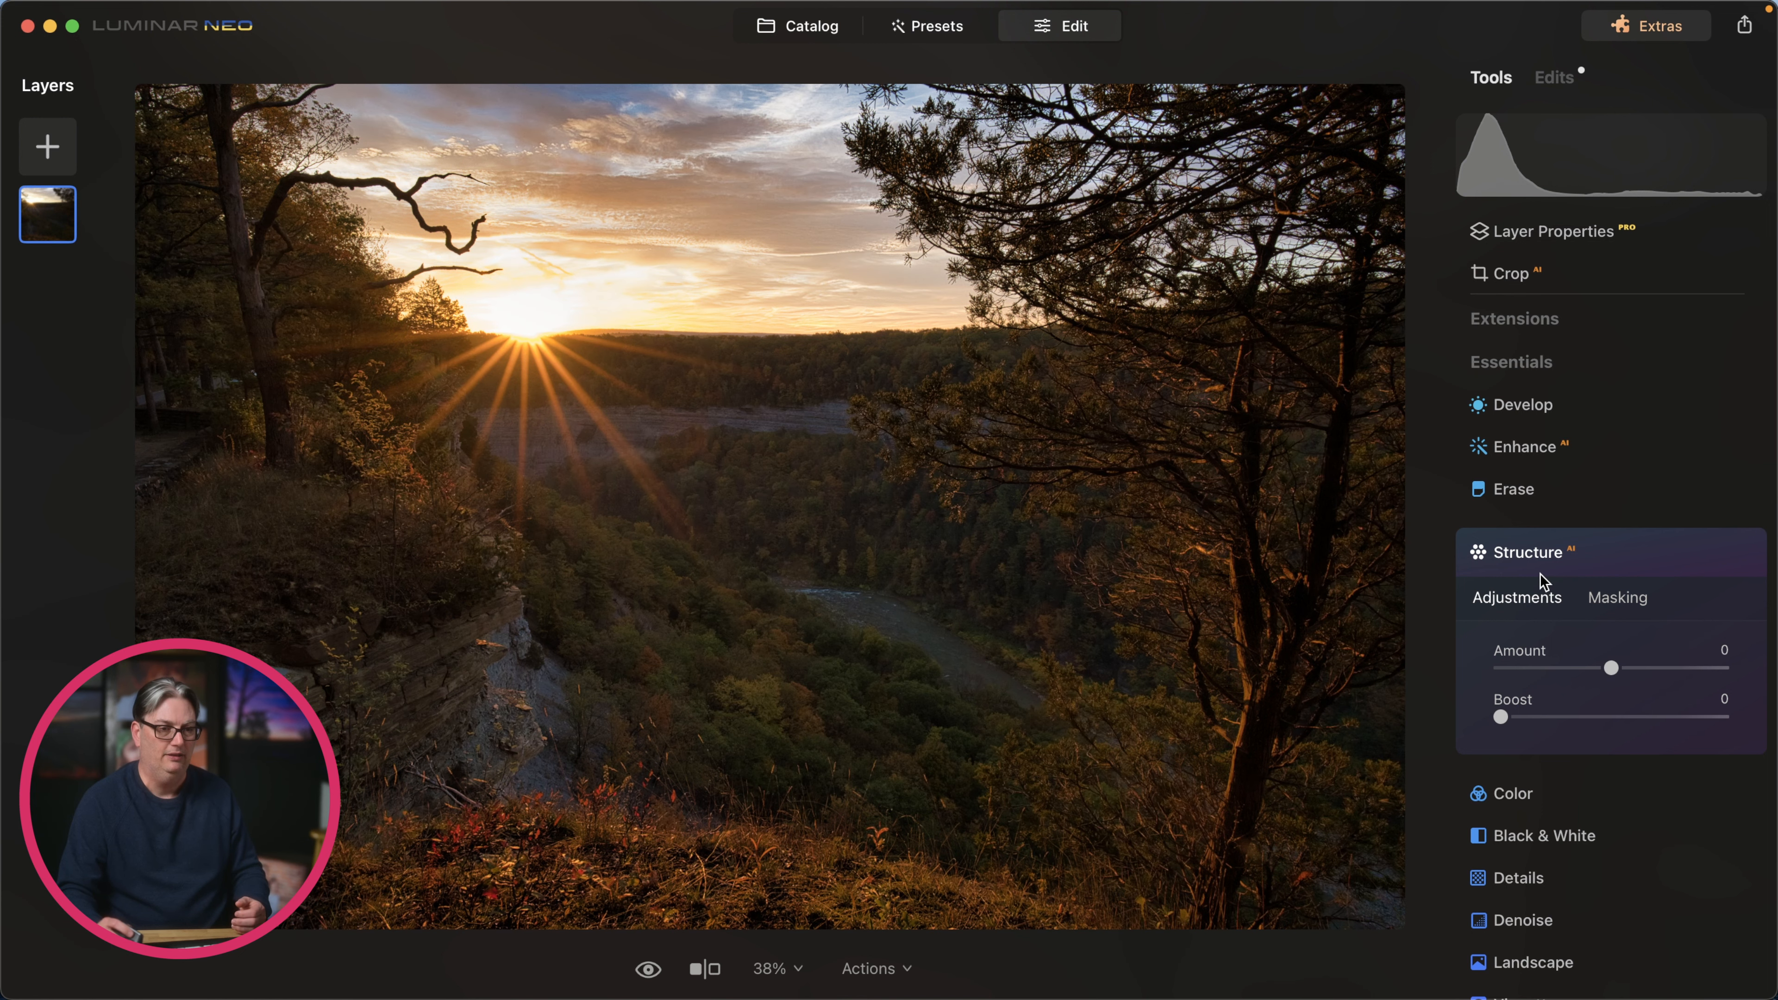
Paint a Structure mask over the wooded far hillside with the size 100 brush.
left_click(1607, 600)
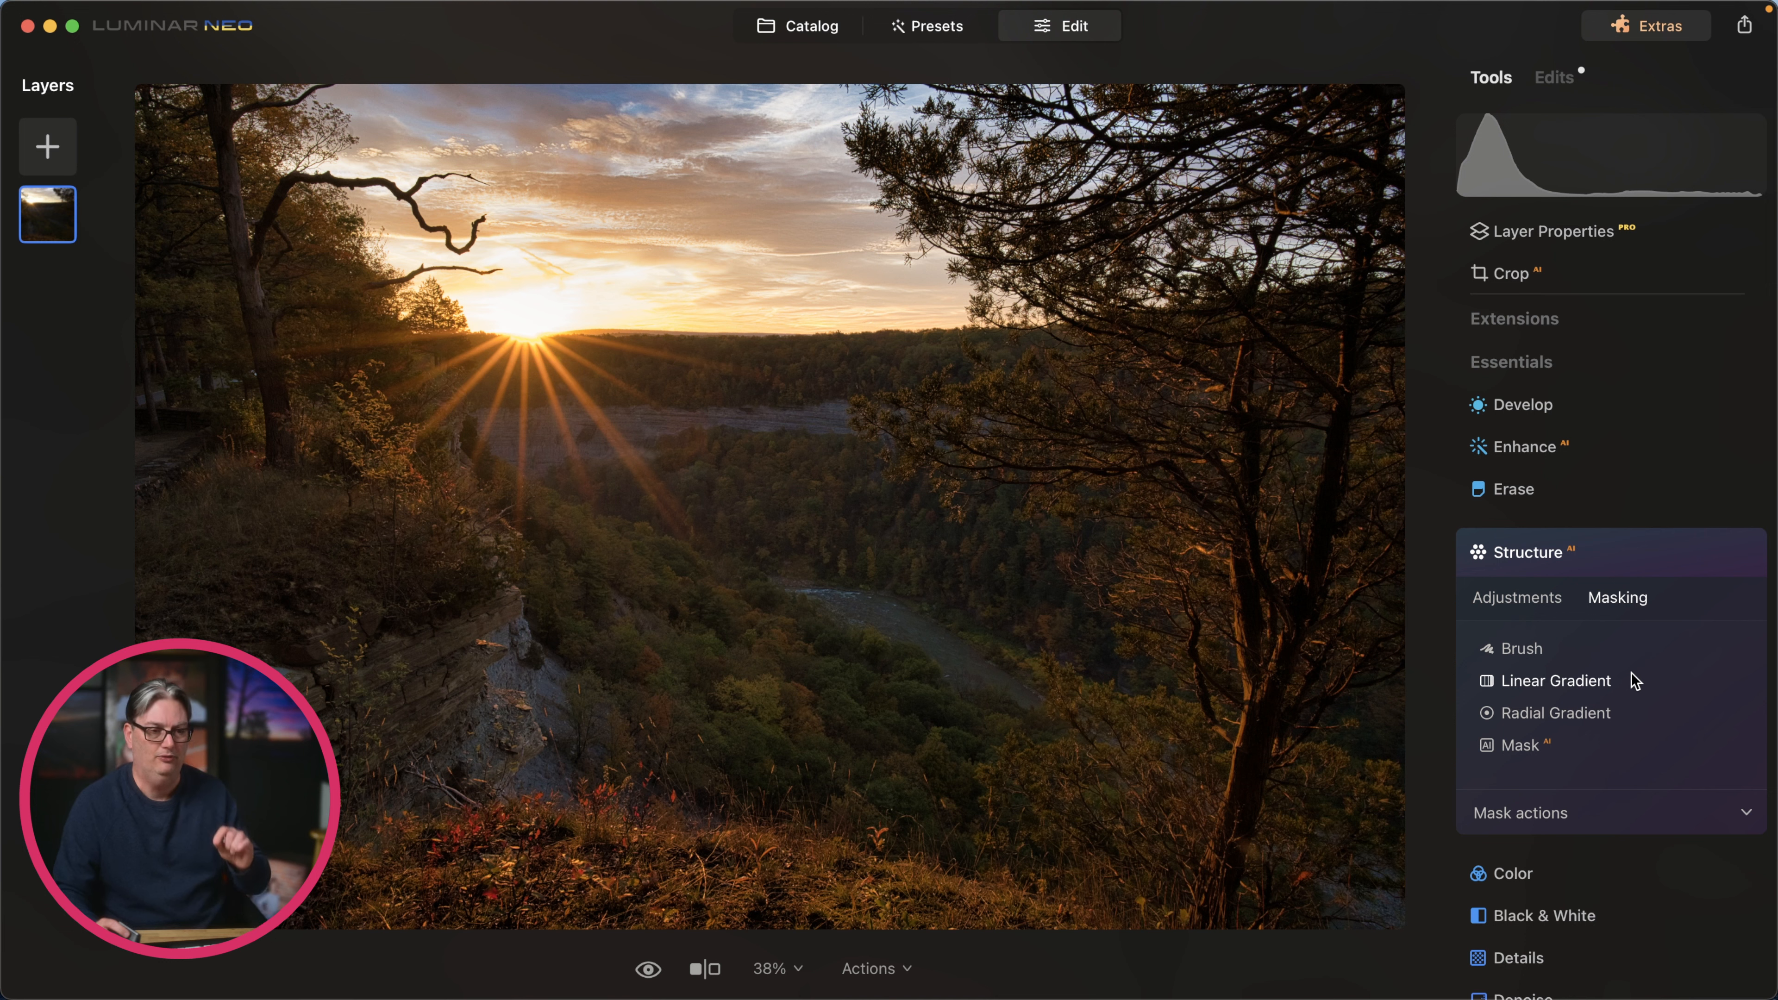
scroll(1559, 816, "down", 1)
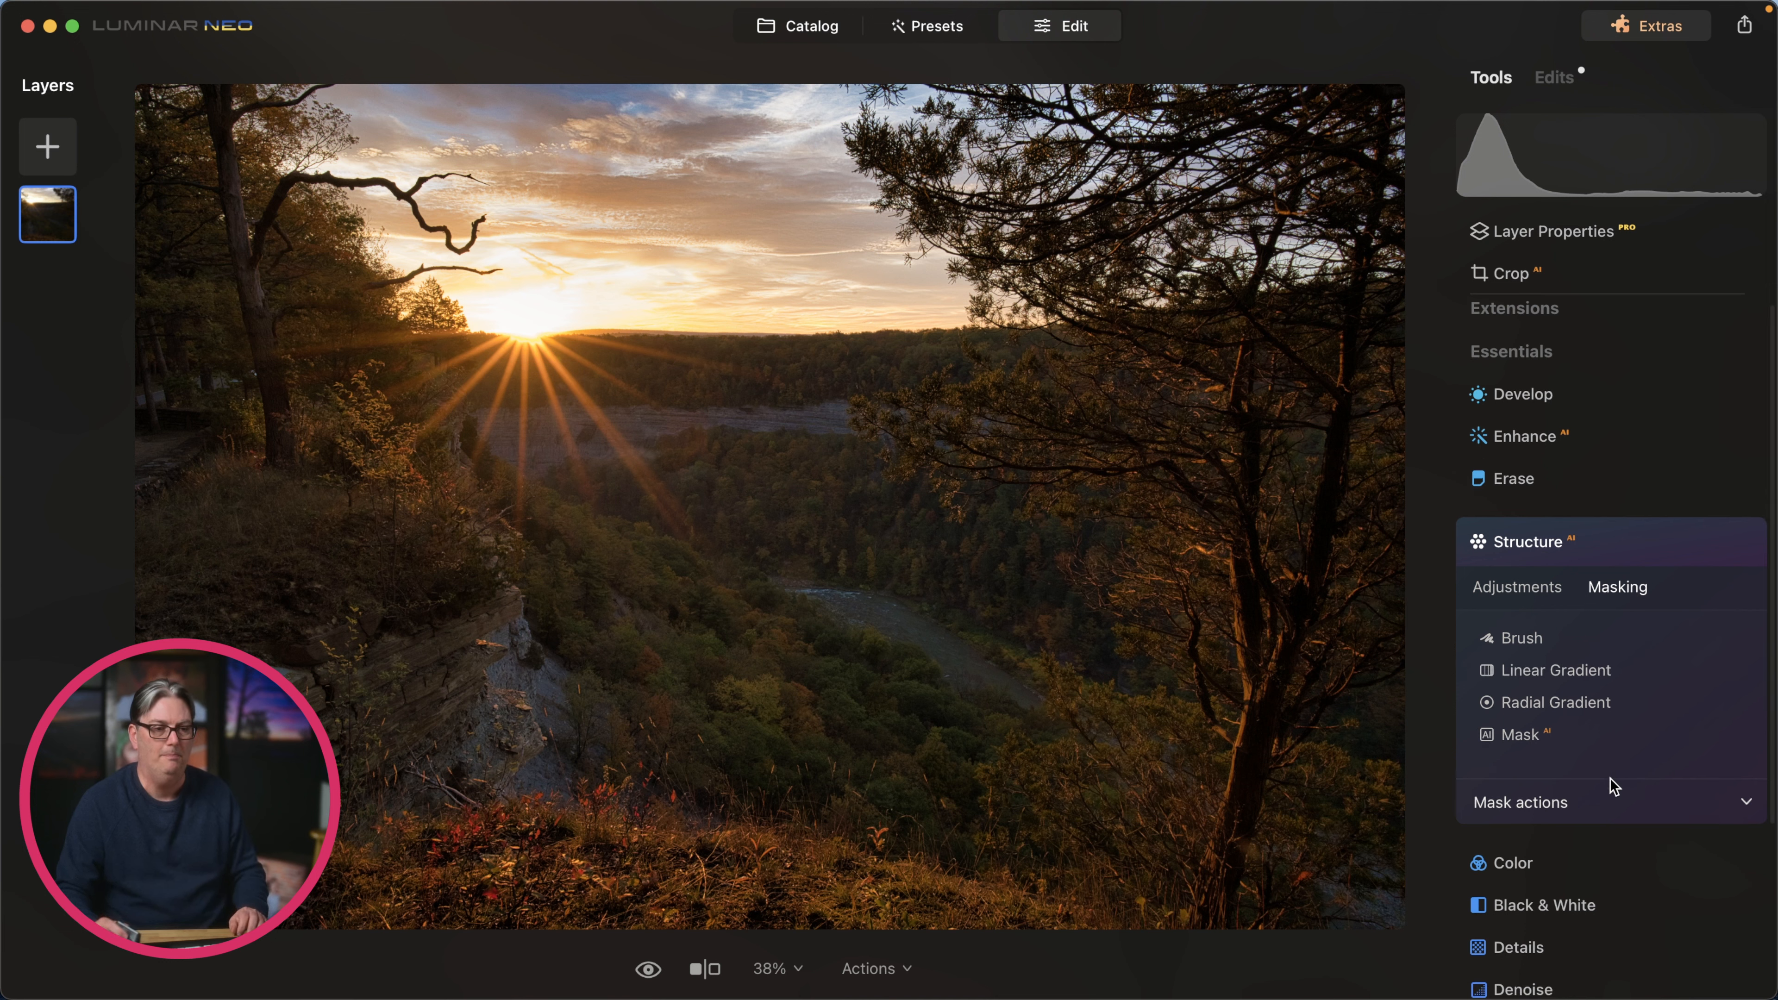
left_click(1560, 799)
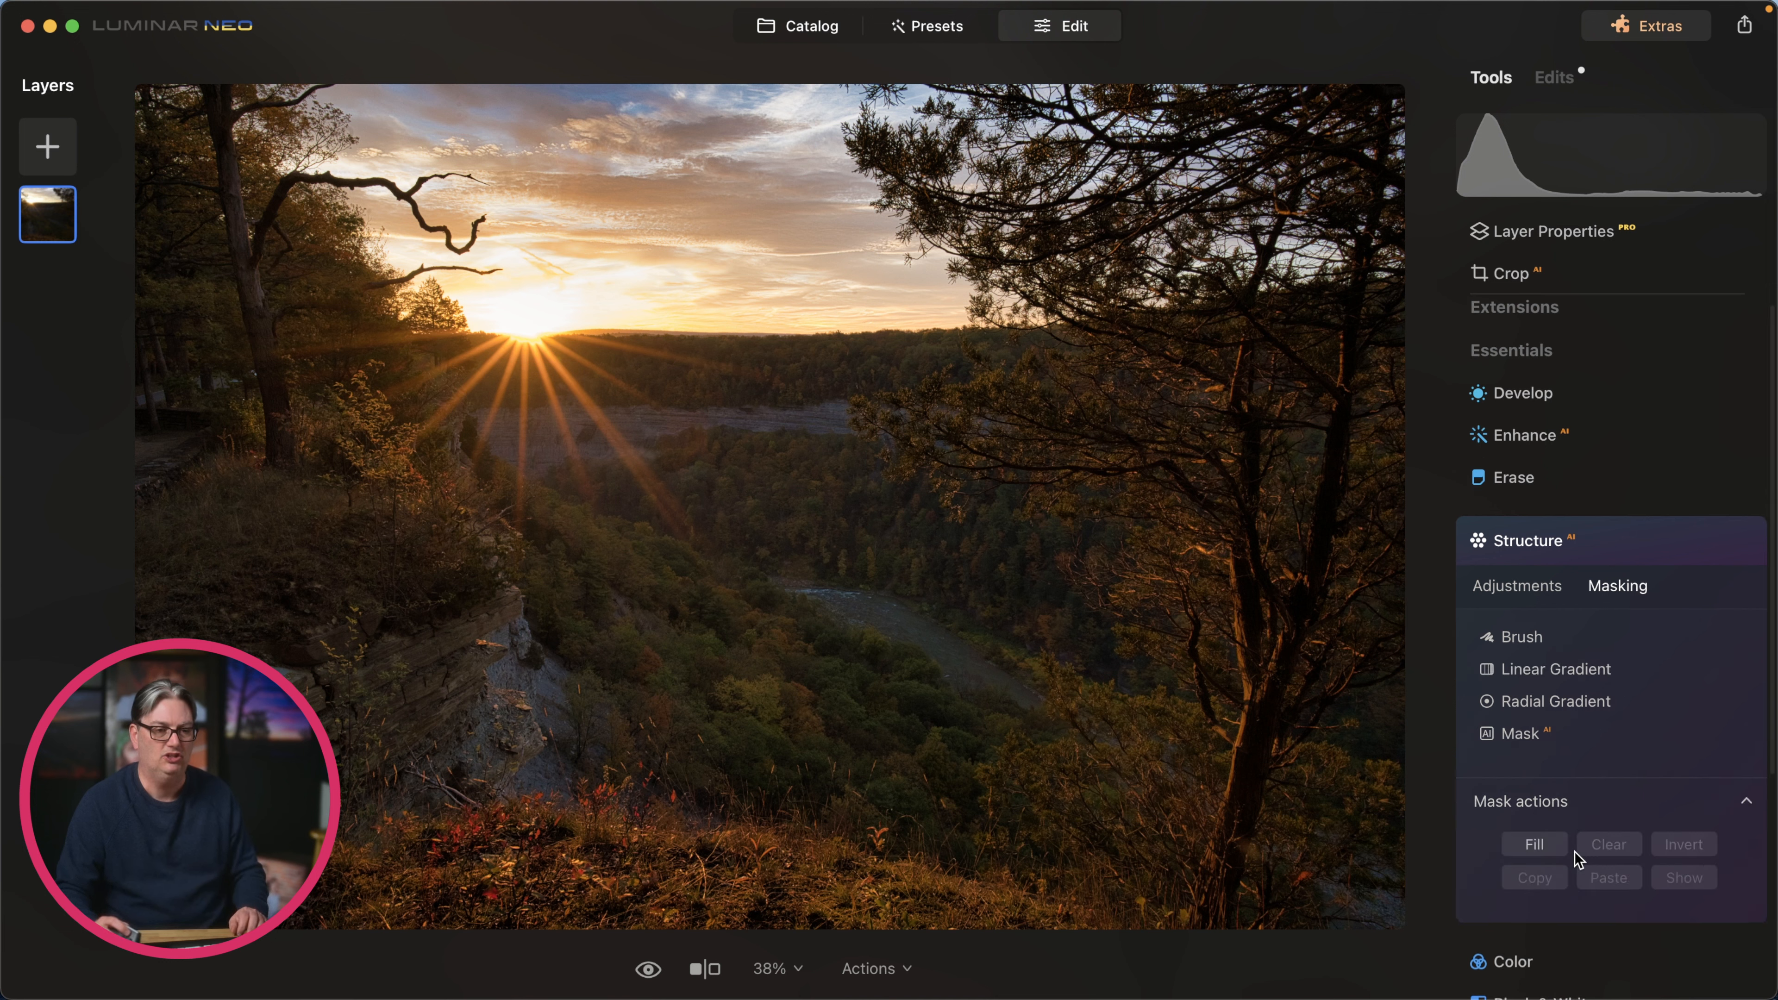
left_click(1526, 633)
key("super+minus")
key("super+plus")
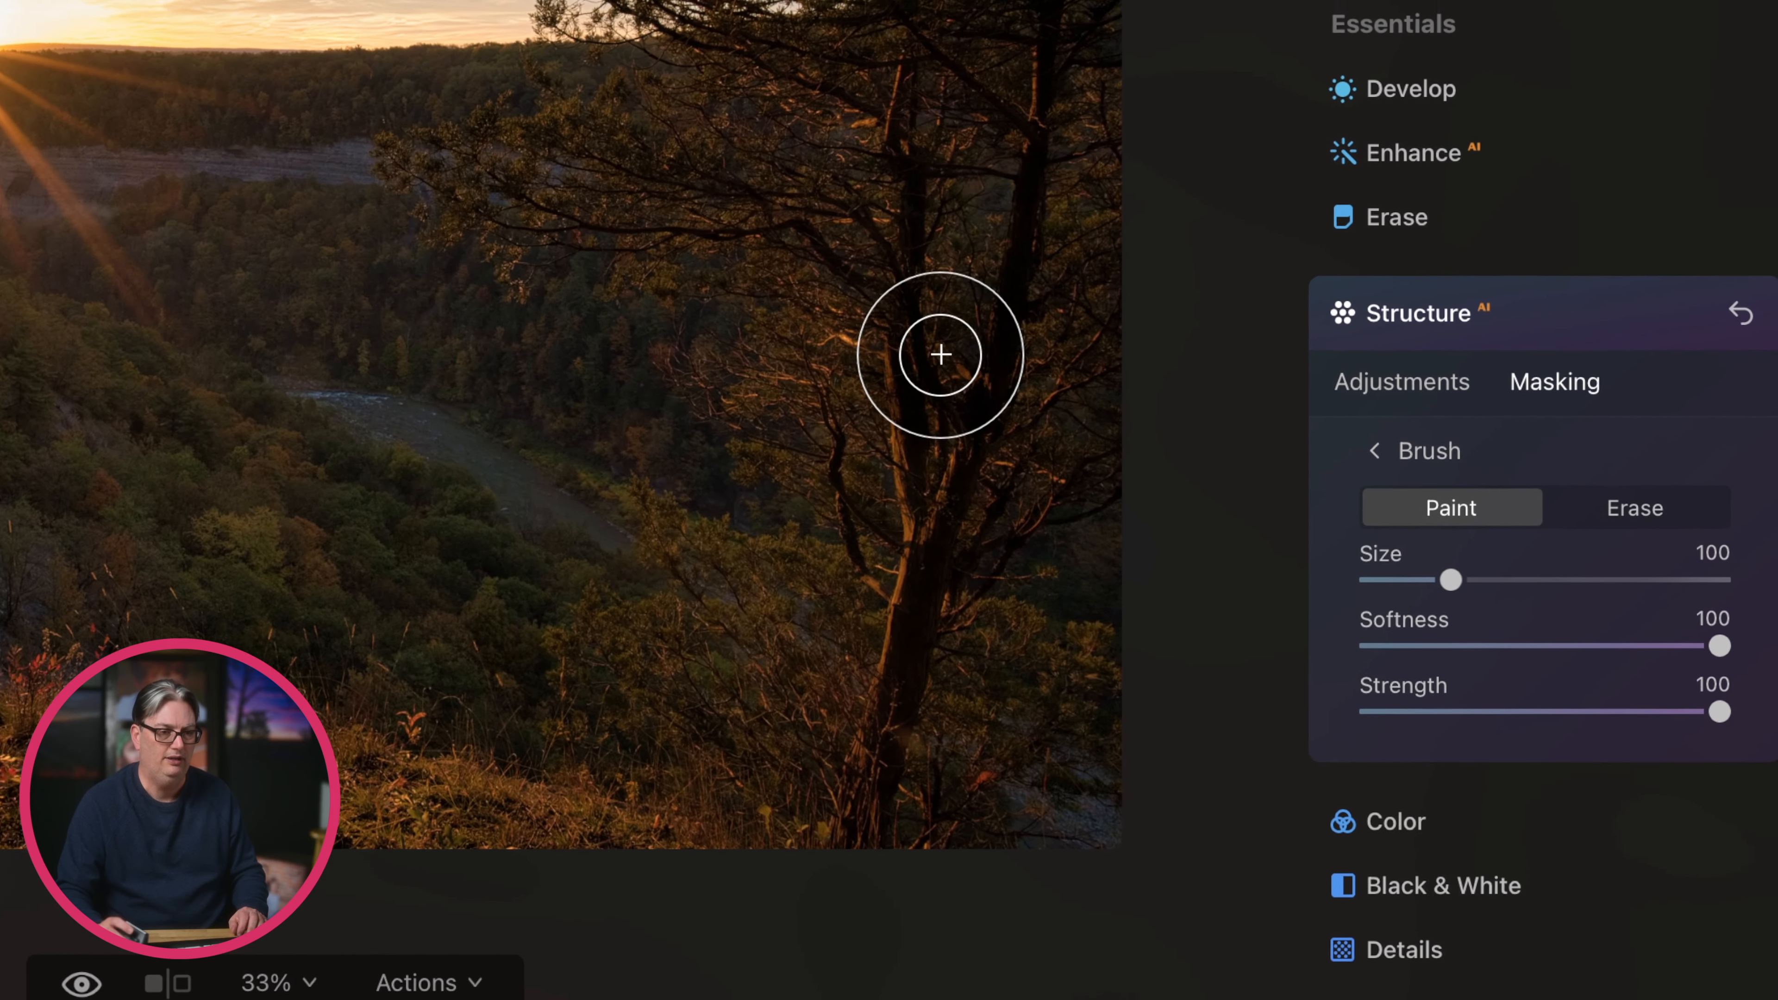
key("super+plus")
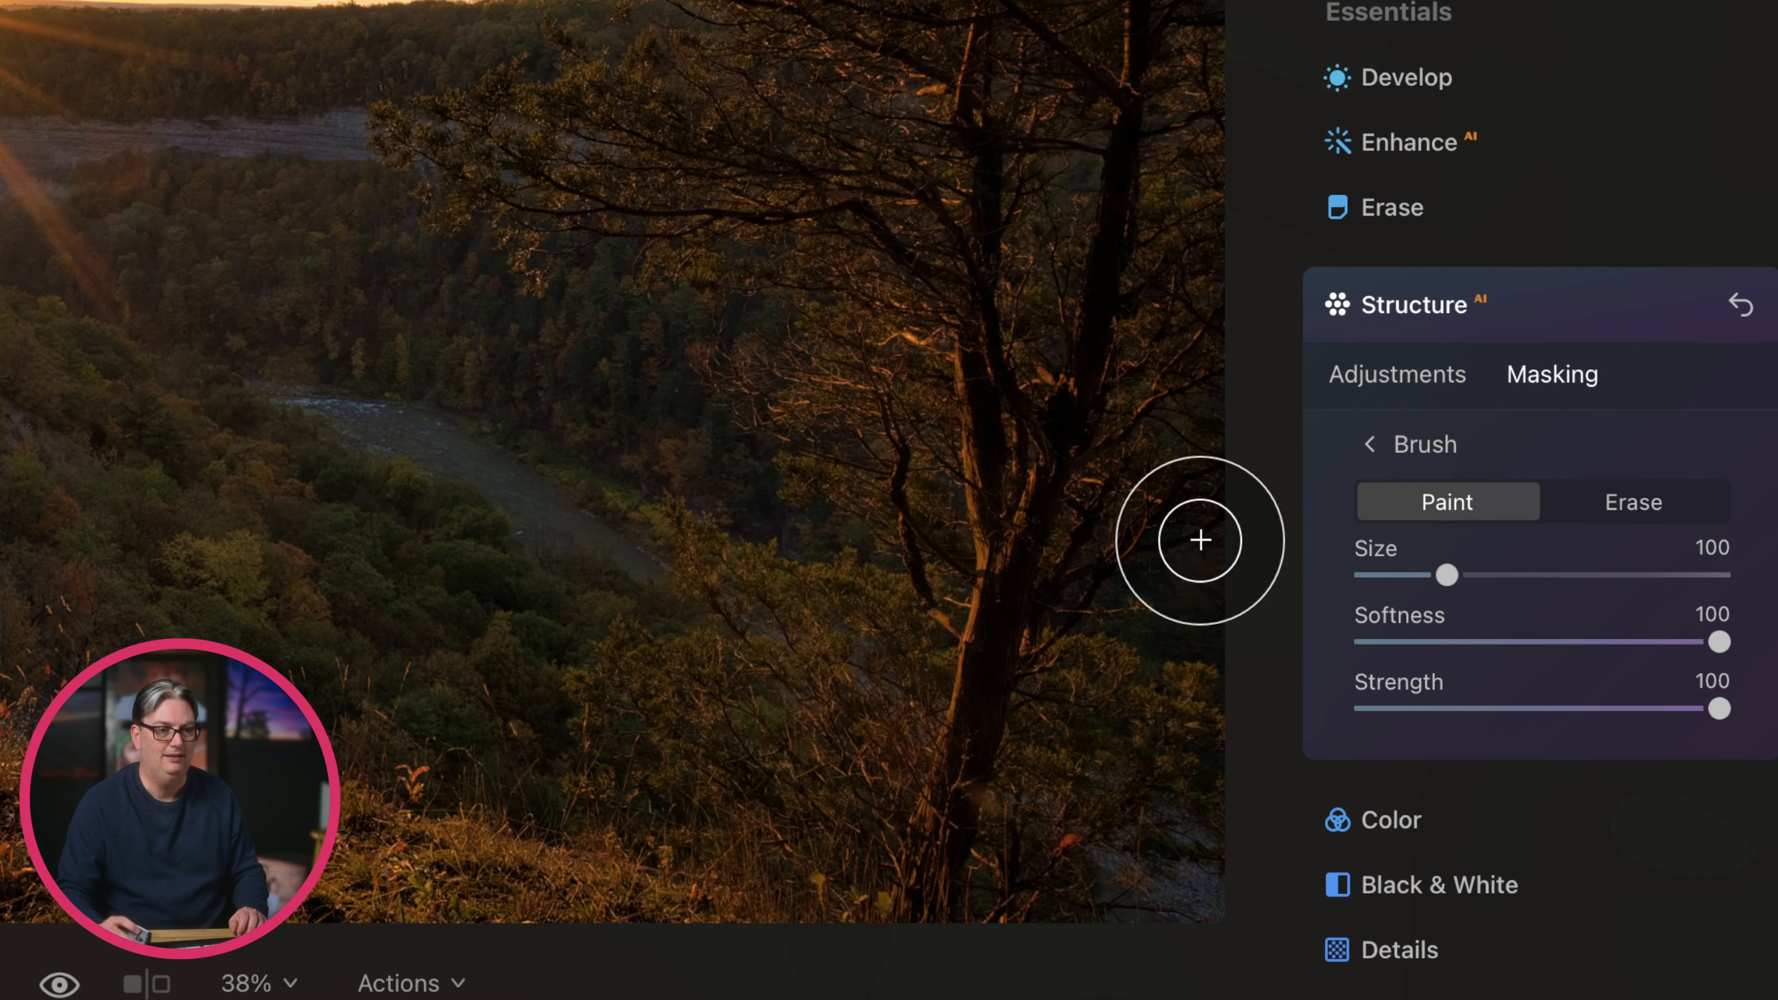
Show the Structure mask overlay and try the Invert, Clear and Fill mask actions.
left_click(1570, 379)
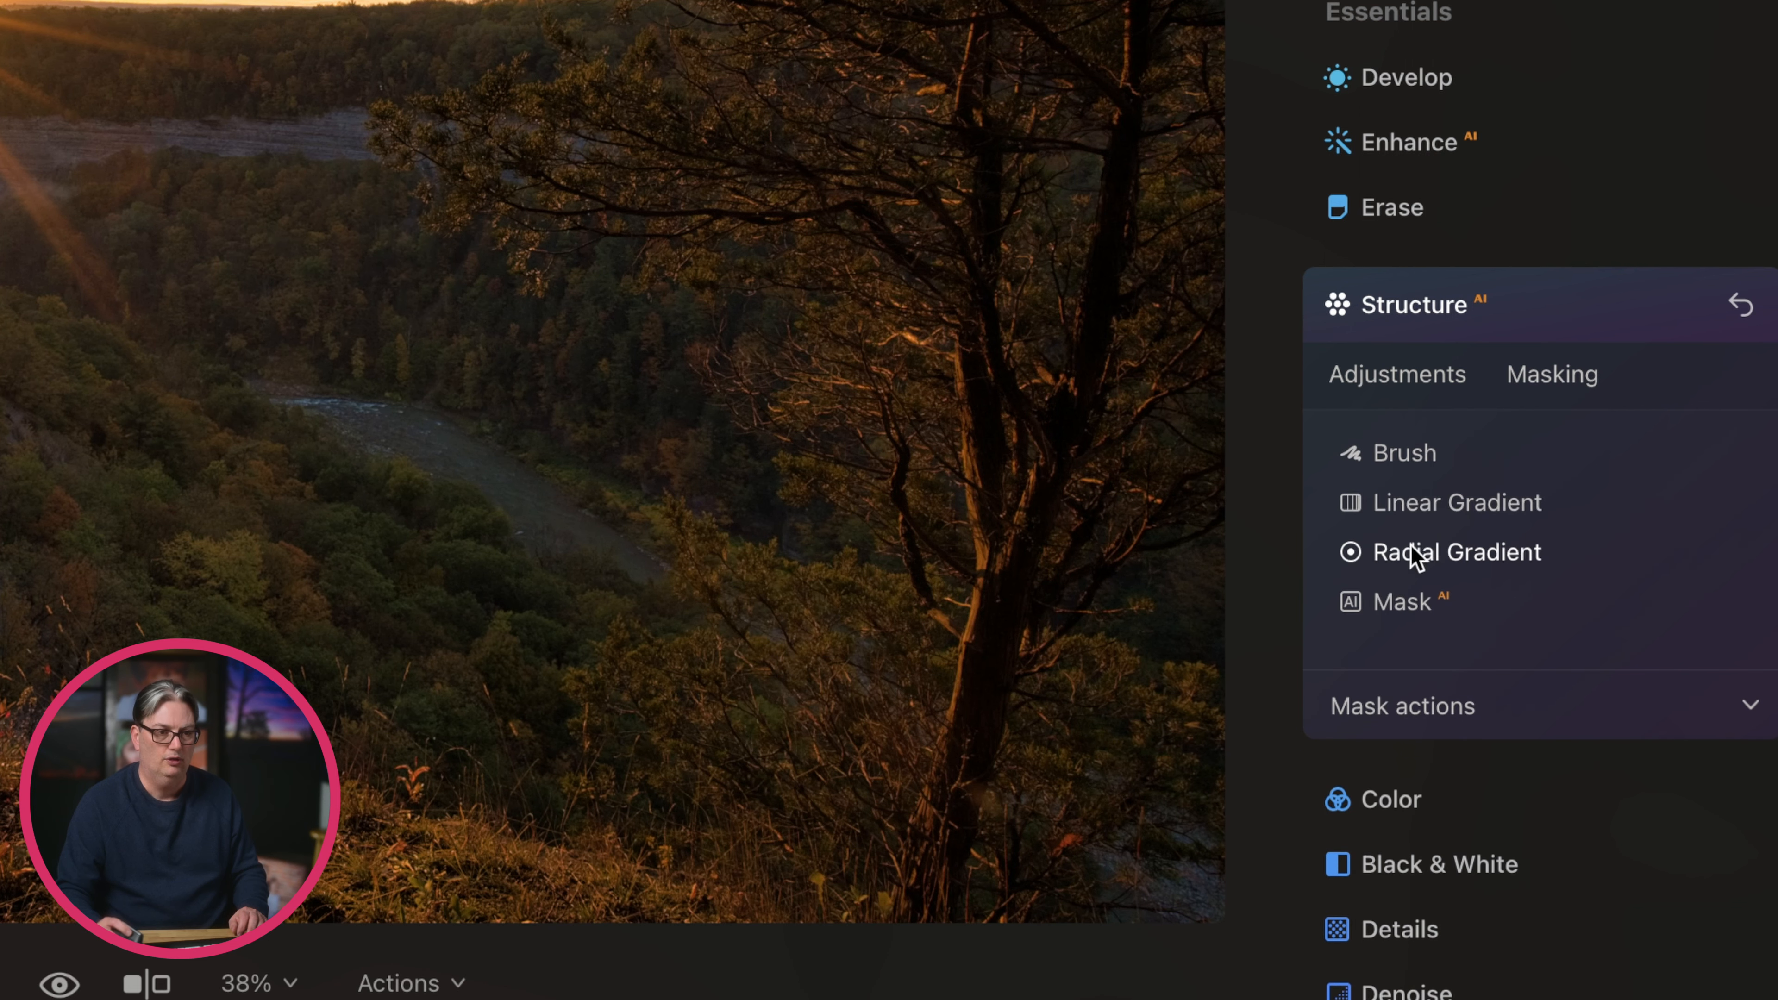
left_click(1477, 710)
scroll(1544, 716, "up", 1)
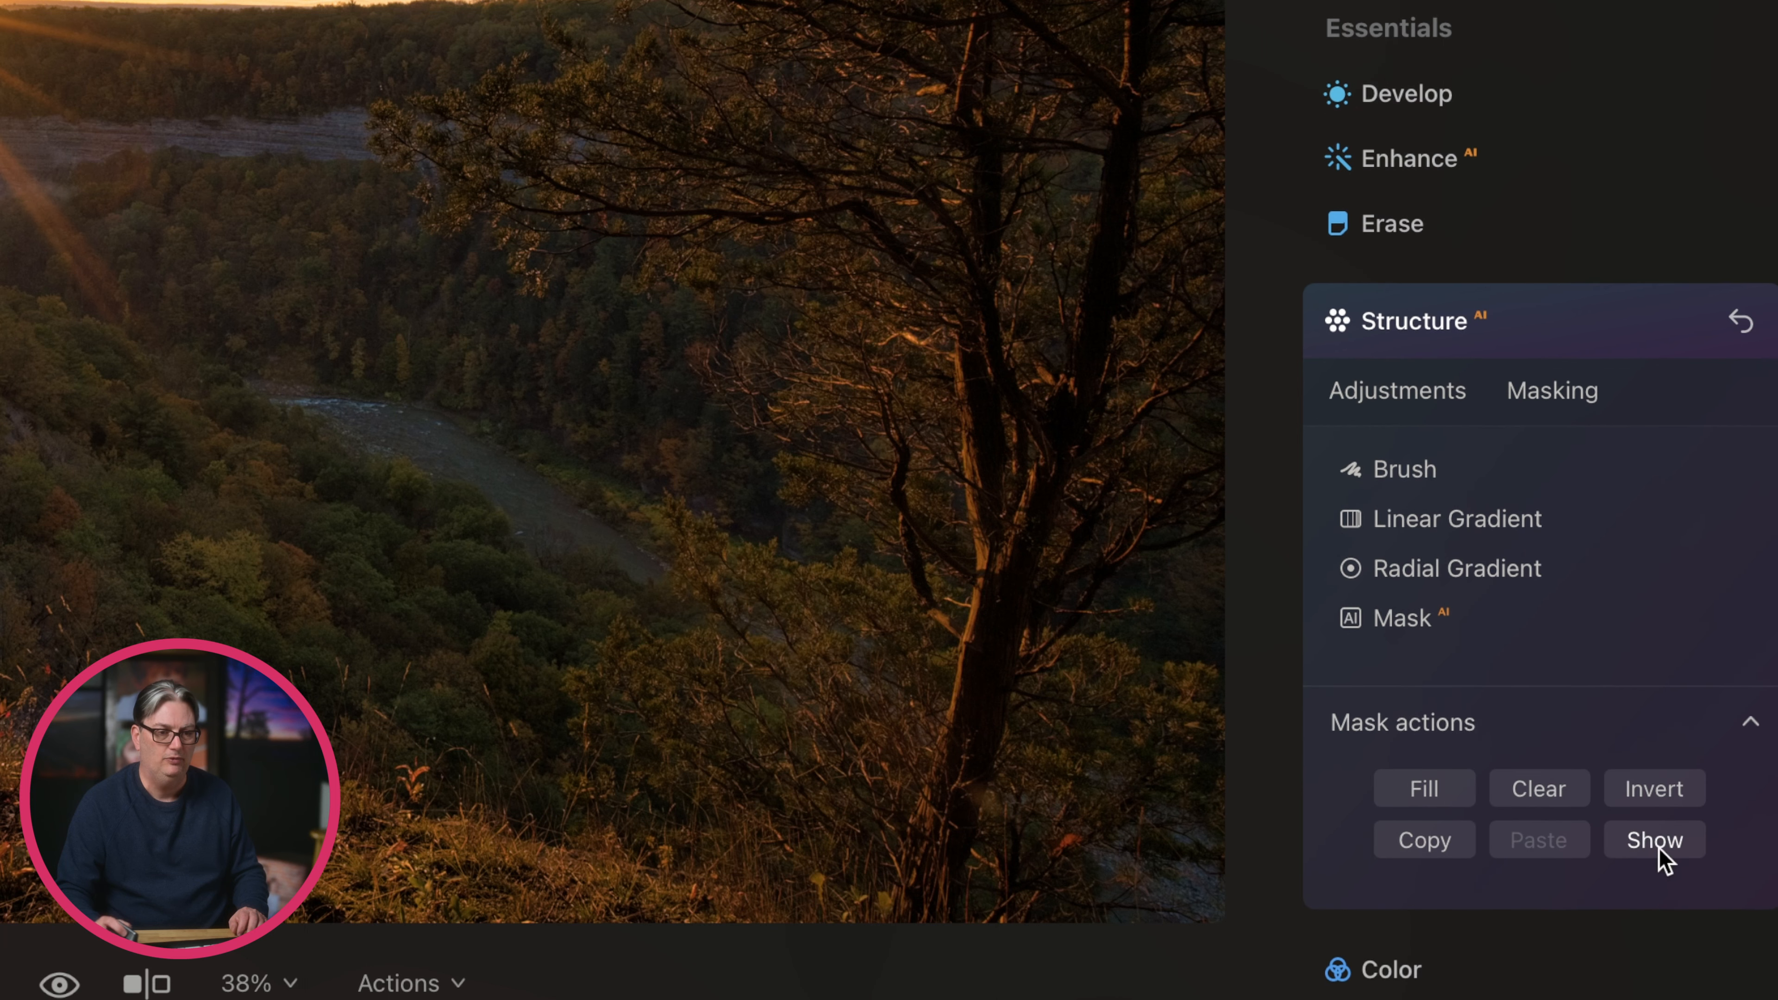
left_click(1655, 844)
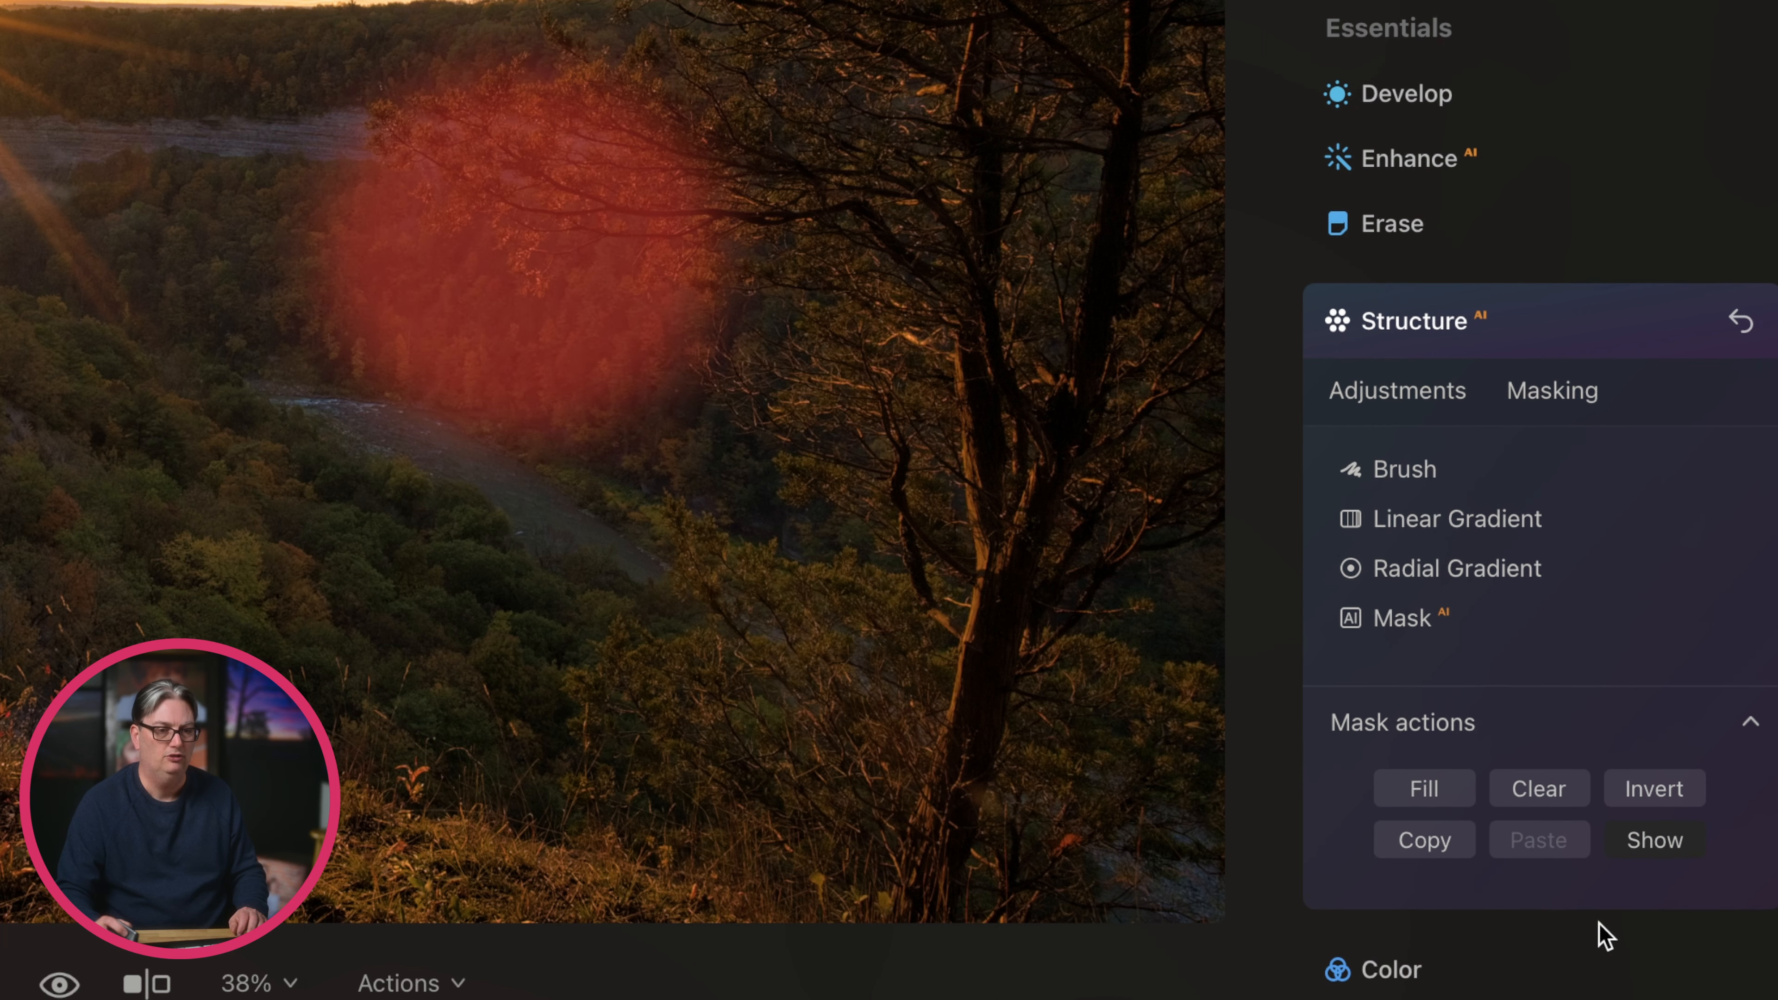
left_click(1659, 799)
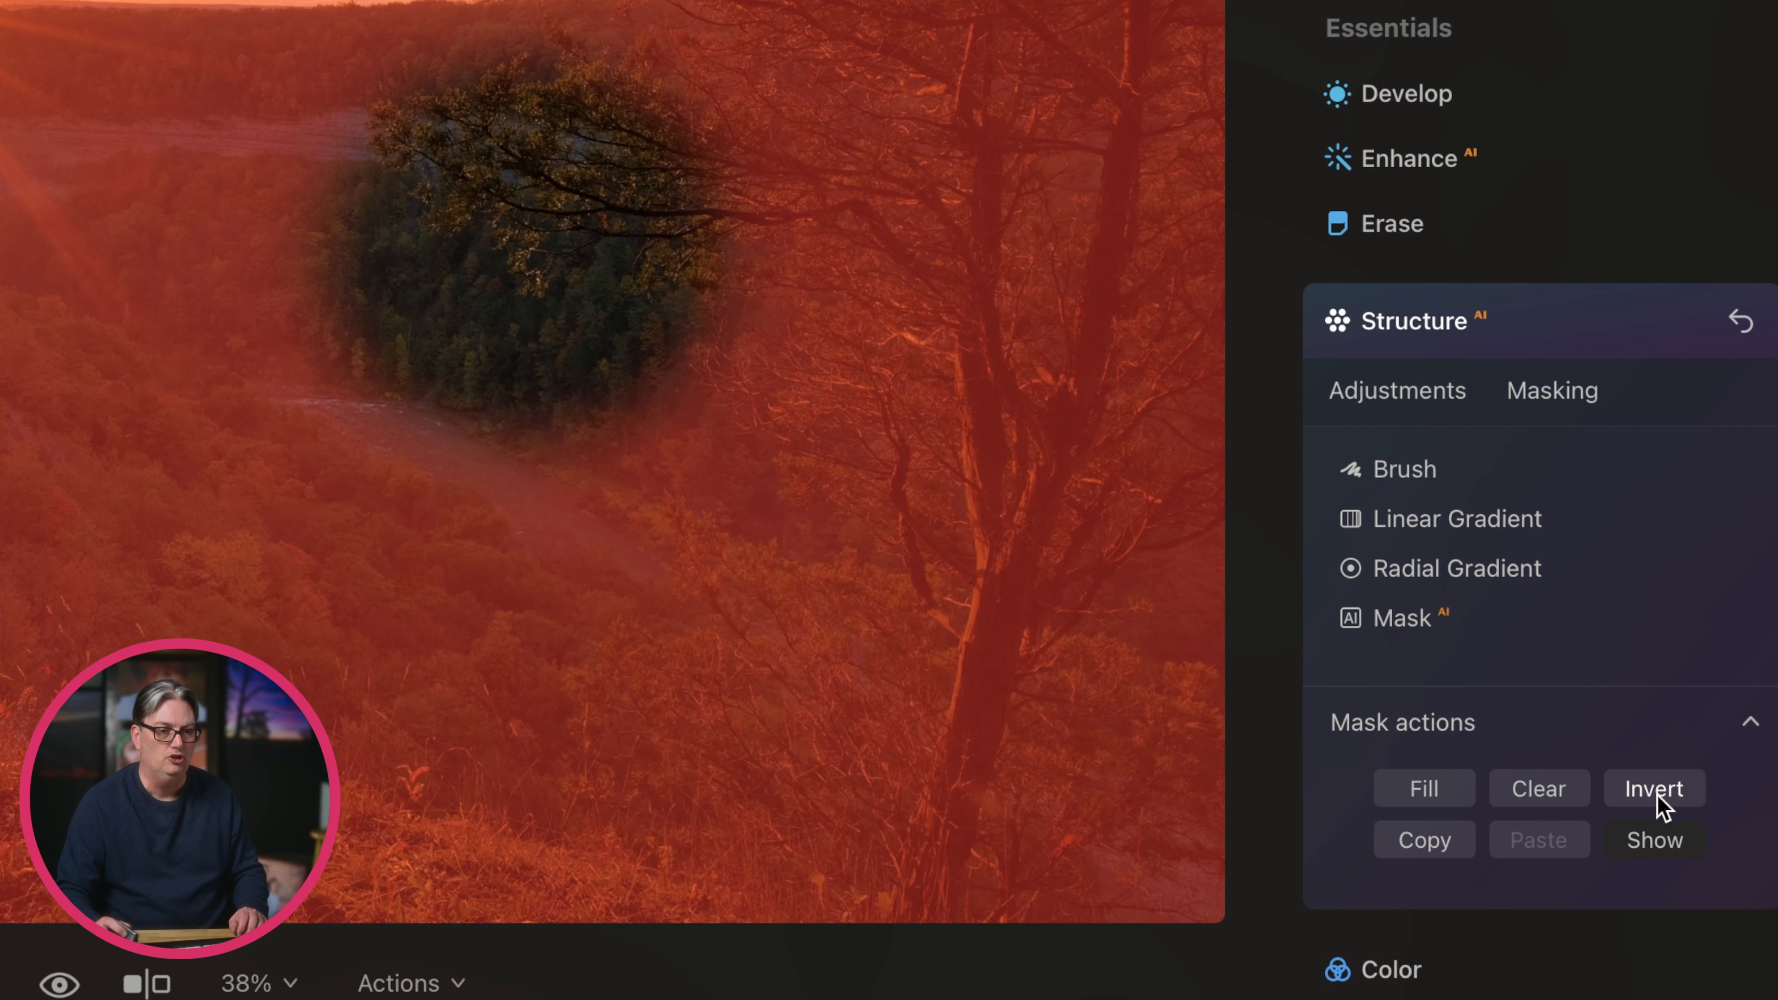
left_click(1550, 802)
left_click(1407, 798)
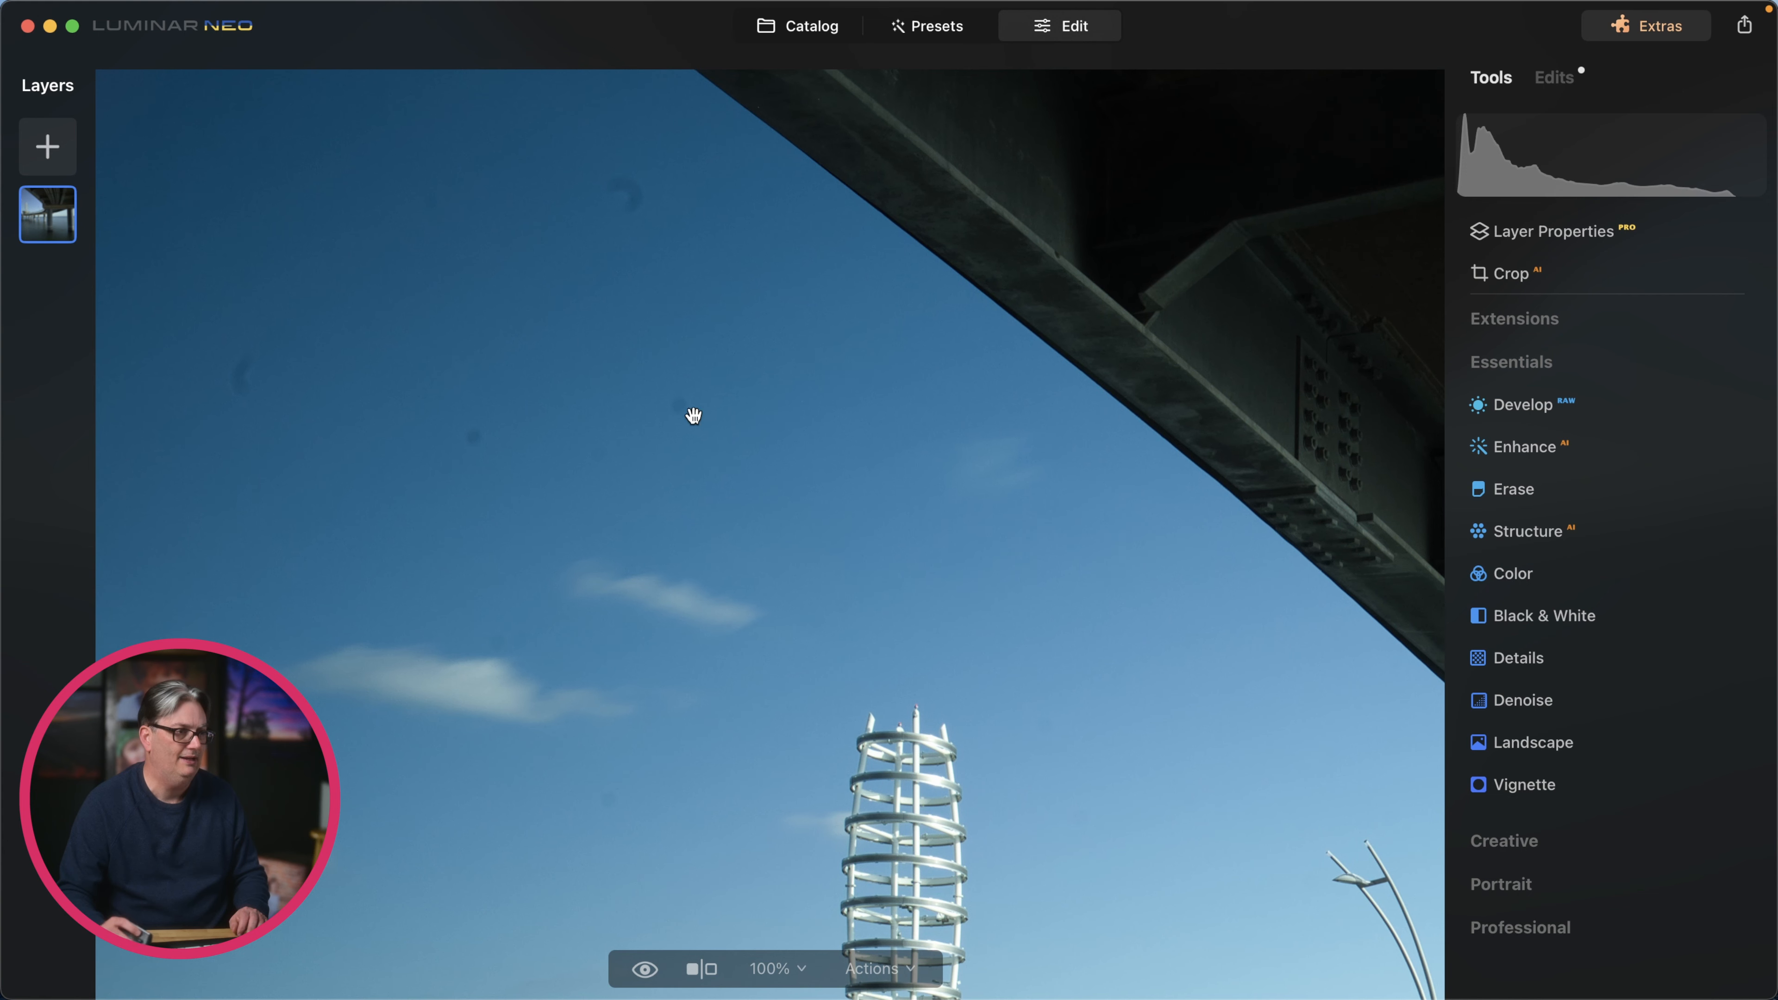
Remove the dust spots from the bridge photo's sky and erase the upper part of the curved poles above the walkway.
left_click(1525, 488)
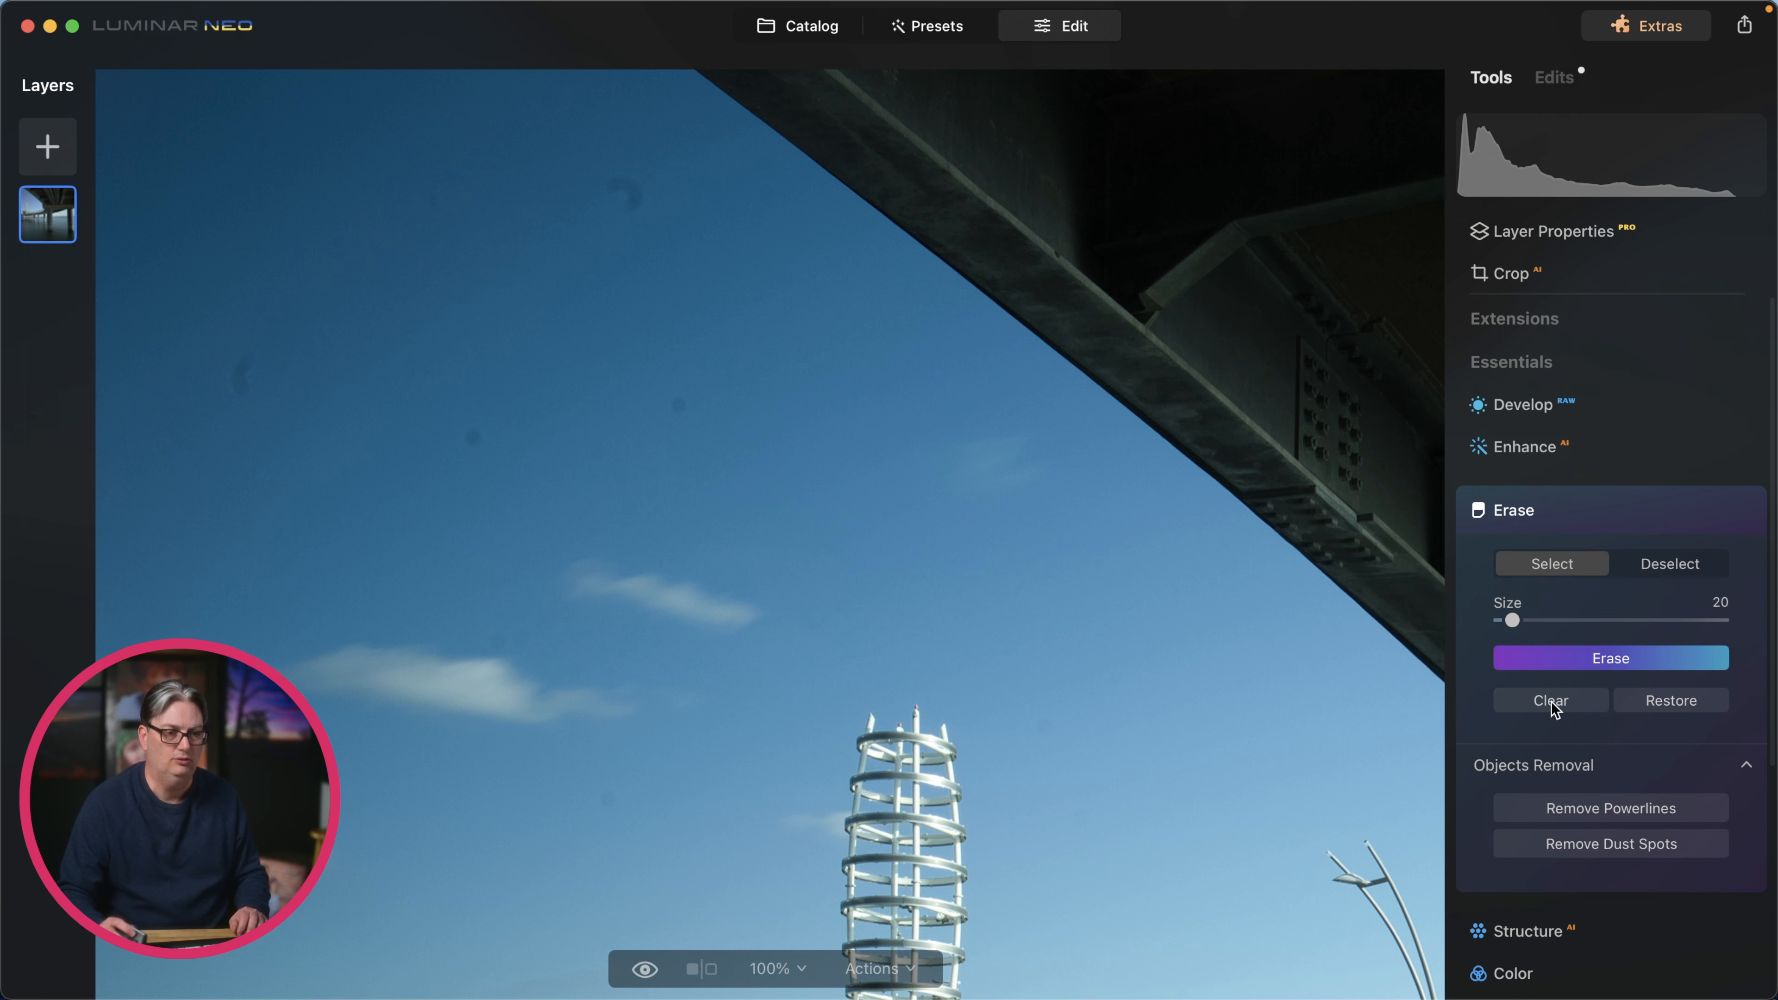
left_click(1597, 840)
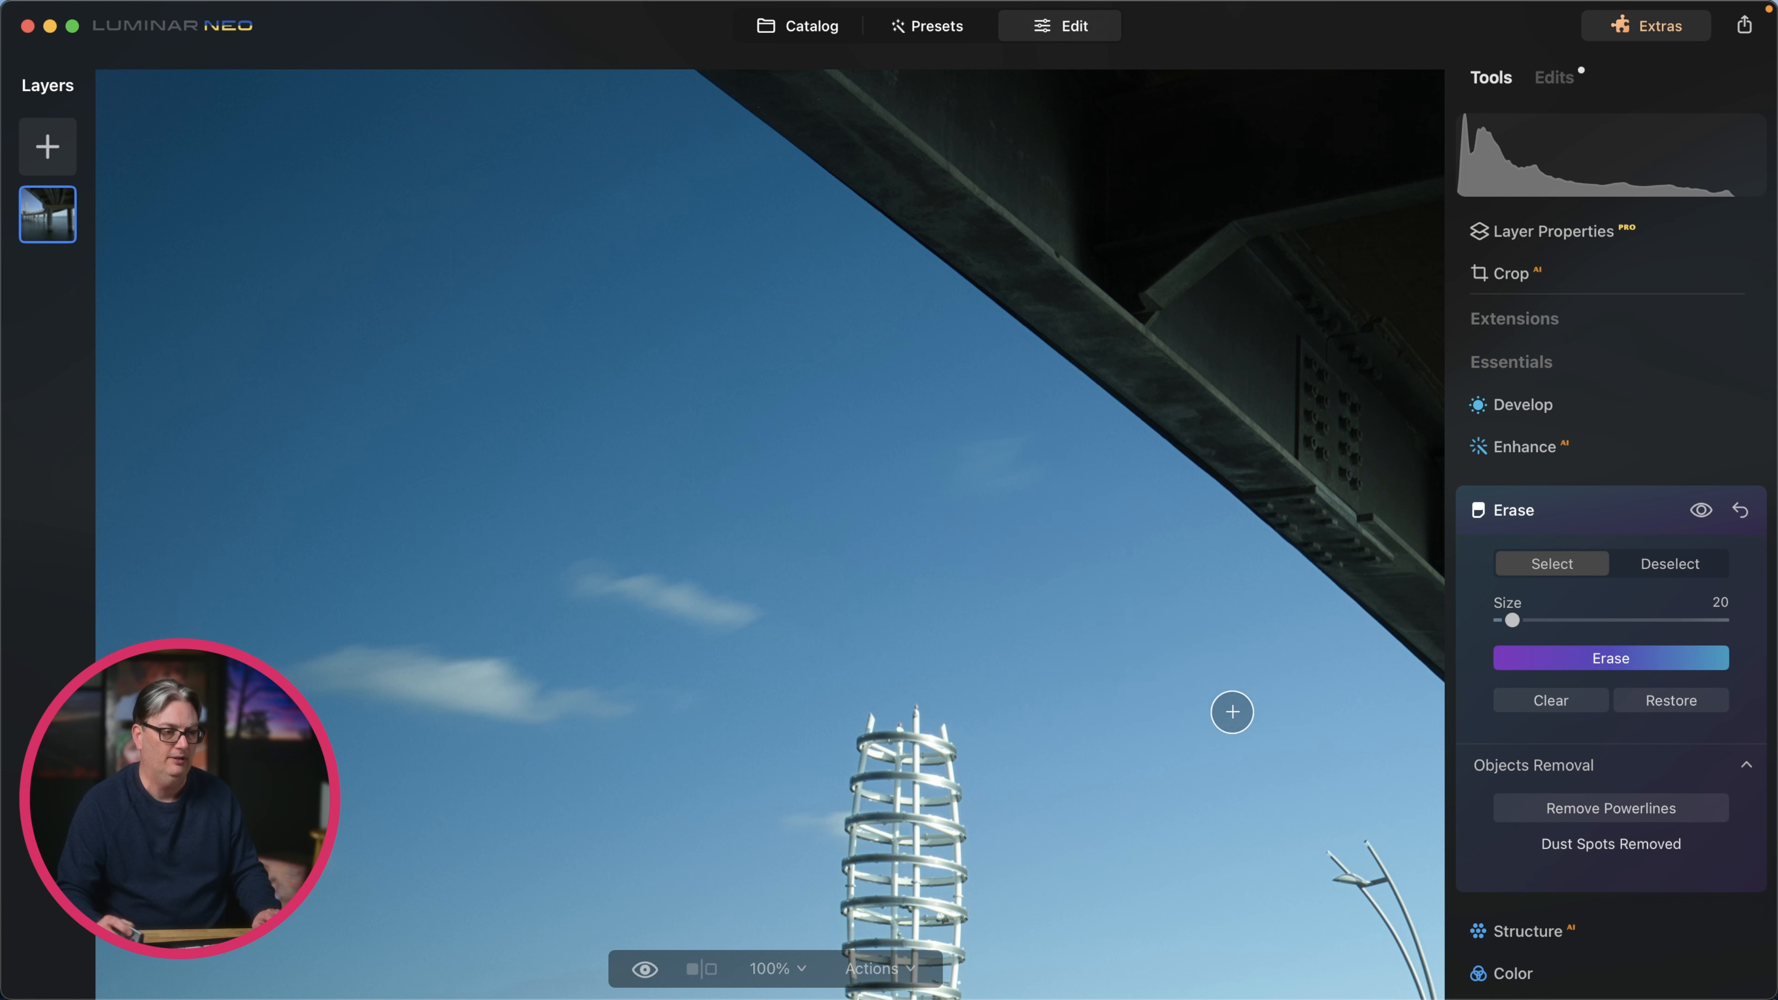
left_click_drag(1231, 711, 900, 429)
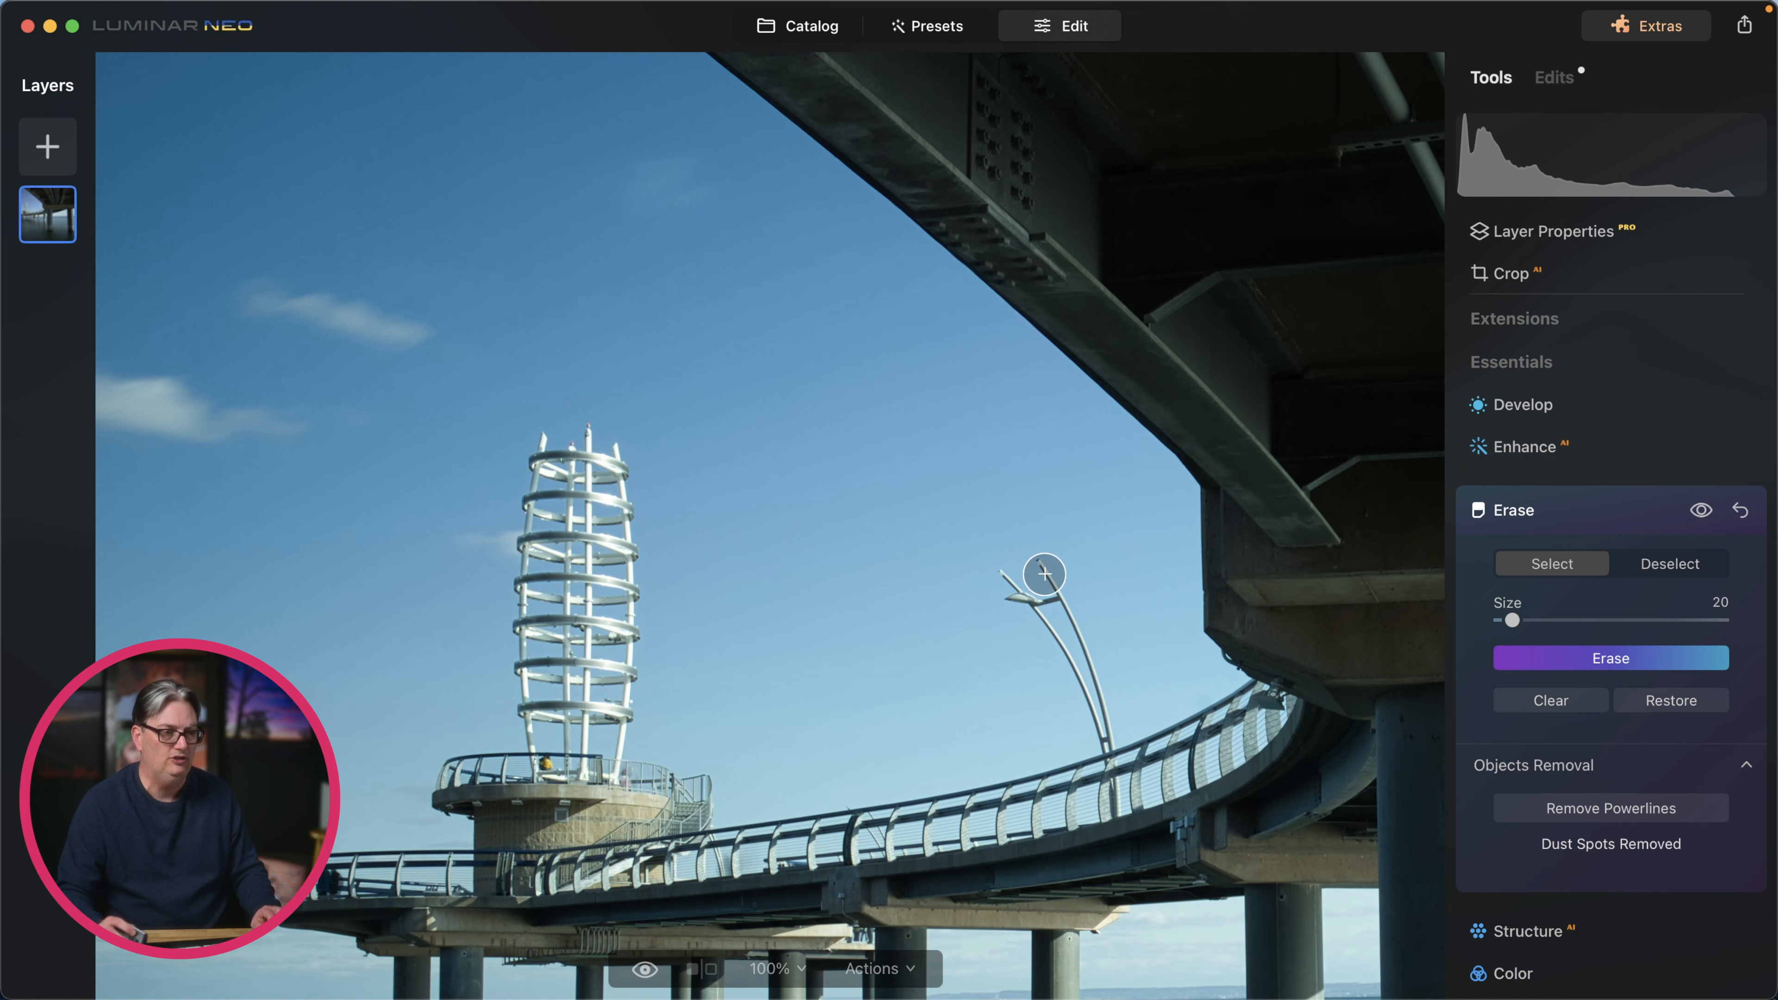
mouse_move(1041, 576)
left_mouse_down()
mouse_move(1025, 556)
mouse_move(1016, 604)
mouse_move(1086, 694)
left_mouse_up()
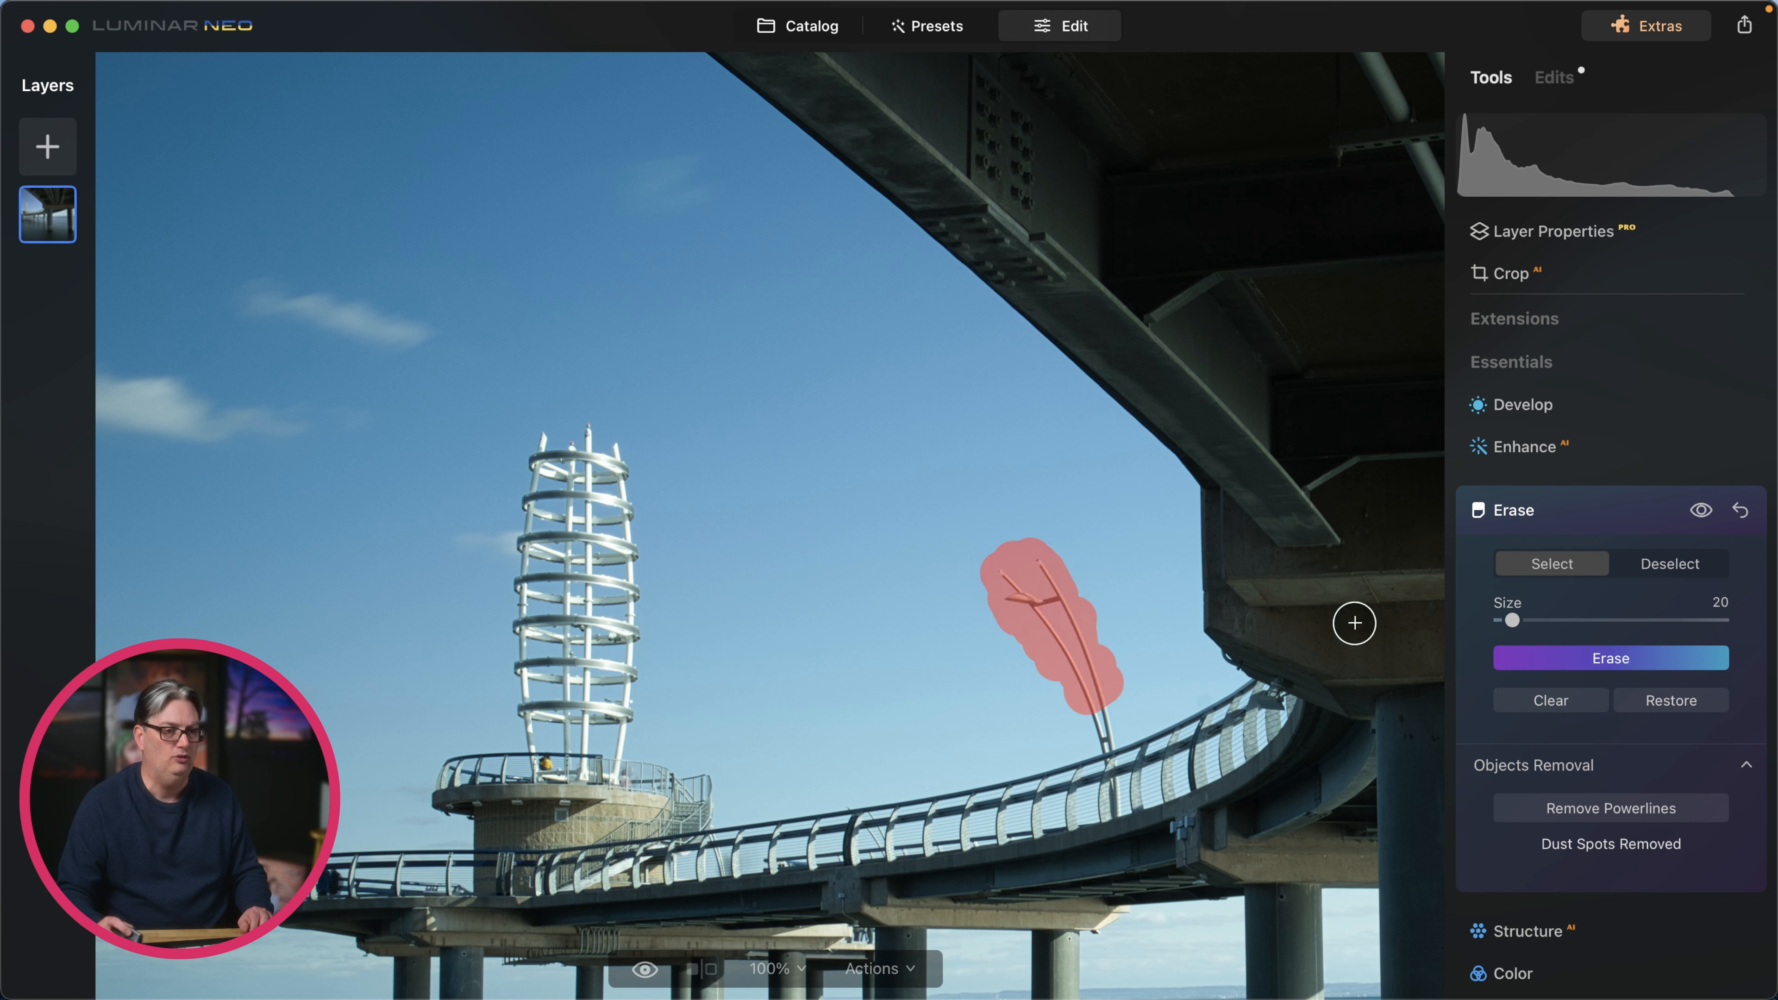
left_click(1614, 659)
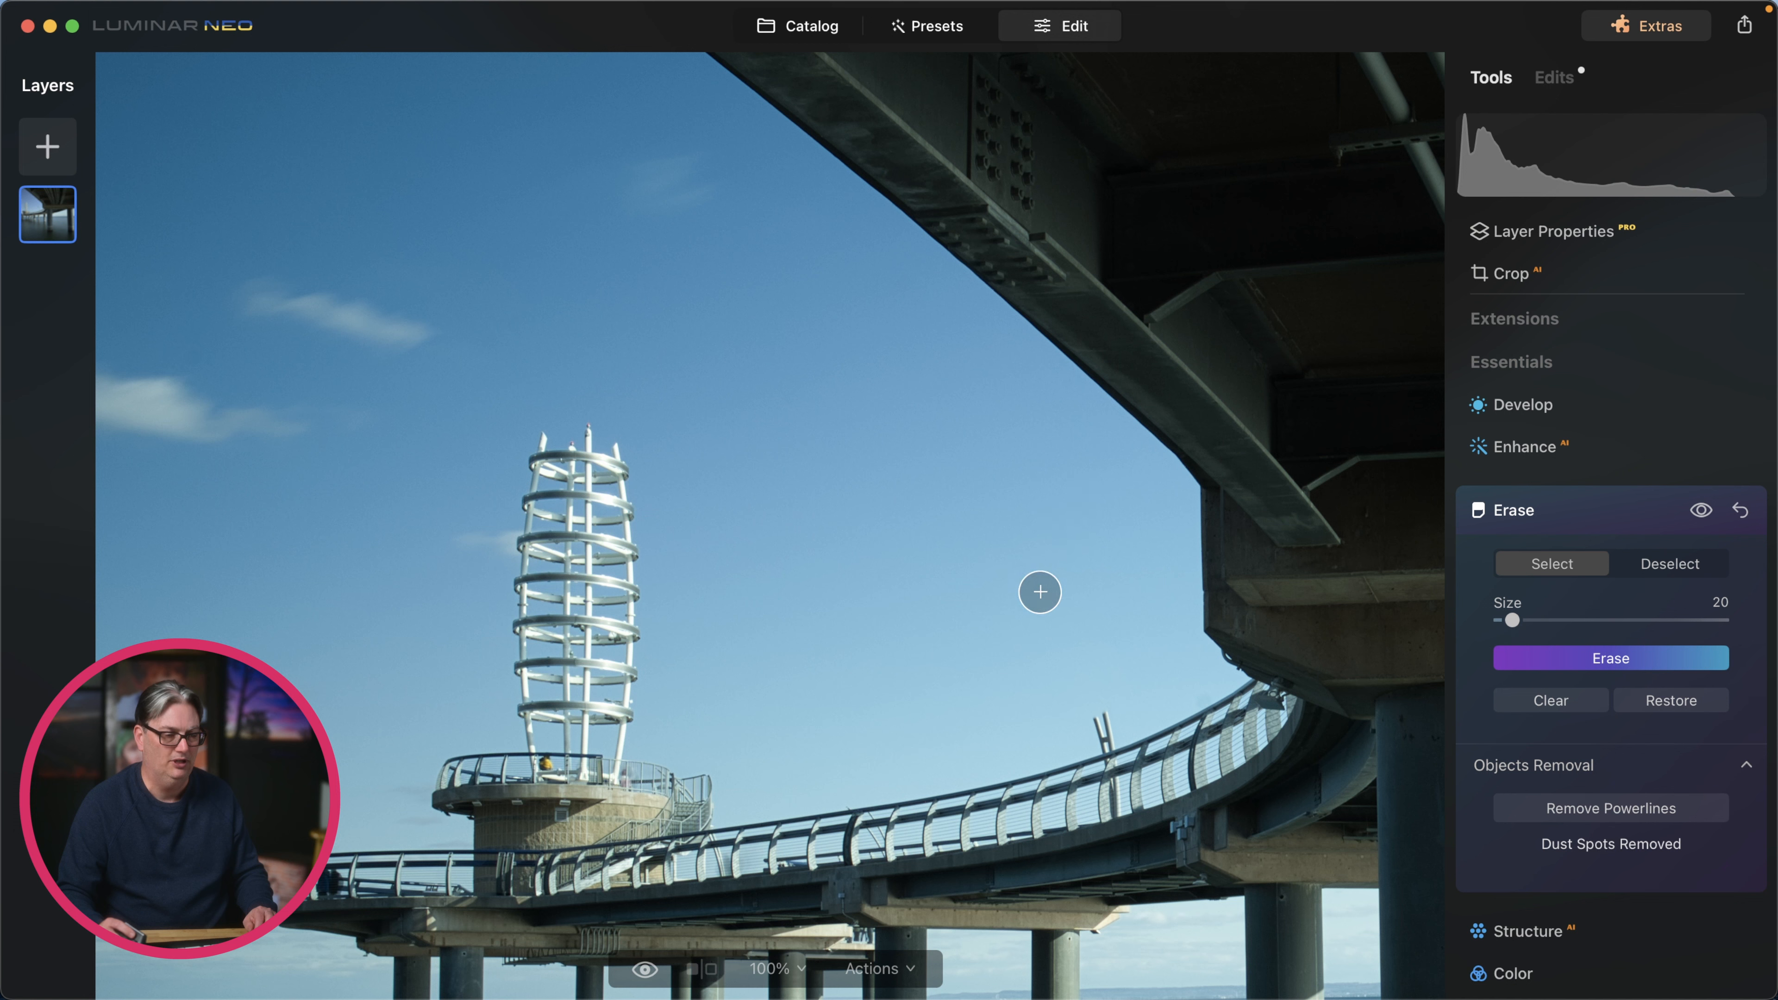
Try the Erase brush at sizes 34, 10 and 64, and settle on size 58.
mouse_move(1514, 620)
left_mouse_down()
mouse_move(1545, 620)
mouse_move(1530, 620)
left_mouse_up()
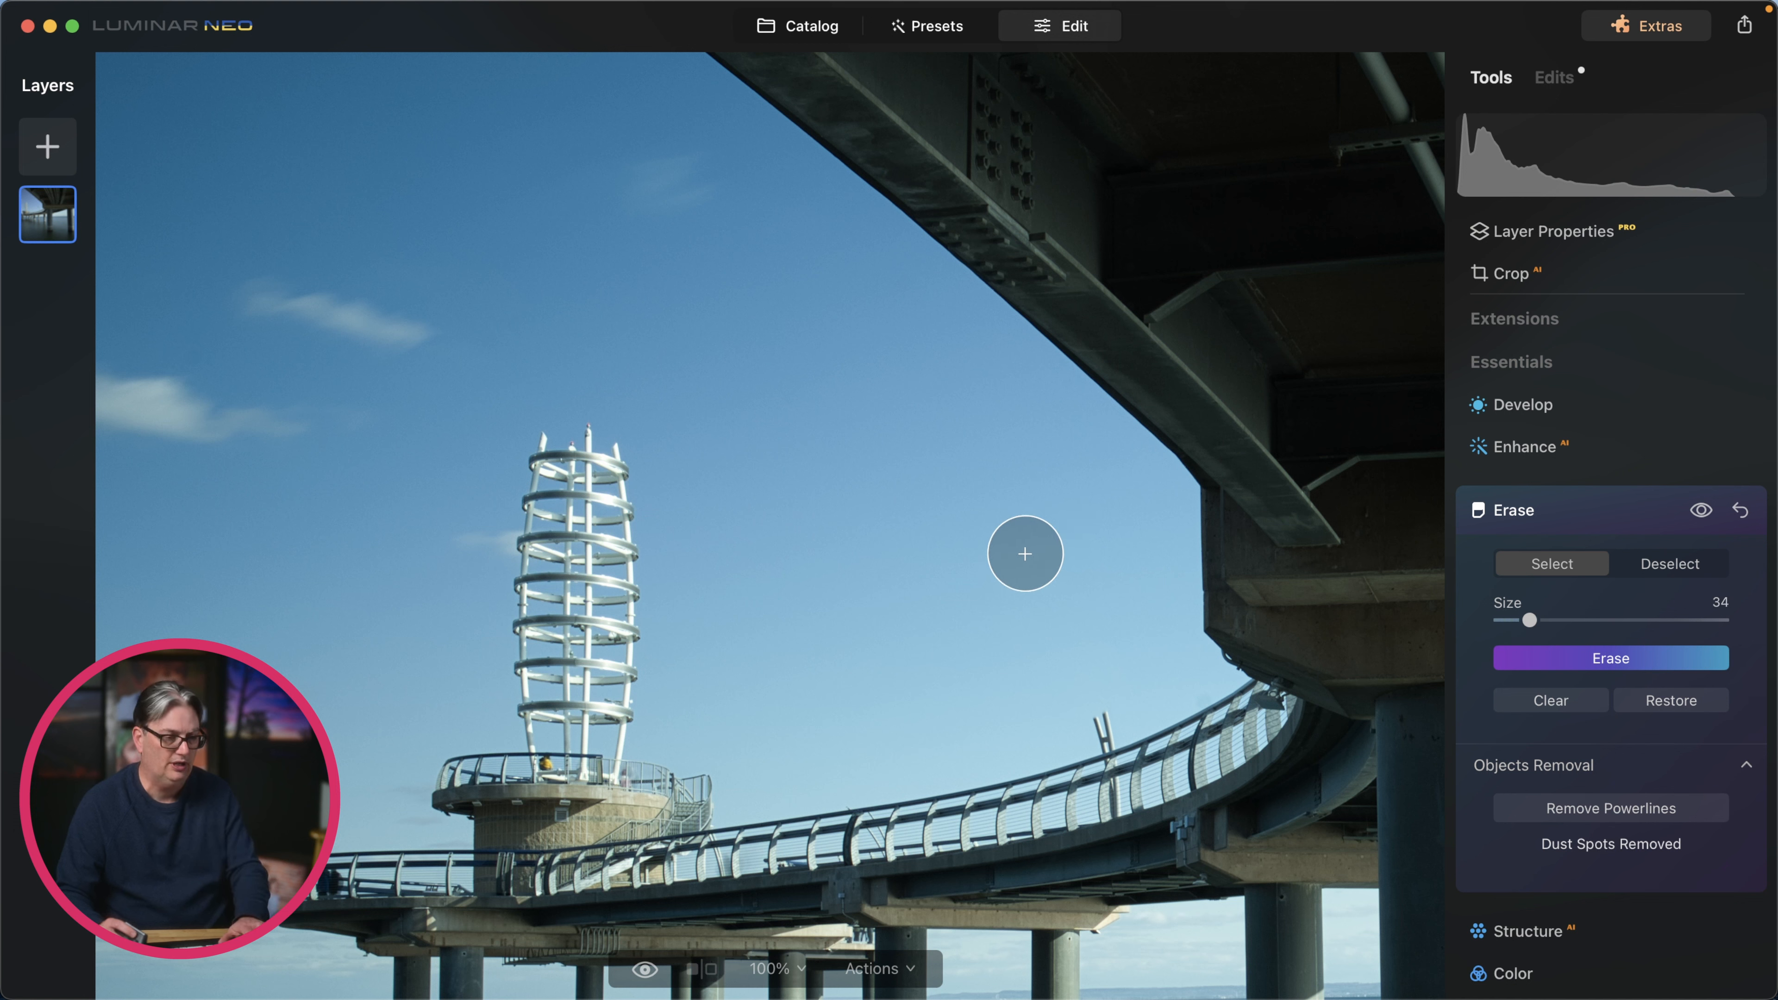
key("bracketleft")
key("bracketleft")
key("bracketleft")
key("bracketleft")
key("bracketleft")
key("bracketleft")
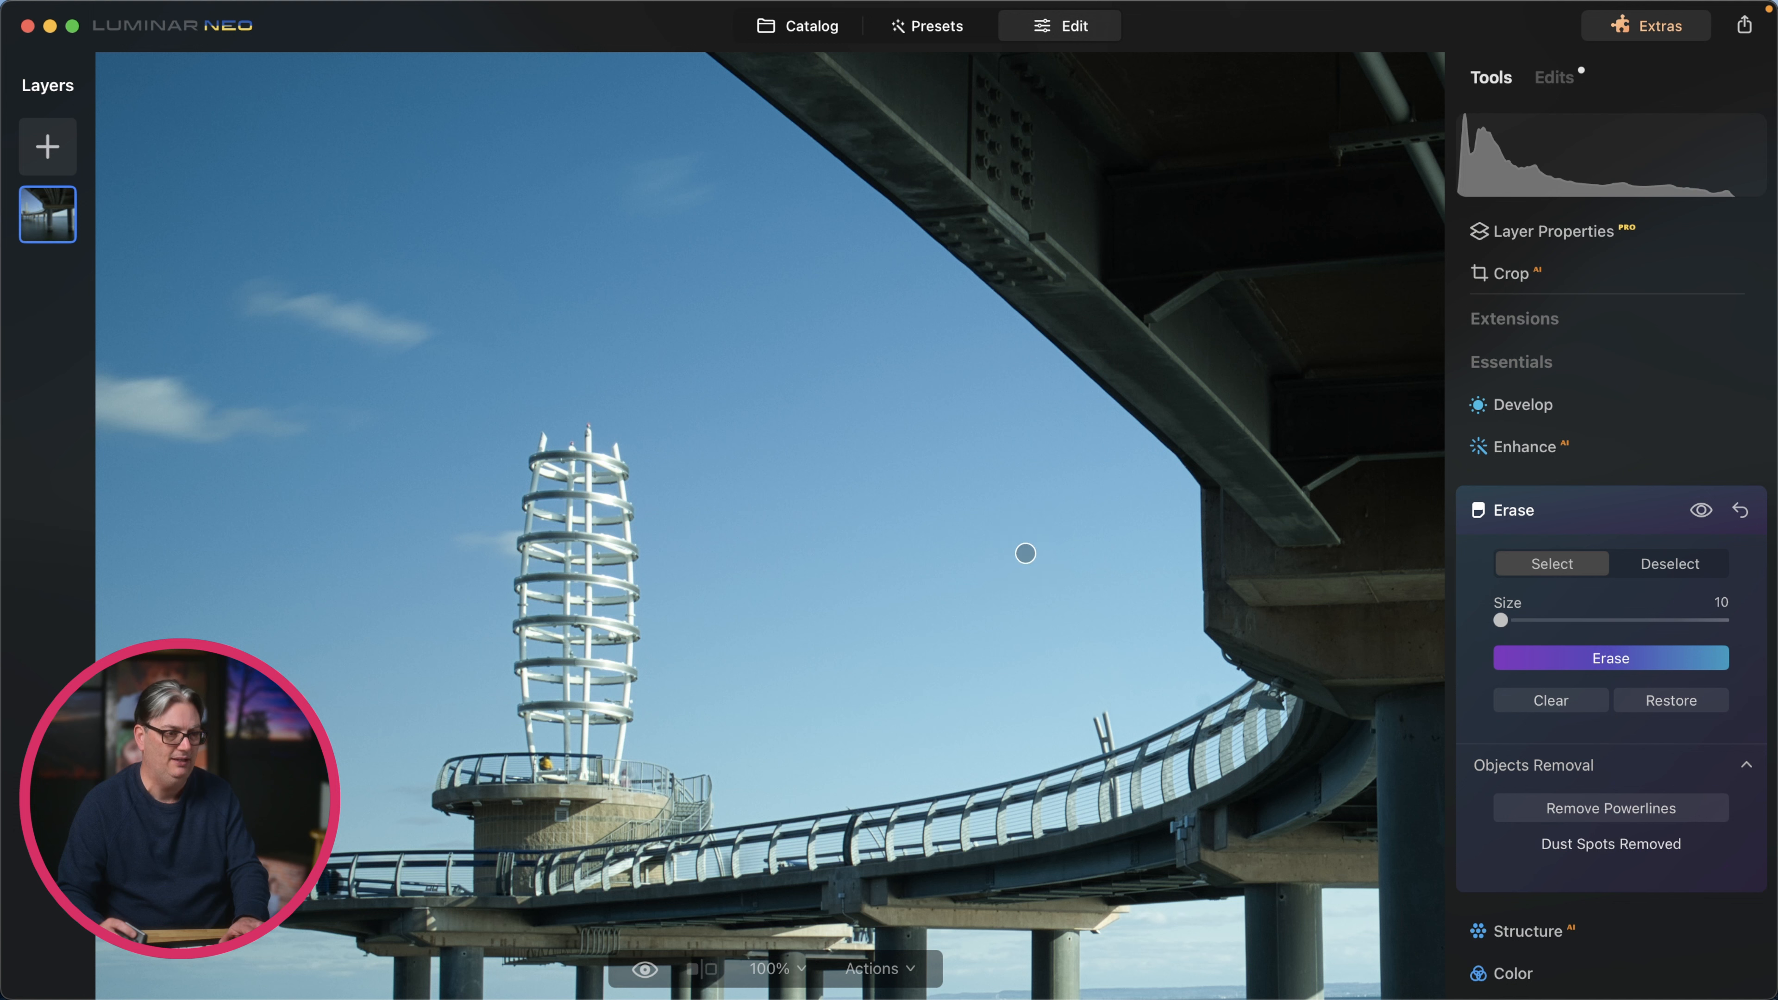
key("bracketright")
key("bracketright")
key("bracketright")
key("bracketright")
key("bracketright")
key("bracketright")
key("bracketright")
key("bracketright")
key("bracketright")
key("bracketright")
key("bracketright")
key("bracketright")
key("bracketright")
key("bracketright")
key("bracketright")
key("bracketright")
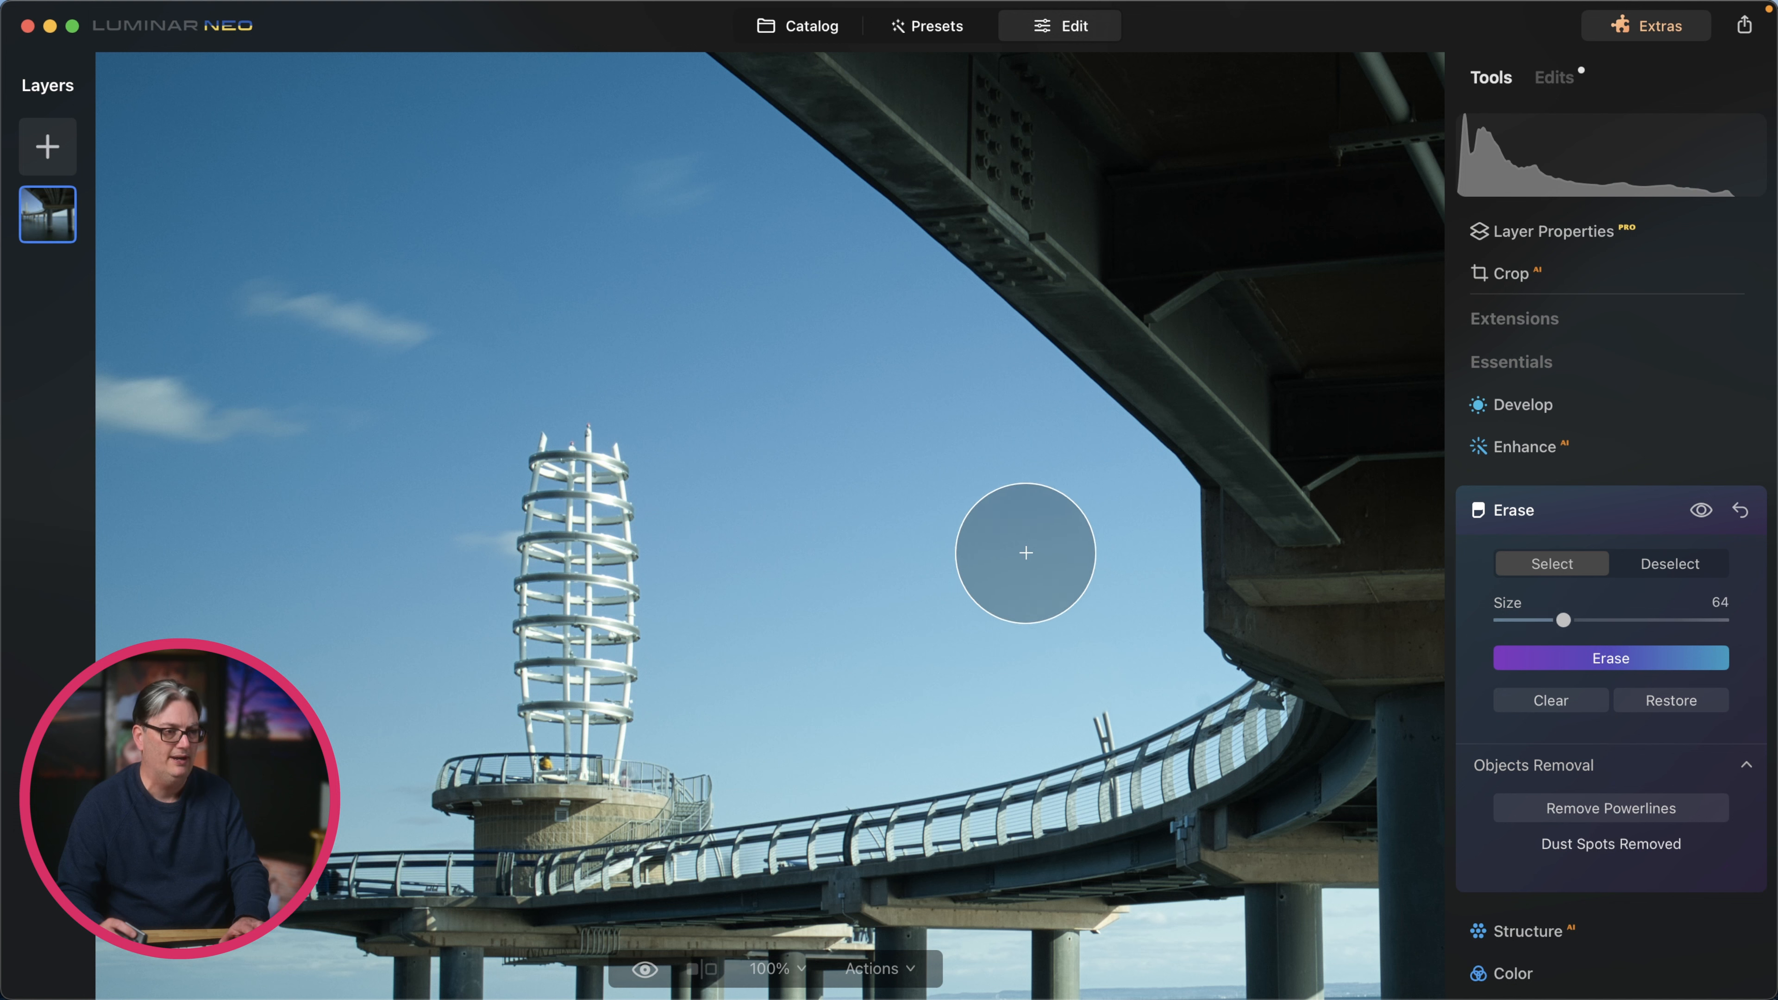
key("bracketleft")
key("bracketleft")
key("bracketleft")
key("bracketleft")
key("bracketleft")
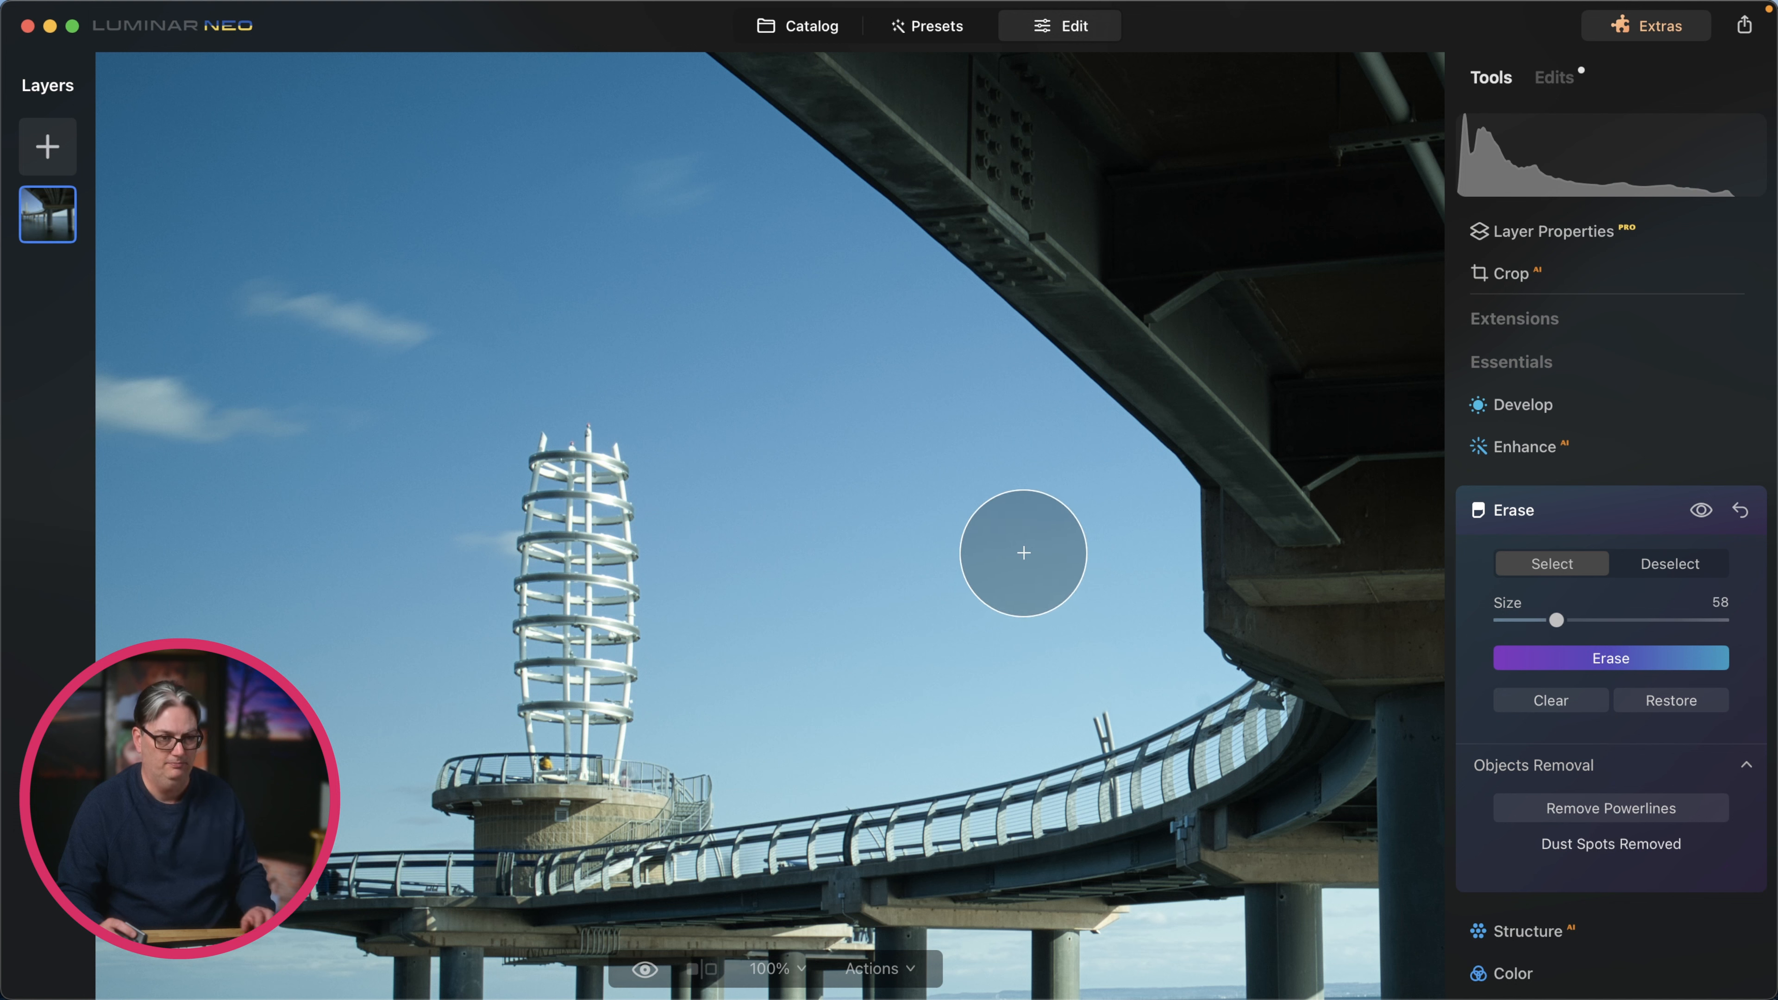
Open the historic building photo from the Editing Essentials album and remove its powerlines with the Erase tool.
left_click(798, 25)
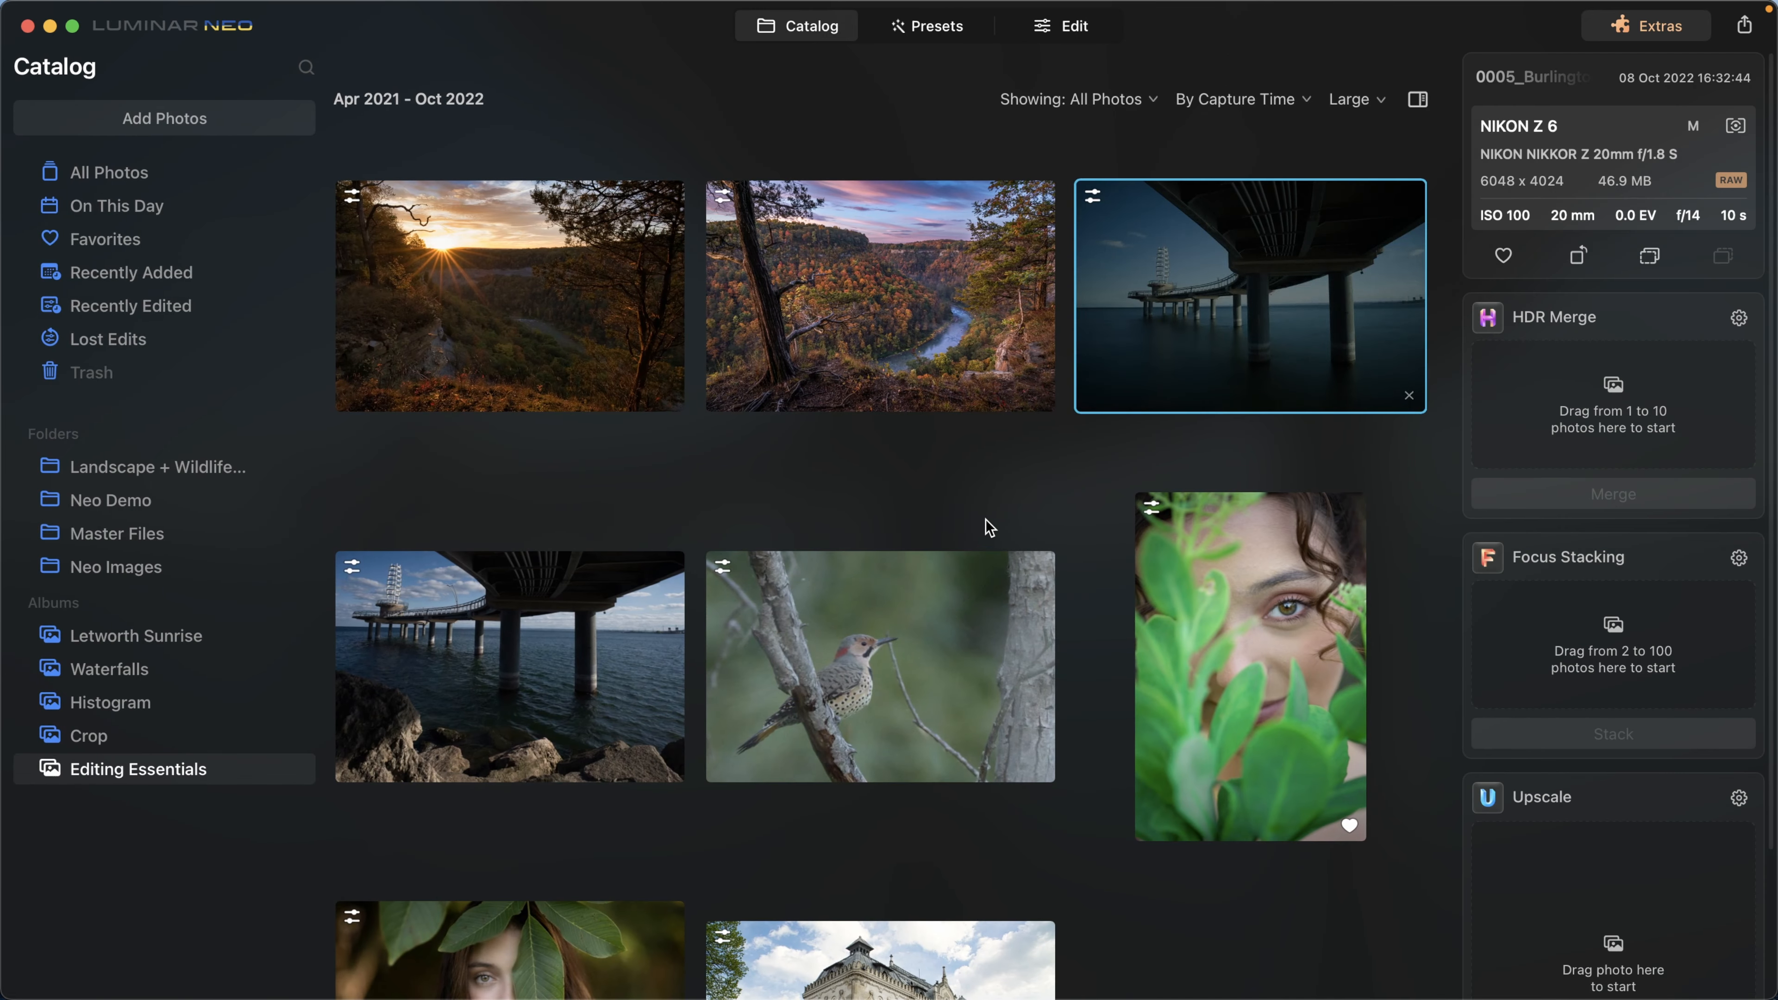
scroll(986, 519, "down", 5)
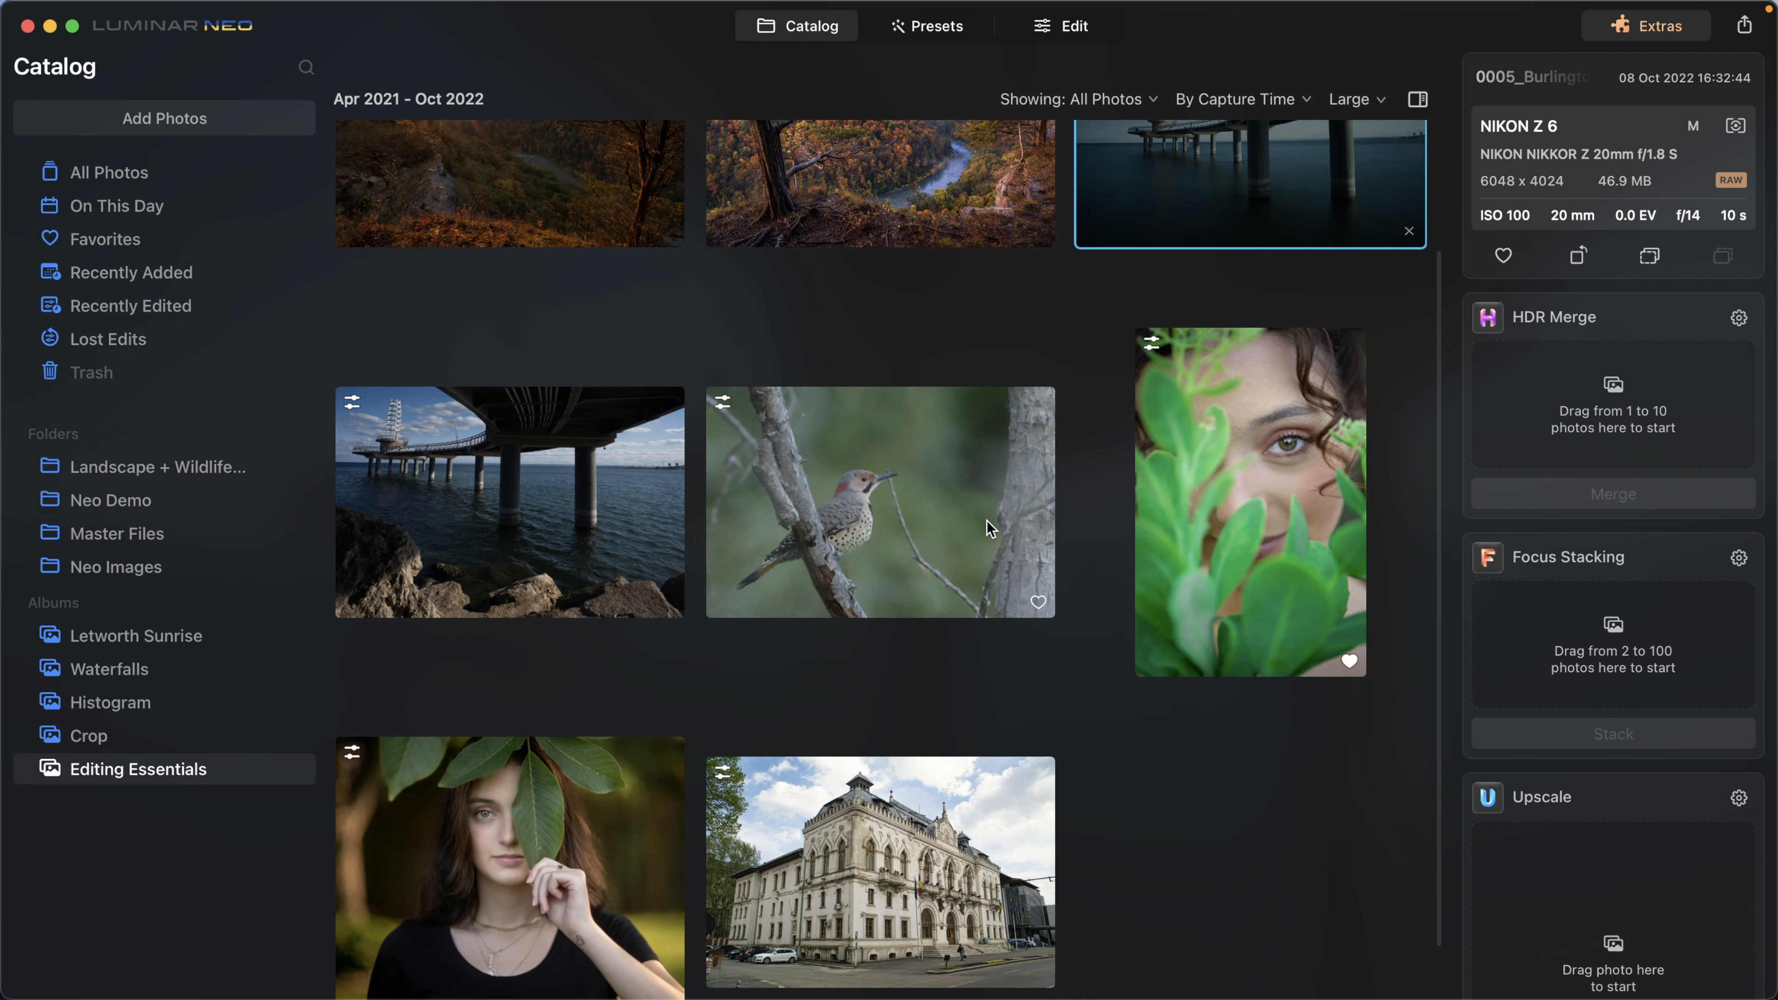
left_click(965, 741)
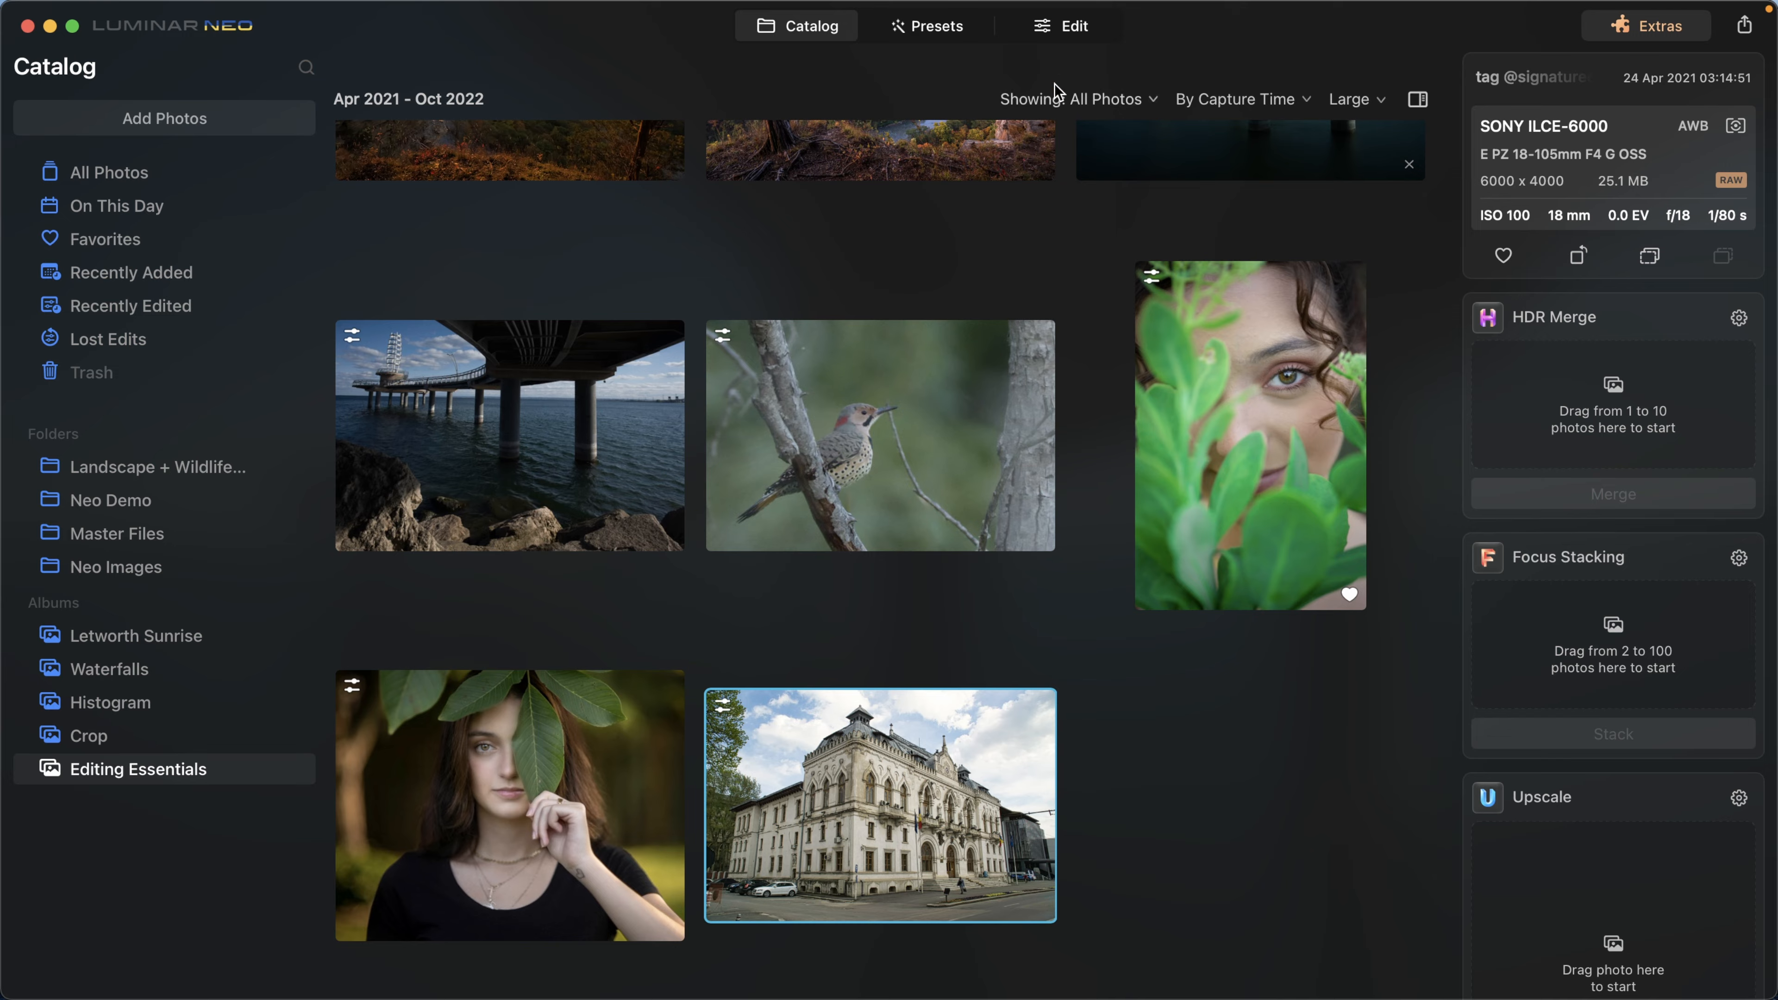
left_click(1062, 26)
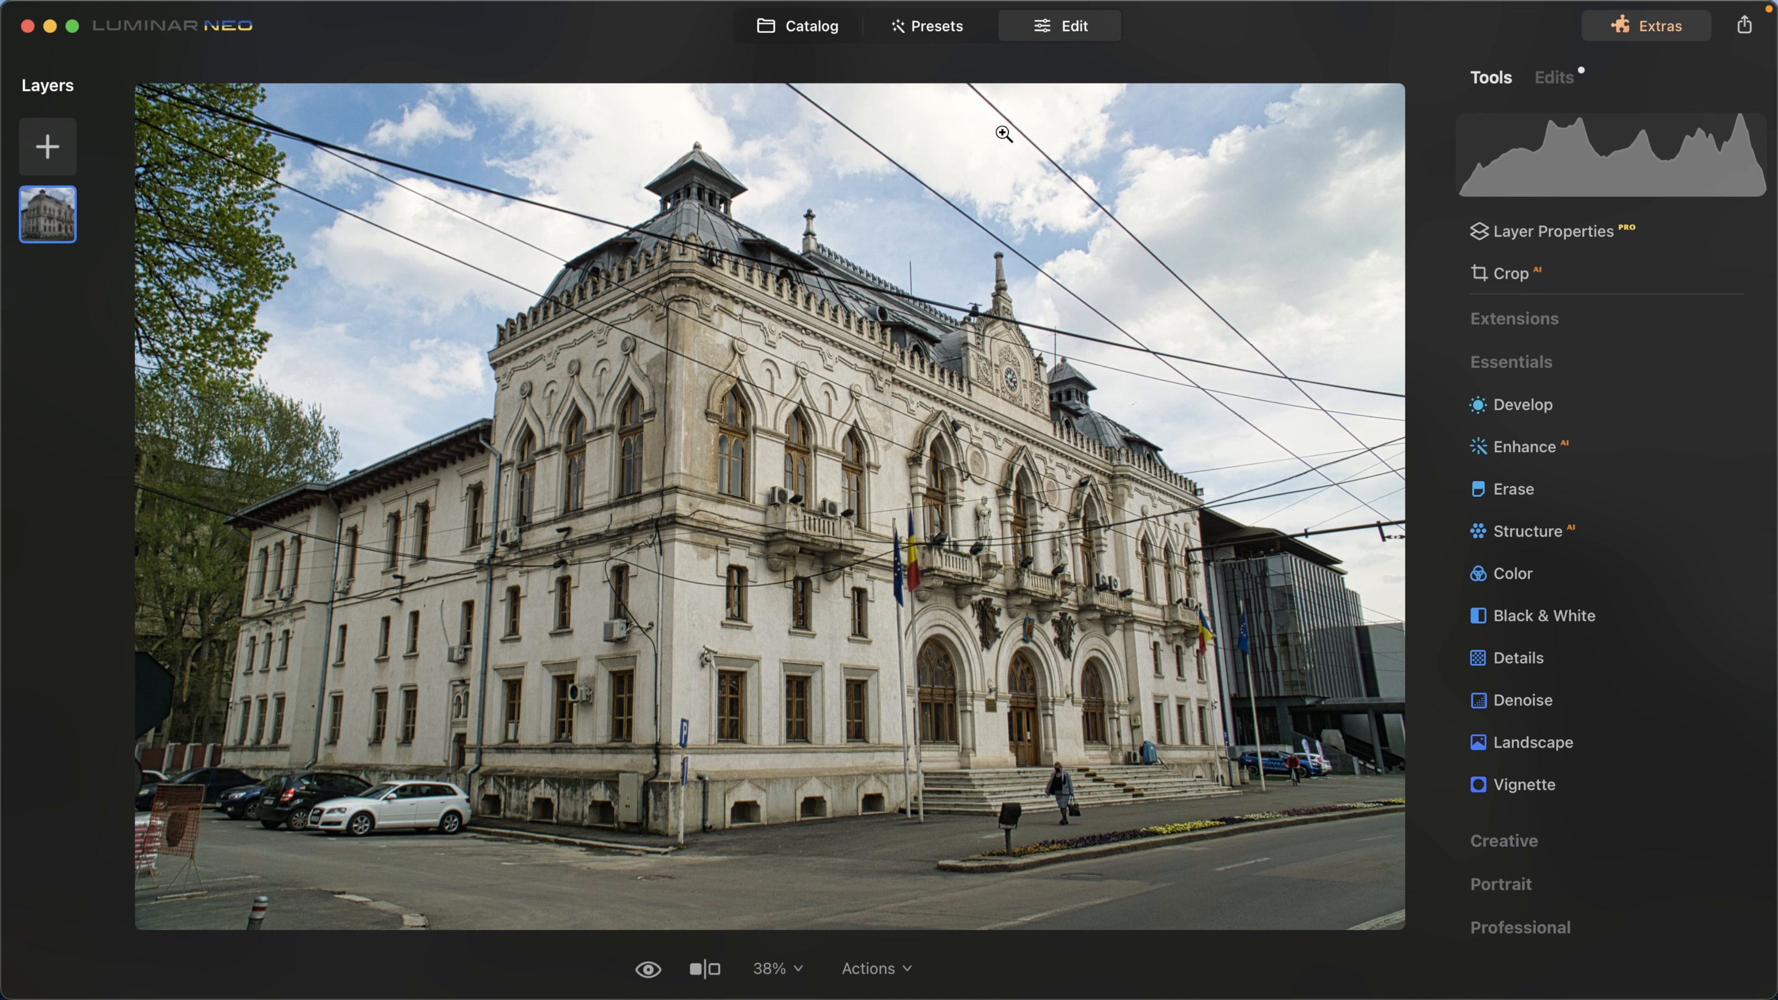
left_click(1508, 490)
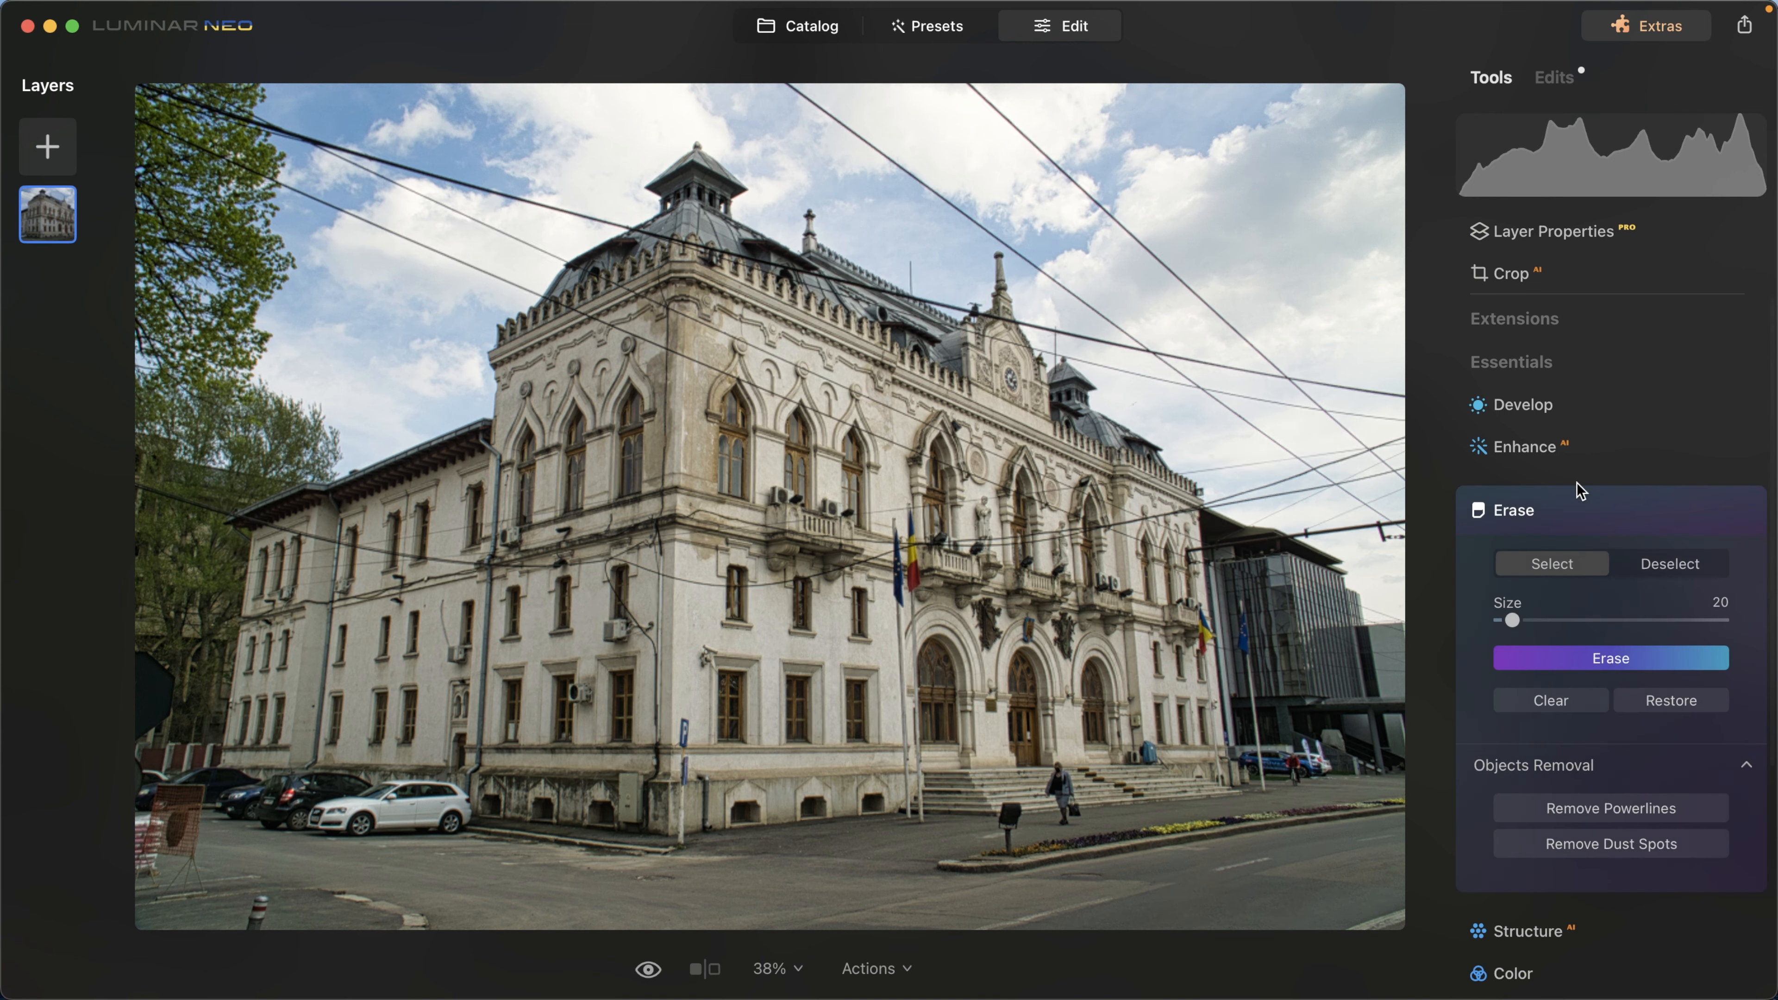
left_click(1606, 810)
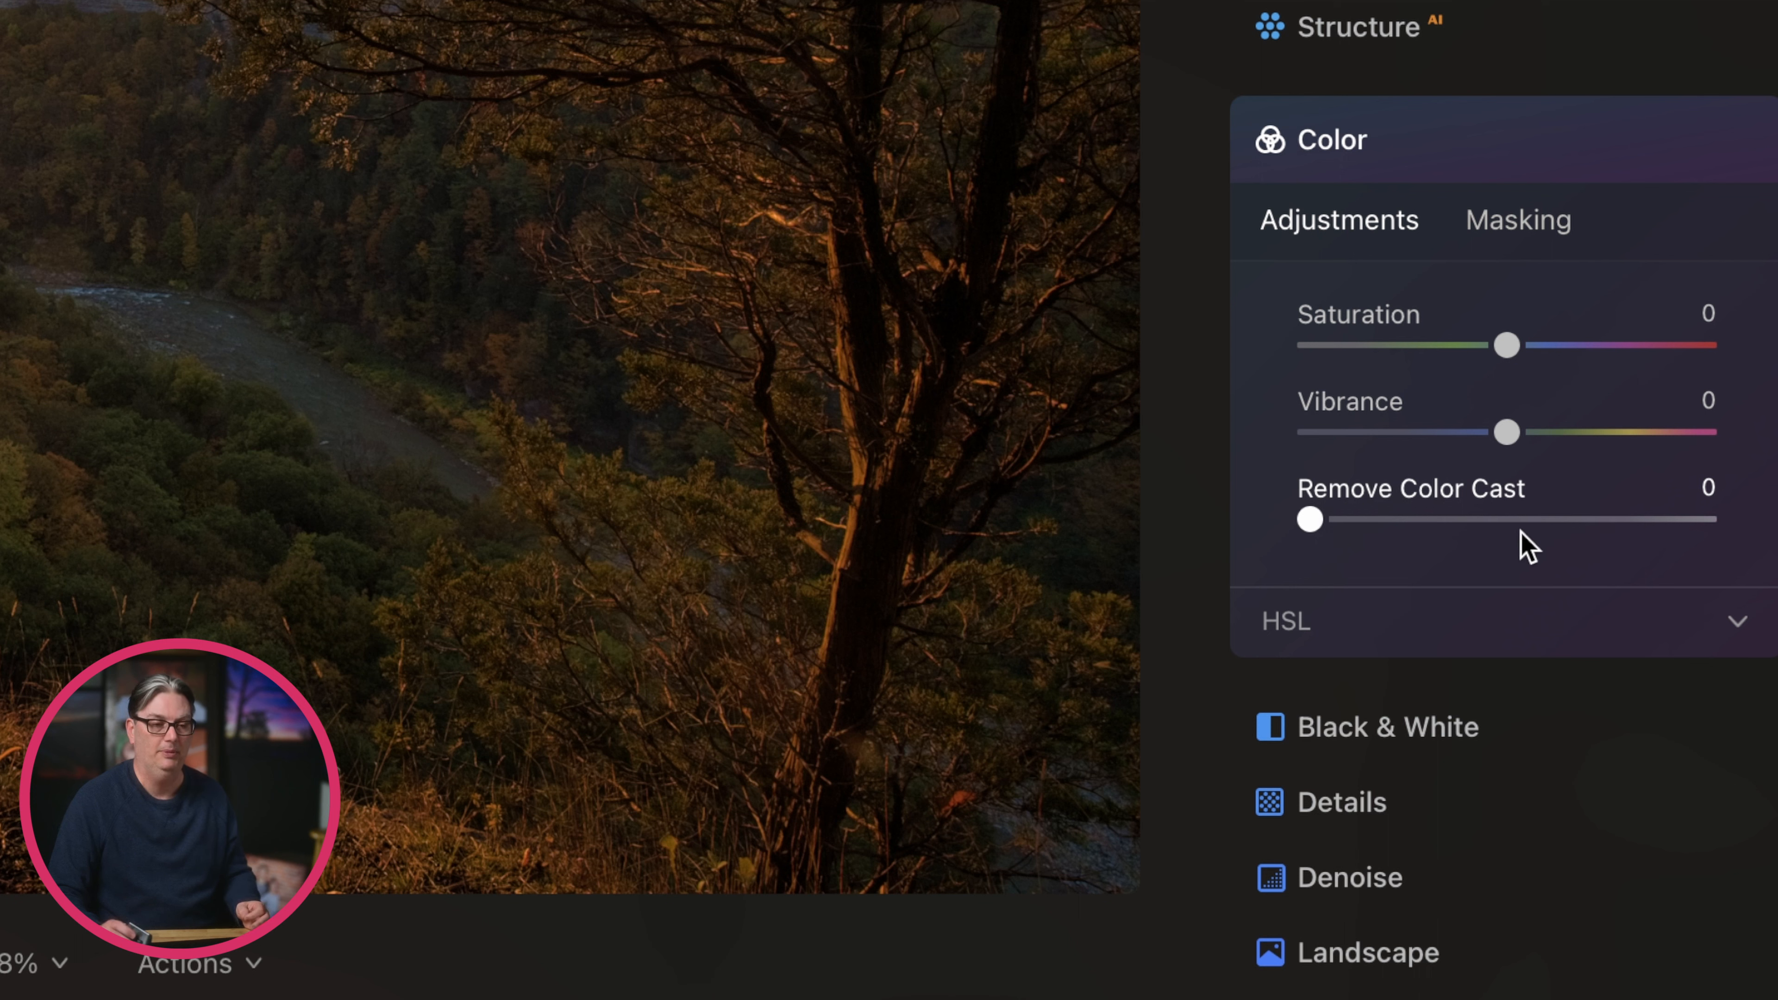
Expand the Color tool's HSL settings, look through the color sliders and modes, and switch the mode to Hue.
scroll(1521, 546, "down", 3)
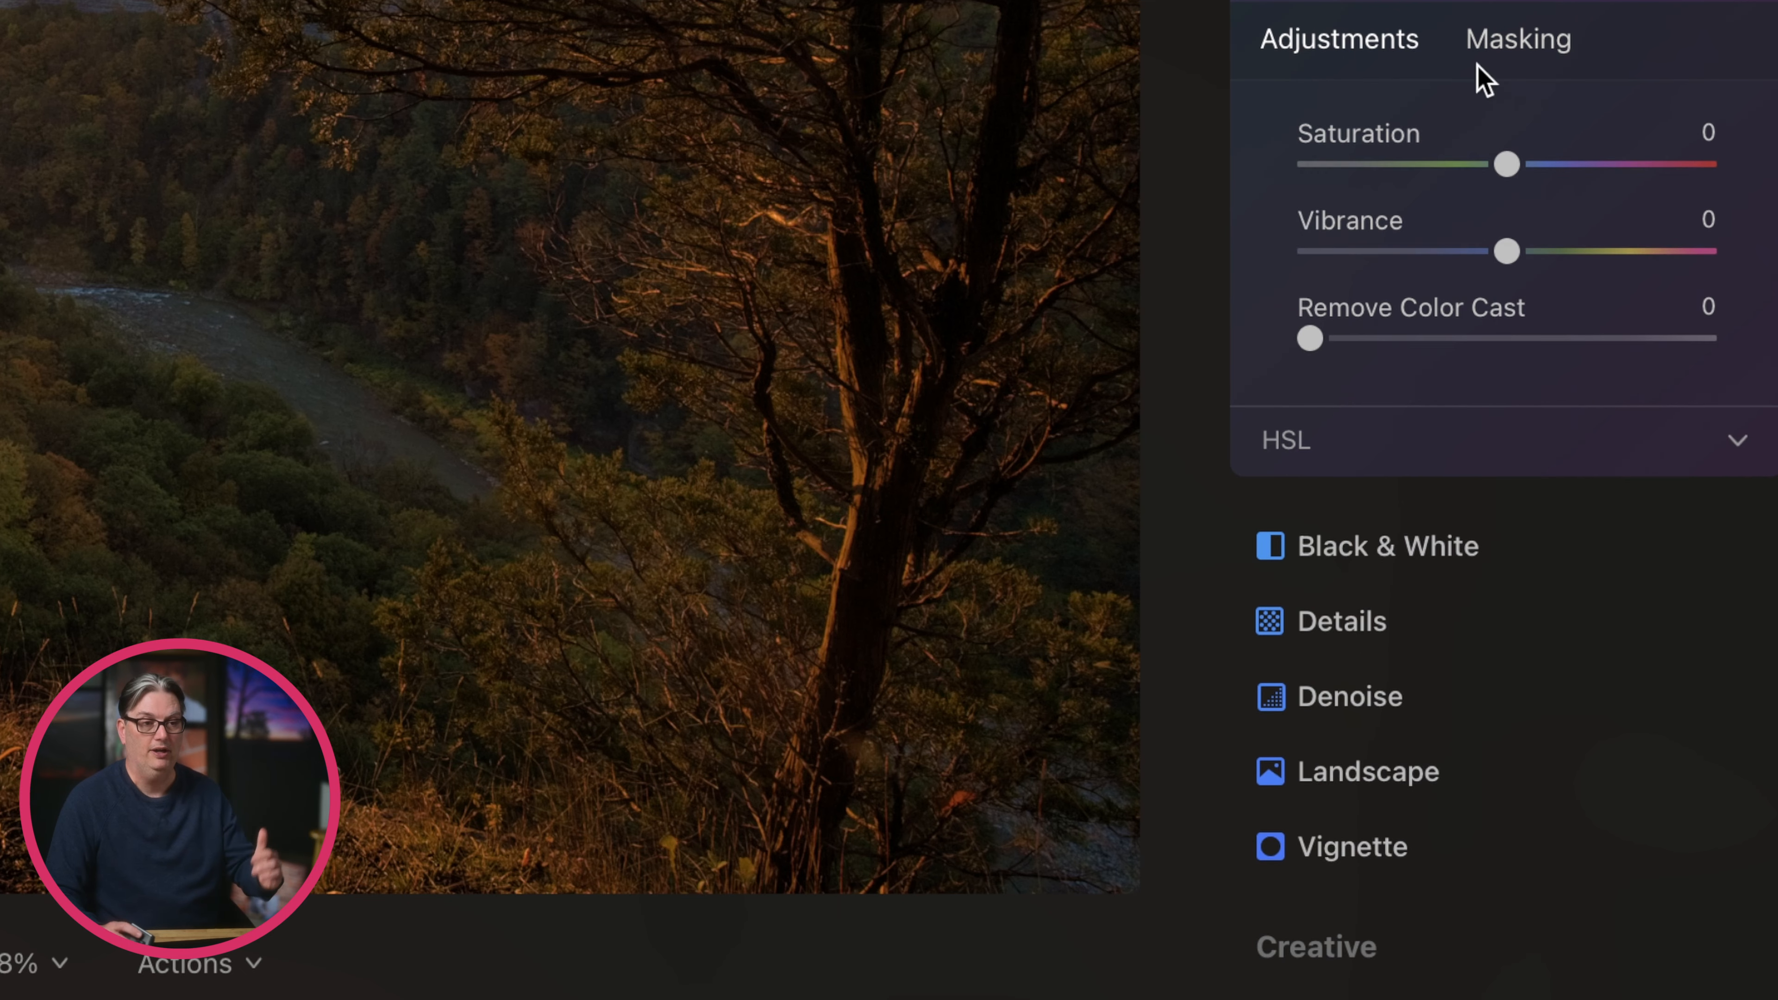
left_click(1526, 441)
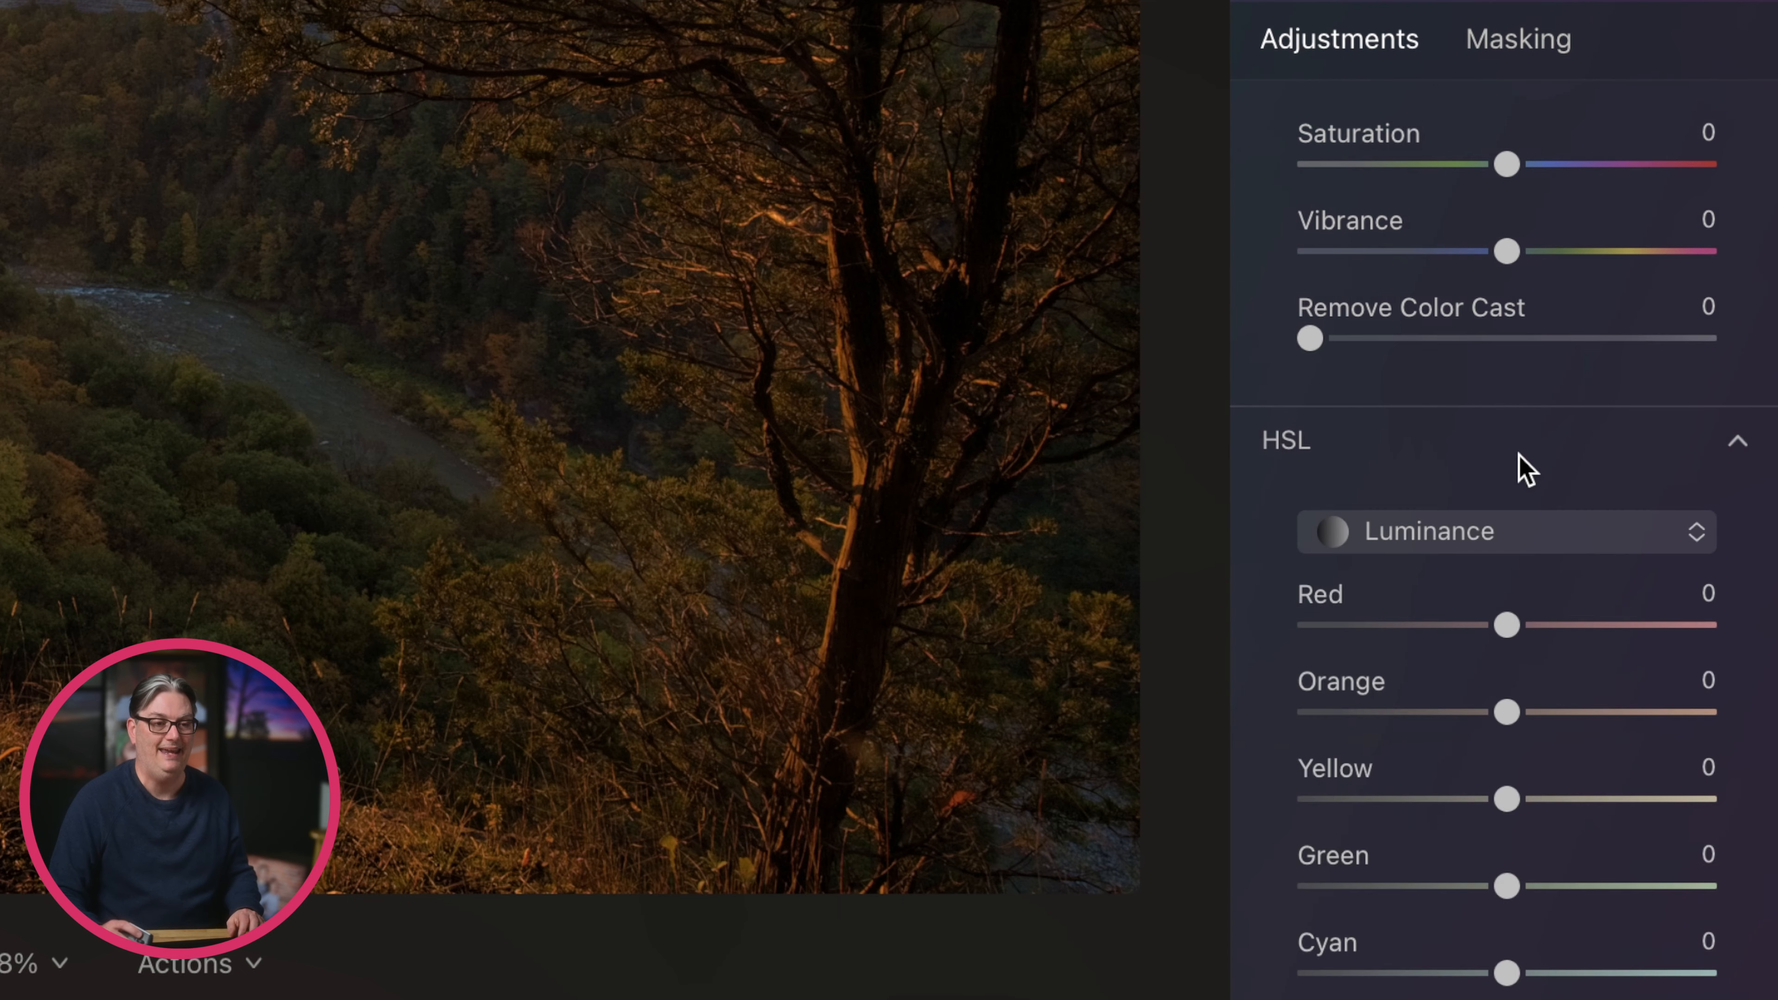
scroll(1520, 469, "down", 5)
scroll(1519, 571, "down", 2)
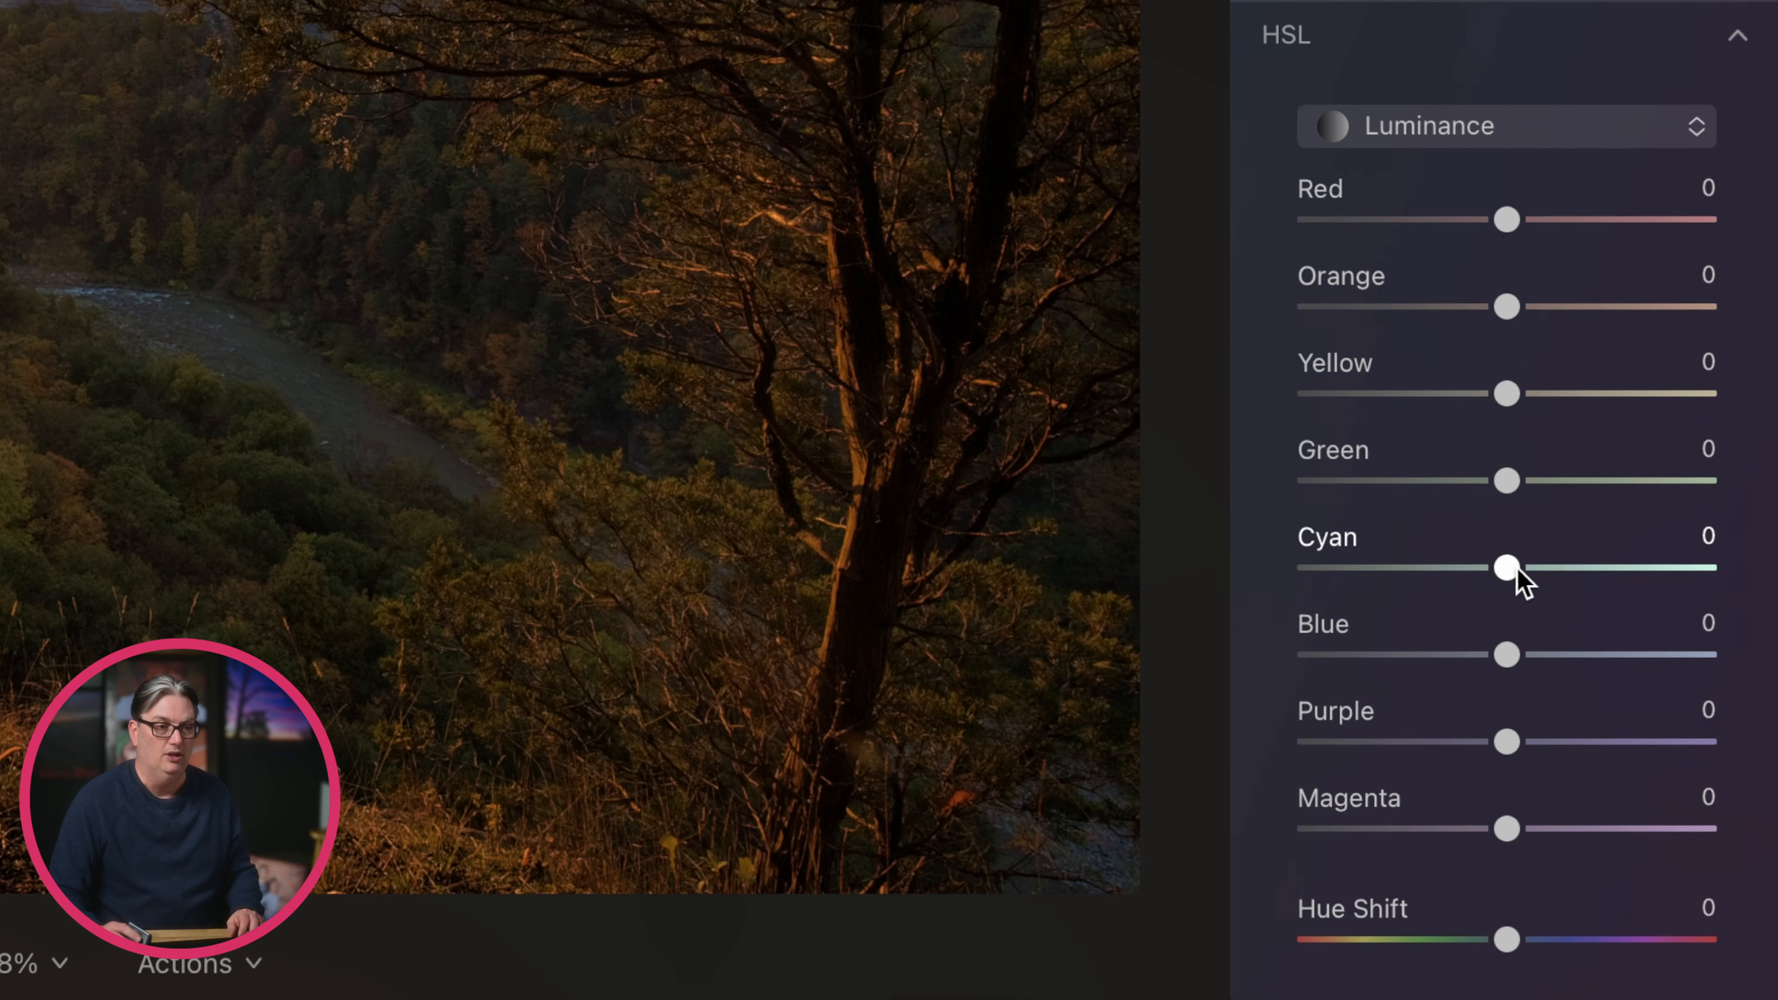
left_click(1407, 77)
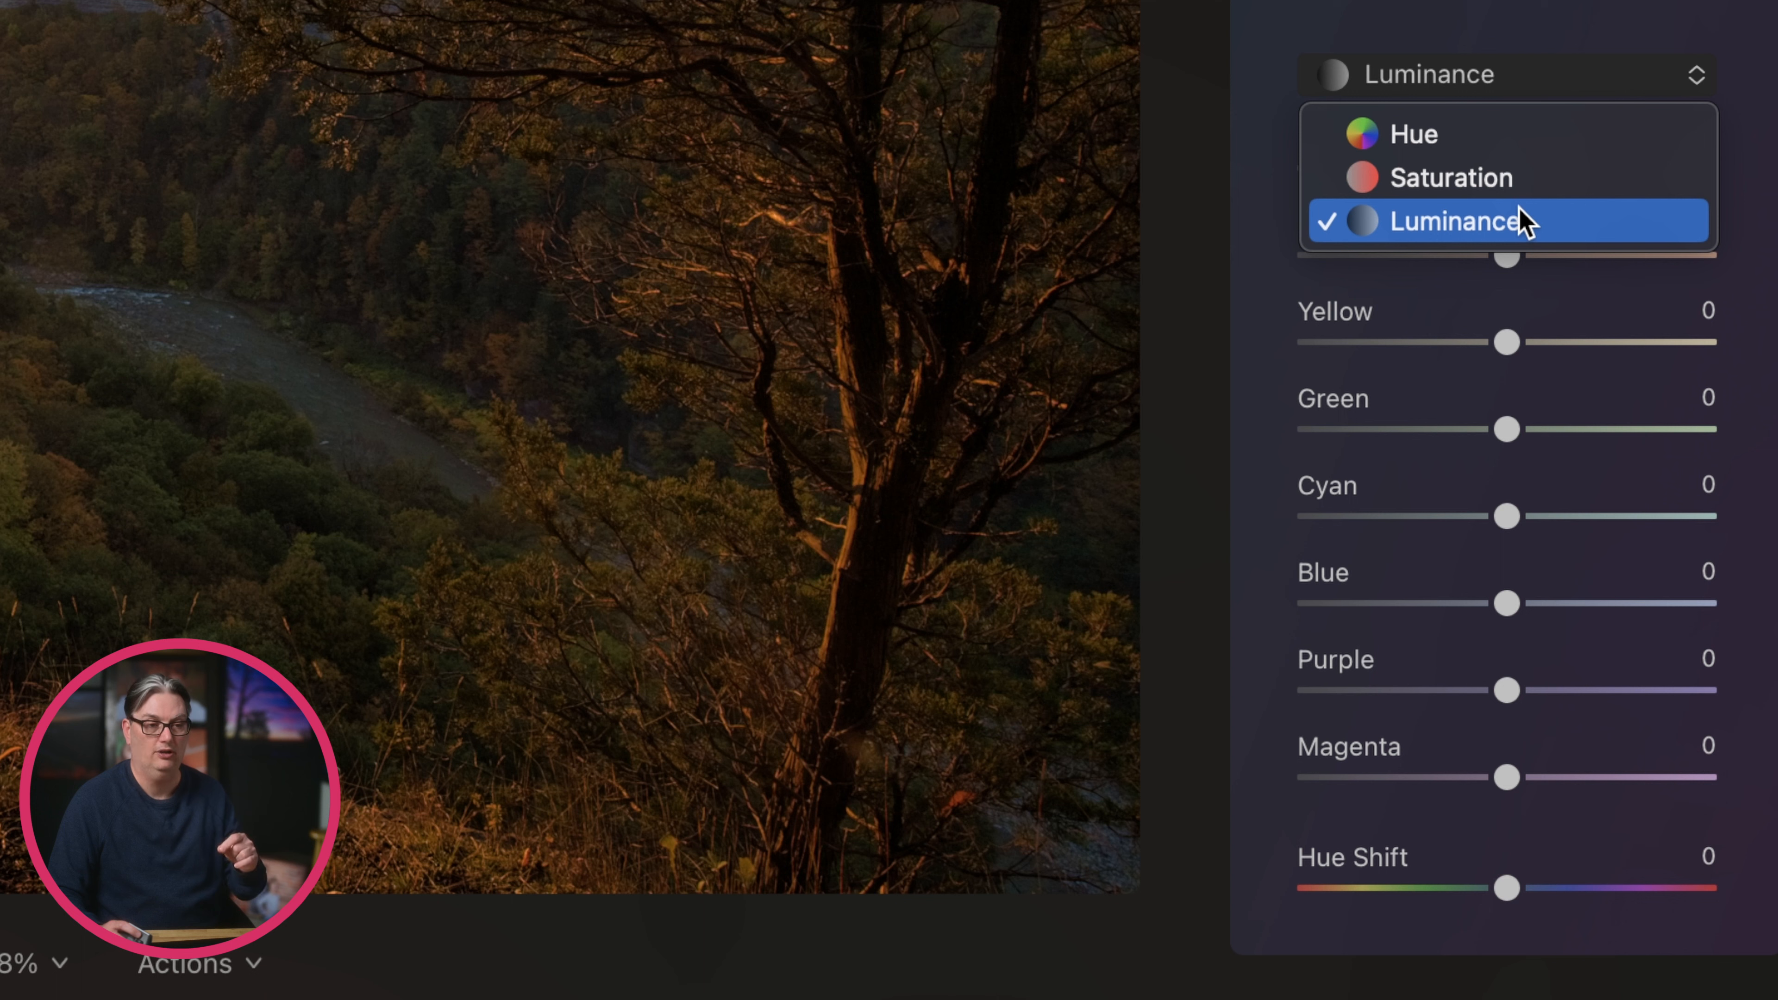
left_click(1262, 148)
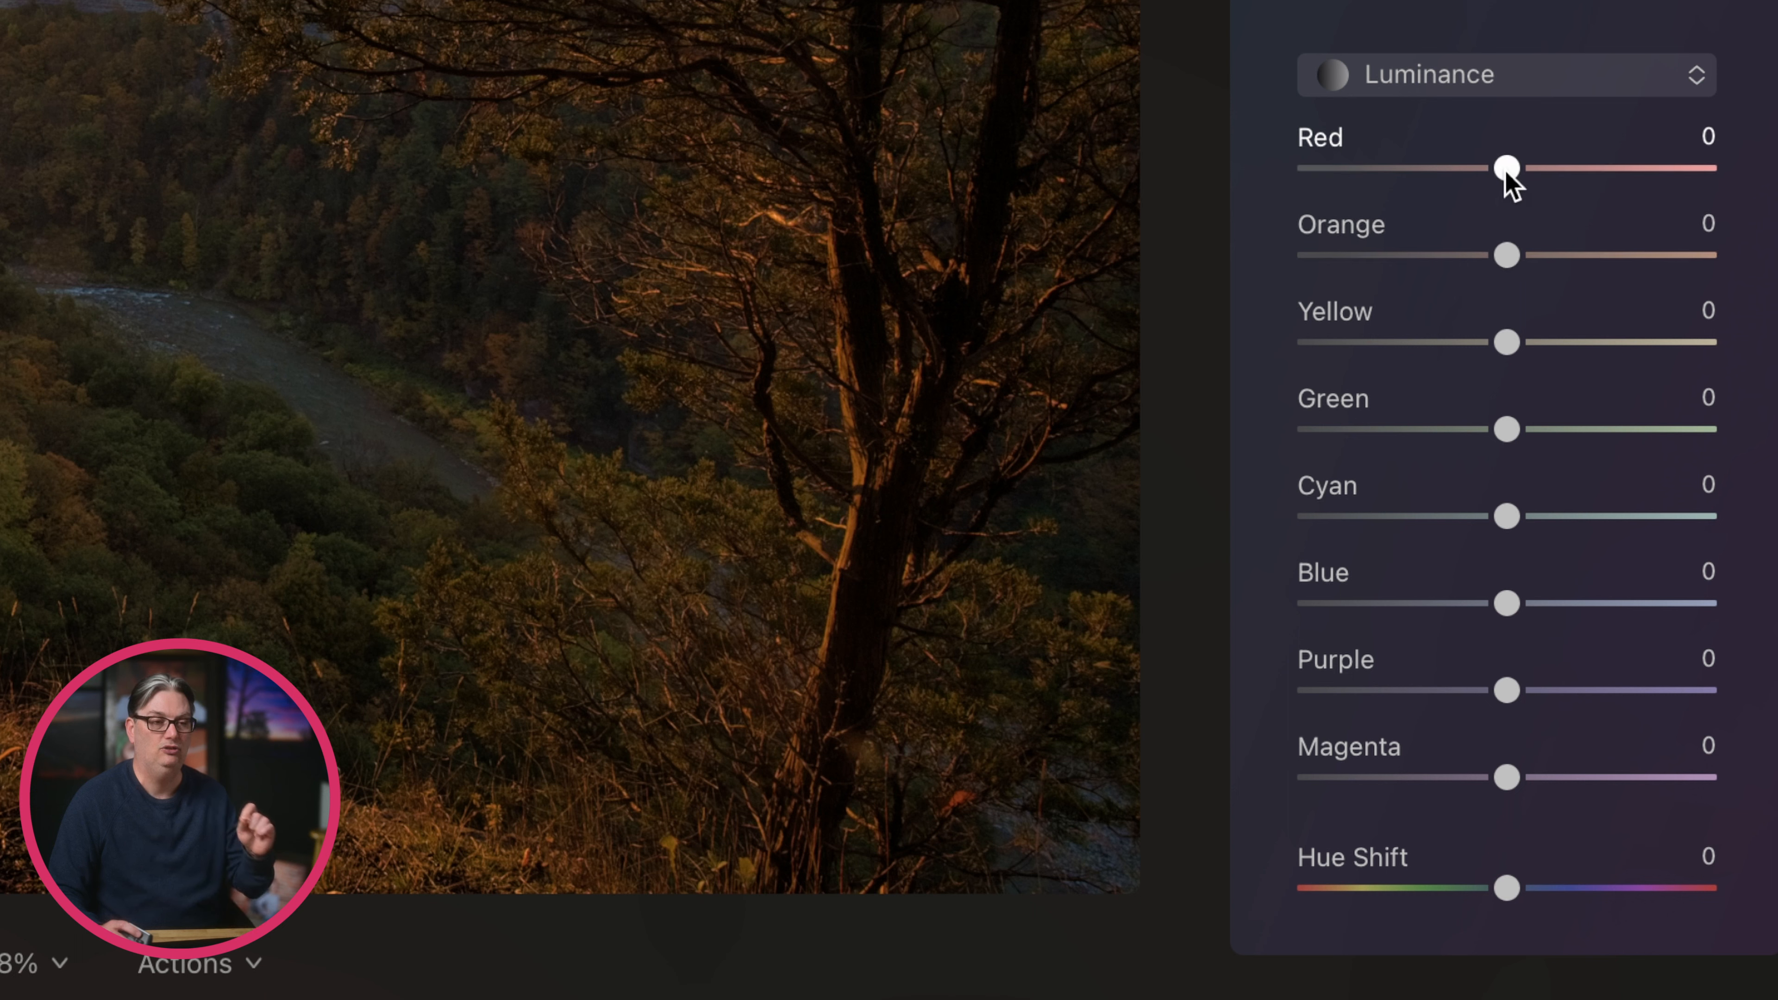
left_click(1466, 91)
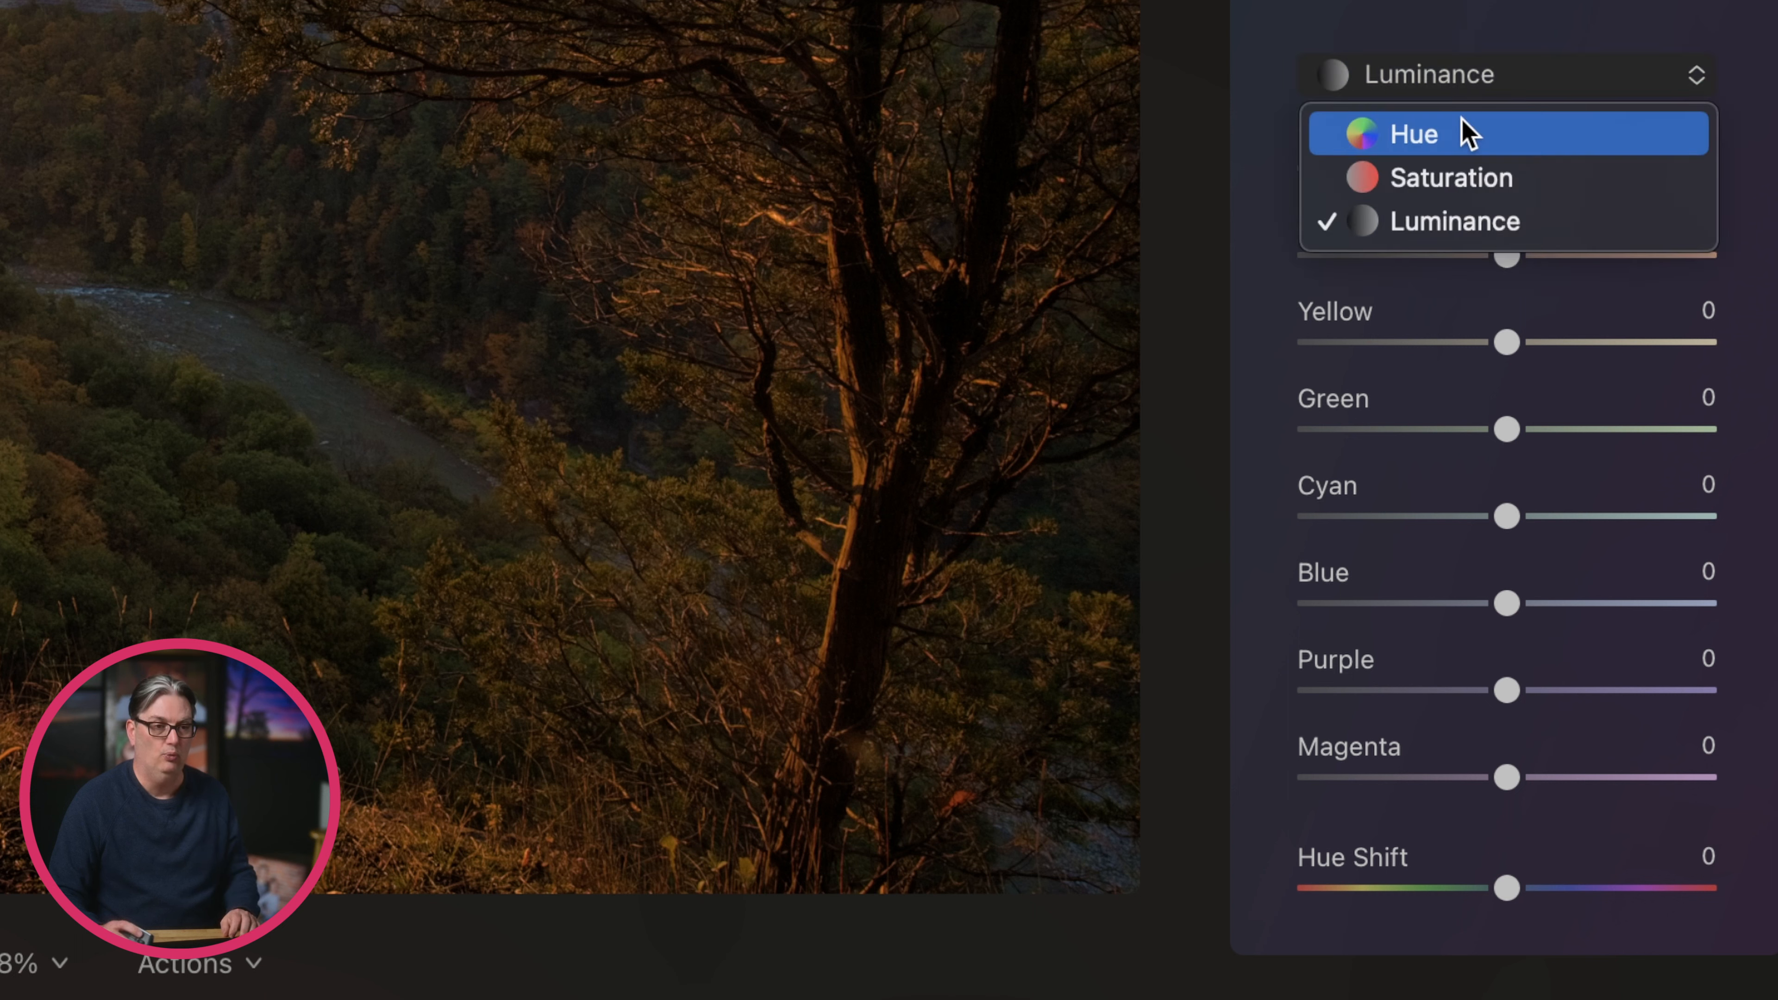
left_click(1465, 131)
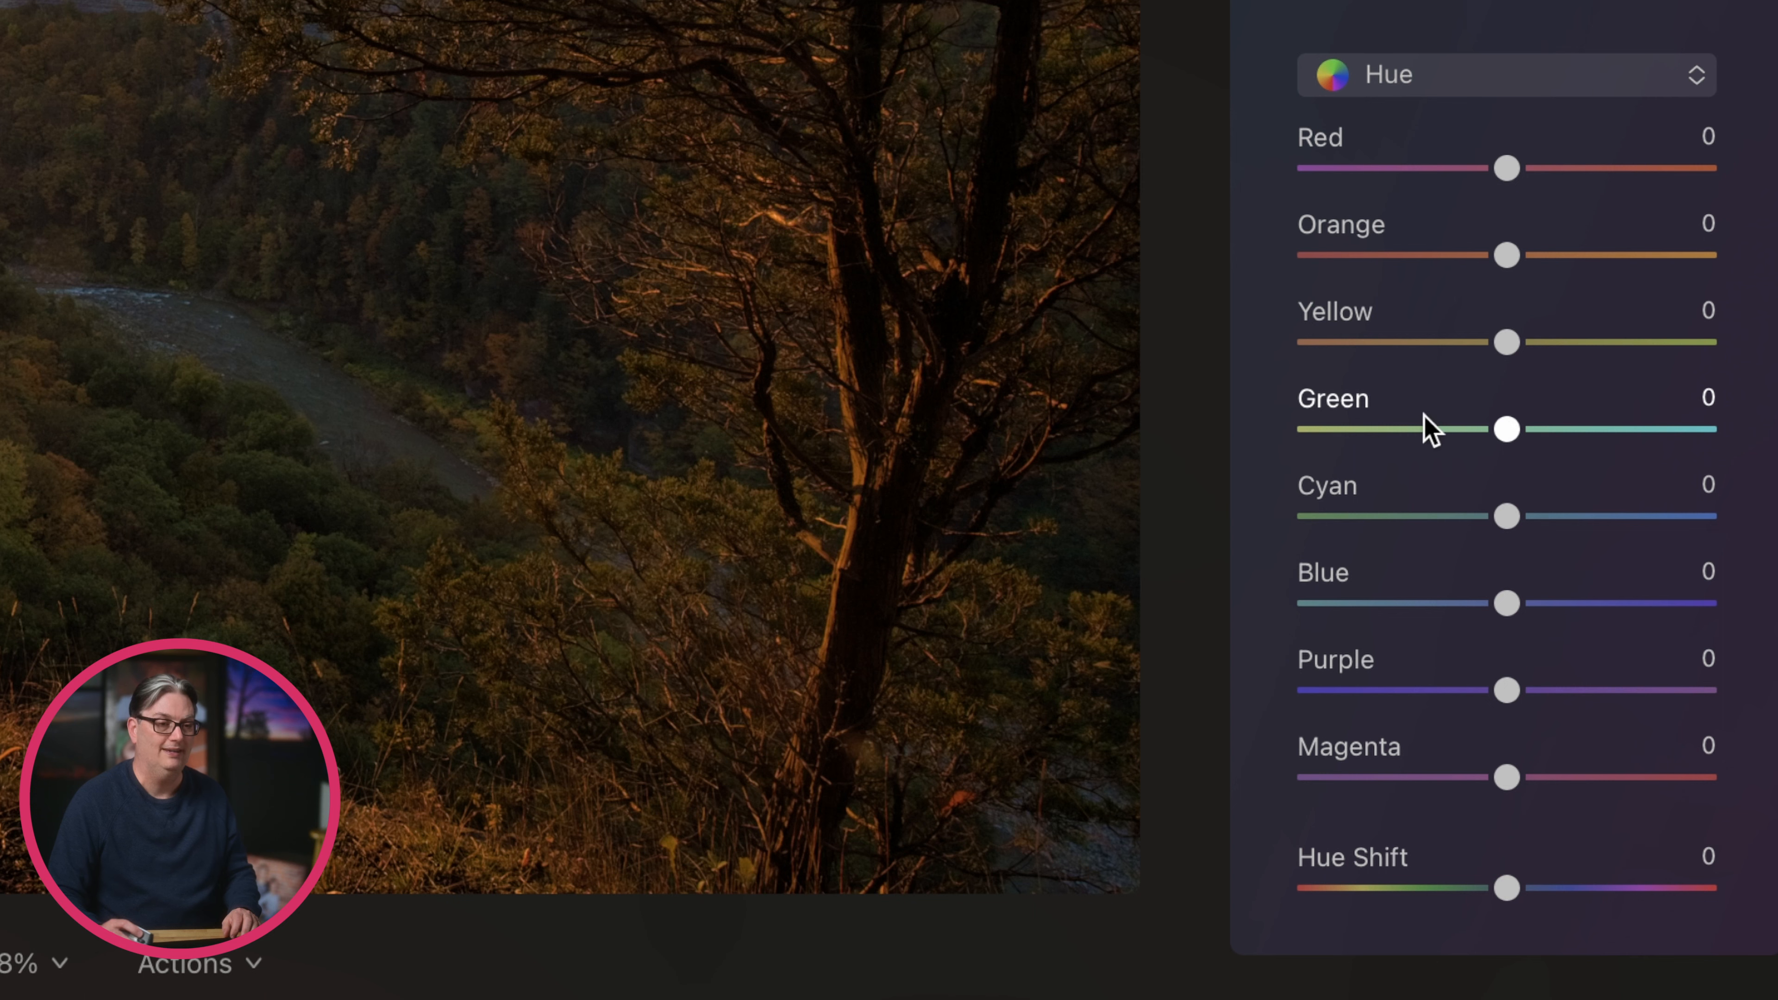
Try shifting the Green hue to -74 and the Yellow hue to 37, and reset both.
left_click_drag(1484, 429, 1465, 434)
scroll(1465, 445, "up", 2)
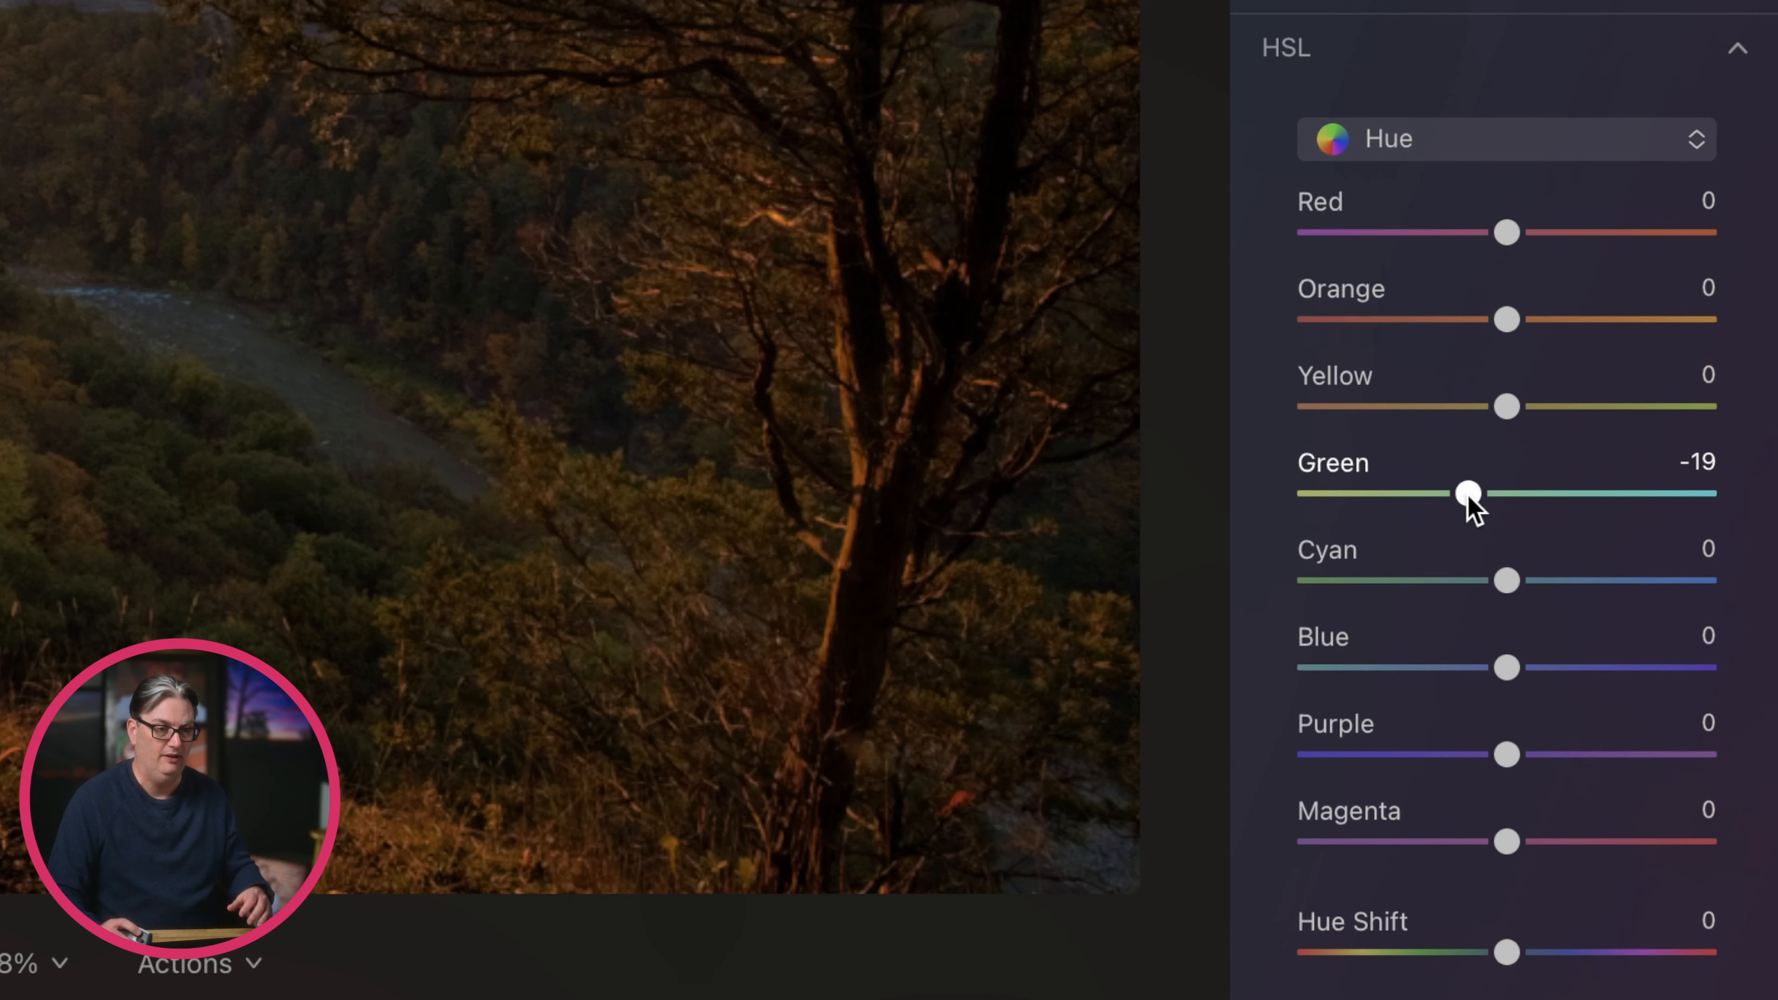
left_click_drag(1469, 500, 1352, 503)
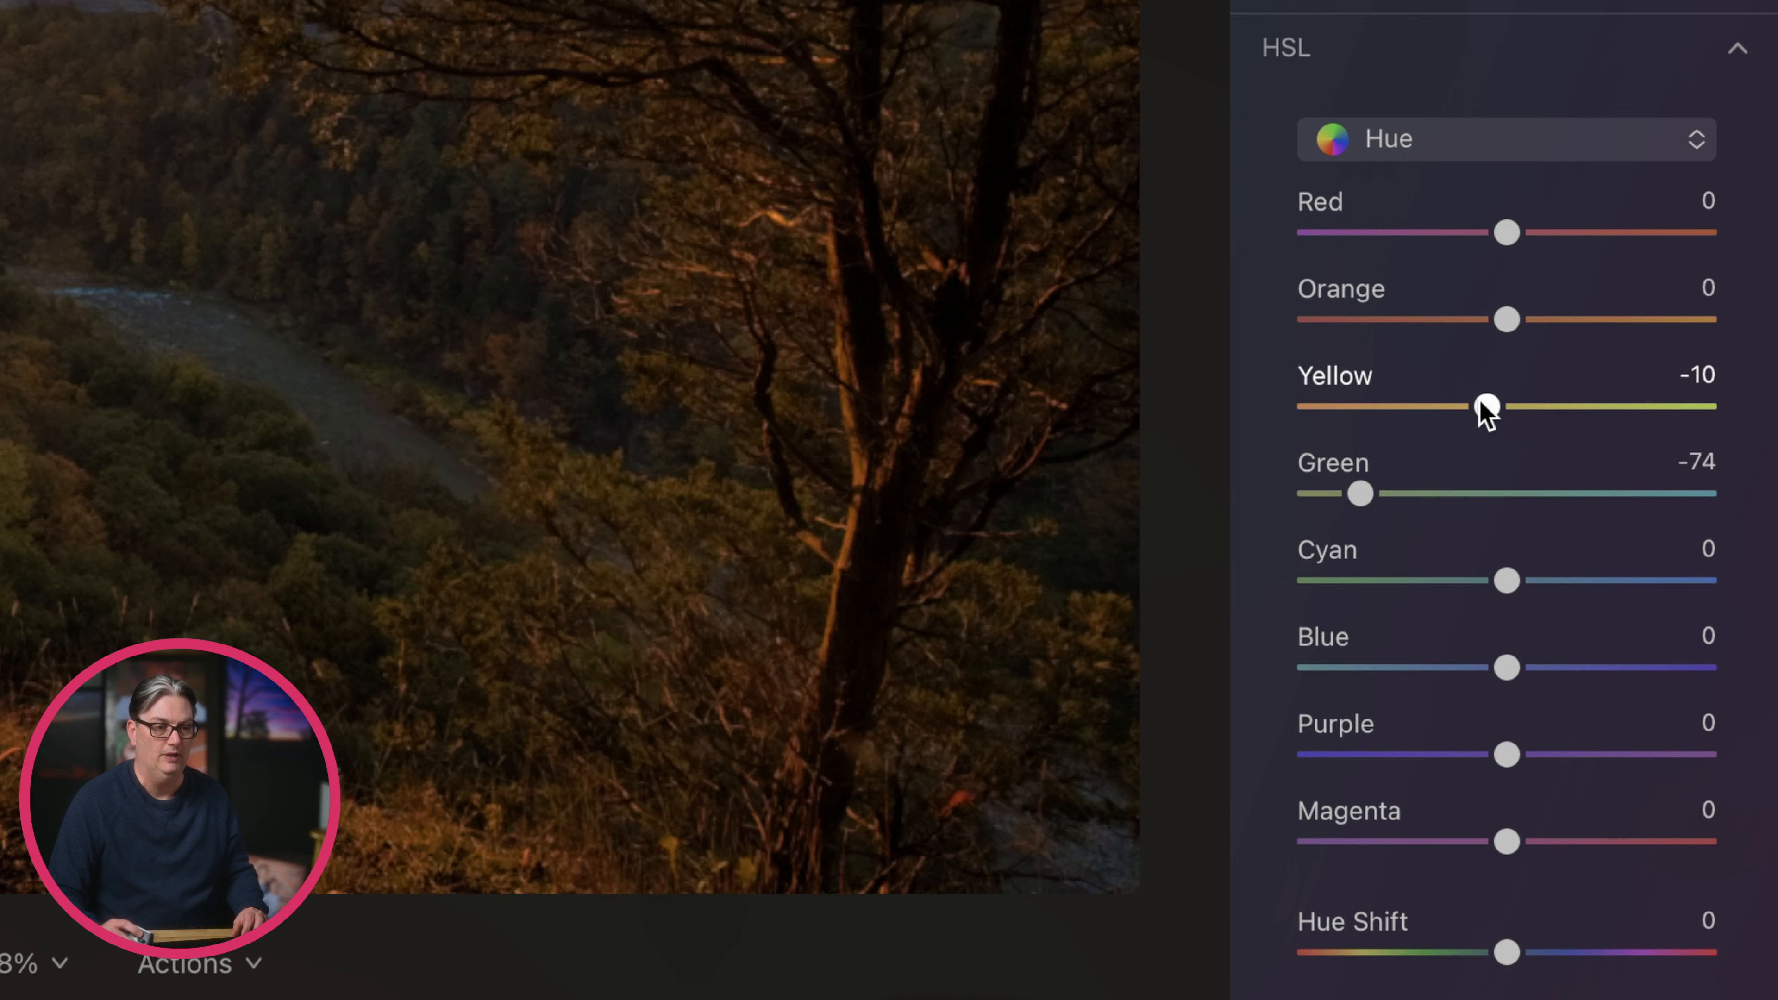
left_click_drag(1484, 406, 1582, 414)
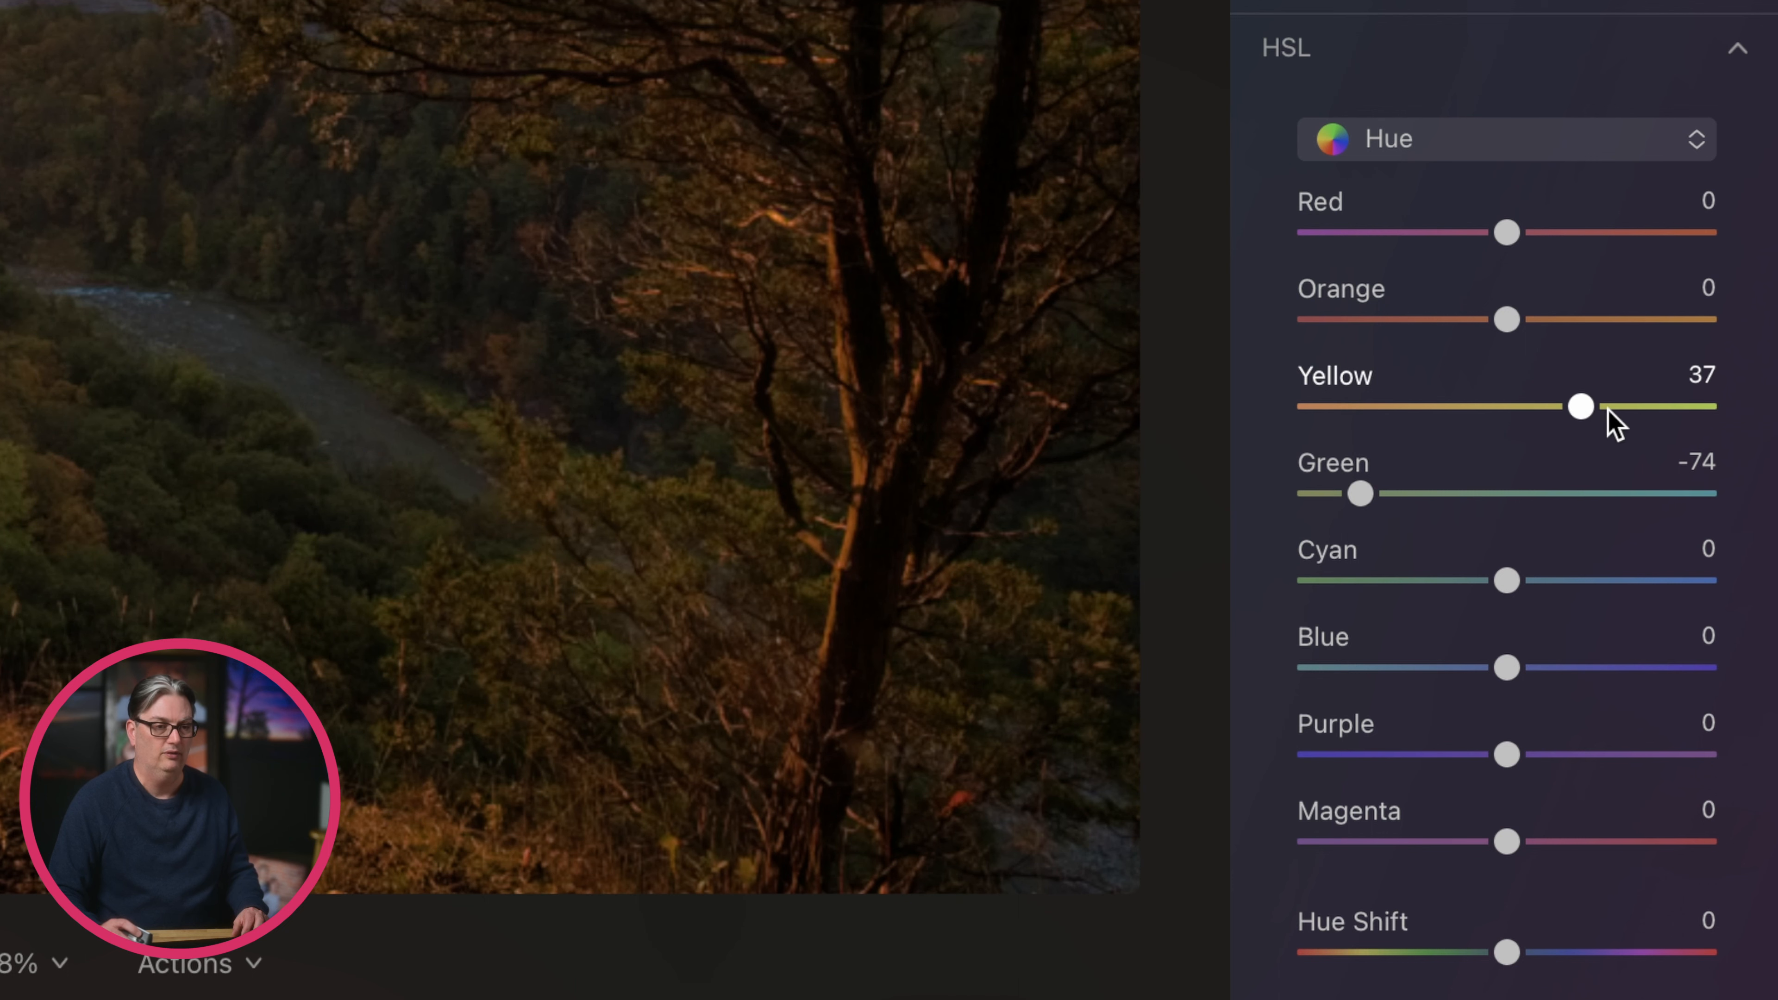
double_click(1581, 406)
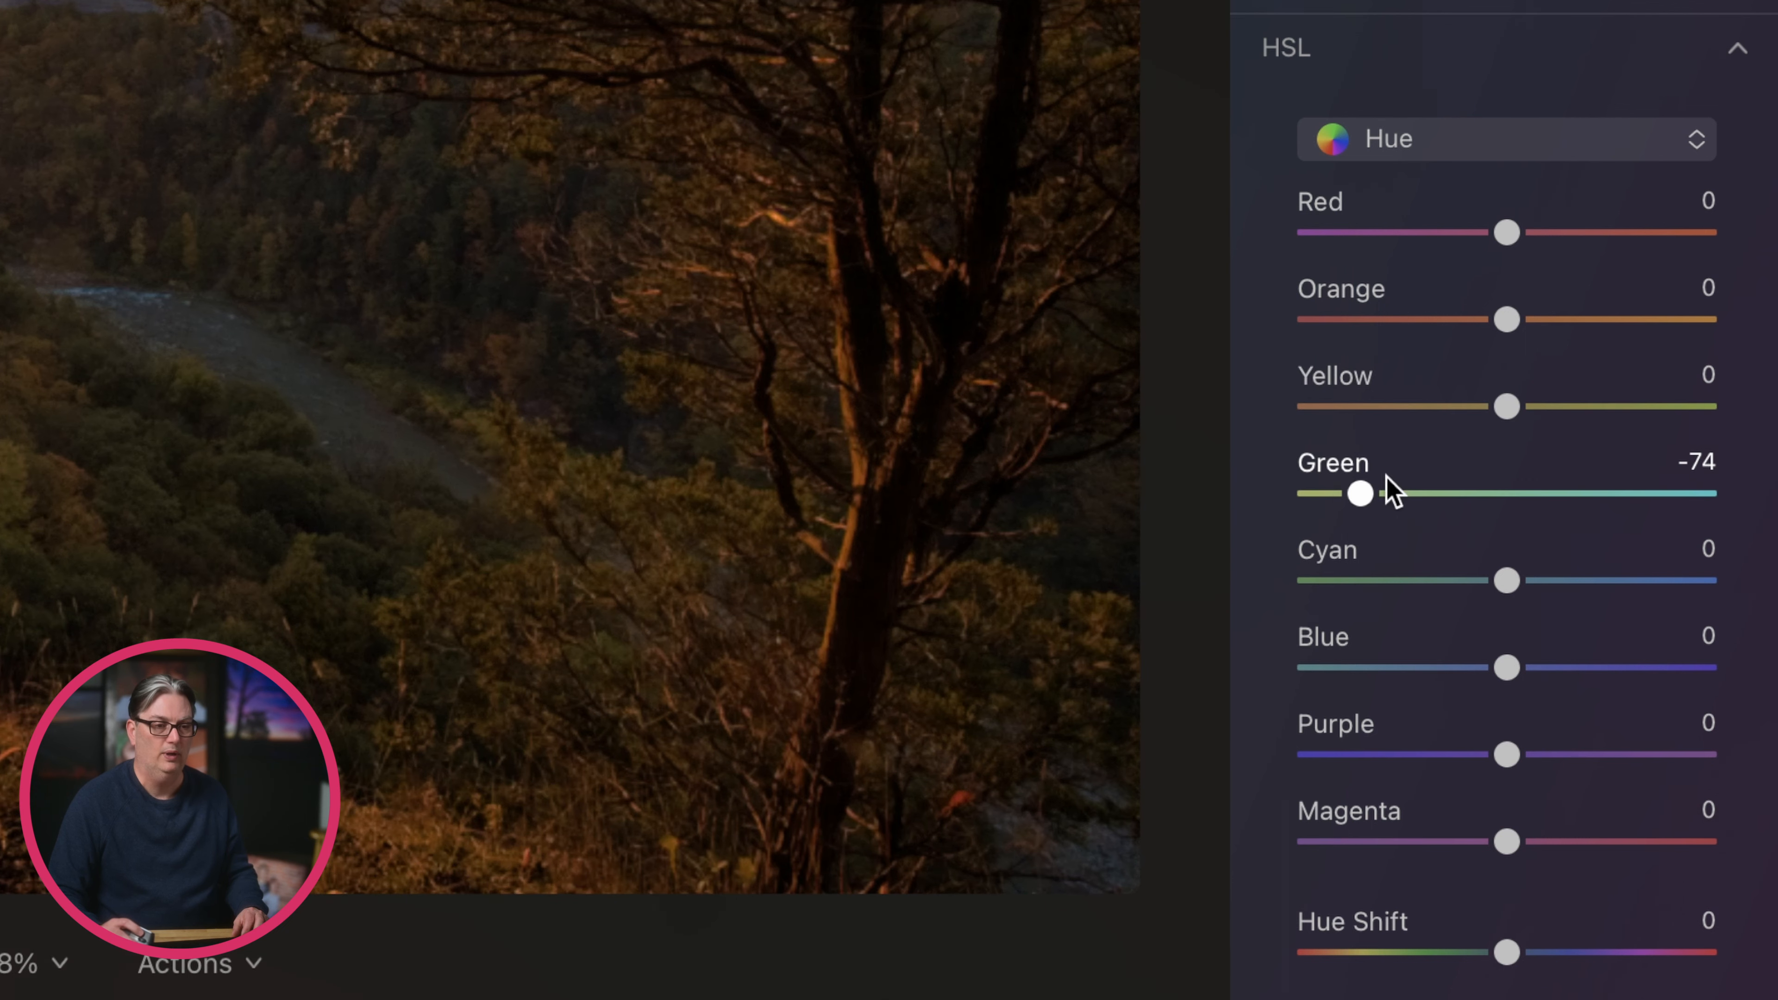
double_click(1362, 494)
Try a Red saturation of 65 in HSL, reset it, and try lowering the Red luminance.
left_click(1474, 158)
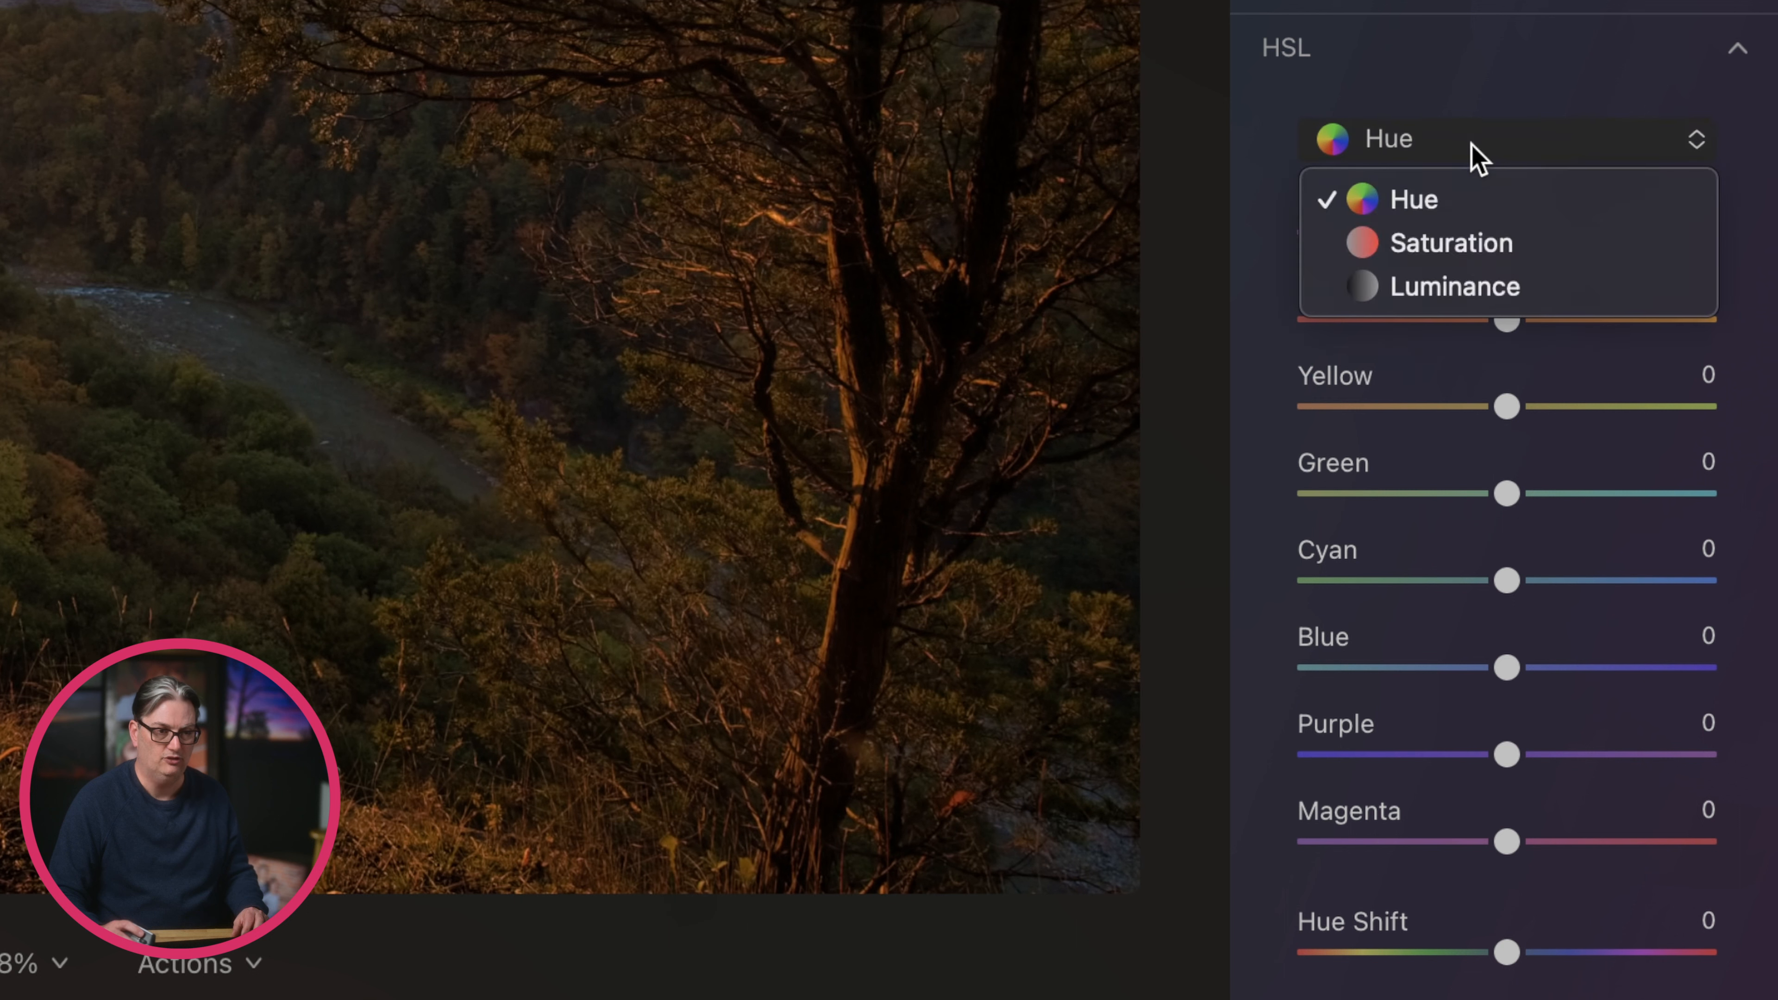
left_click(1465, 235)
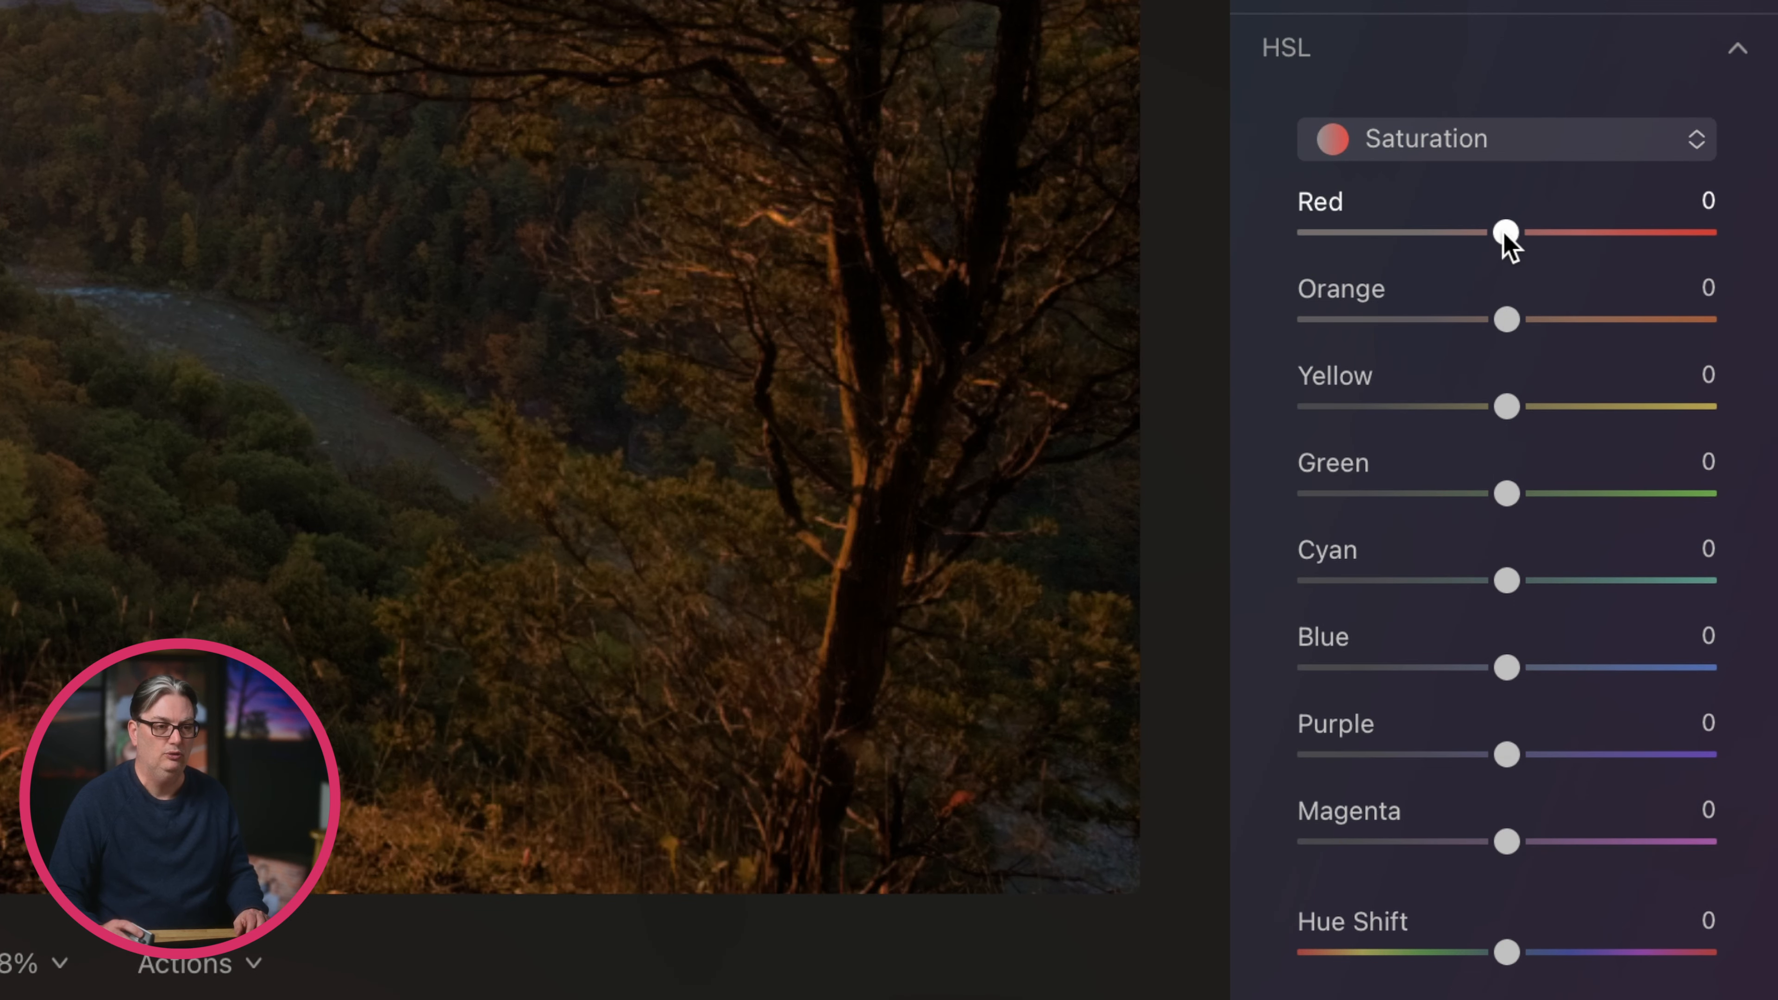
left_click_drag(1505, 229, 1648, 268)
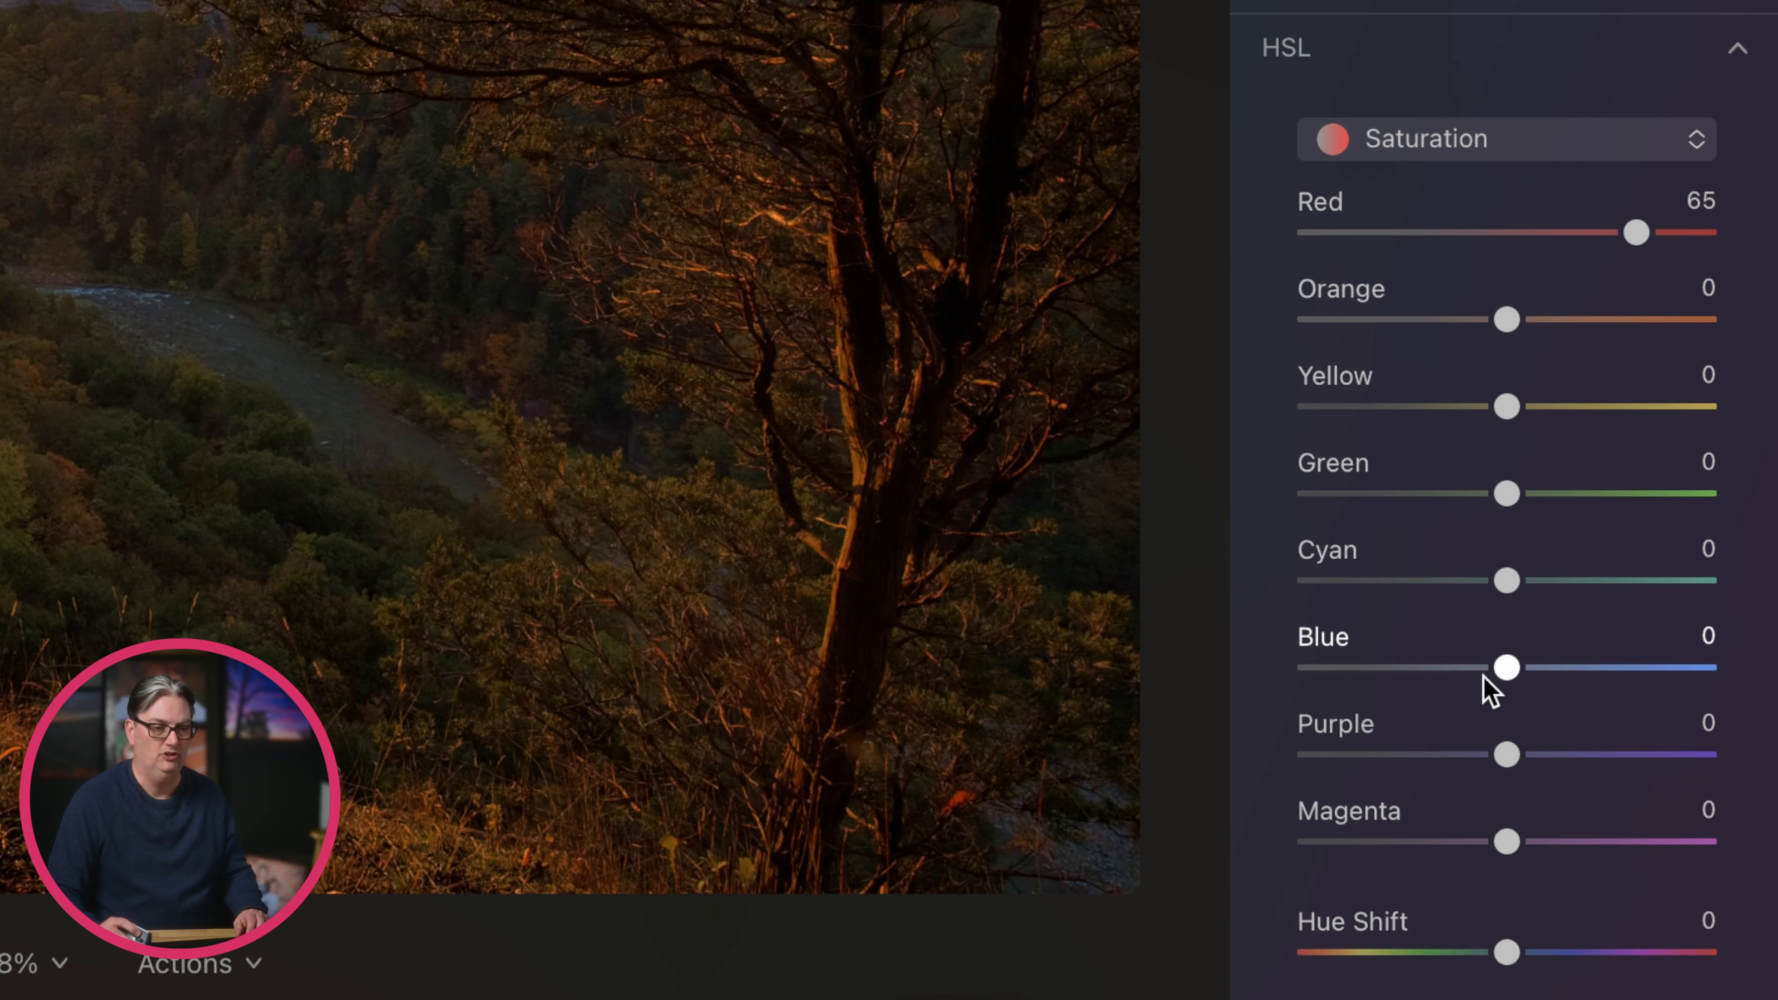
double_click(1640, 235)
left_click(1529, 143)
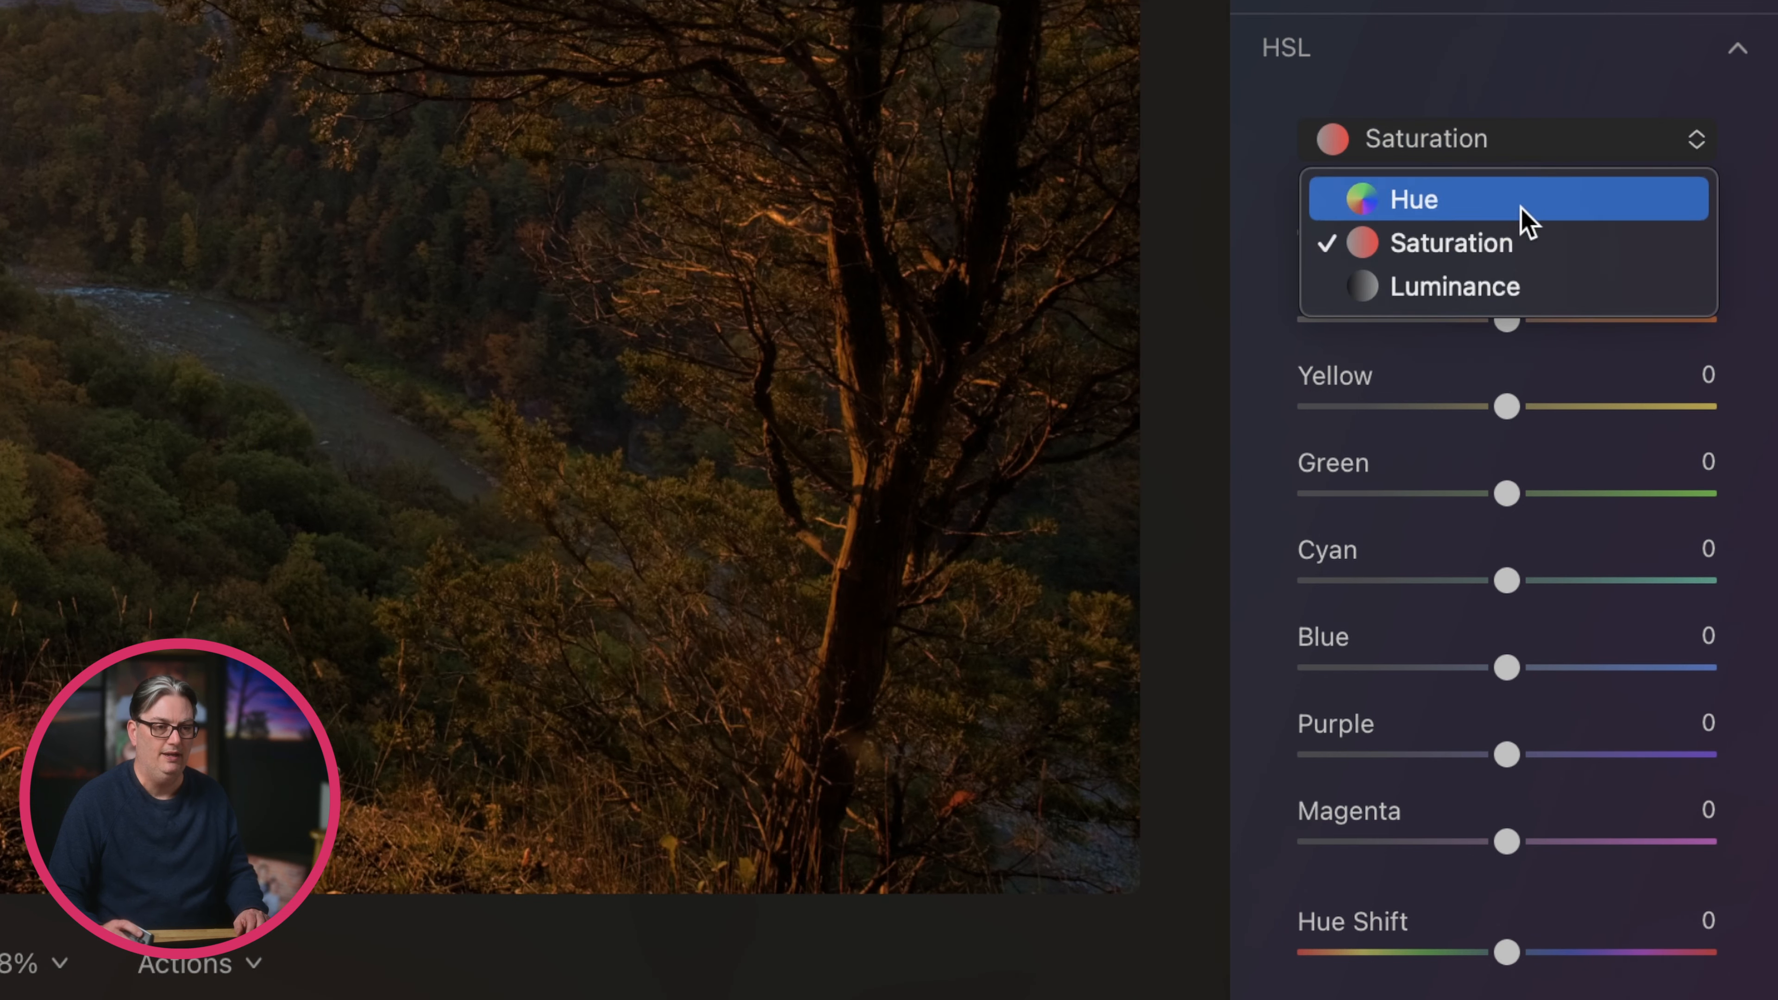
left_click(1507, 287)
left_click_drag(1508, 232, 1397, 249)
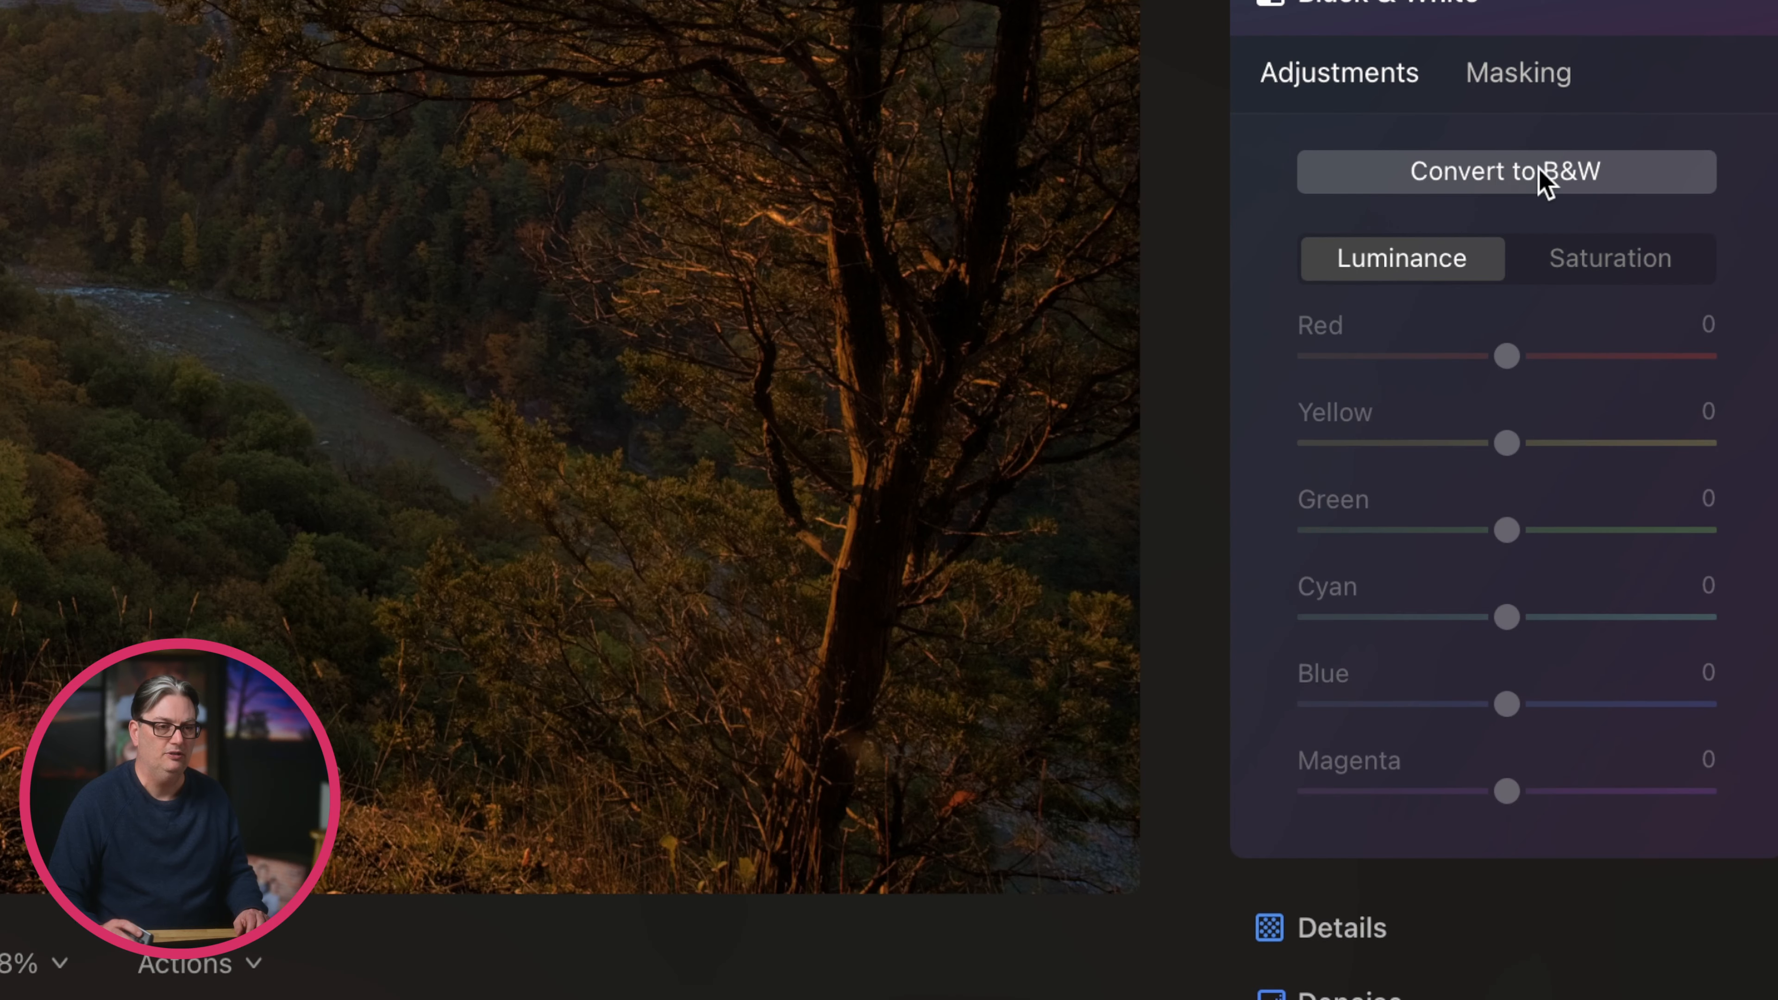
Convert the valley photo to black and white and compare the Saturation and Luminance slider sets.
left_click(1539, 169)
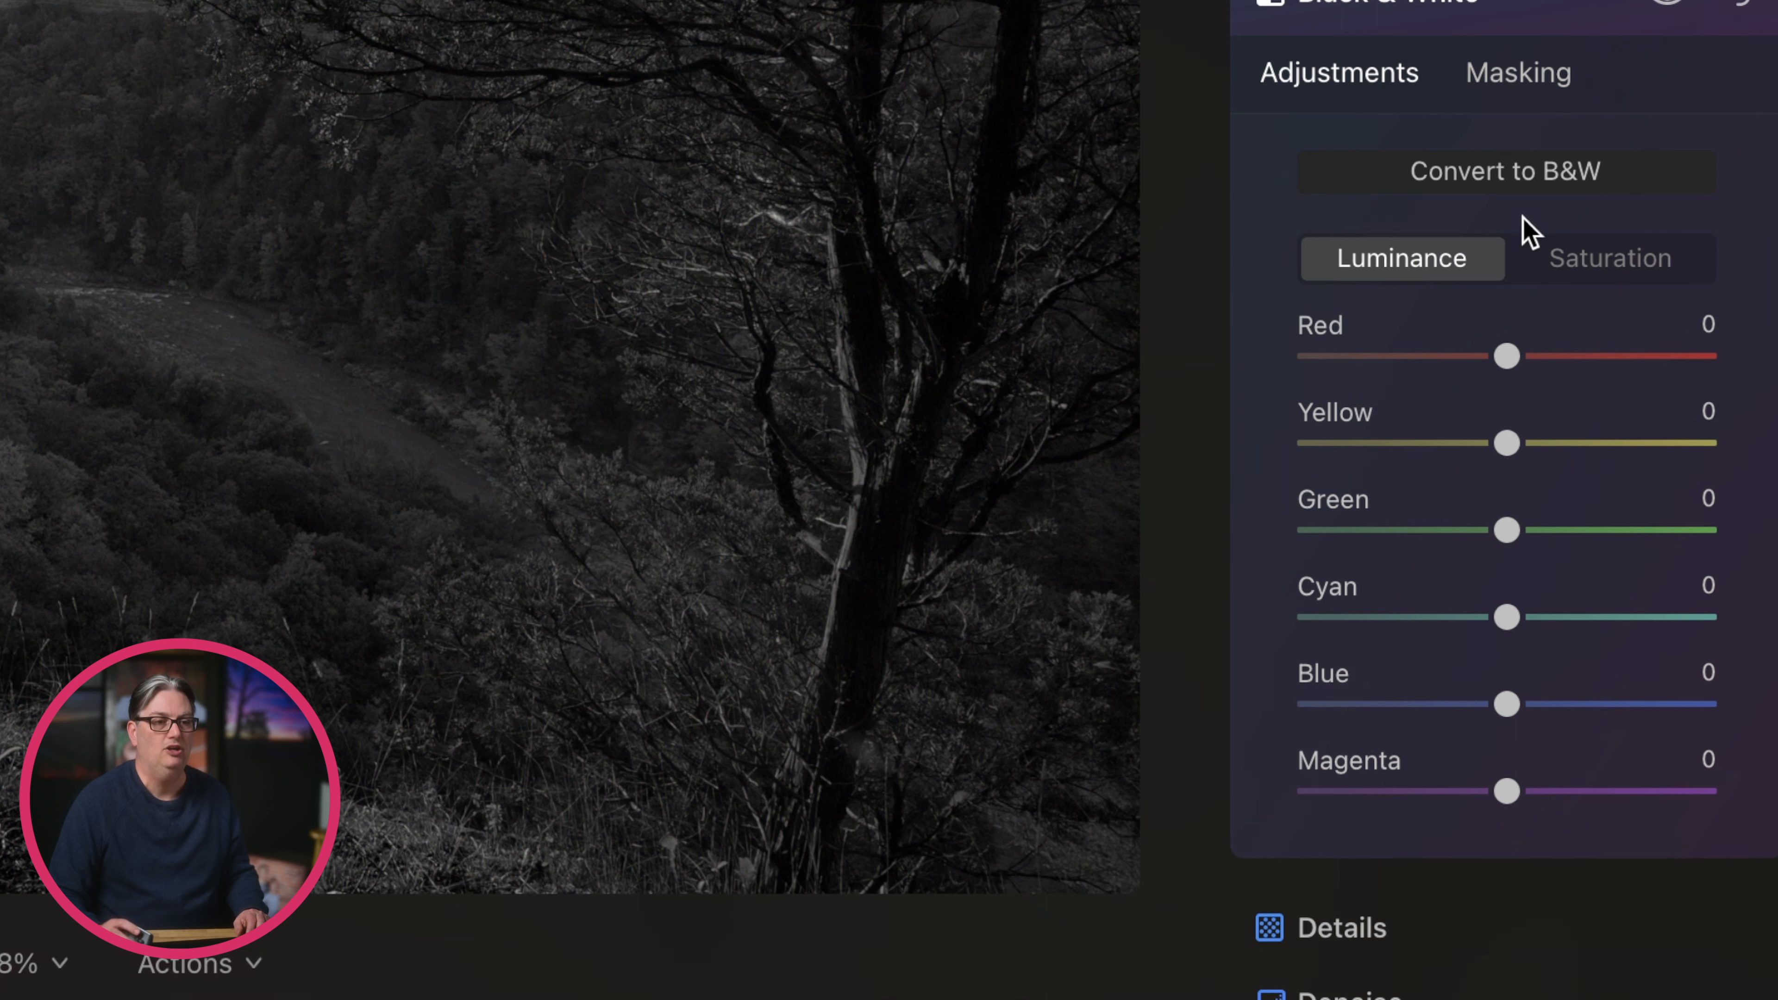
left_click(1597, 274)
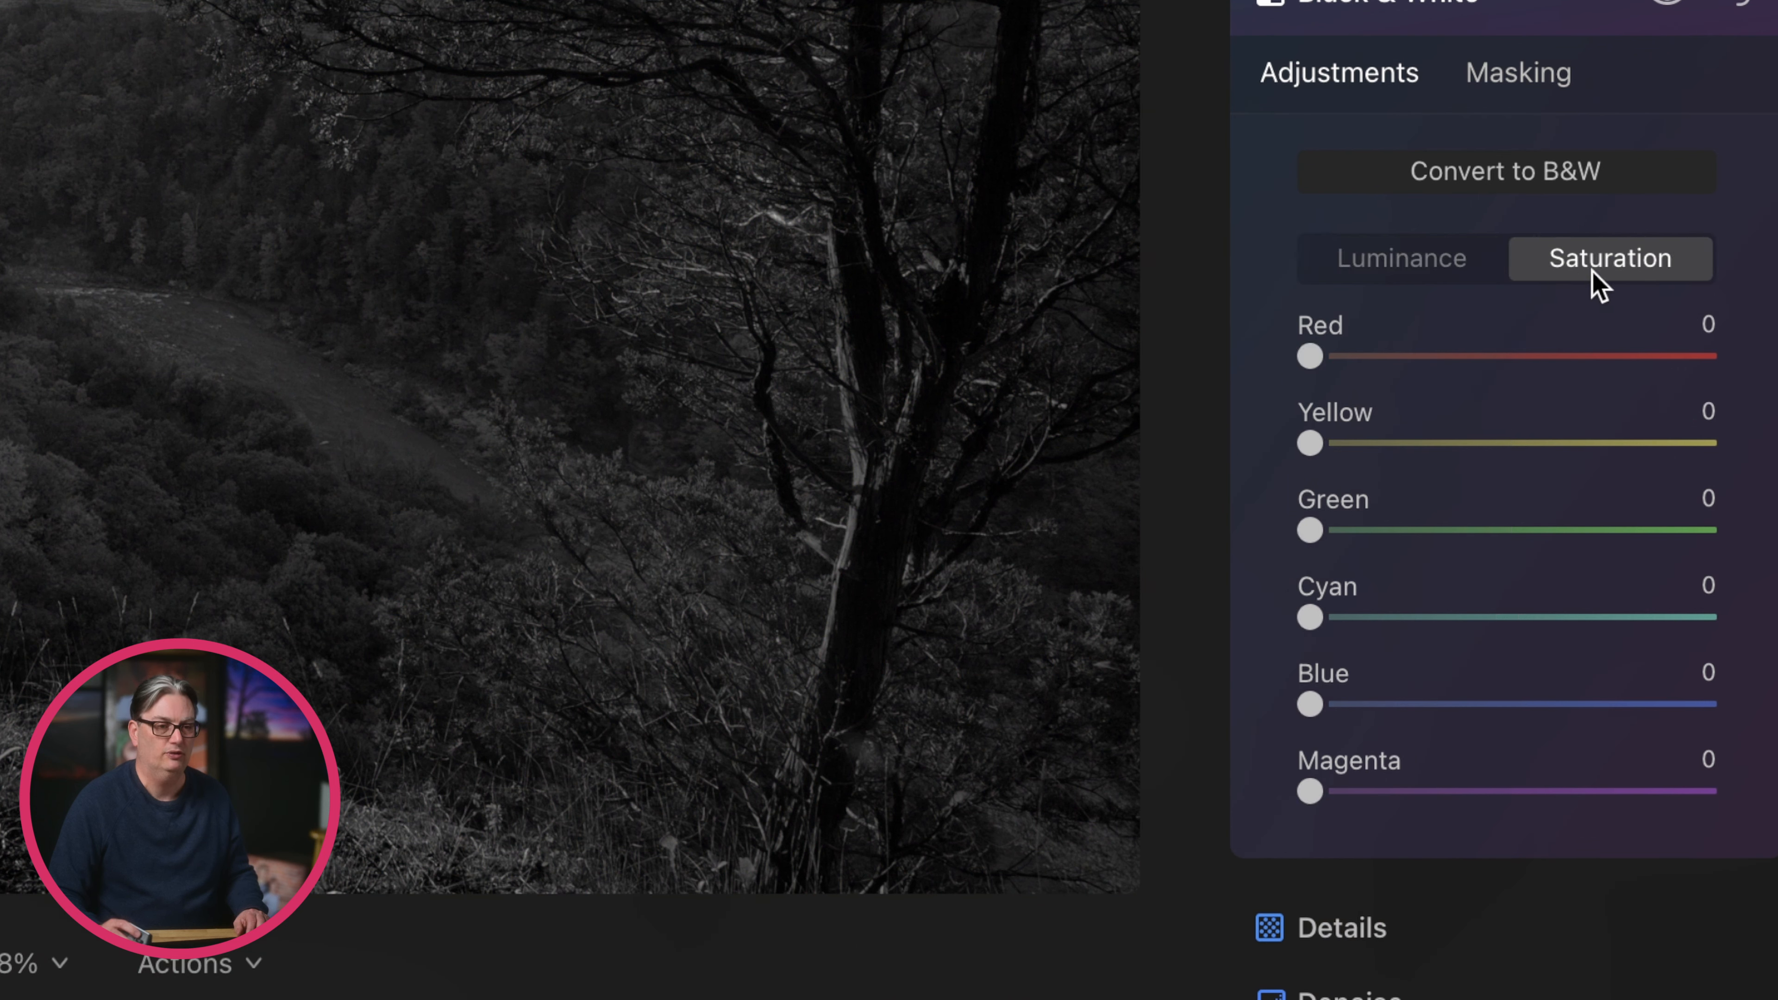
left_click(1442, 273)
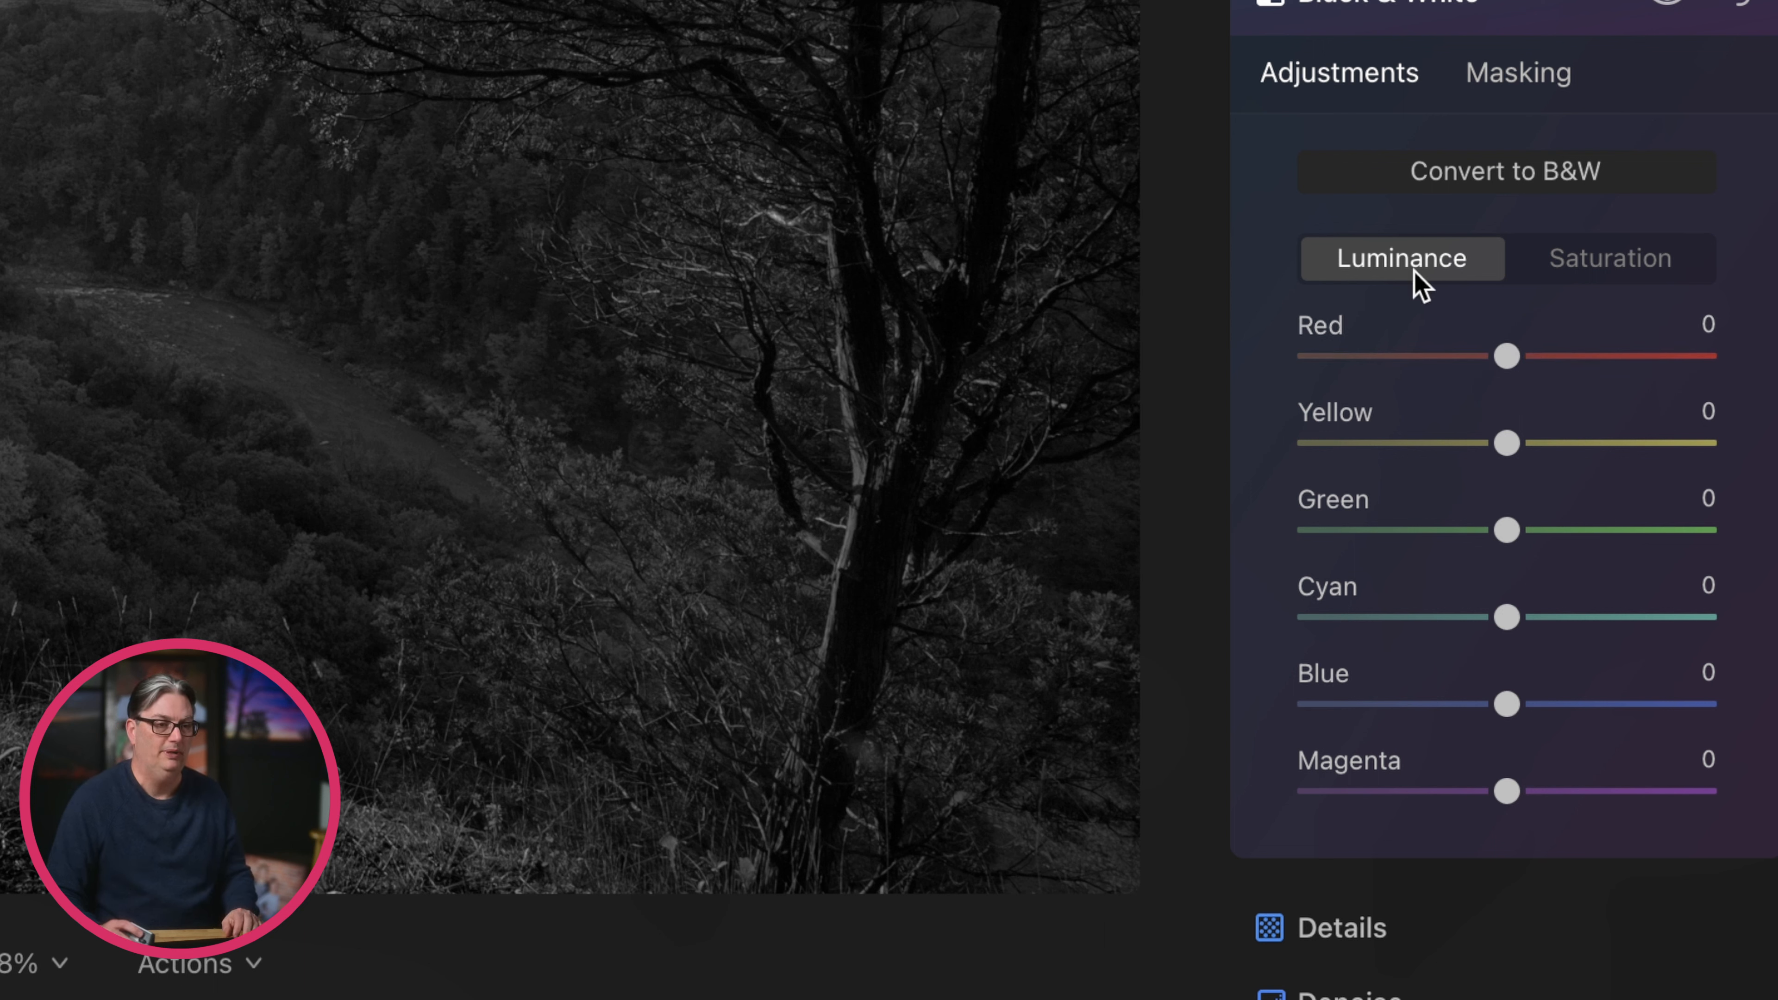
Try black and white luminance values of Red 70, Green 53, Cyan -68 and Blue 74, and show the Saturation sliders.
left_click_drag(1505, 366, 1652, 360)
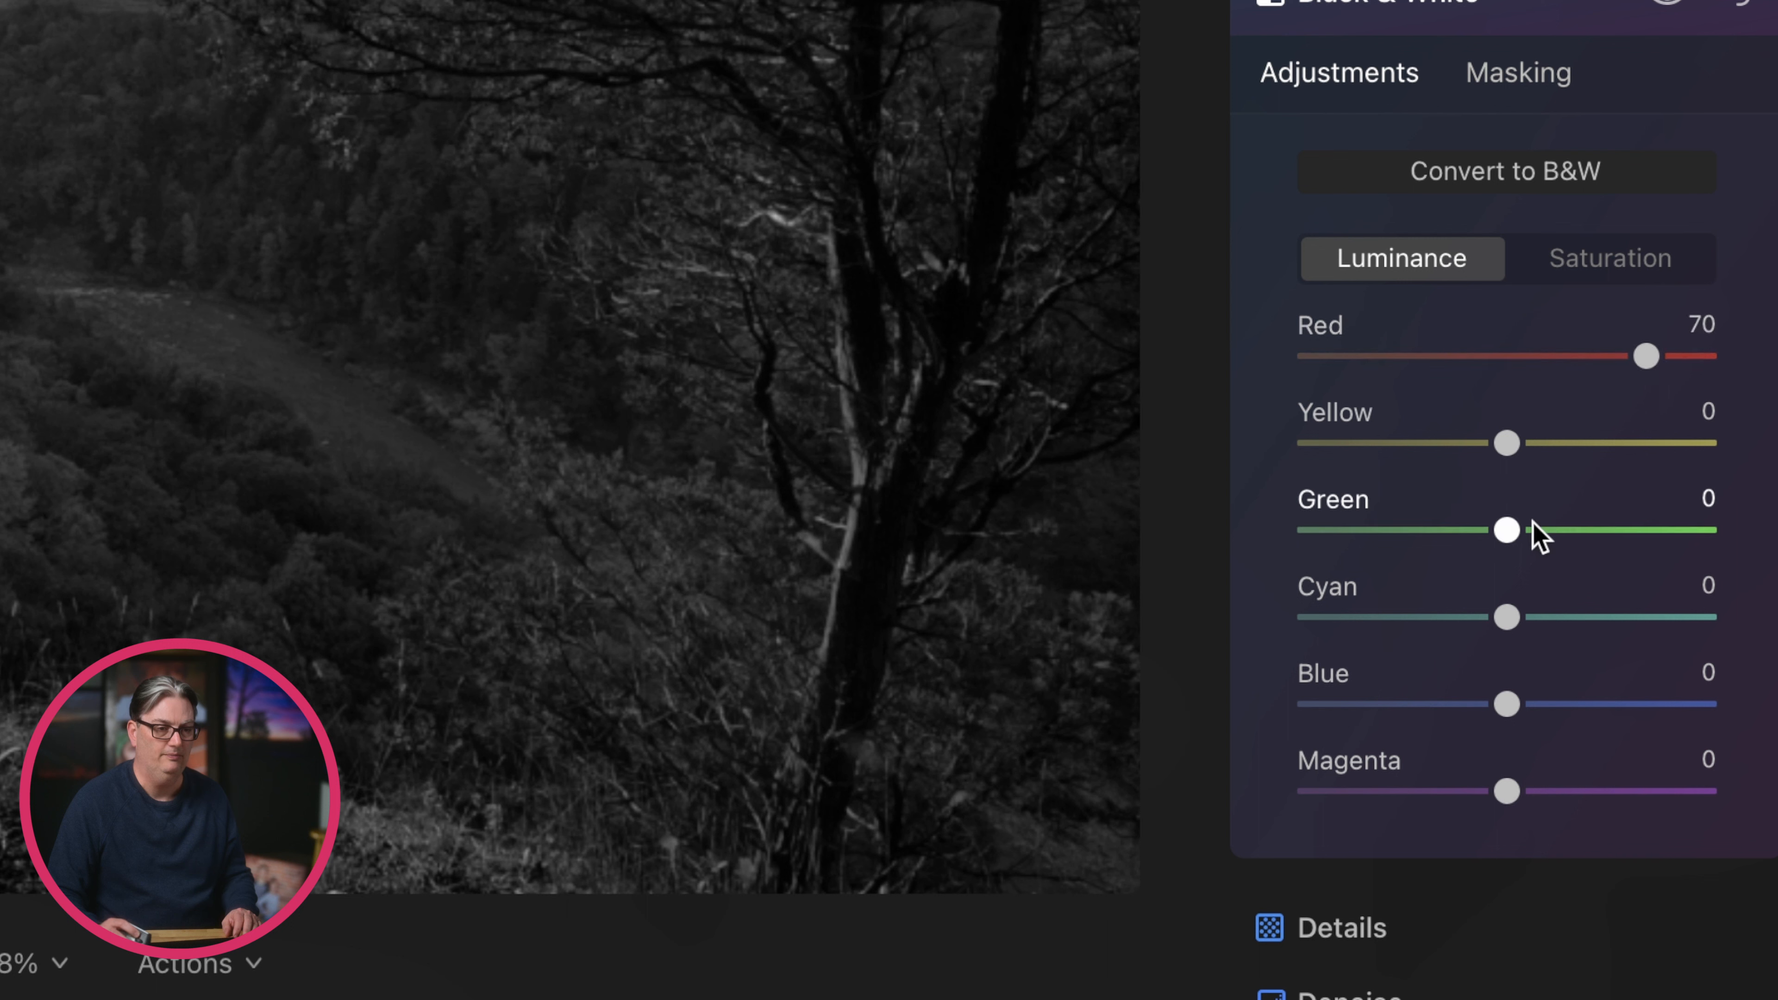
left_click_drag(1512, 530, 1614, 531)
left_click_drag(1505, 619, 1384, 622)
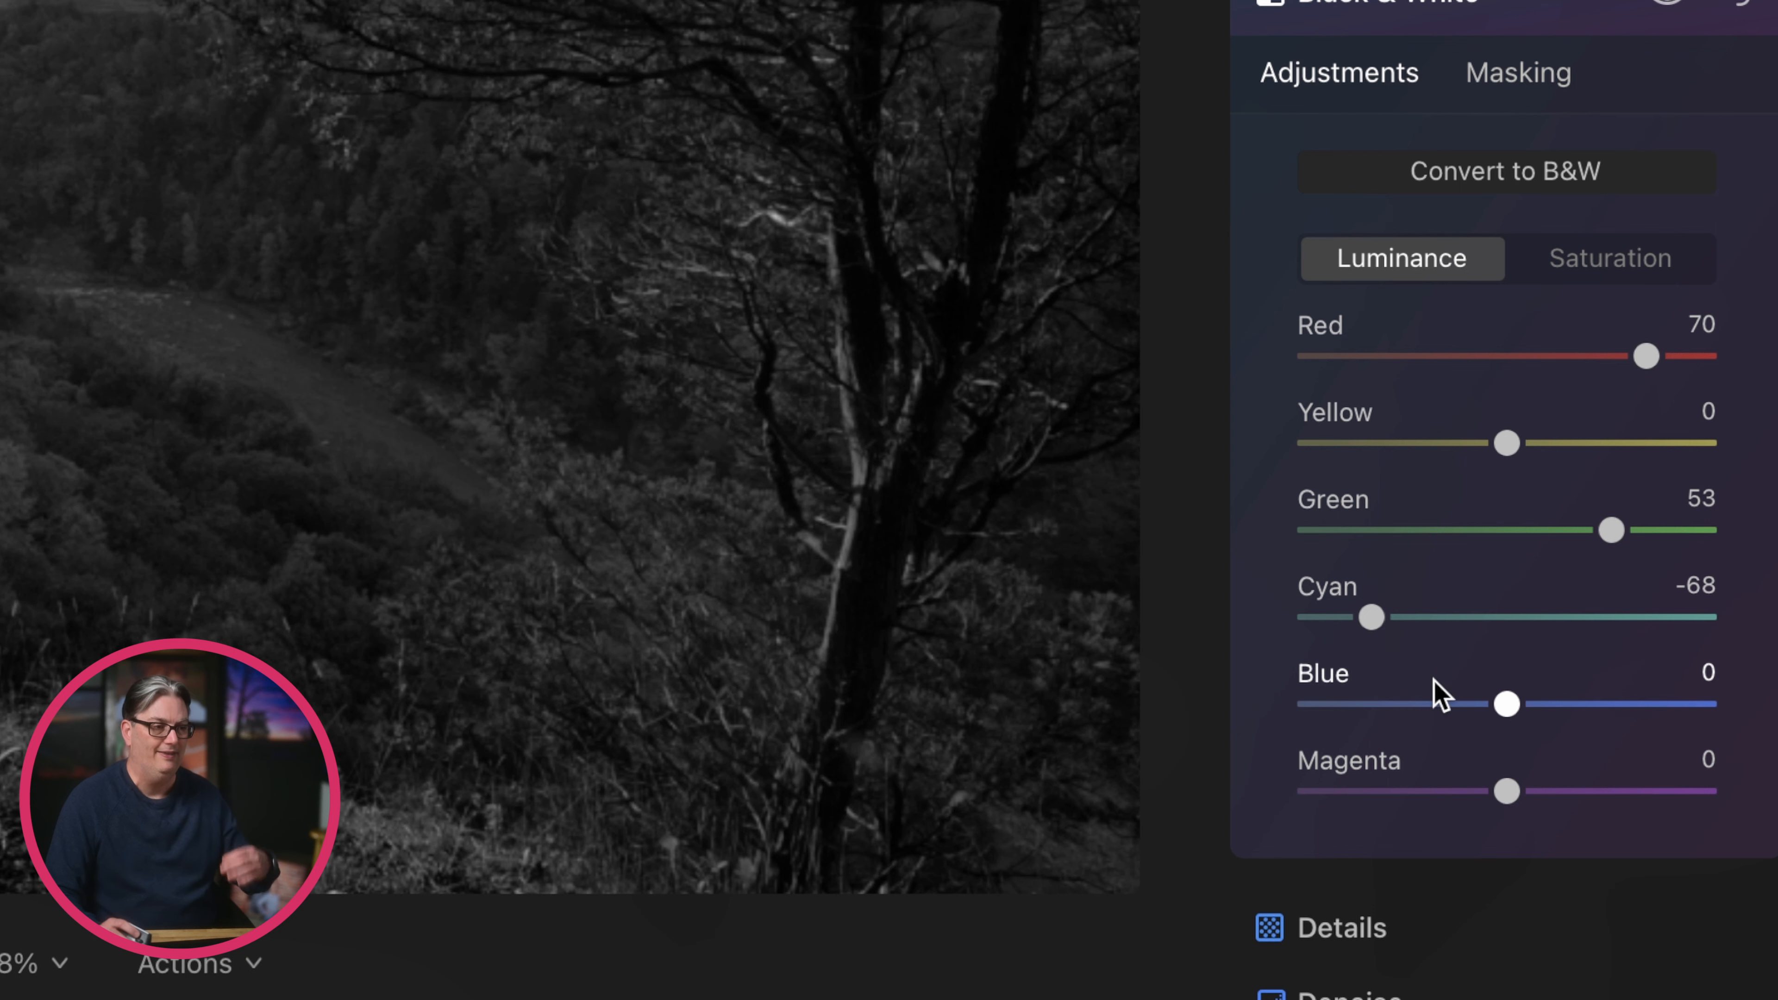
left_click_drag(1509, 703, 1640, 723)
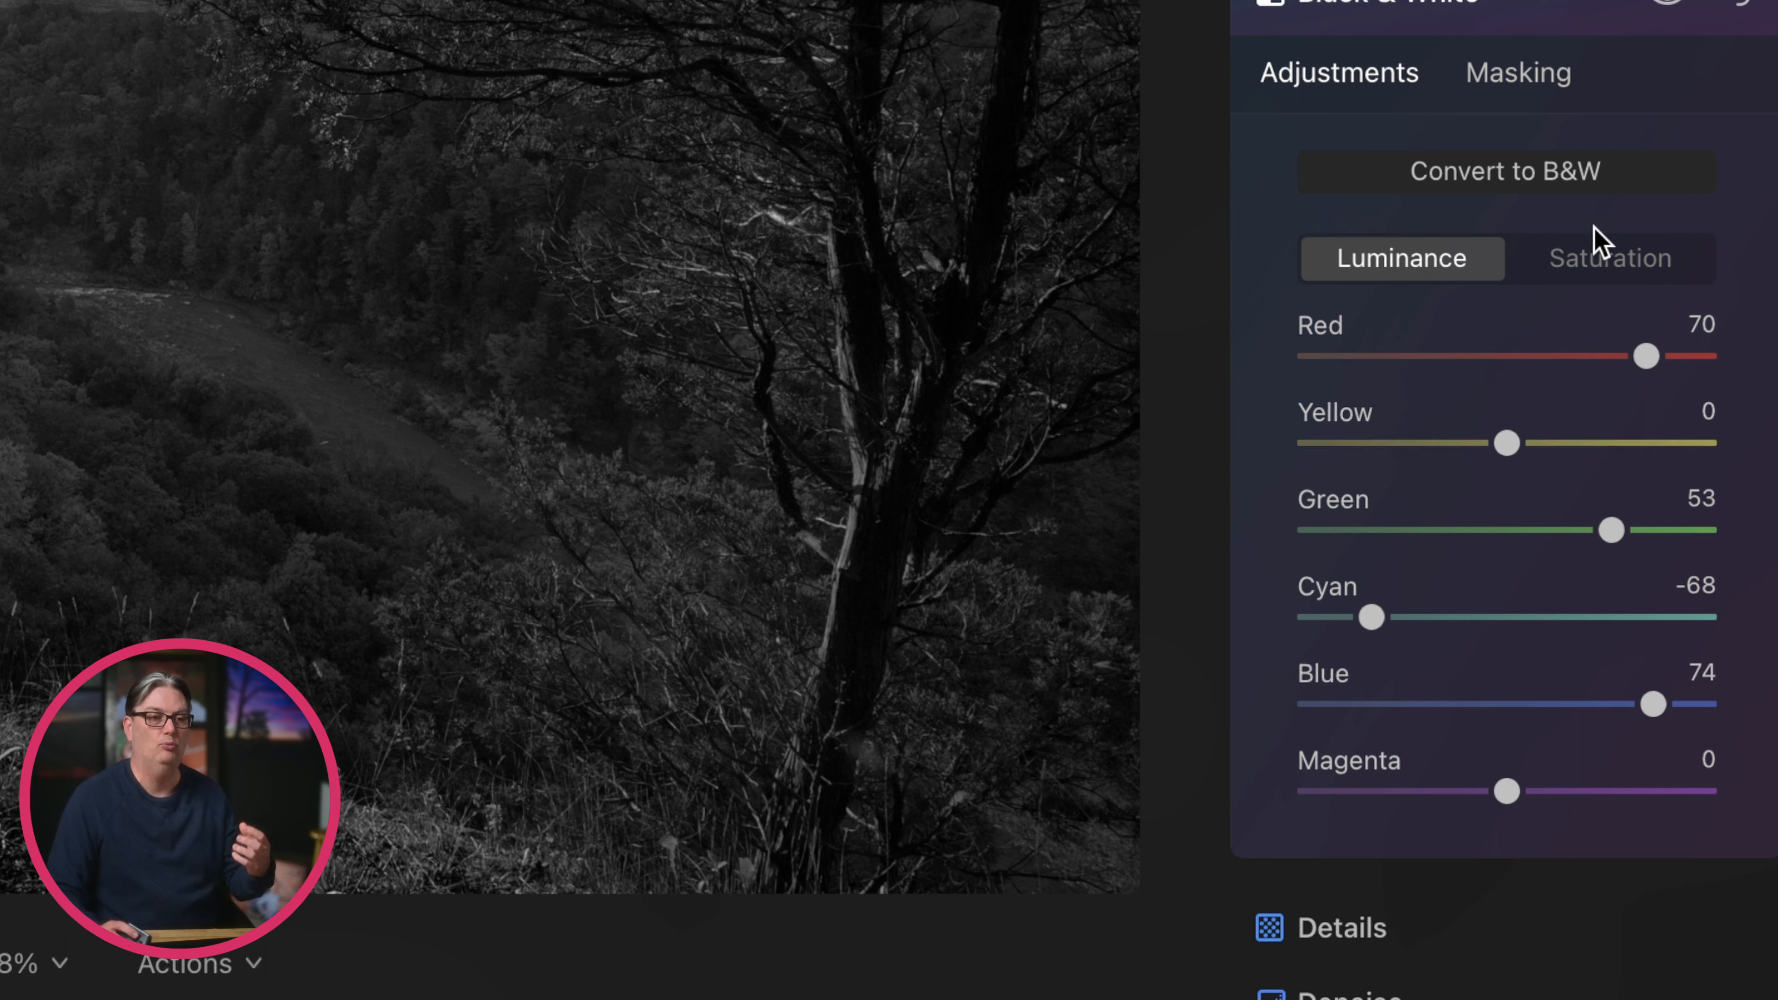
left_click(1610, 268)
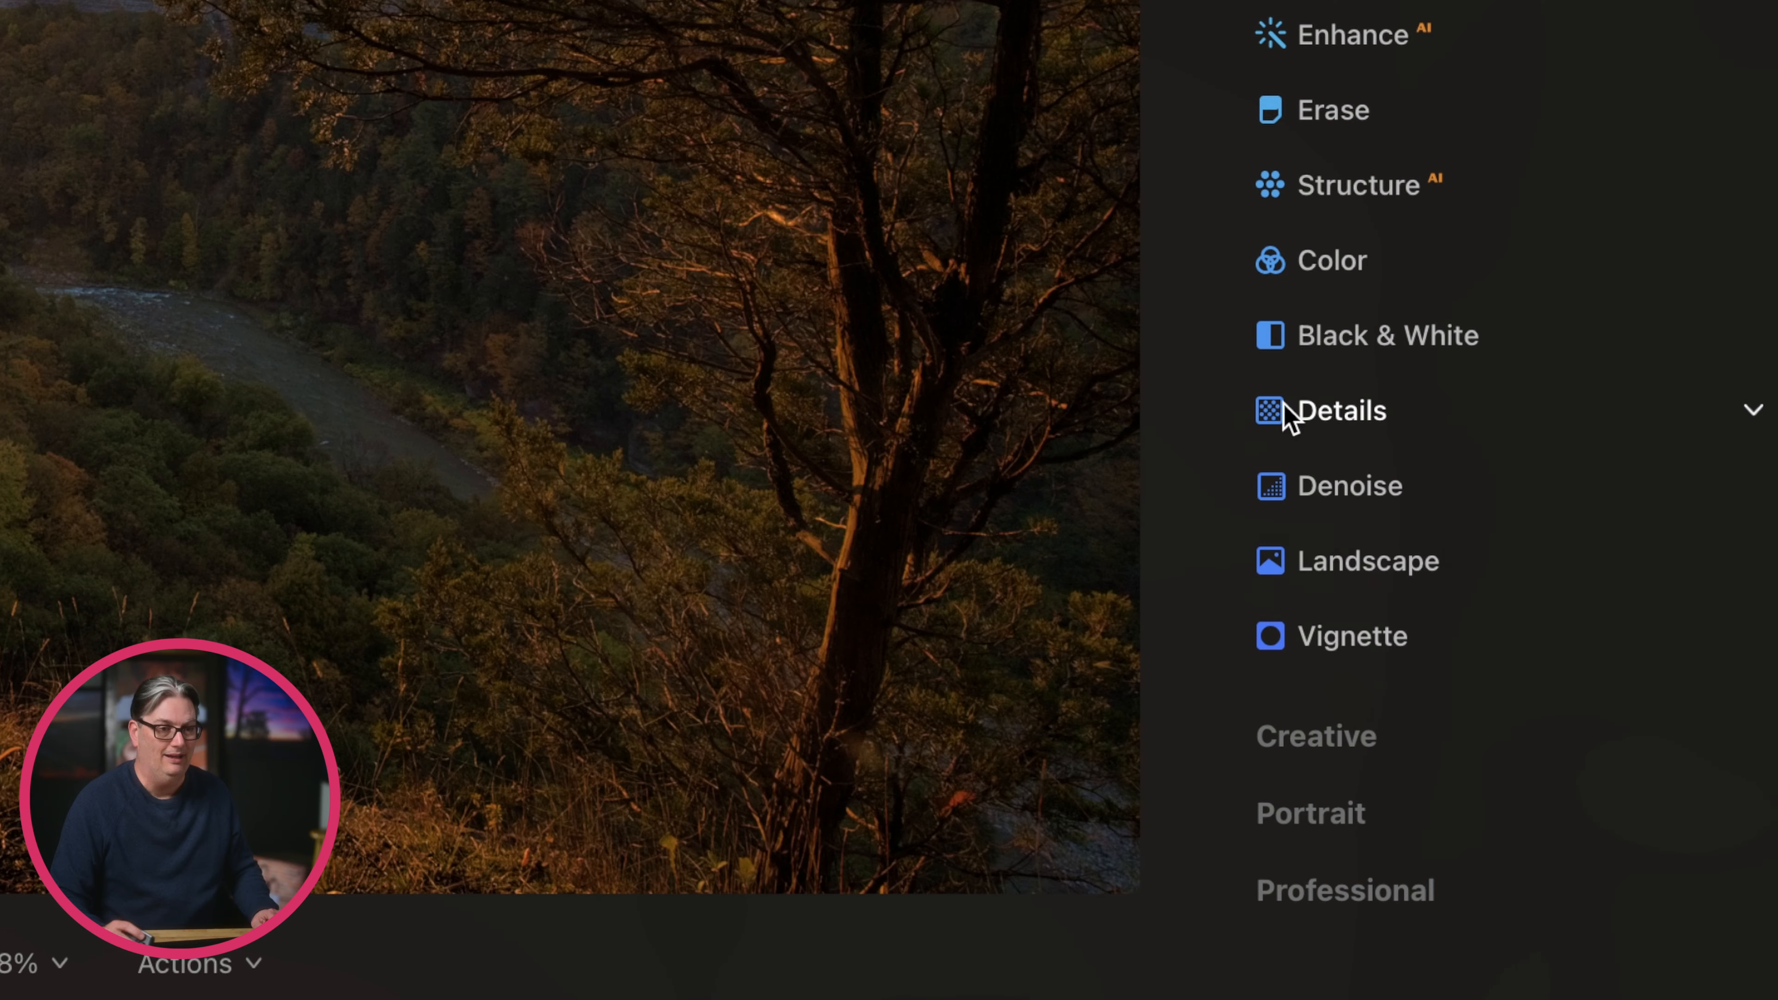
Open the Details tool and examine its small, medium and large detail, sharpening and masking settings.
left_click(1289, 410)
scroll(1451, 611, "down", 3)
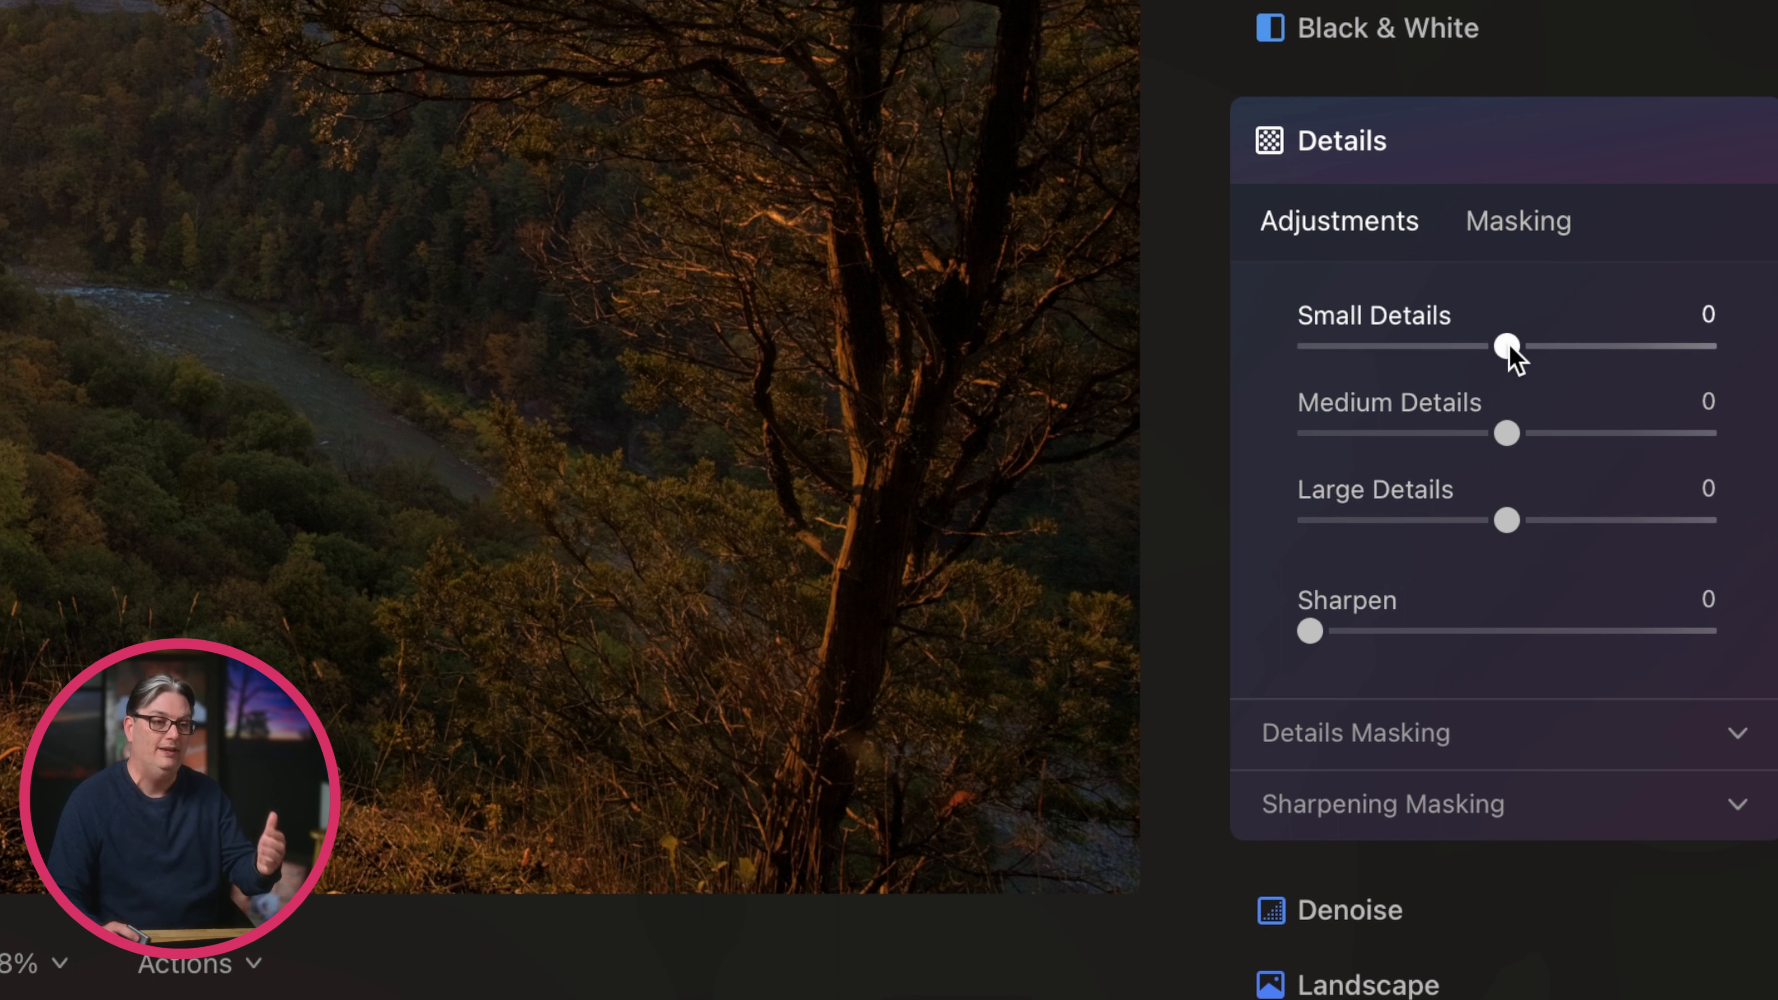
scroll(1457, 429, "up", 3)
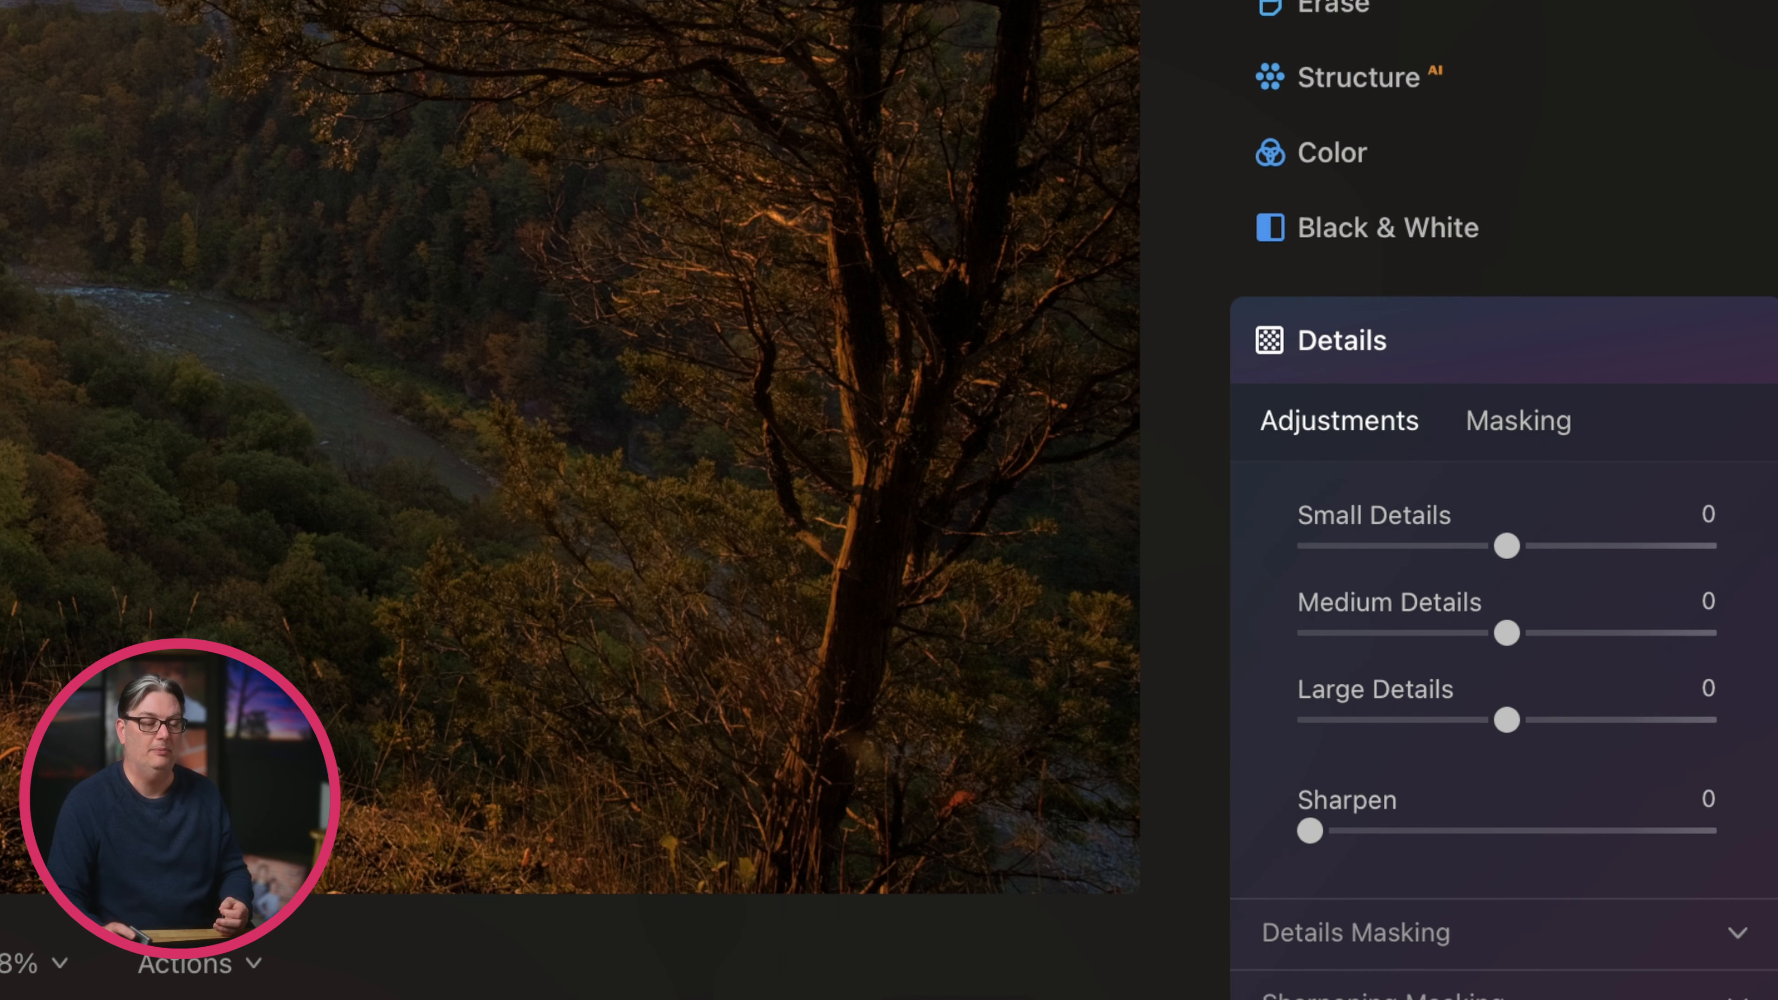
scroll(1498, 529, "down", 3)
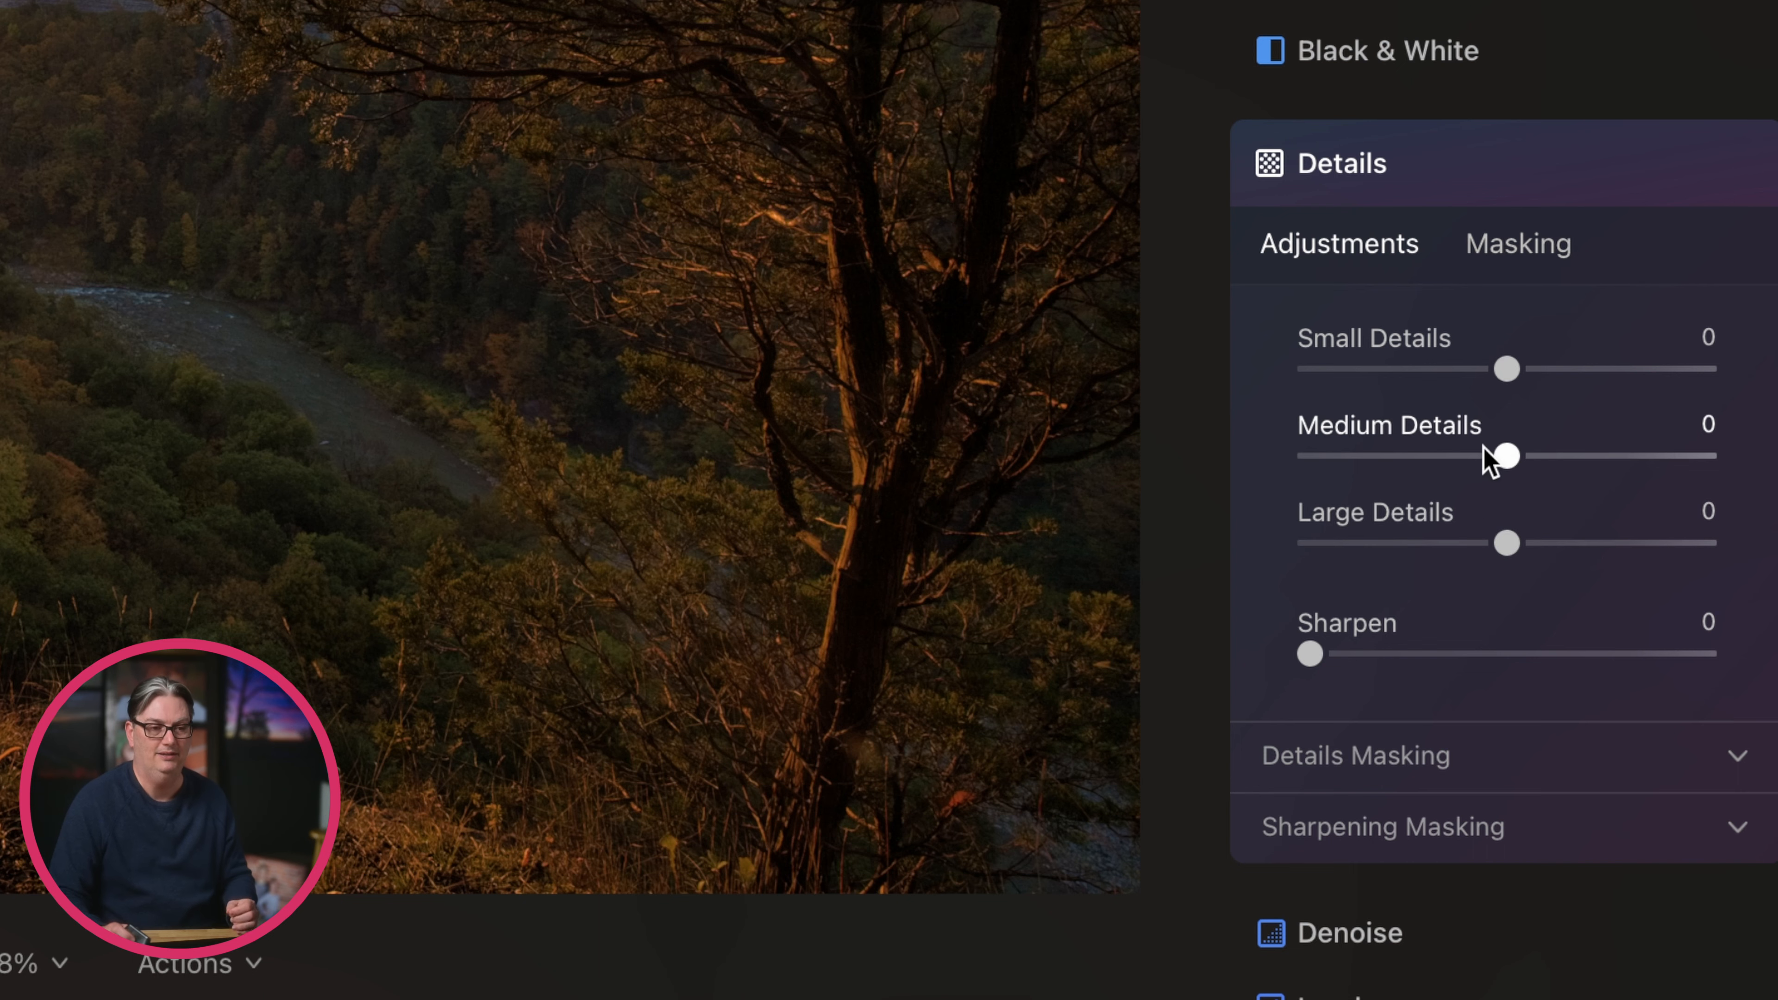
scroll(1489, 462, "down", 3)
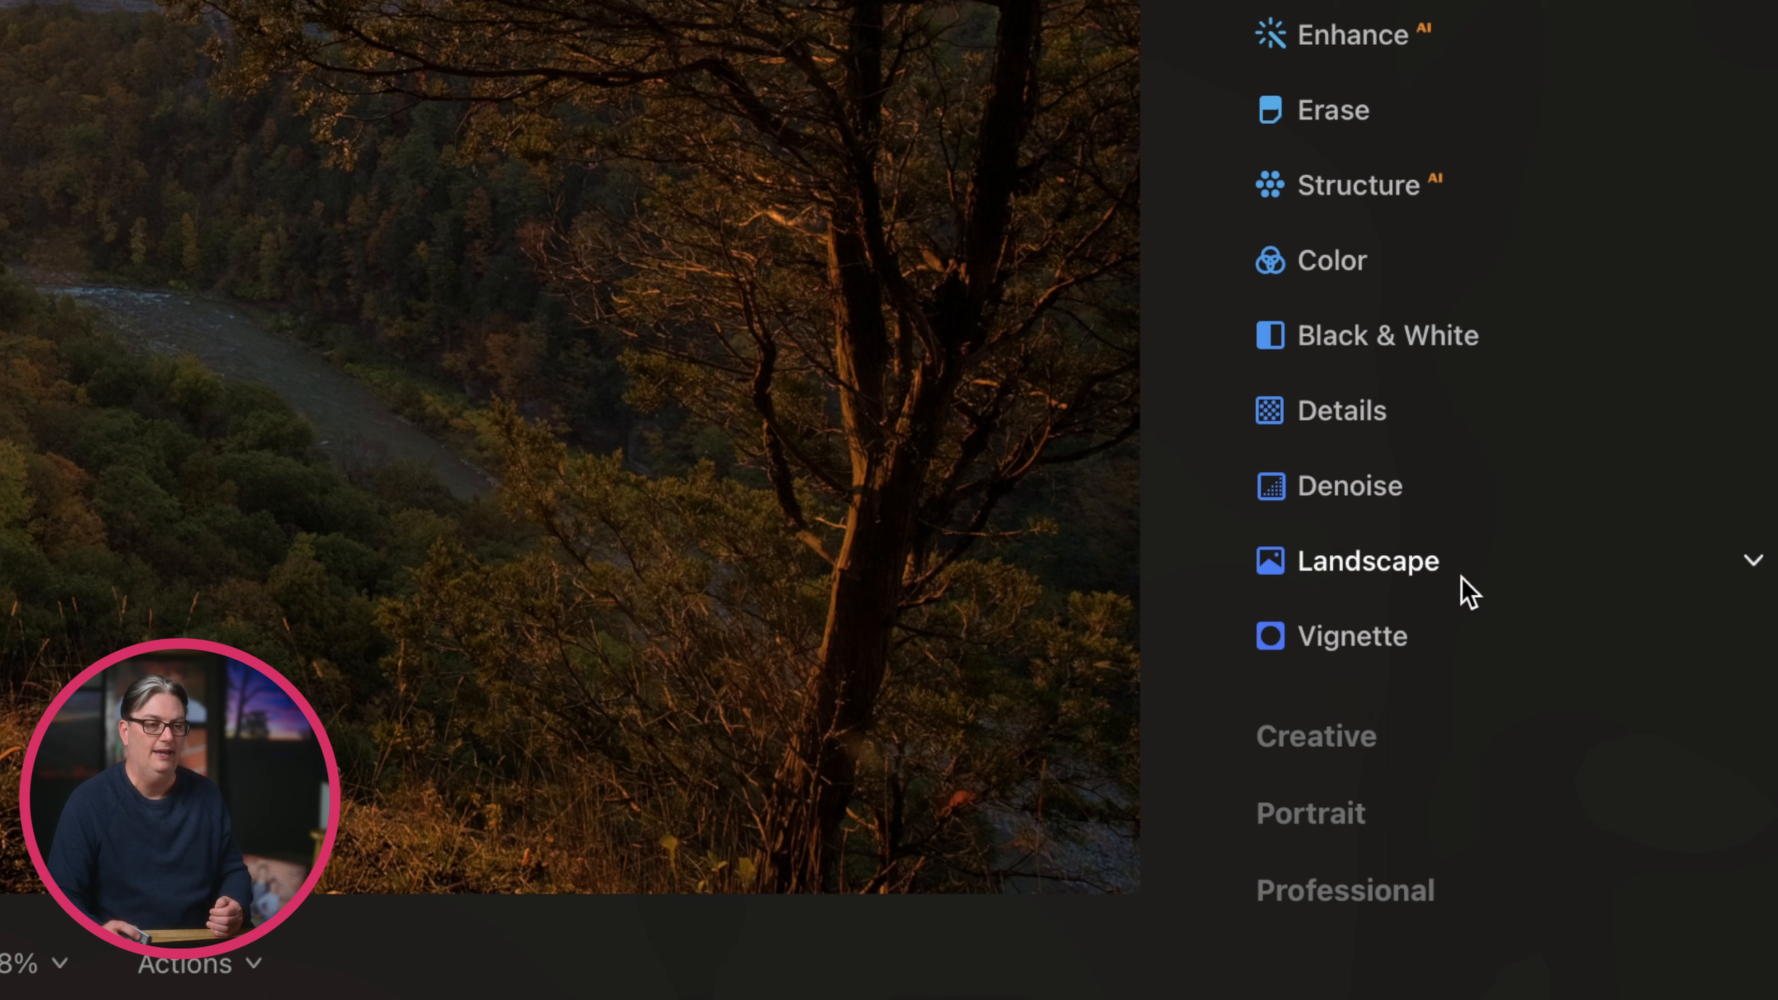
Open the Landscape tool and try the Dehaze and Golden Hour adjustments, returning both to 0.
left_click(1465, 578)
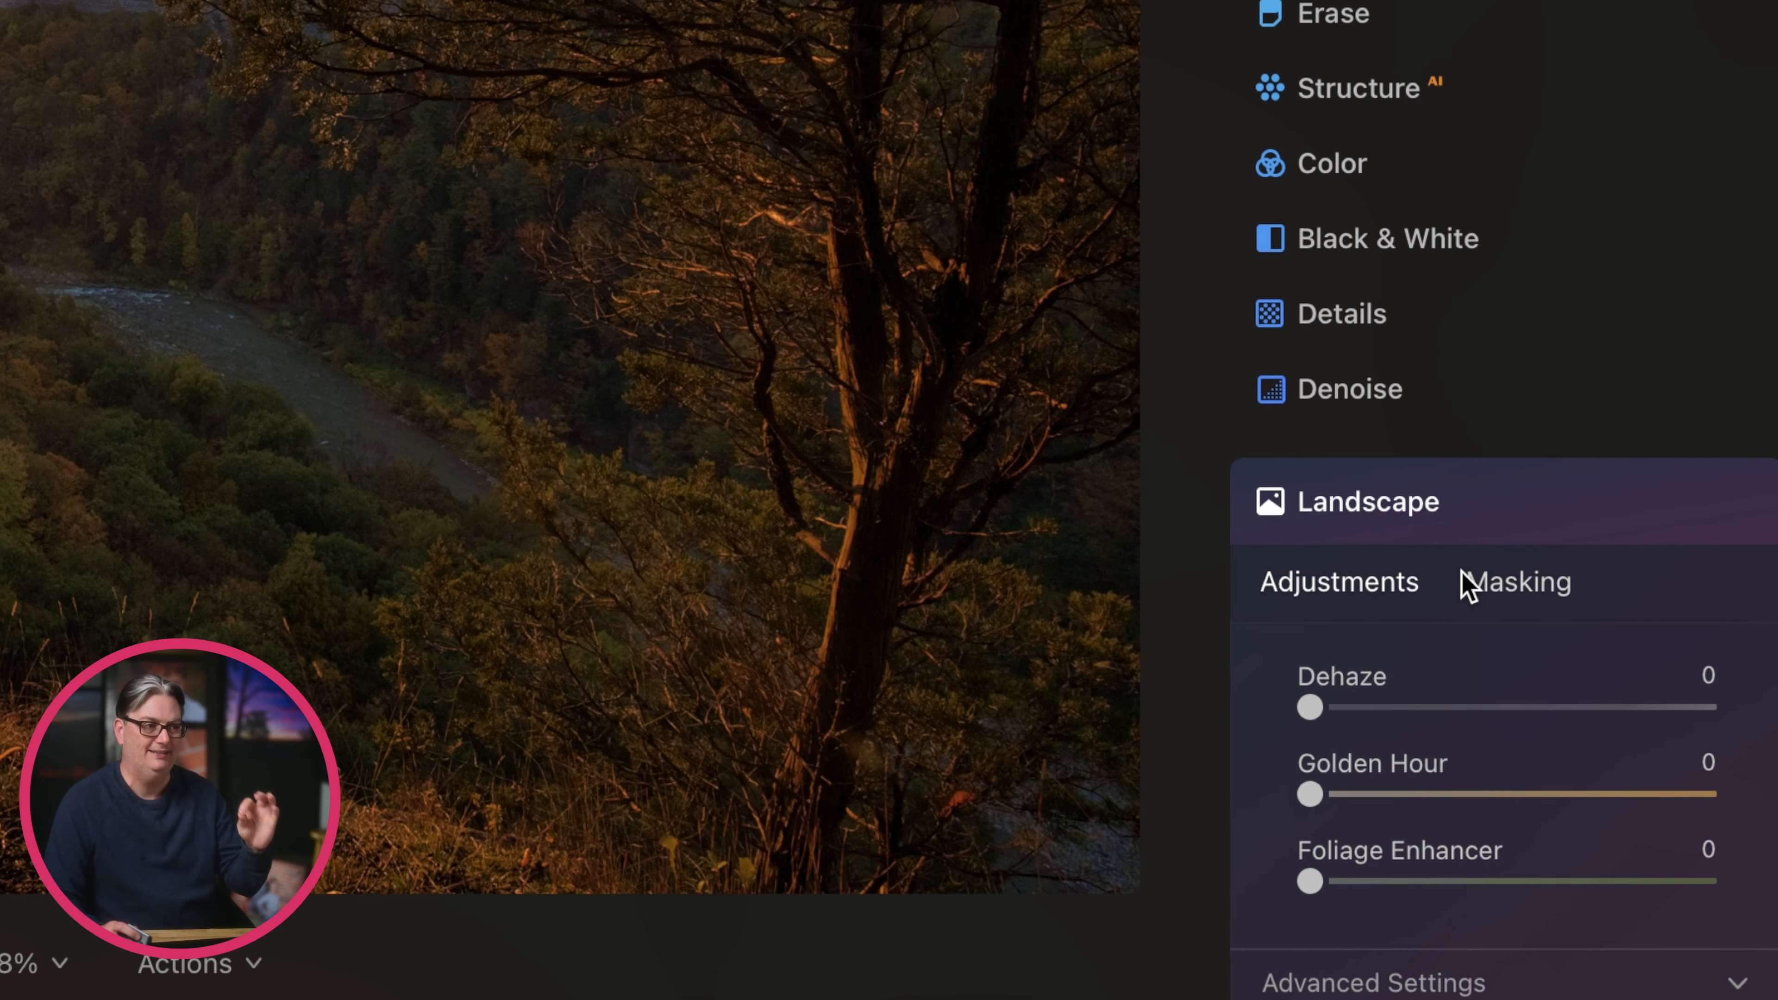
scroll(1524, 595, "down", 3)
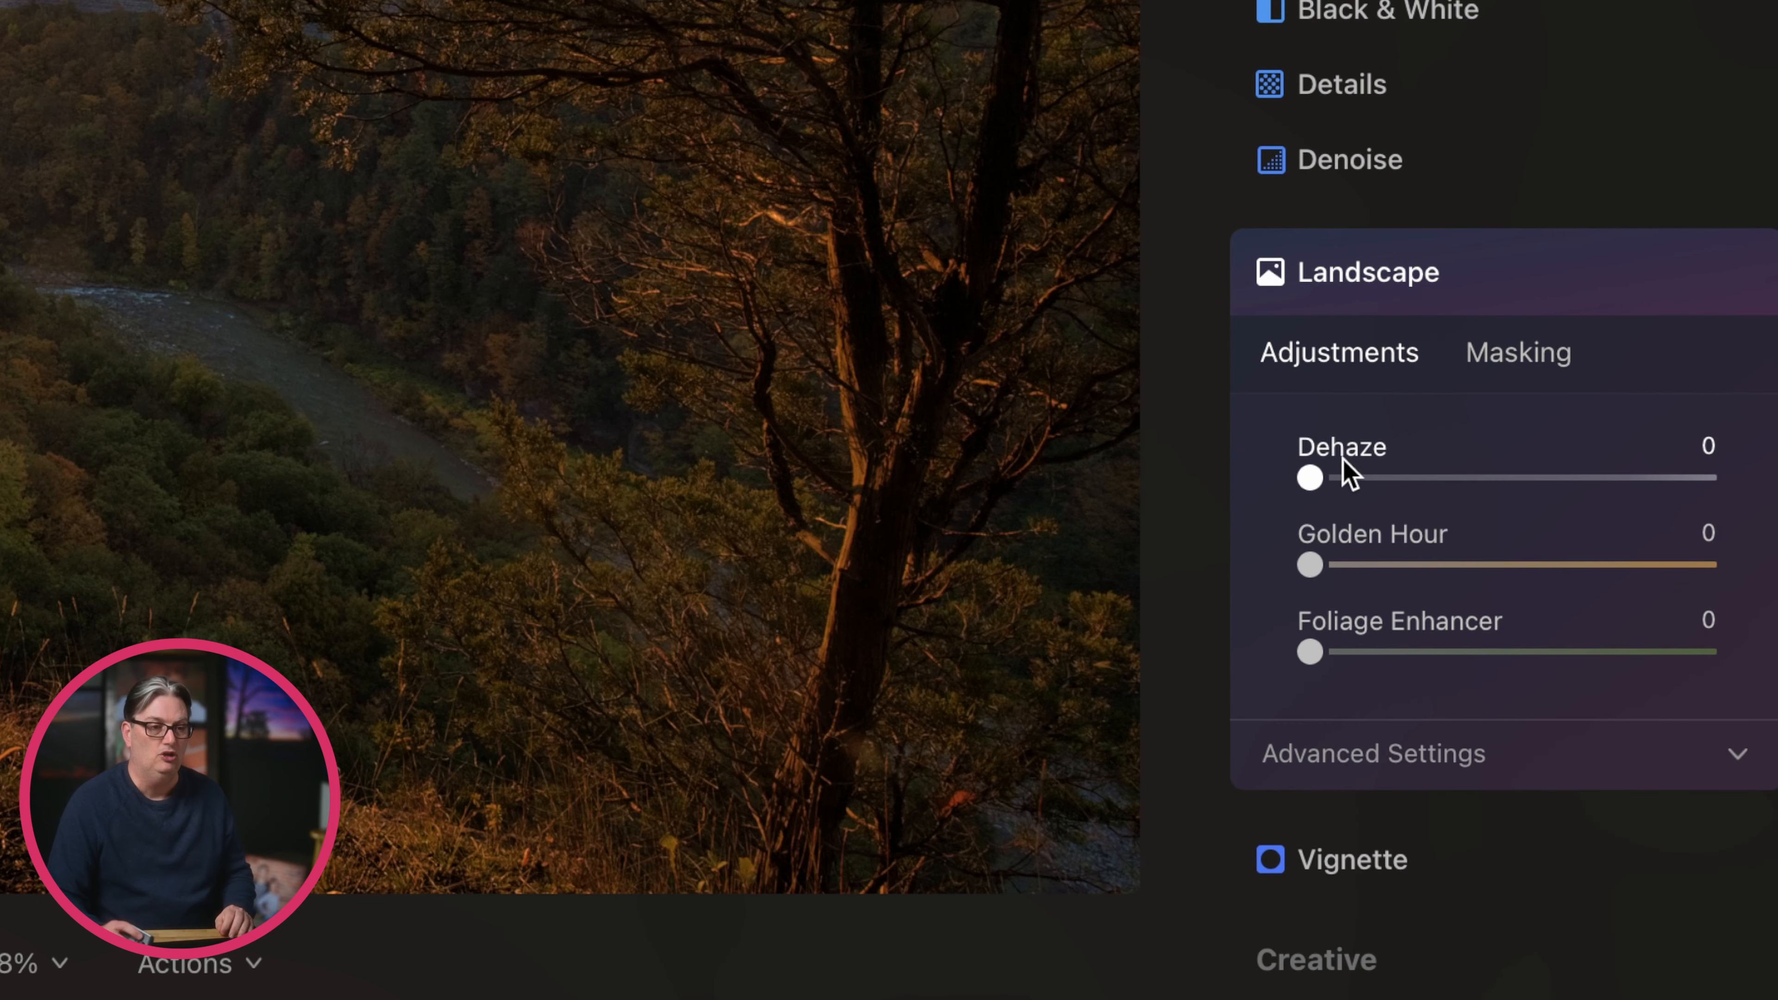
left_click_drag(1318, 469, 1282, 504)
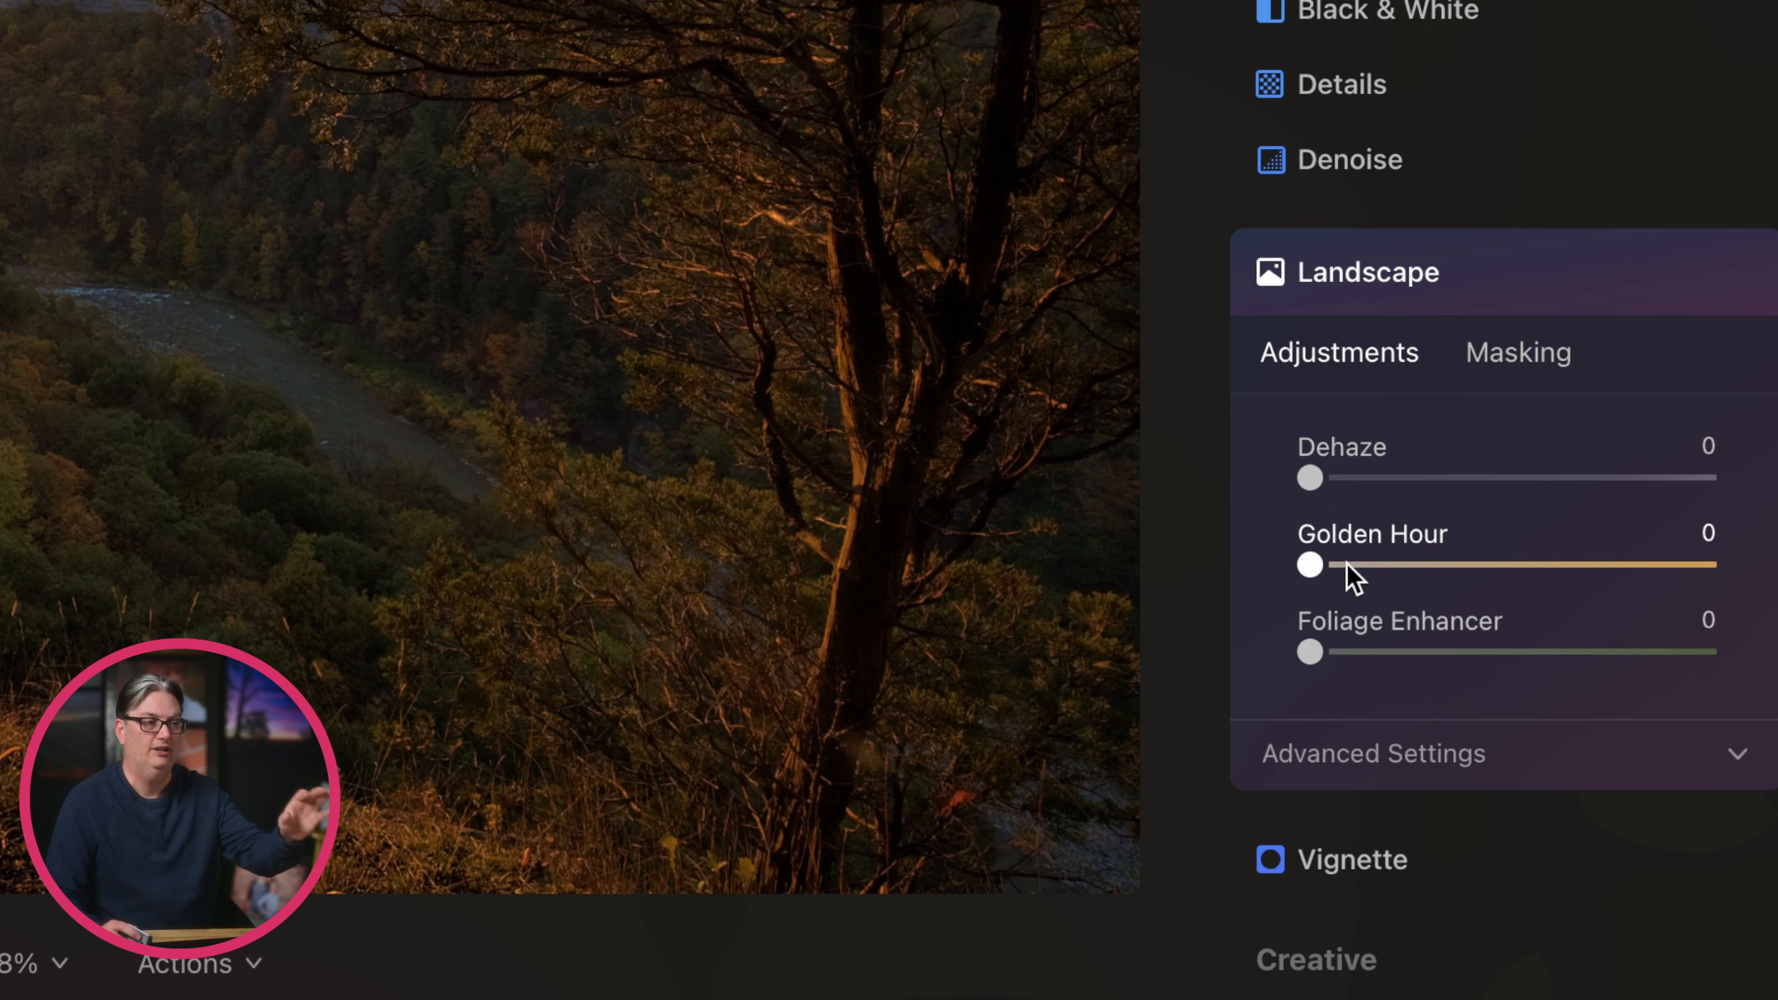
left_click_drag(1319, 565, 1274, 576)
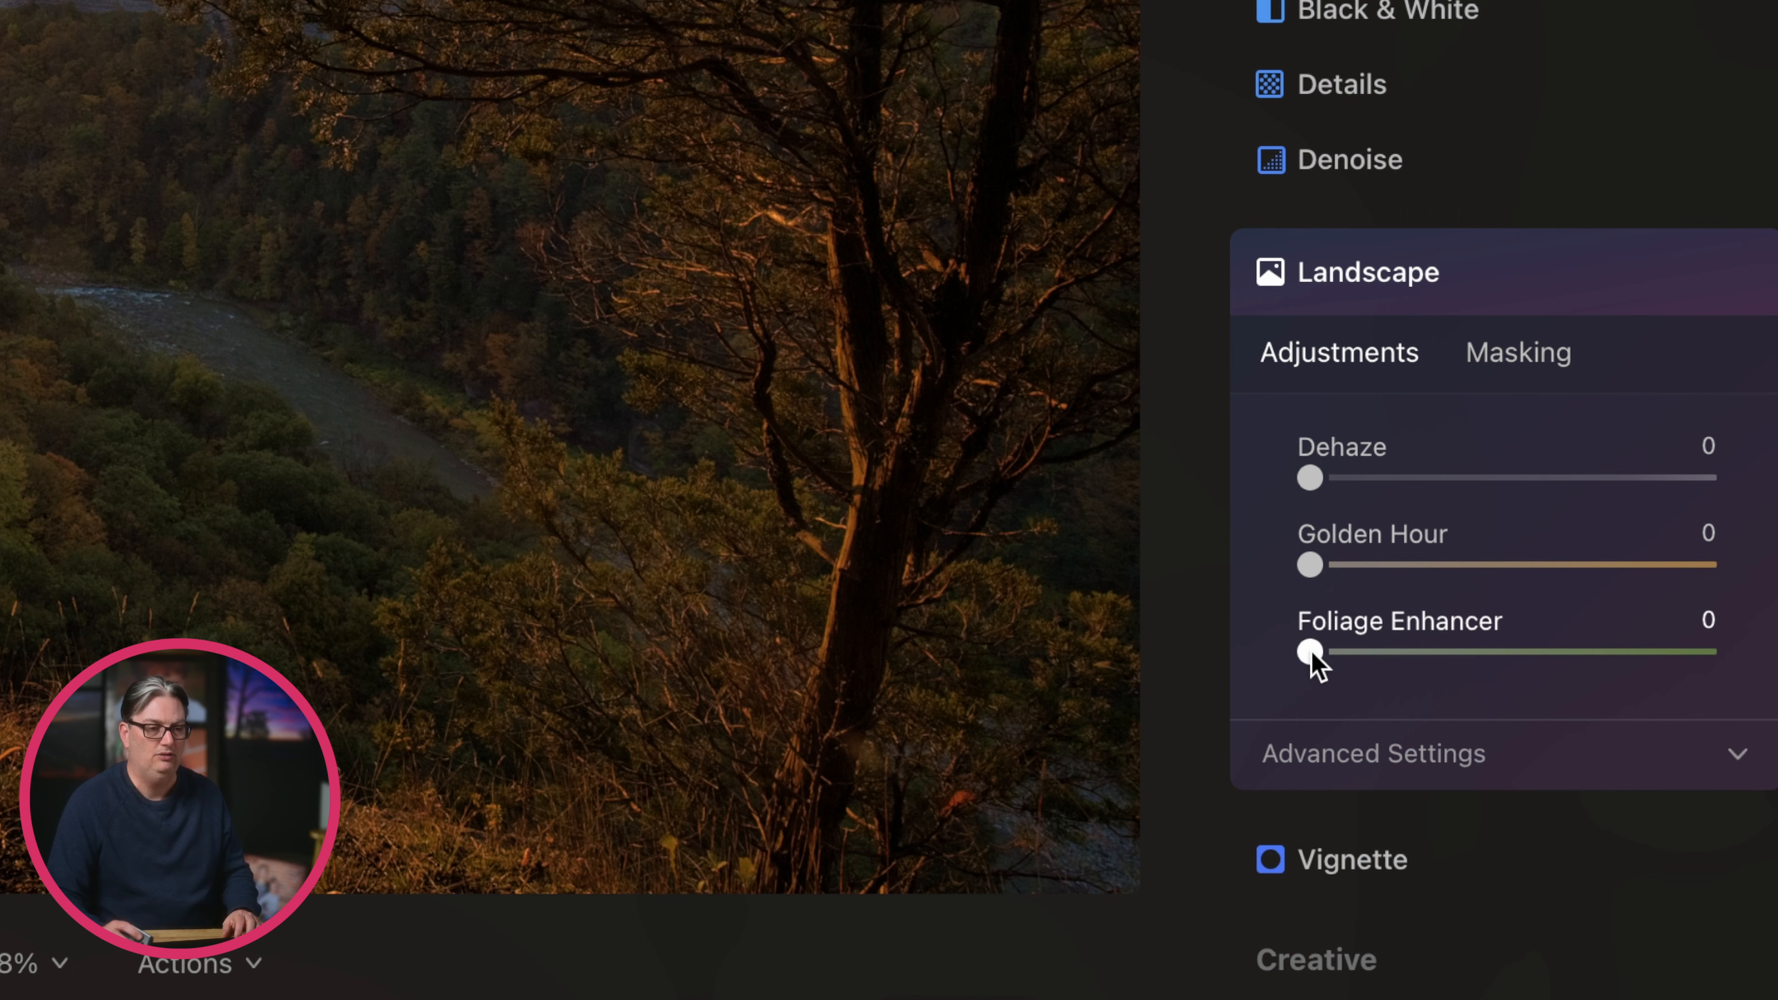
Set the Landscape tool's Foliage Enhancer to 29 and slightly lower one of its advanced settings.
left_click_drag(1312, 655, 1424, 661)
scroll(1417, 783, "down", 1)
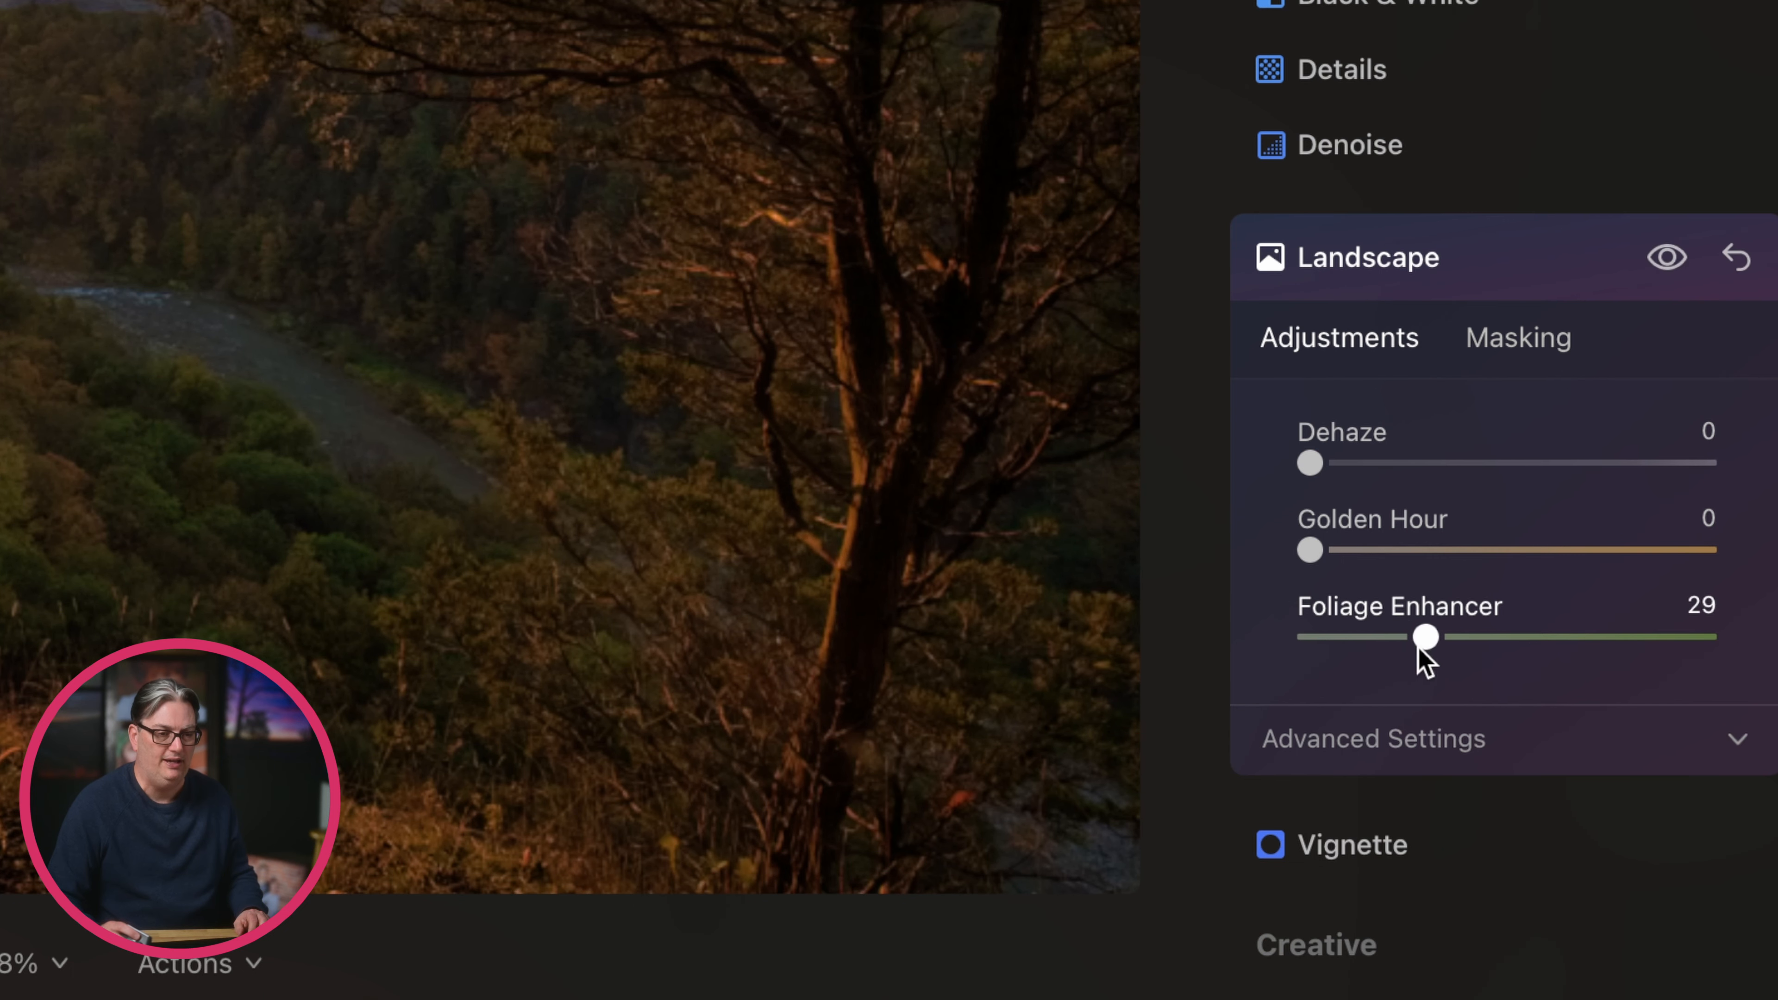
left_click(1474, 746)
mouse_move(1501, 854)
left_mouse_down()
mouse_move(1316, 860)
mouse_move(1703, 866)
mouse_move(1333, 858)
mouse_move(1578, 858)
mouse_move(1485, 856)
left_mouse_up()
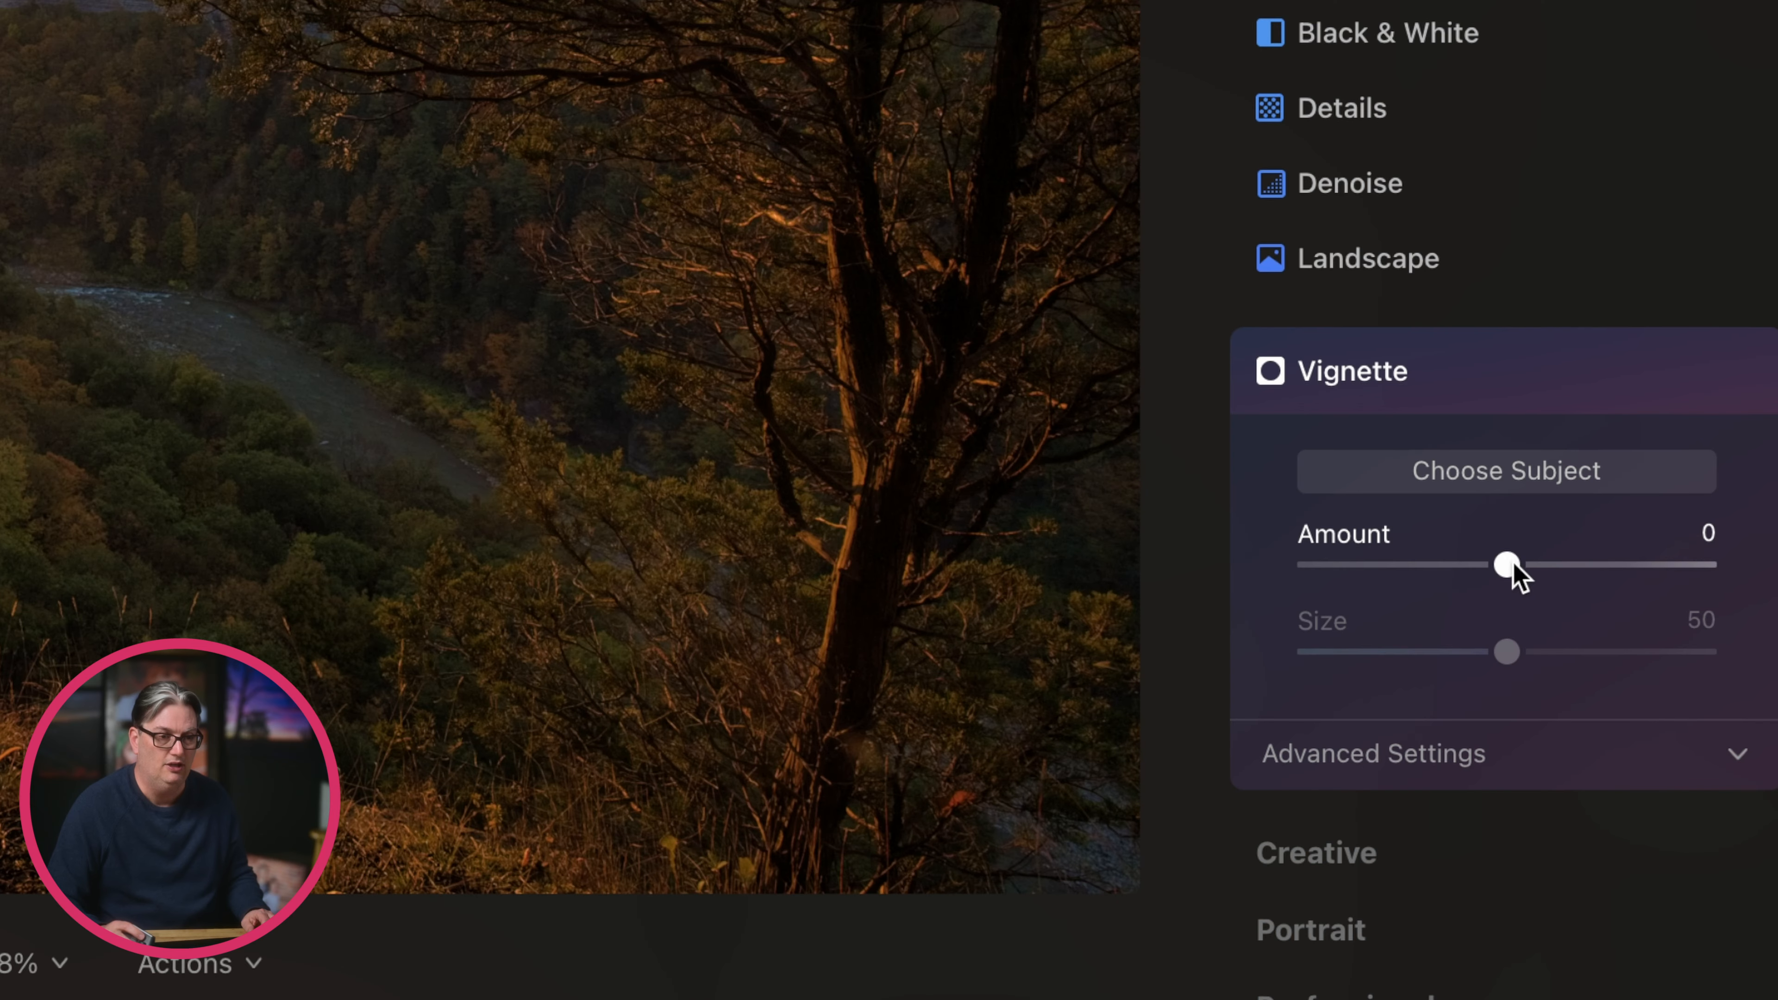
Darken the valley photo's edges with a vignette Amount of -44 and Size of 56.
left_click_drag(1513, 567, 1417, 569)
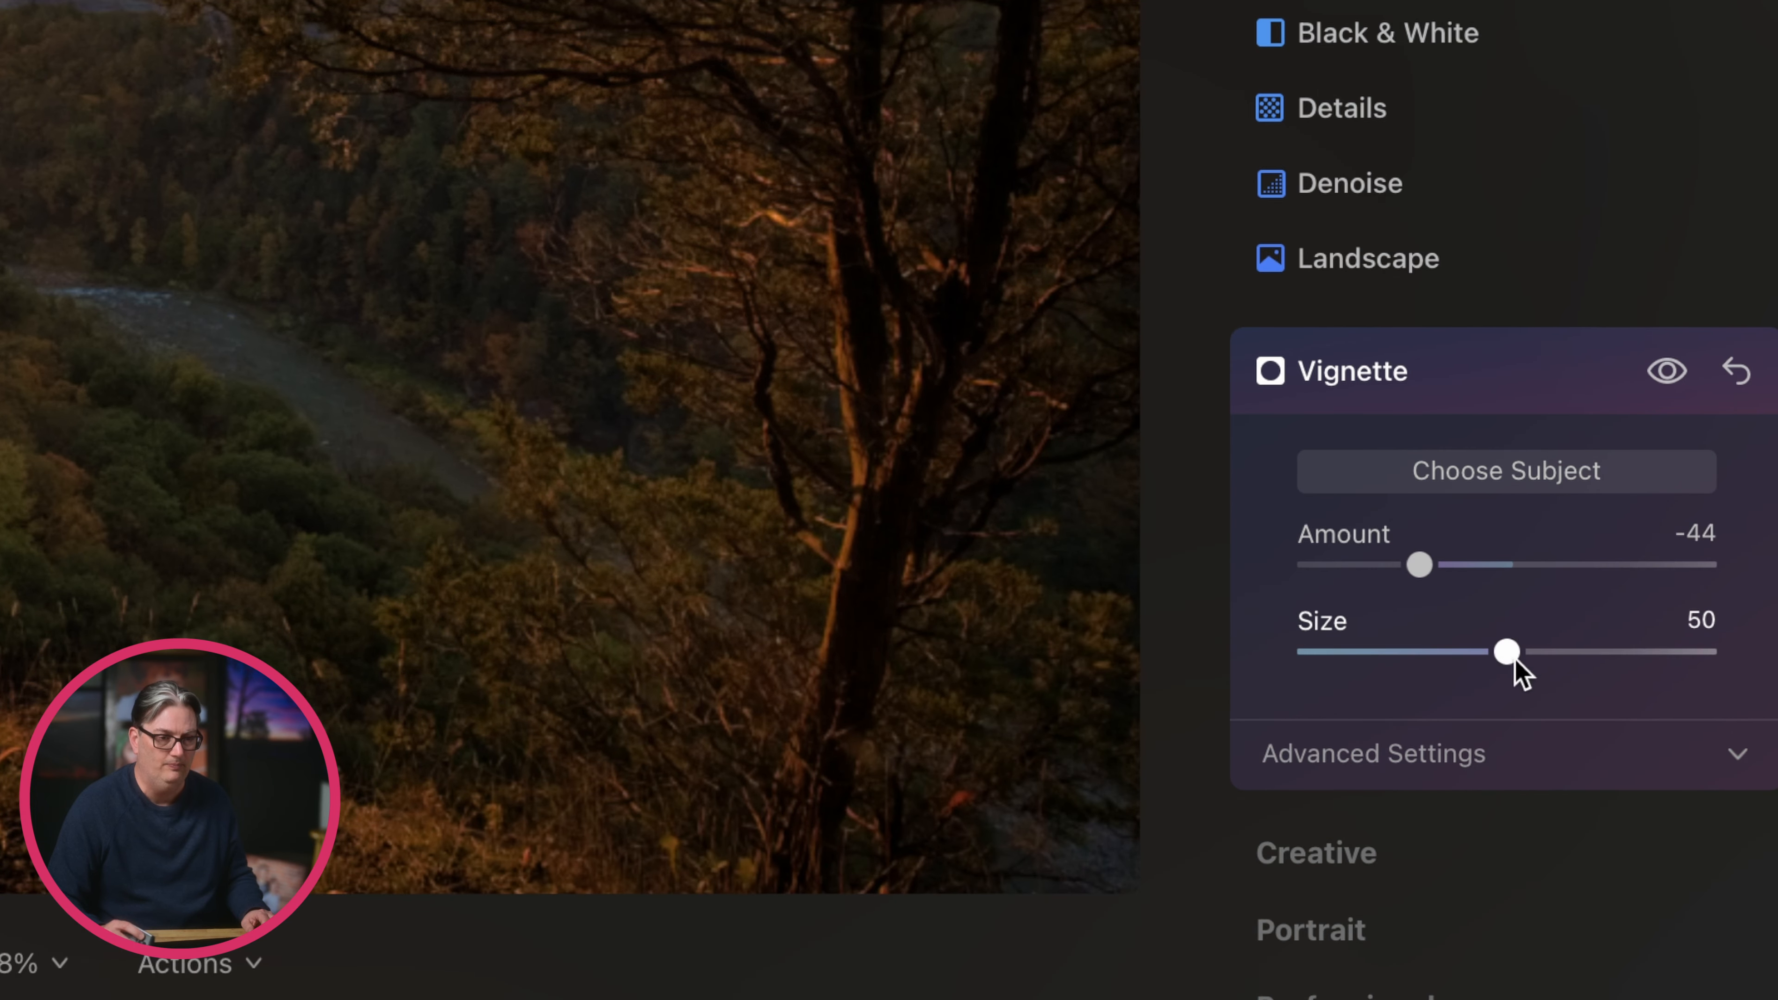
left_click_drag(1512, 659, 1596, 674)
left_click_drag(1487, 672, 1539, 664)
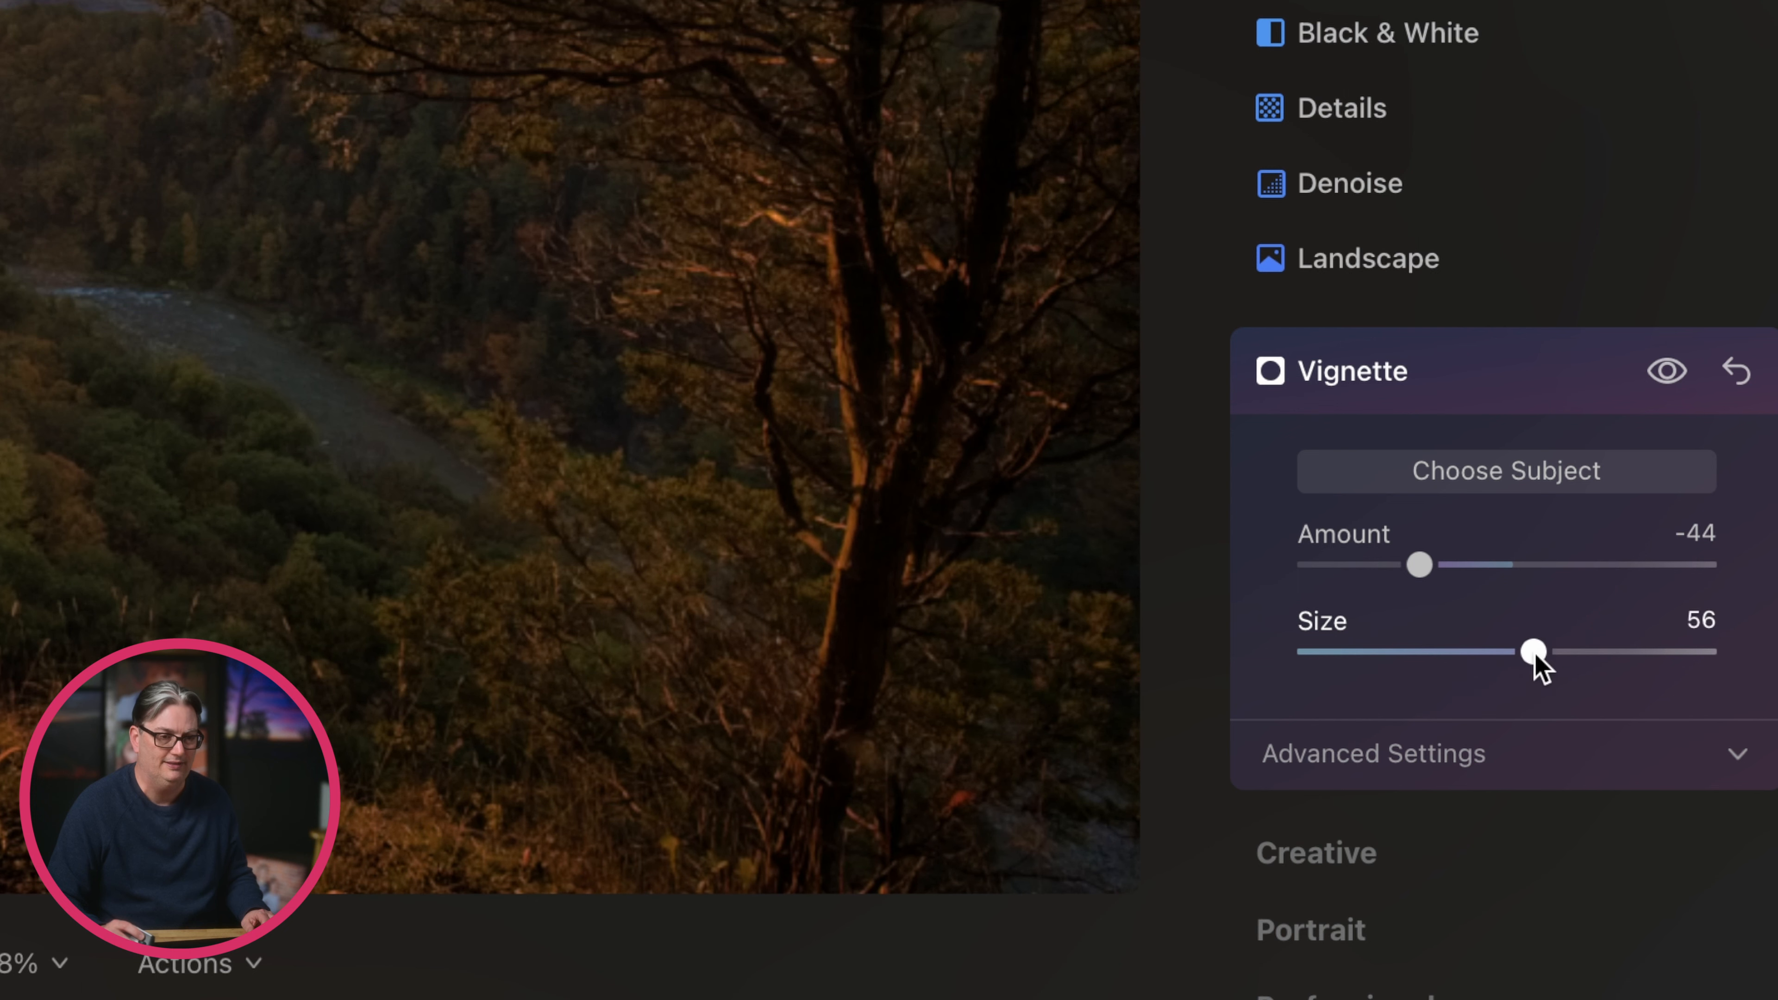
Show the vignette's advanced settings, set Roundness to 1 and strengthen the Amount to -100.
left_click(1544, 756)
scroll(1547, 763, "down", 3)
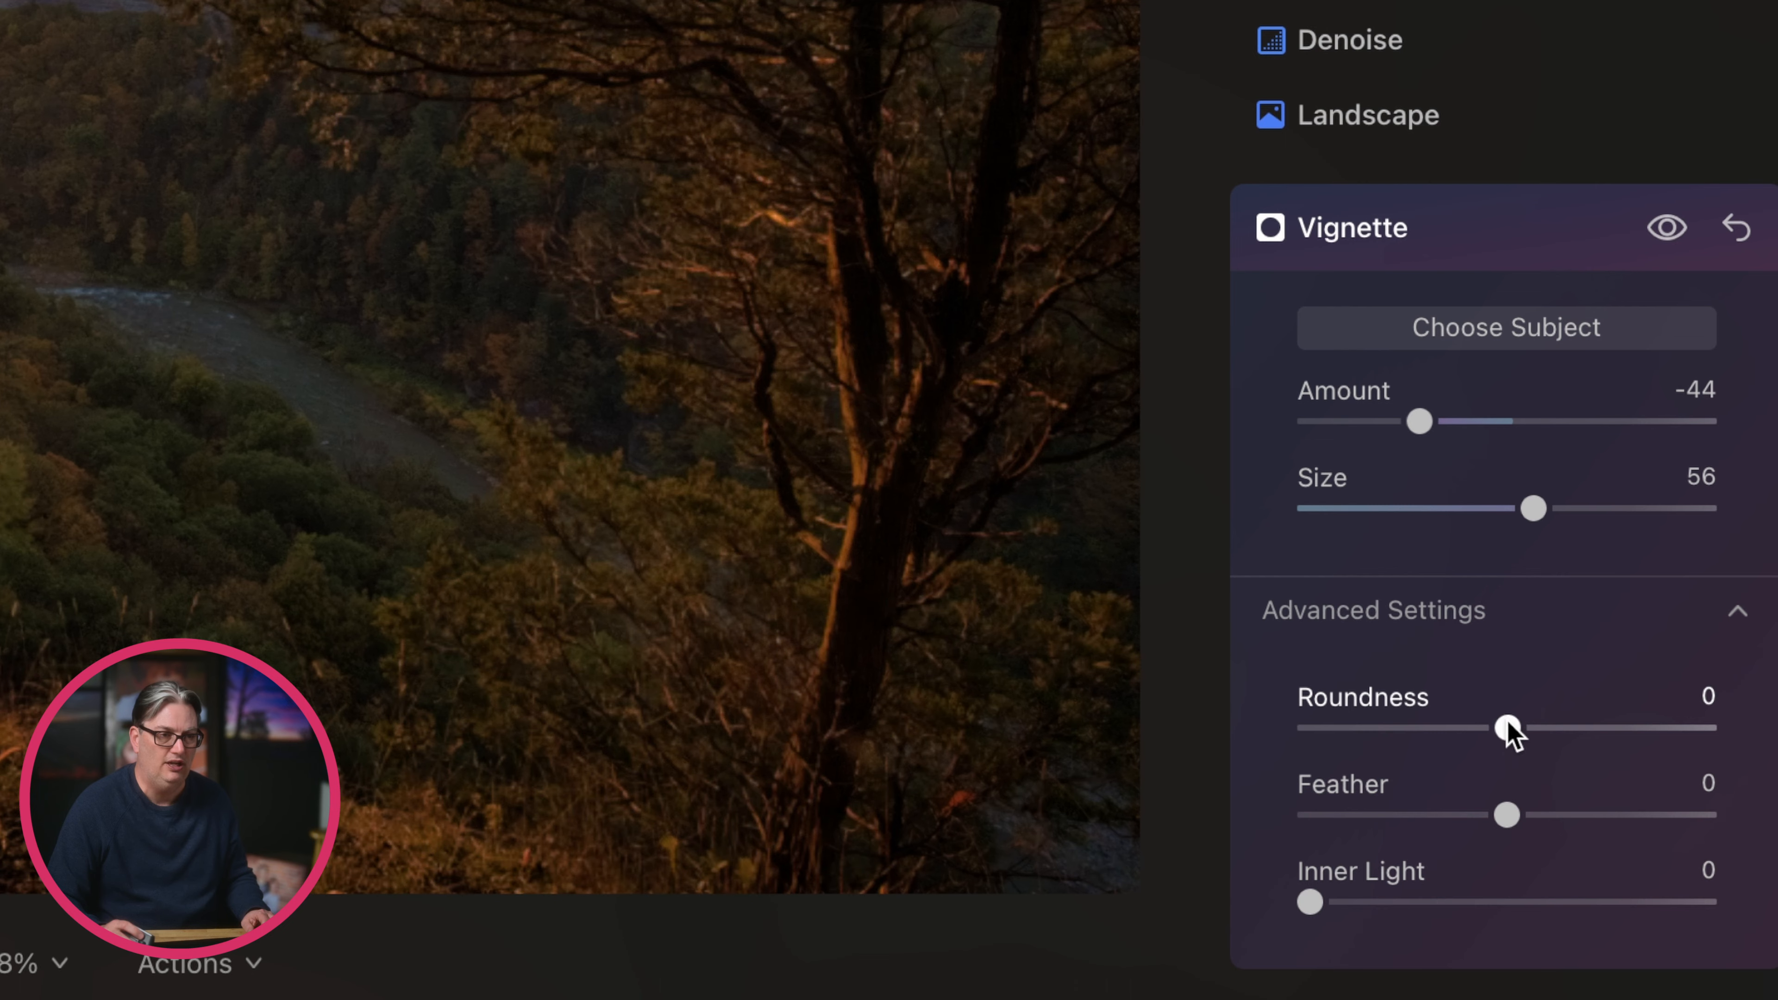
left_click_drag(1602, 725, 1509, 730)
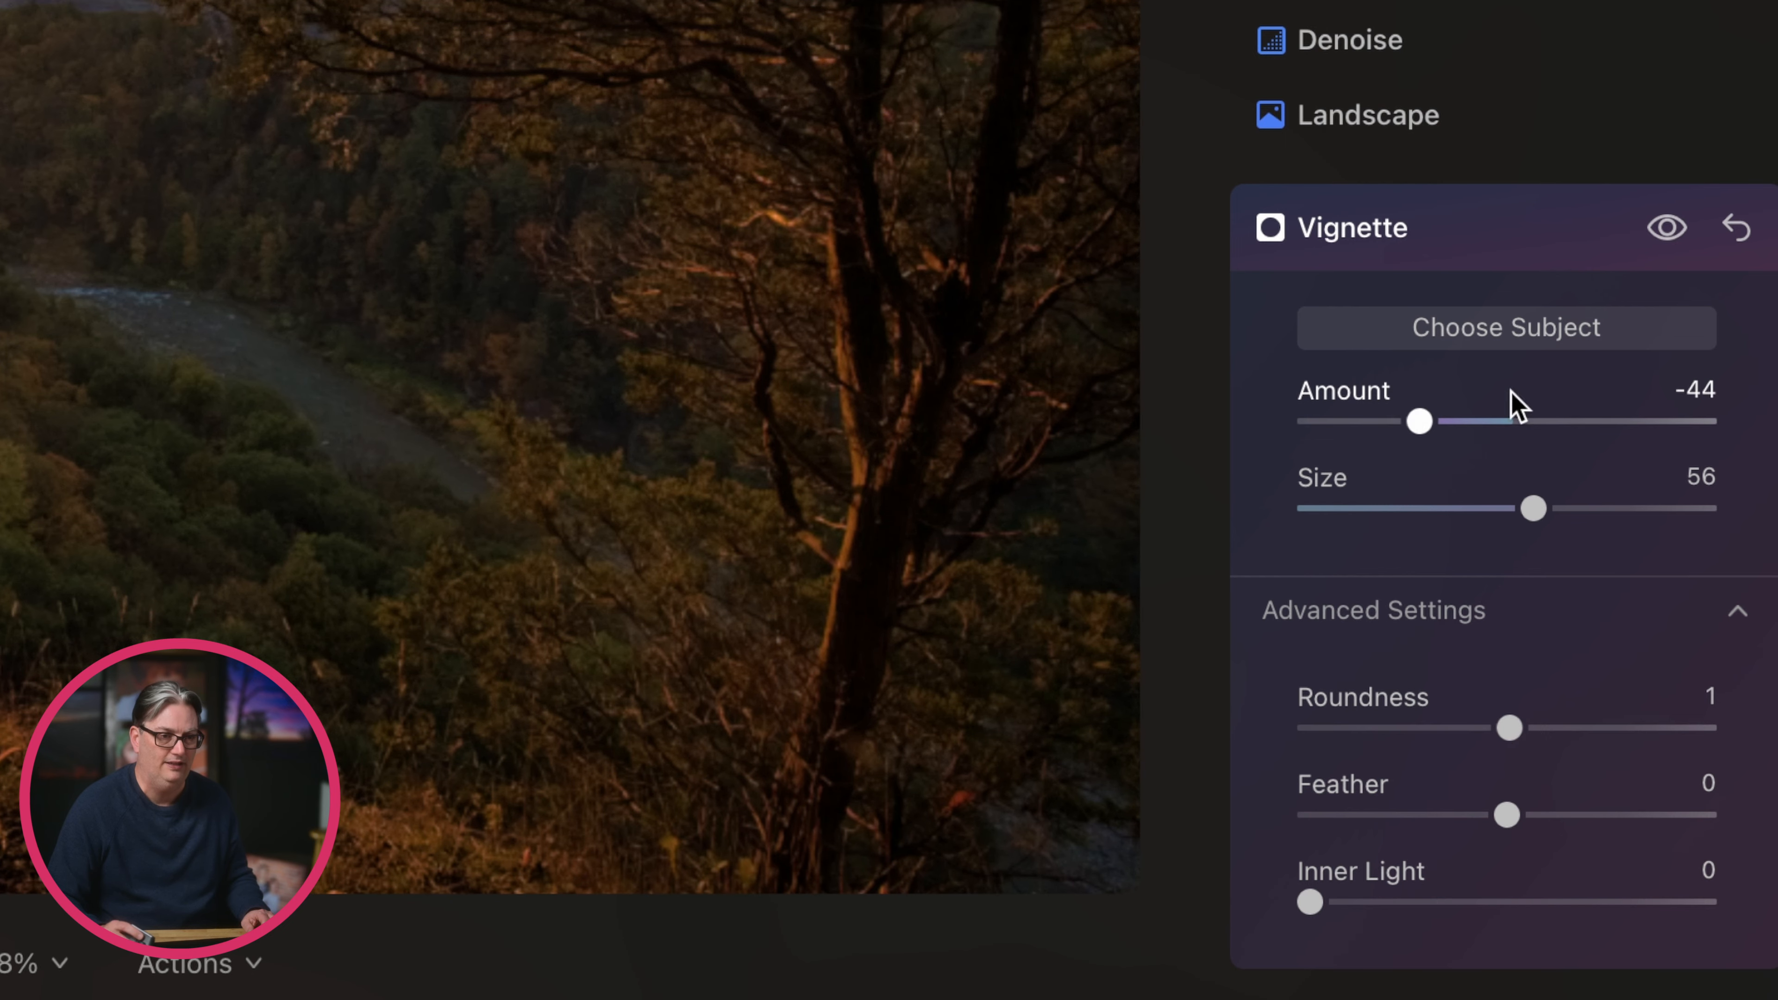
left_click_drag(1406, 426, 1300, 429)
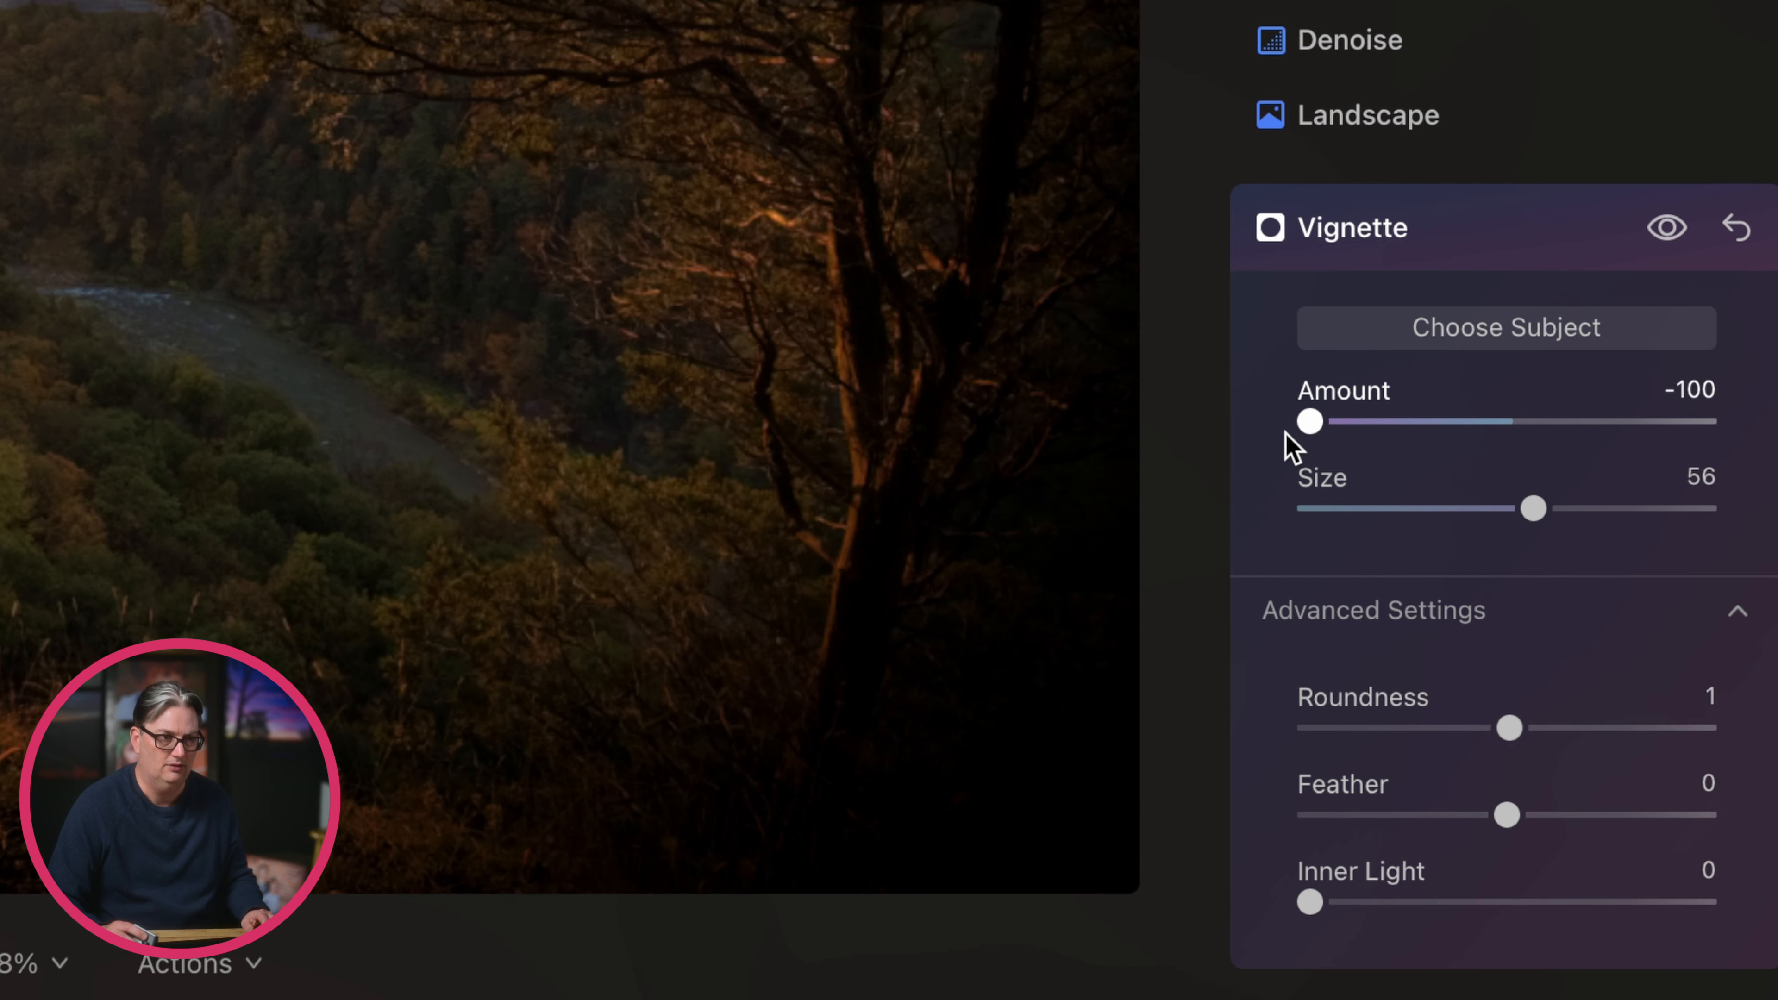
Set the vignette's Roundness to 0 and Feather to 7, raise its Inner Light, and collapse the tool.
mouse_move(1510, 722)
left_mouse_down()
mouse_move(1730, 721)
mouse_move(1320, 728)
mouse_move(1512, 732)
left_mouse_up()
mouse_move(1516, 815)
left_mouse_down()
mouse_move(1718, 825)
mouse_move(1377, 813)
mouse_move(1517, 814)
left_mouse_up()
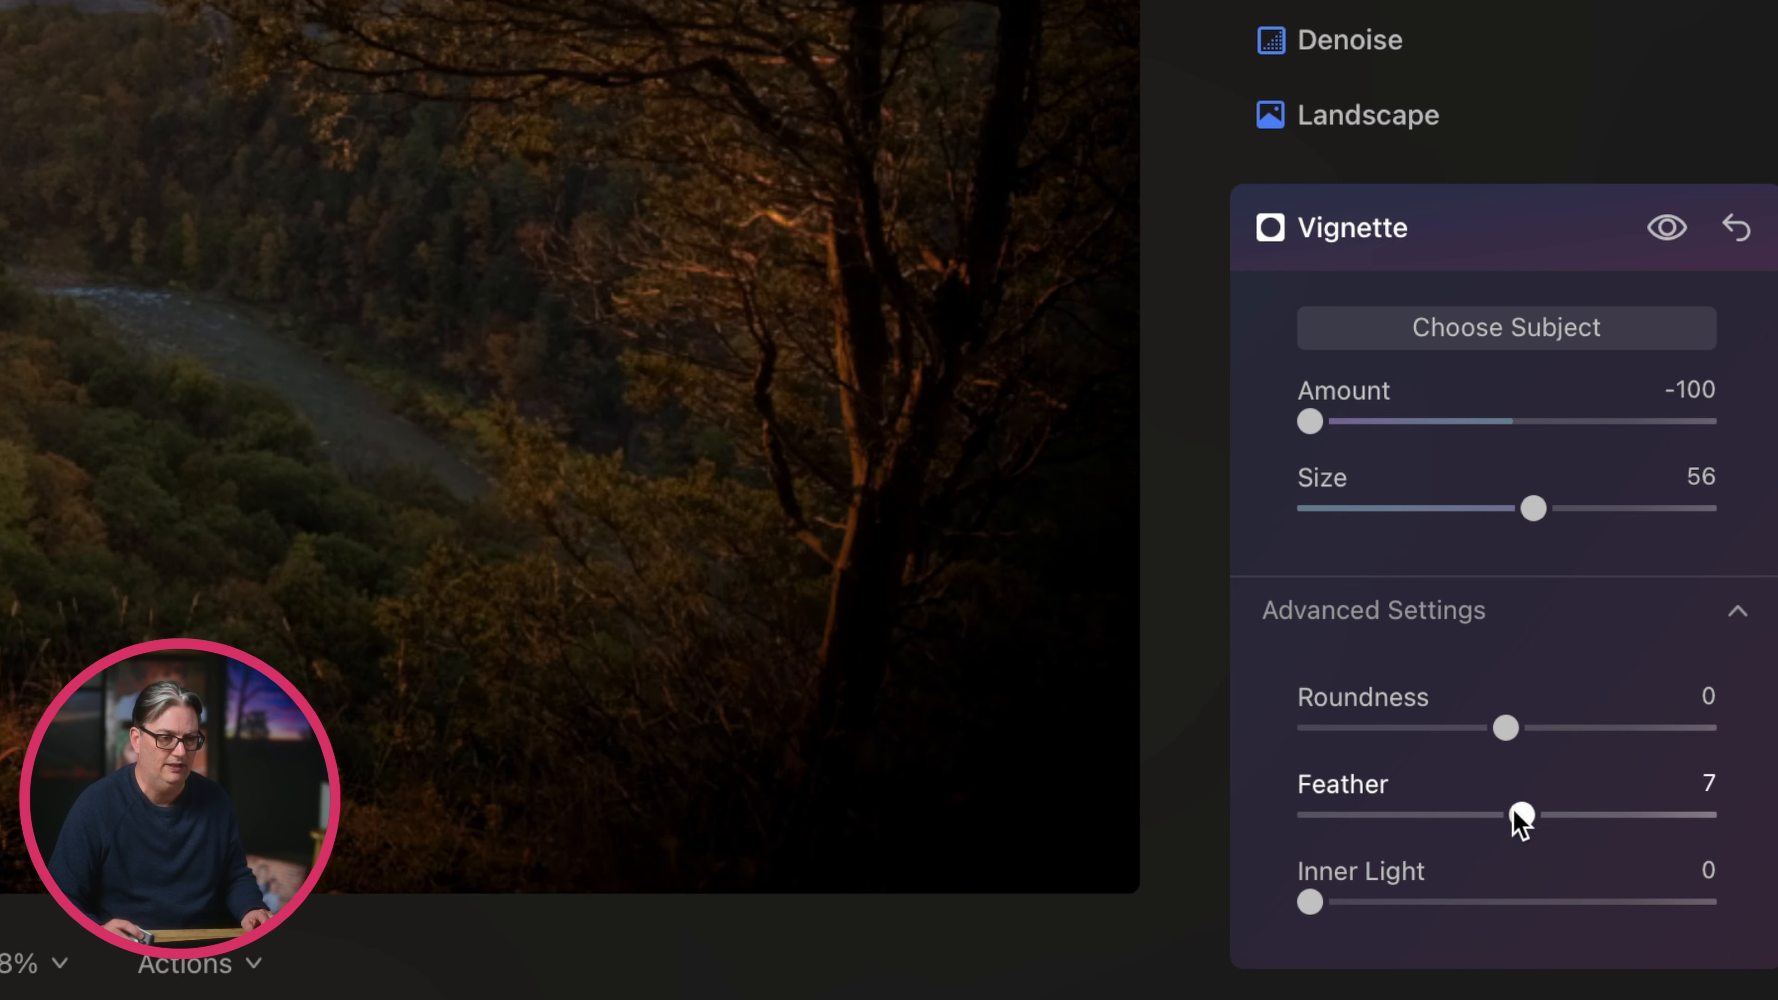
left_click_drag(1312, 903, 1399, 902)
left_click(1505, 228)
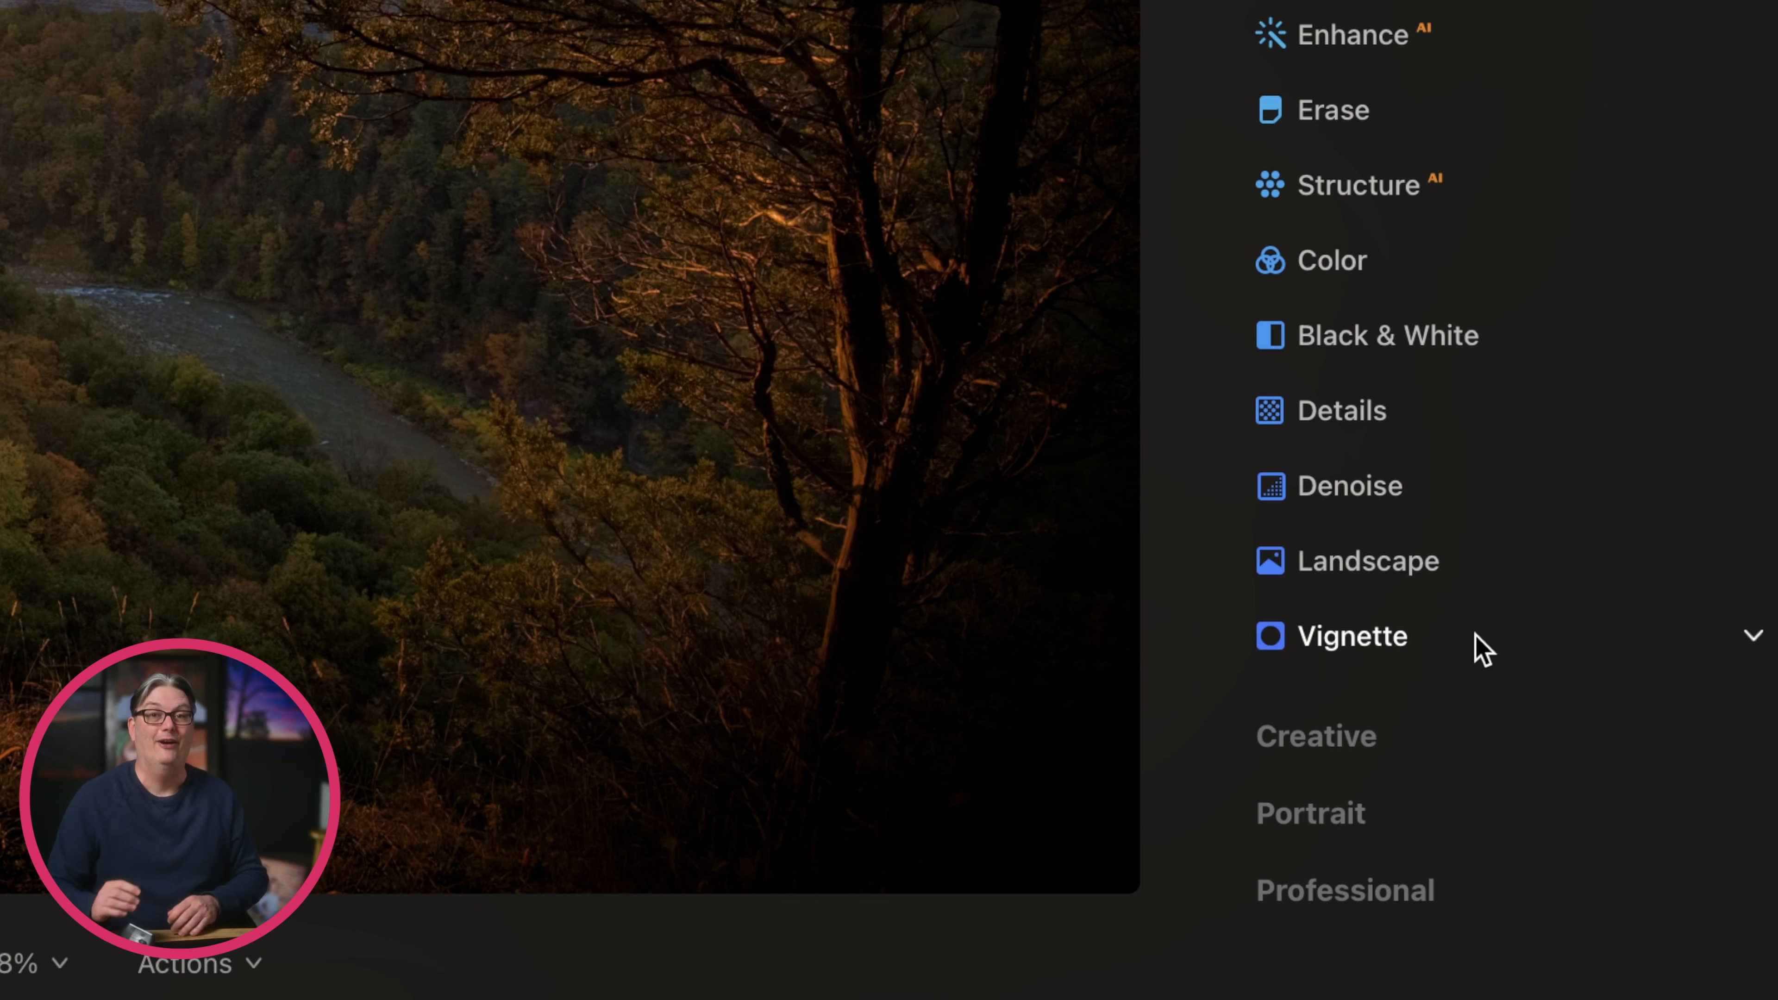